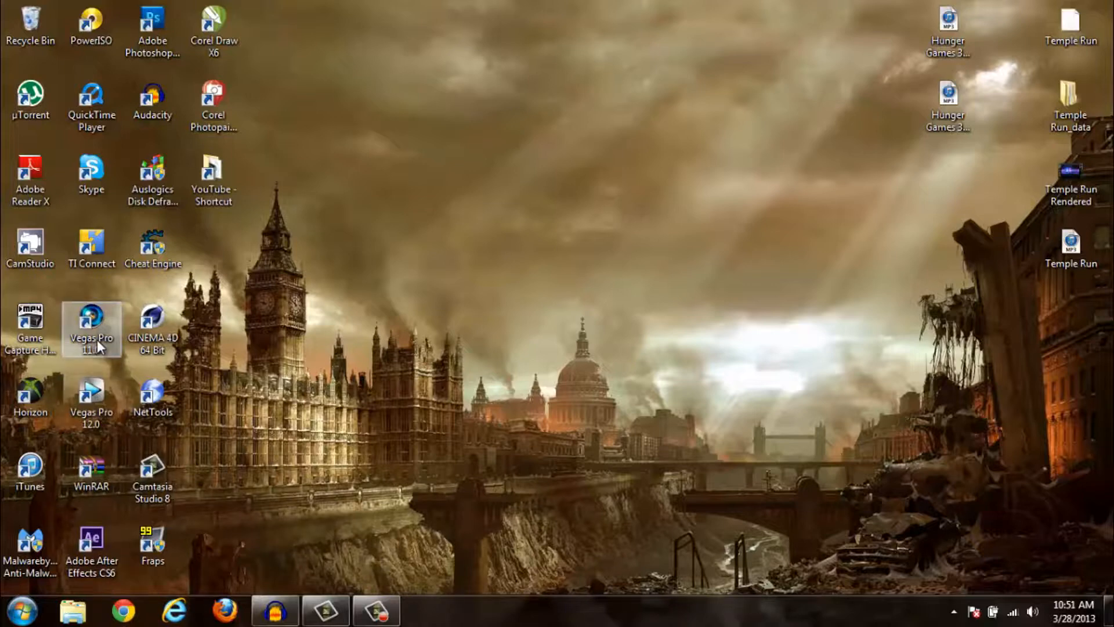
Launch Vegas Pro 12.0, widen the media bin tree and narrow the Project Media window to reveal the Trimmer
double_click(100, 402)
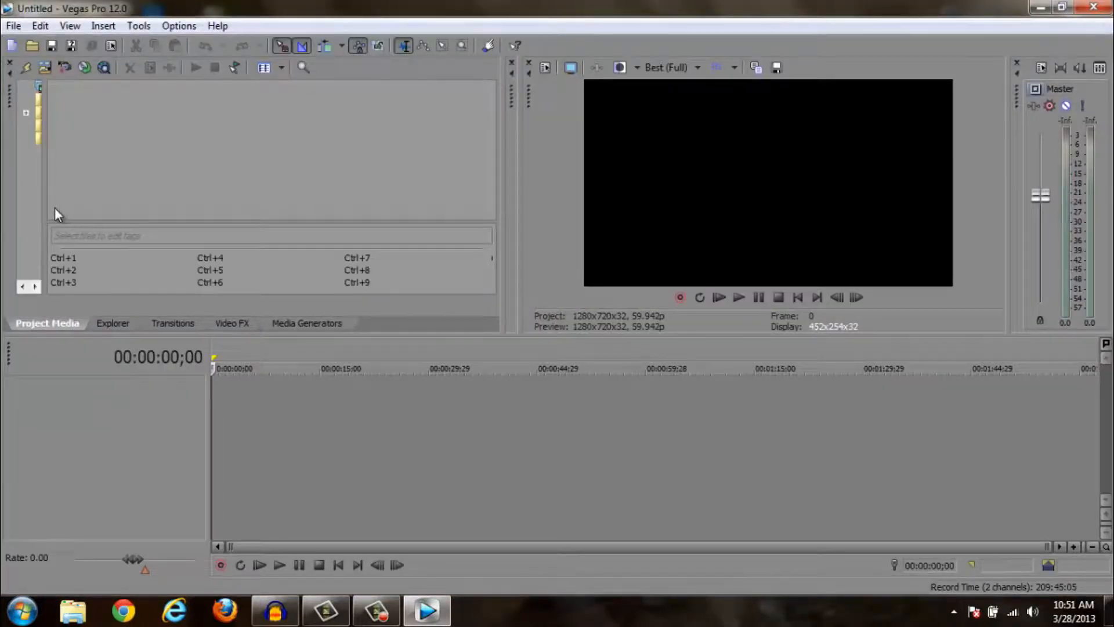
left_click_drag(47, 223, 164, 223)
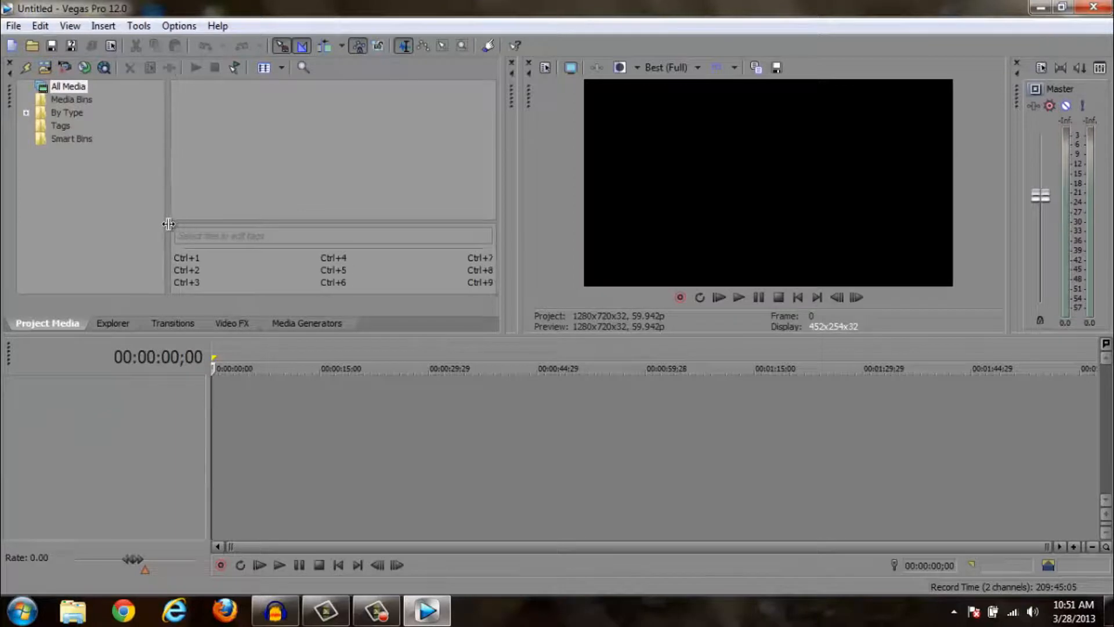
left_click_drag(502, 183, 281, 184)
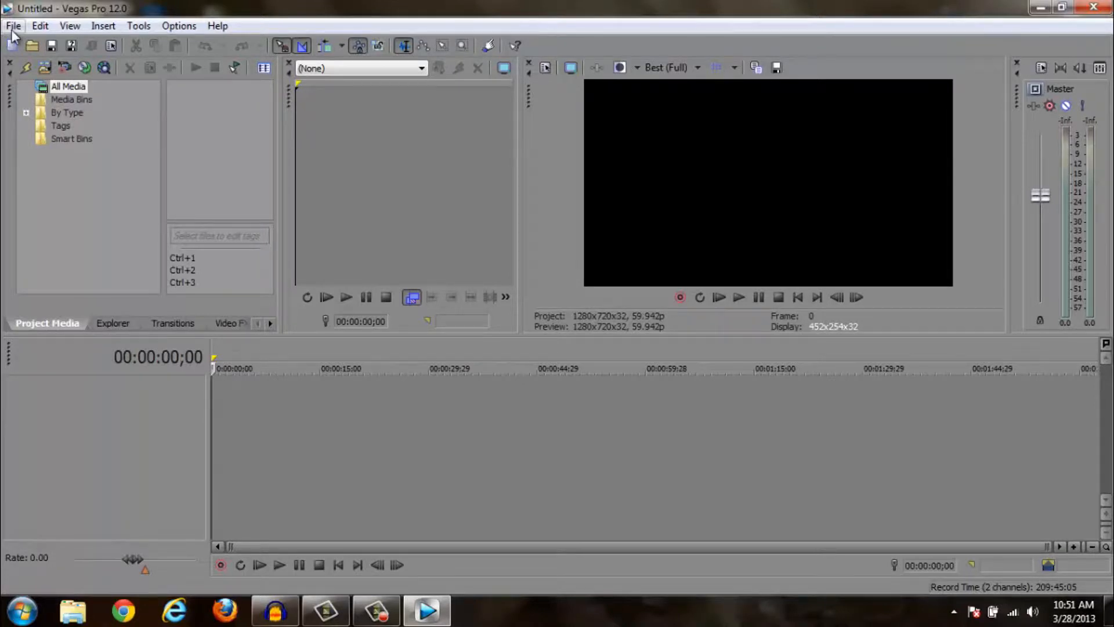
left_click(13, 26)
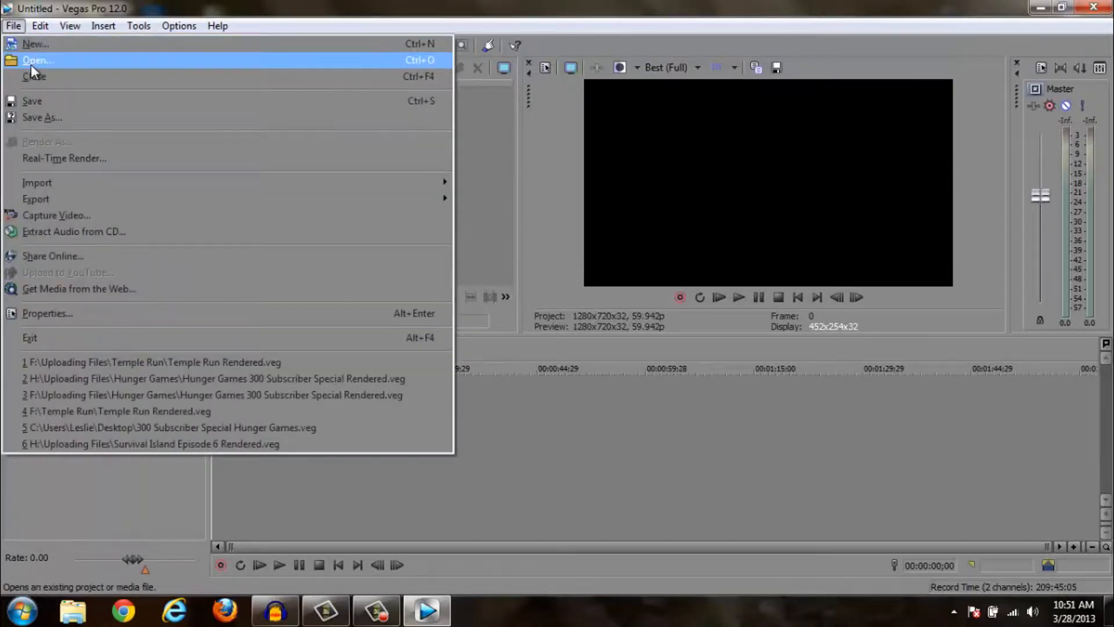
mouse_move(74, 181)
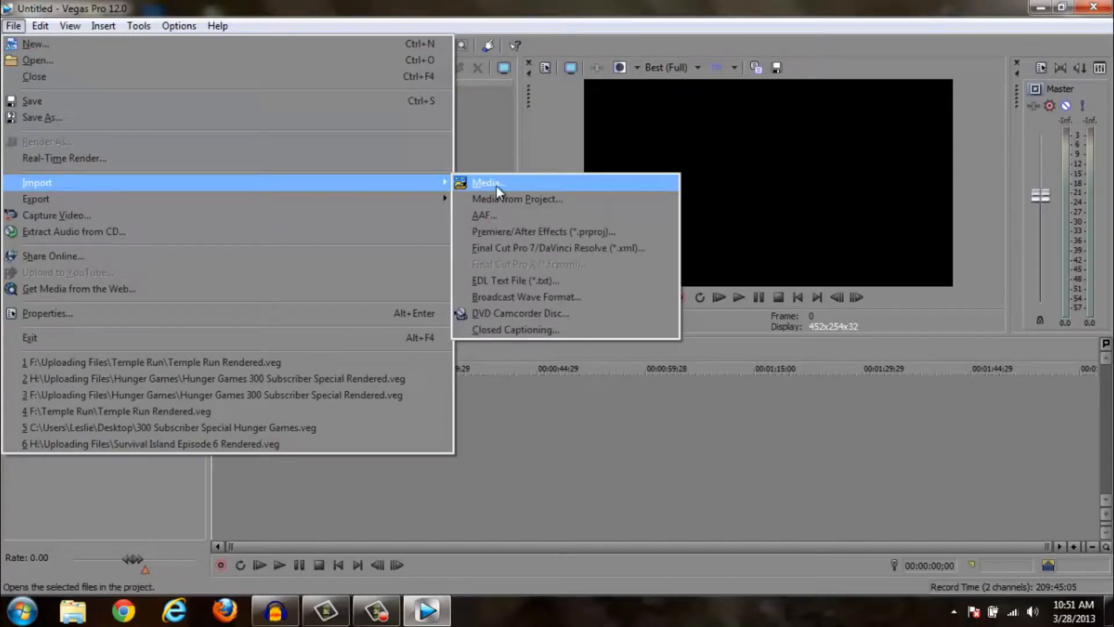
left_click(16, 26)
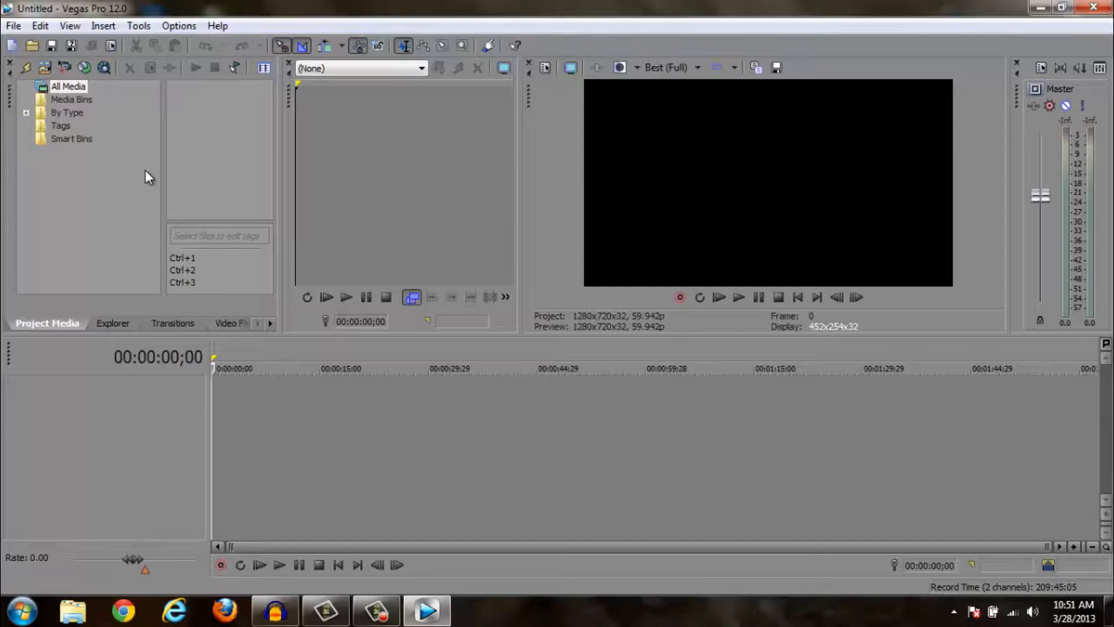
Review the project's video properties with the HD 720-60p (1280x720, 59.940 fps) template and accept them
left_click(545, 67)
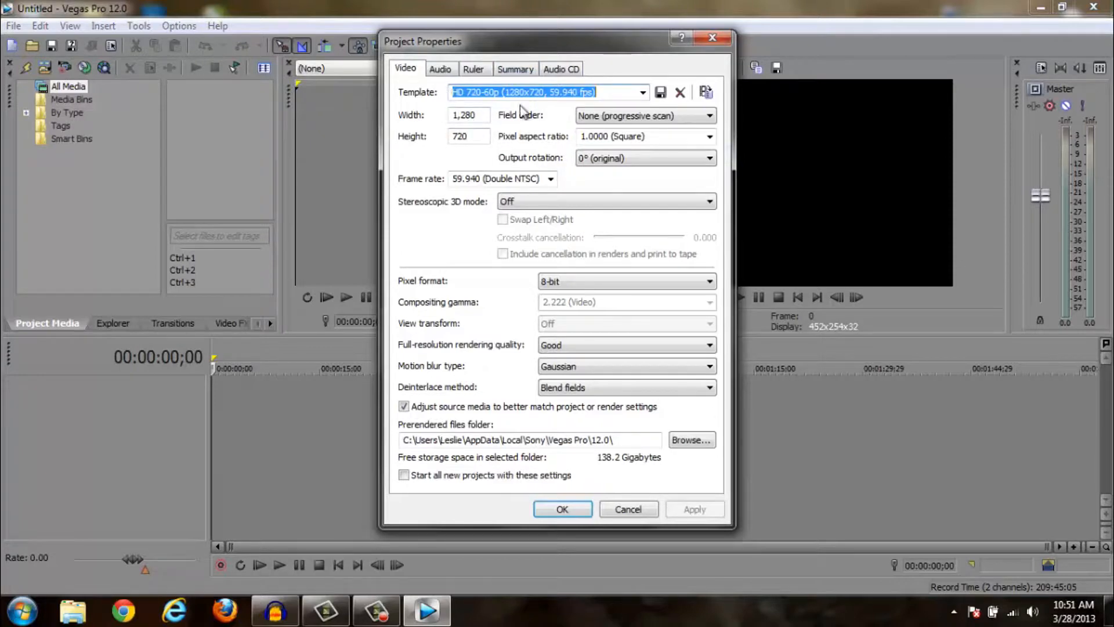
left_click(564, 510)
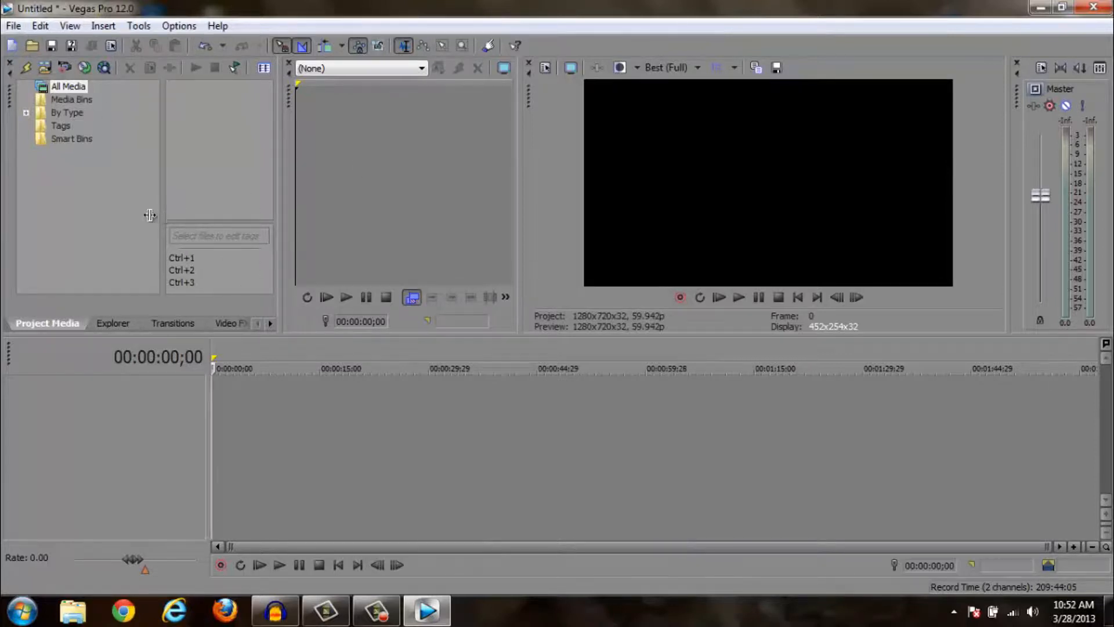
Collapse the media bin tree and open the Demolition 108-10 clip from the Black Ops 2 folder onto the timeline
left_click_drag(150, 215, 44, 215)
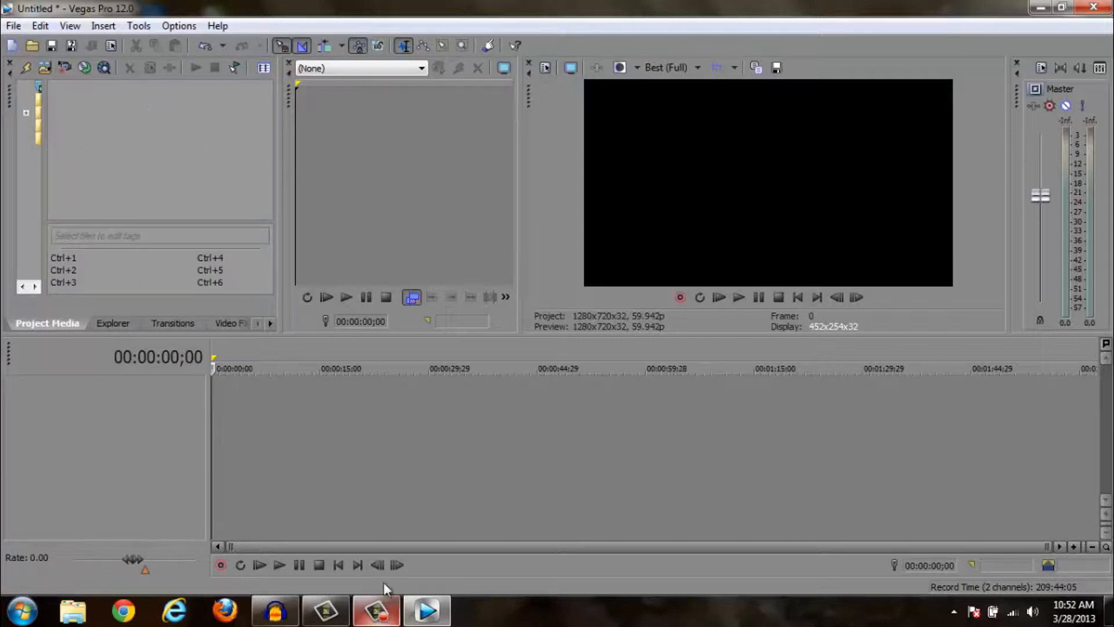
left_click(14, 27)
left_click(36, 64)
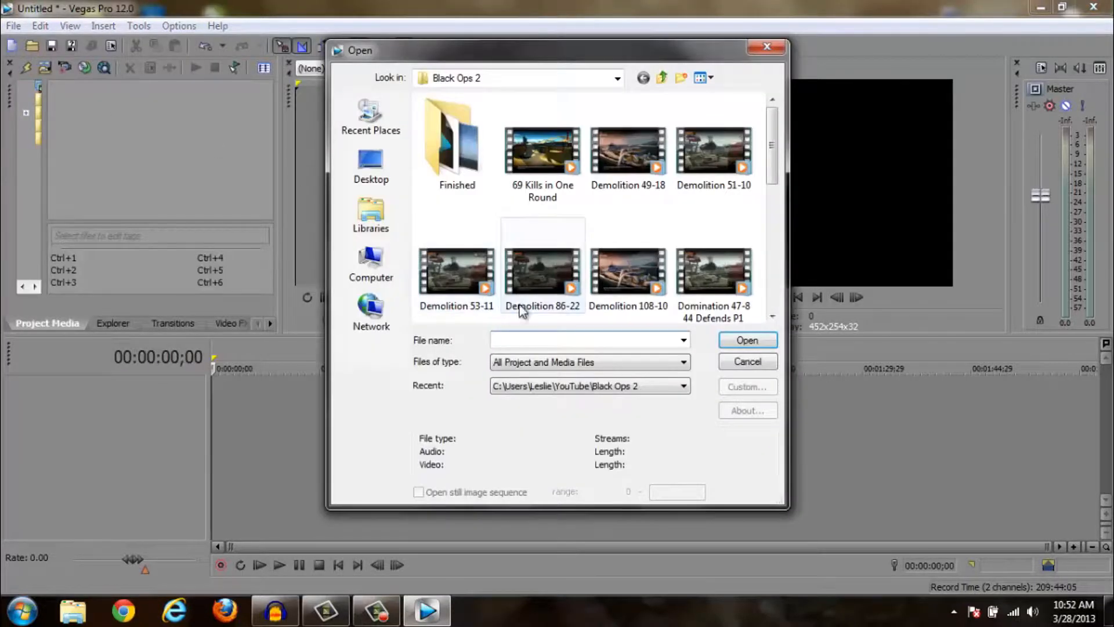
scroll(773, 182, "down", 1)
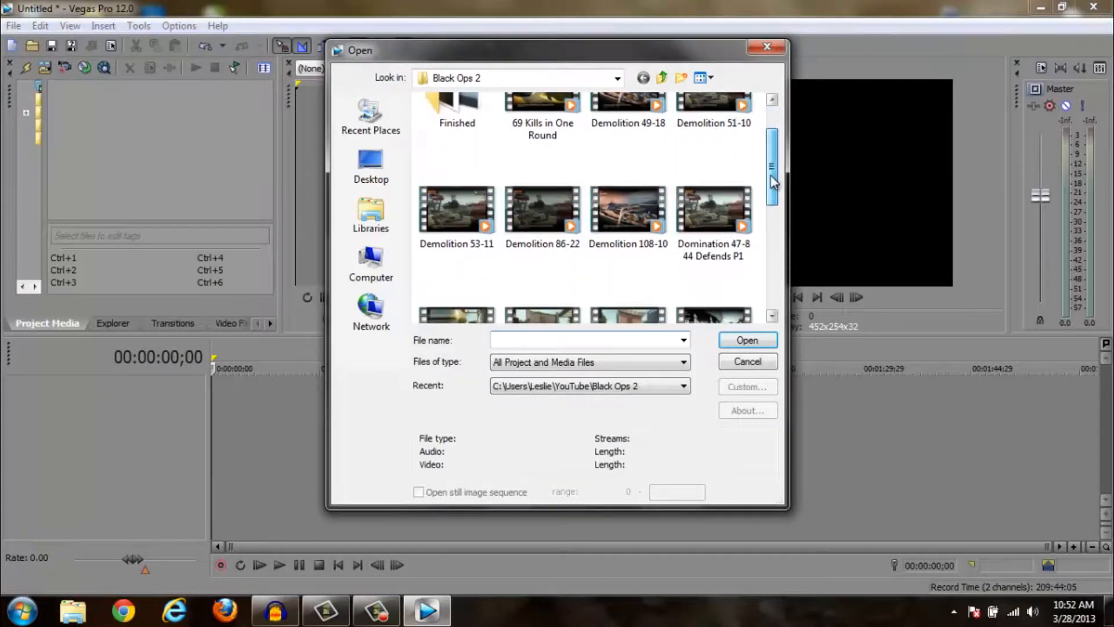
double_click(647, 185)
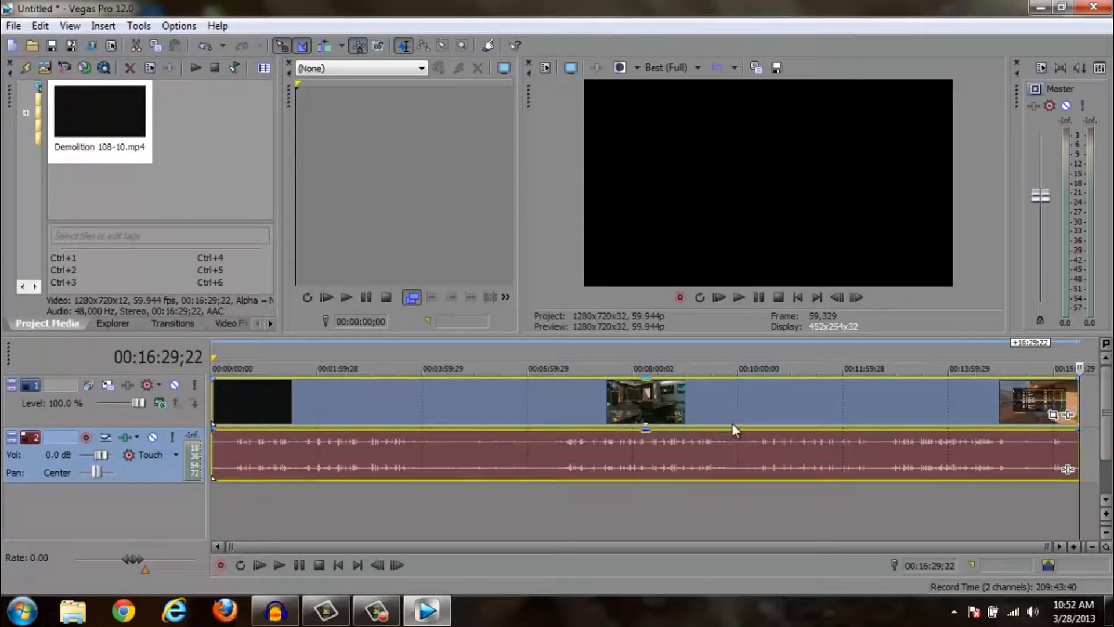
Open Pan/Crop for the Demolition 108-10 video event, widen its window and enlarge the crop frame view
left_click(929, 401)
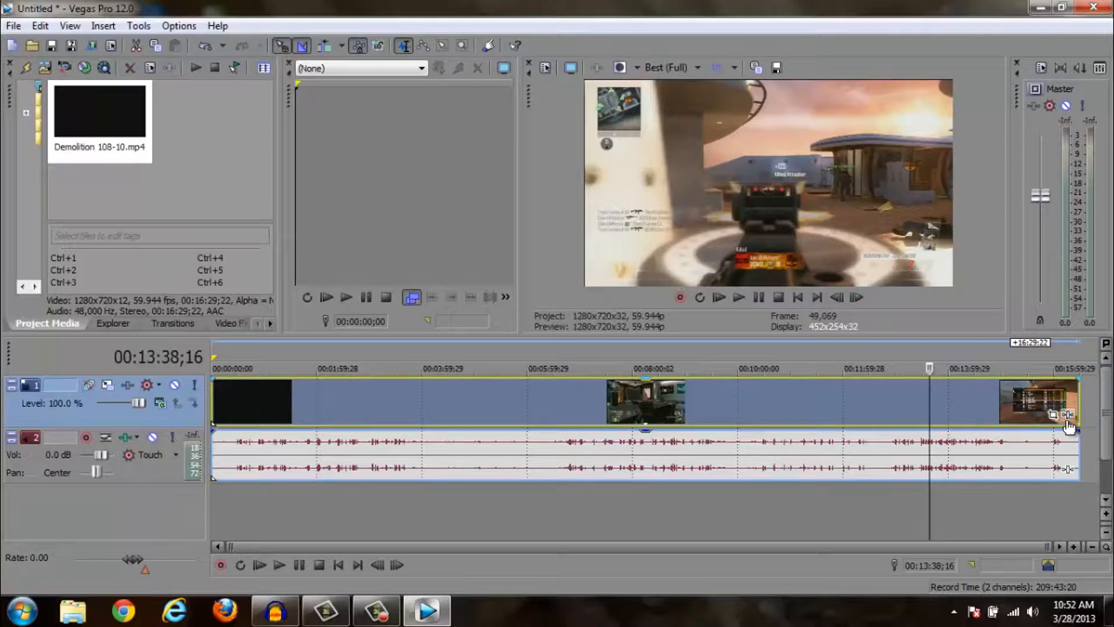
left_click(1053, 416)
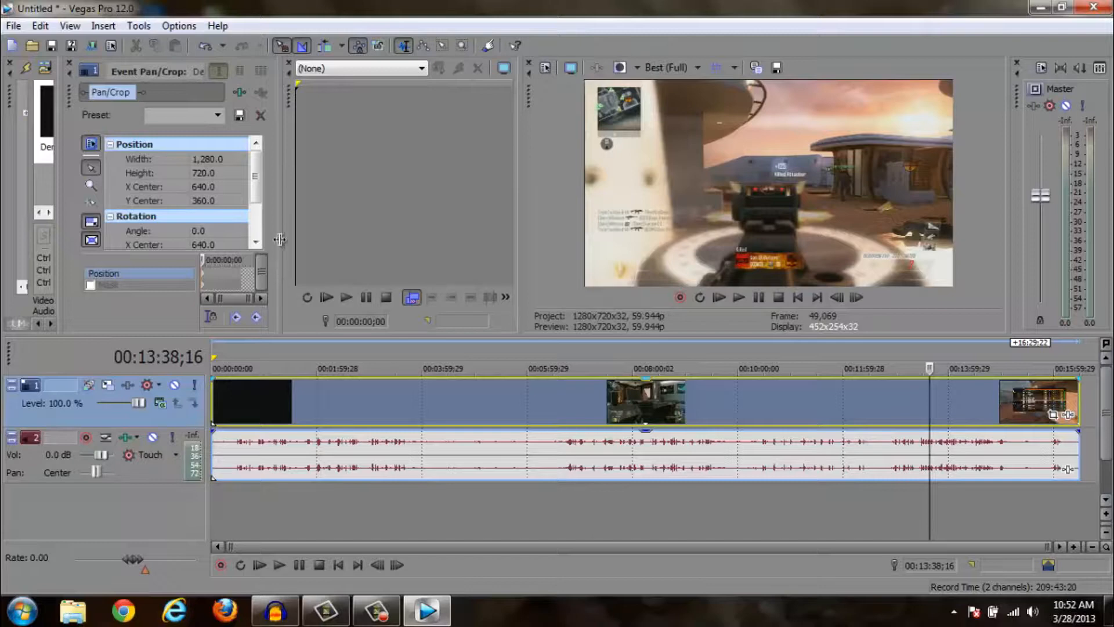
left_click_drag(279, 239, 504, 242)
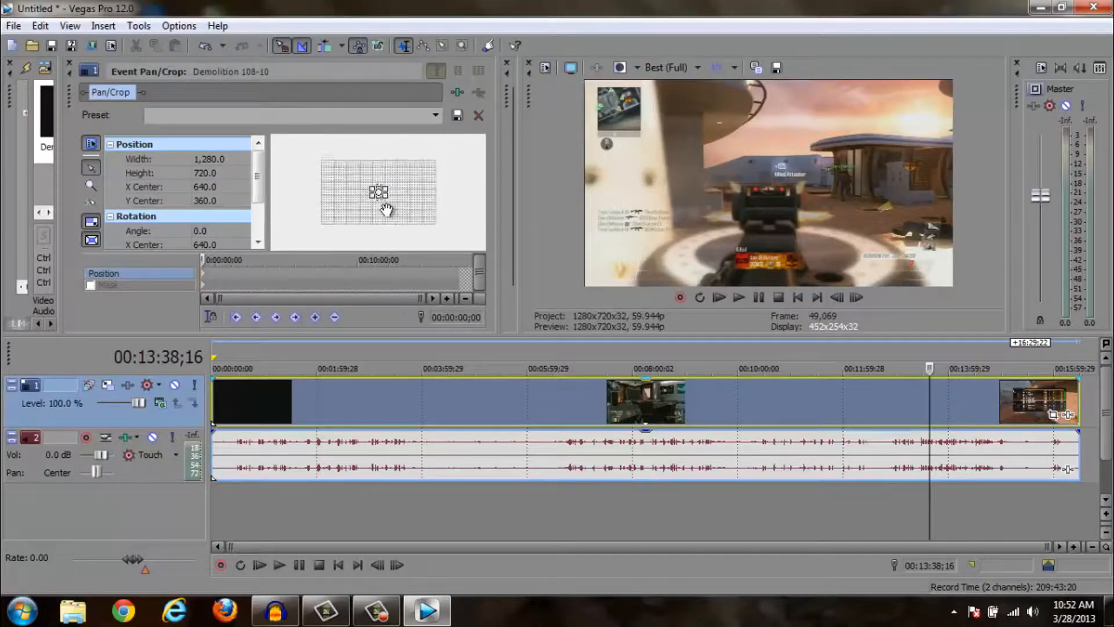
scroll(386, 208, "up", 5)
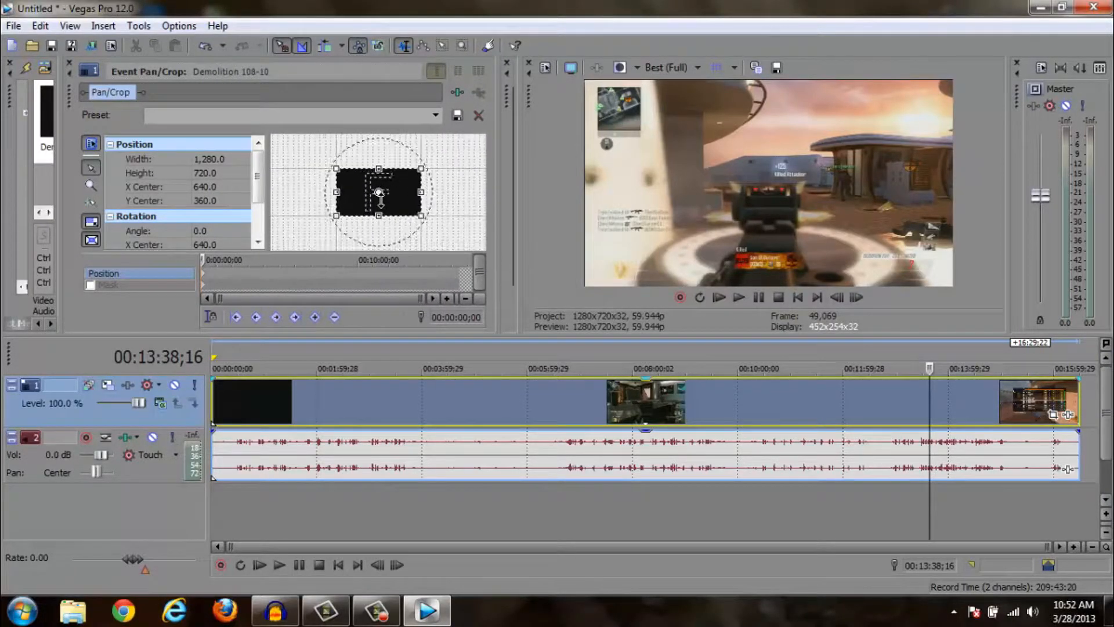
scroll(380, 197, "up", 3)
Crop the video event slightly around its center at the start keyframe, to about 1,264 by 711
left_click(513, 410)
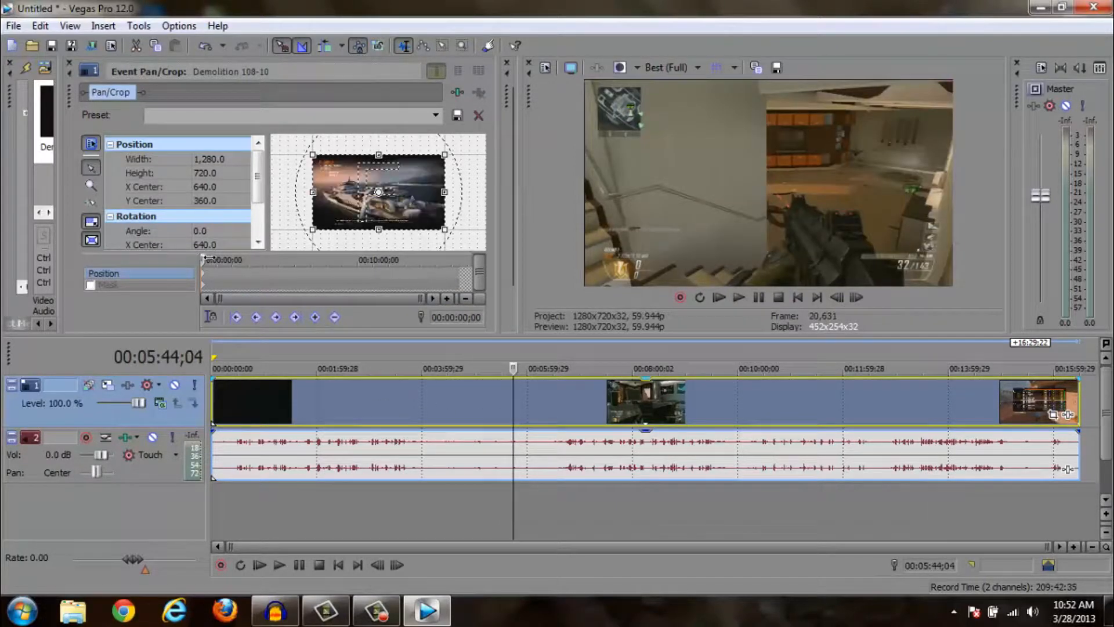
left_click_drag(207, 259, 255, 259)
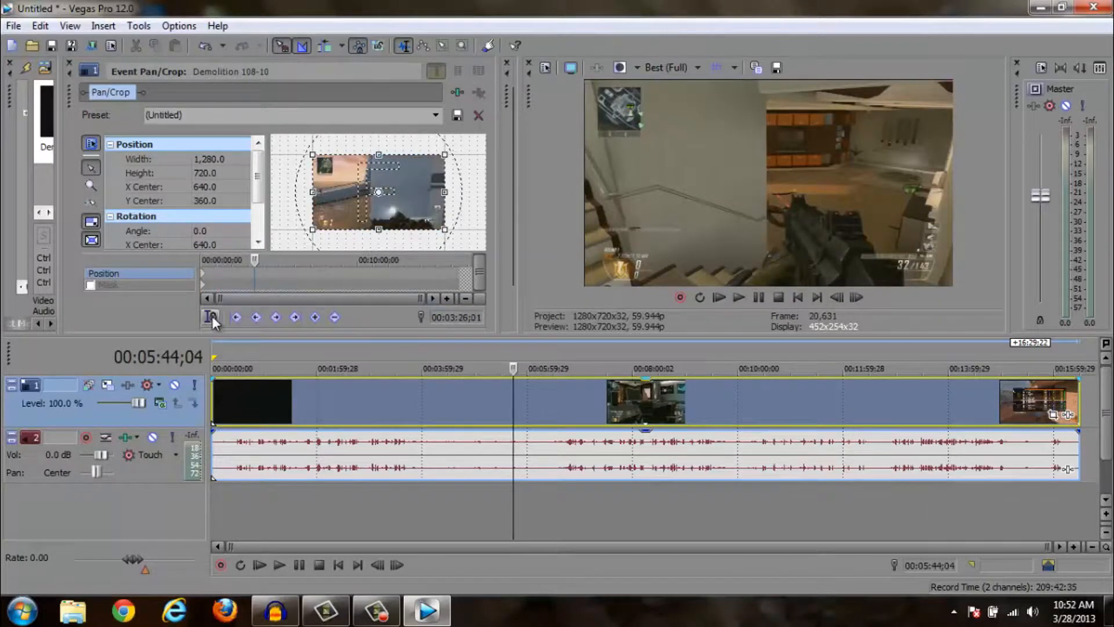
left_click(207, 278)
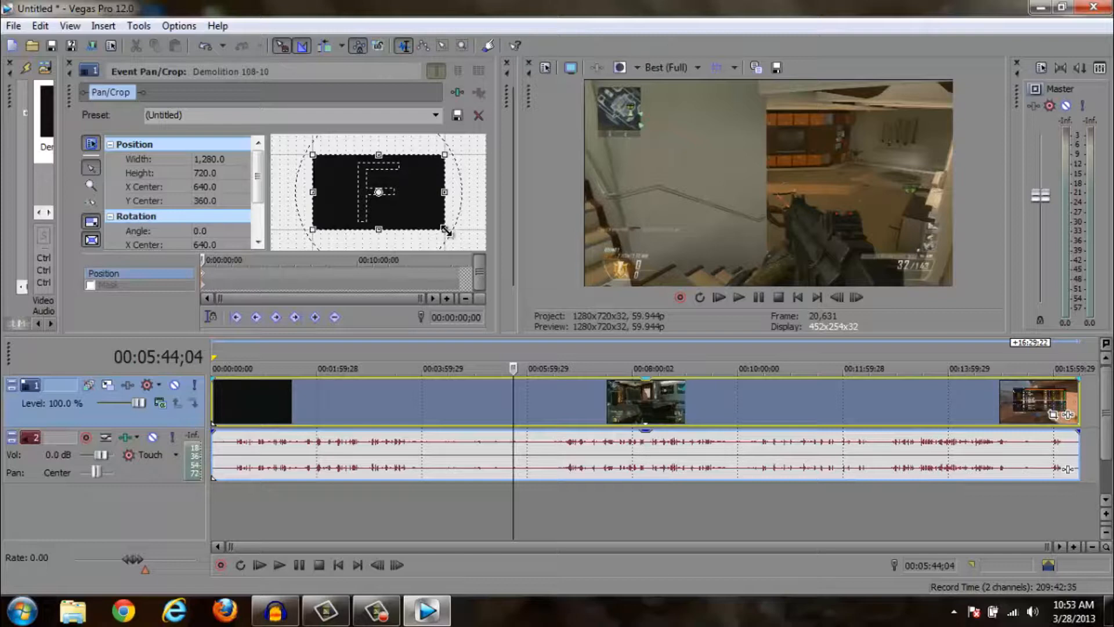
left_click_drag(446, 231, 444, 230)
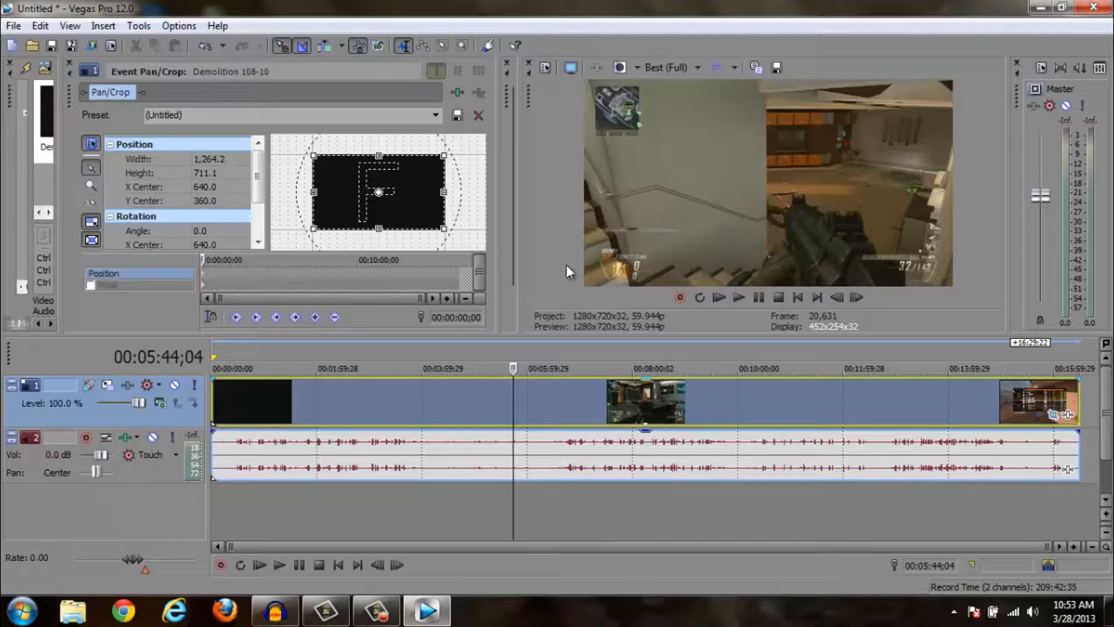
Apply the Color Correction filter package to the Demolition 108-10 video event
left_click(1068, 415)
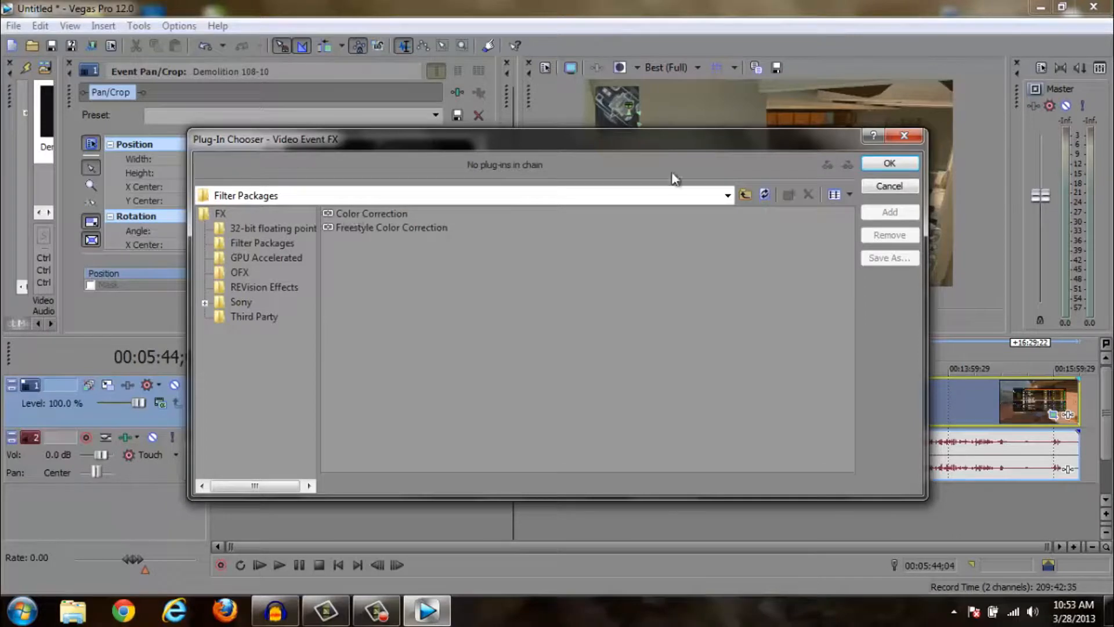
left_click(904, 136)
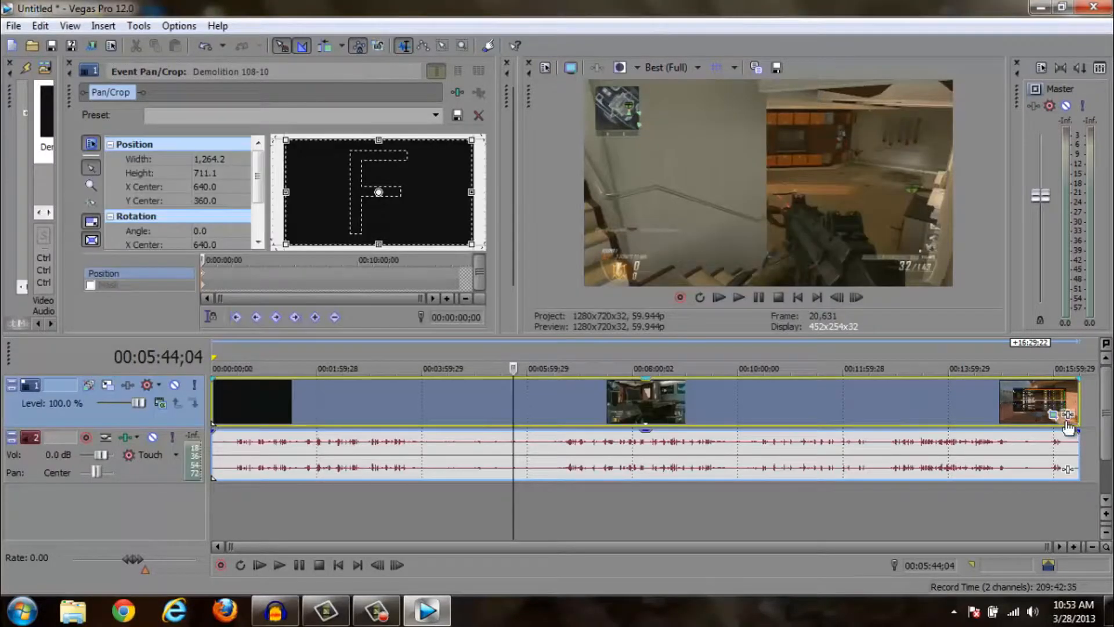
left_click(1067, 419)
left_click(406, 213)
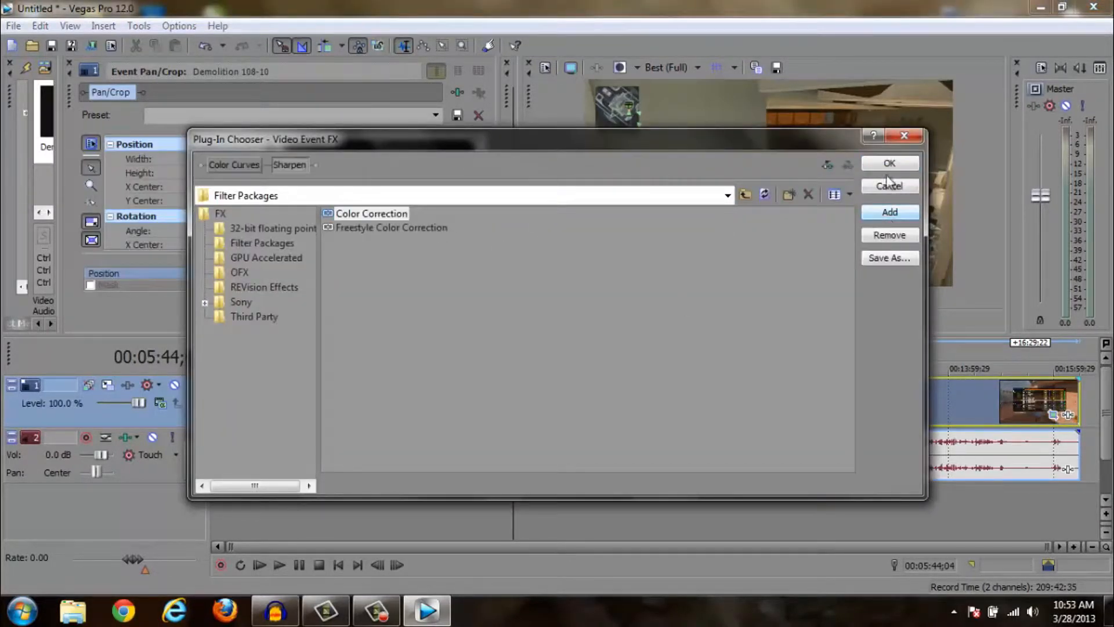
left_click(889, 163)
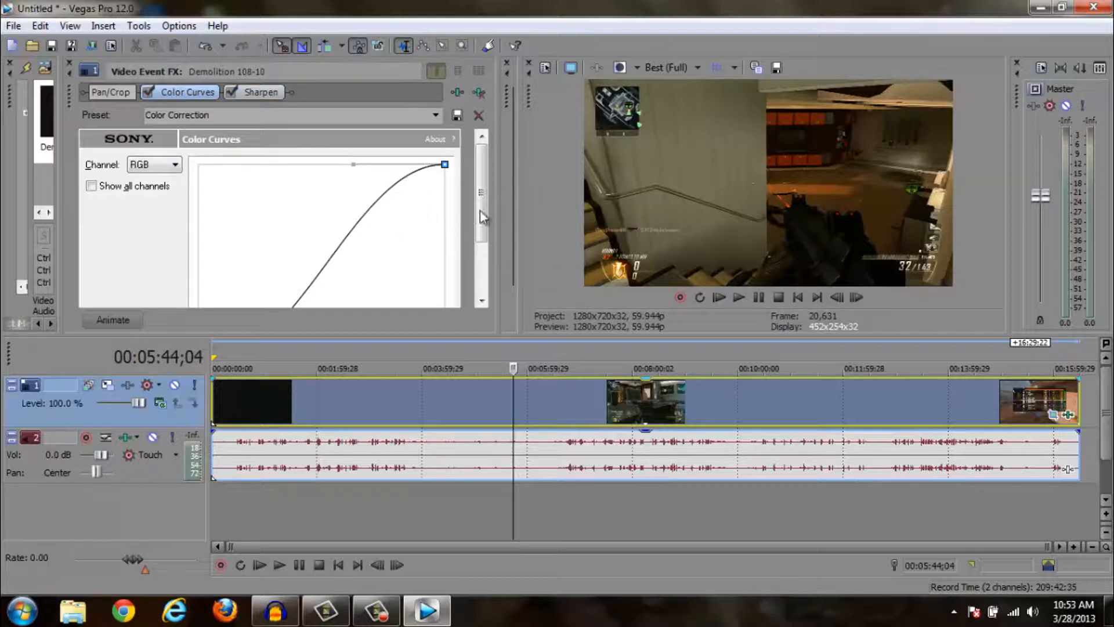
Check the Color Curves and Sharpen settings, and remove both effects from the video event
mouse_move(480, 210)
left_mouse_down()
mouse_move(486, 290)
mouse_move(485, 189)
left_mouse_up()
left_click(256, 92)
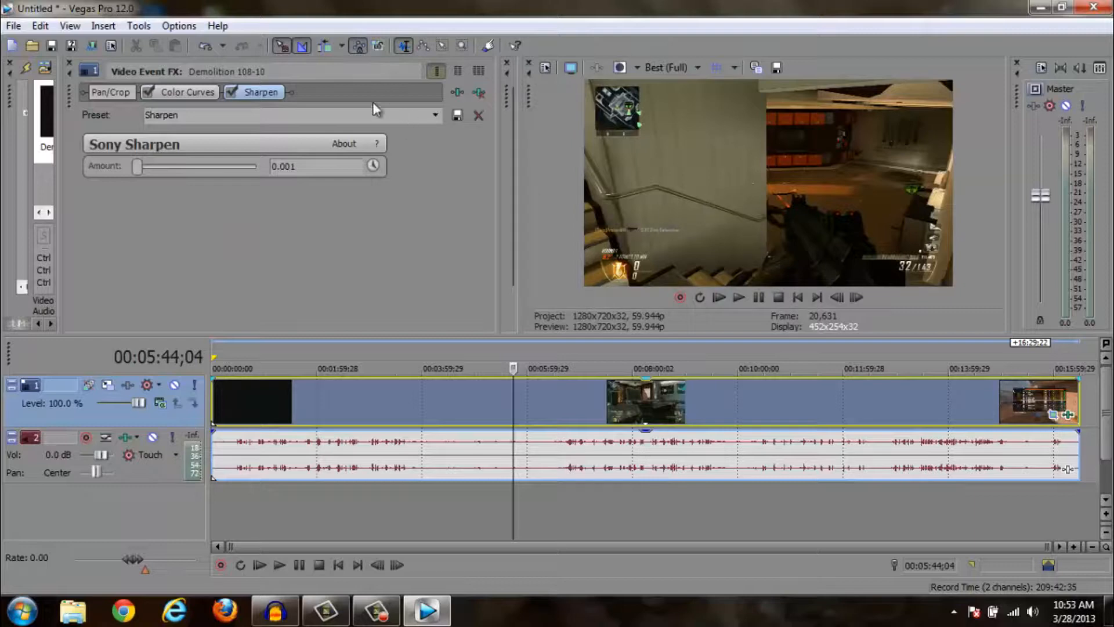
left_click(477, 95)
left_click(477, 93)
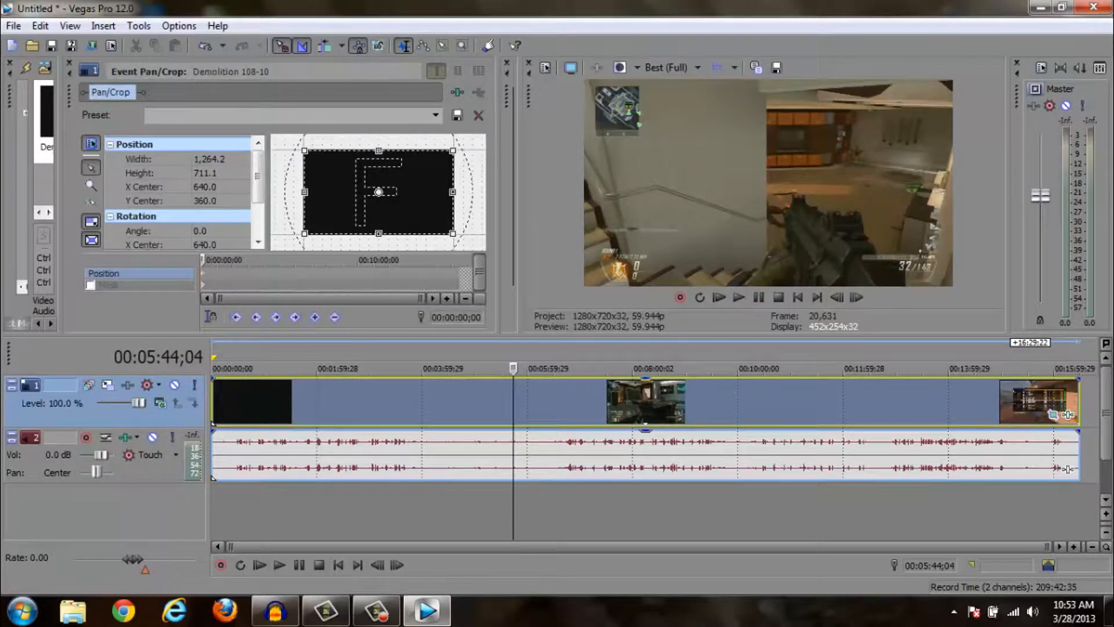
left_click(1053, 414)
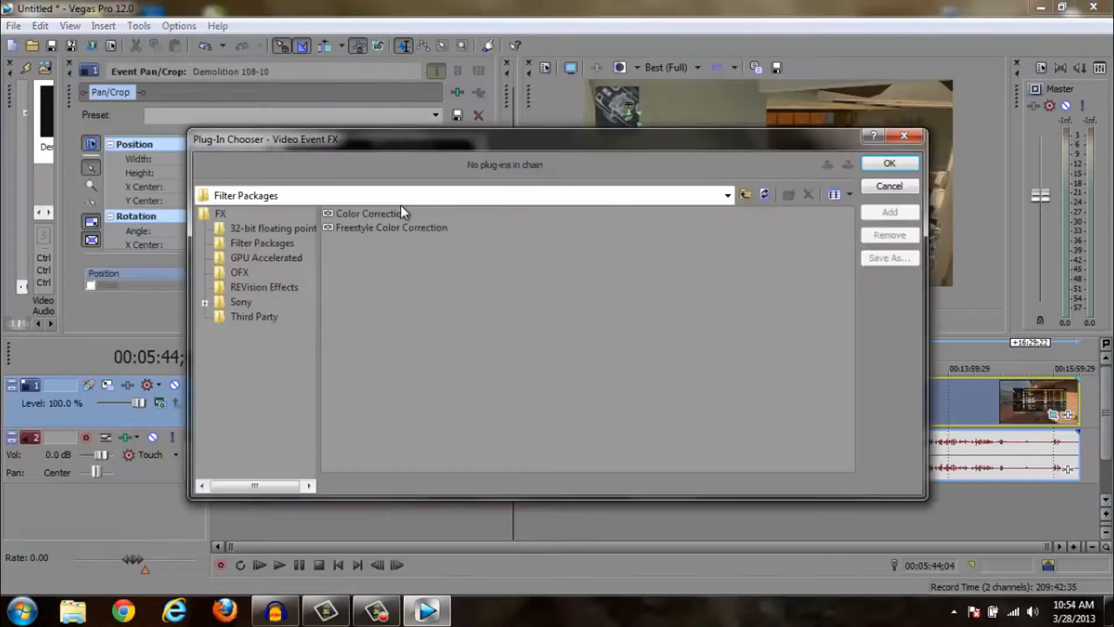
left_click(889, 163)
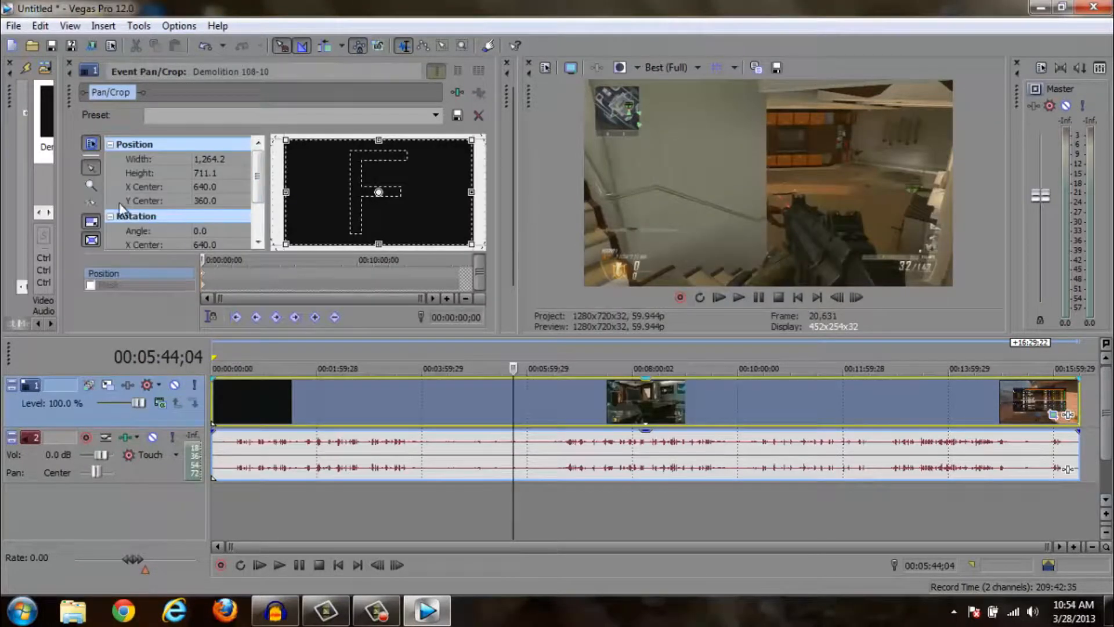
Widen the docked media area and look through the full list of available Video FX plug-ins
left_click_drag(65, 284, 355, 284)
left_click(199, 323)
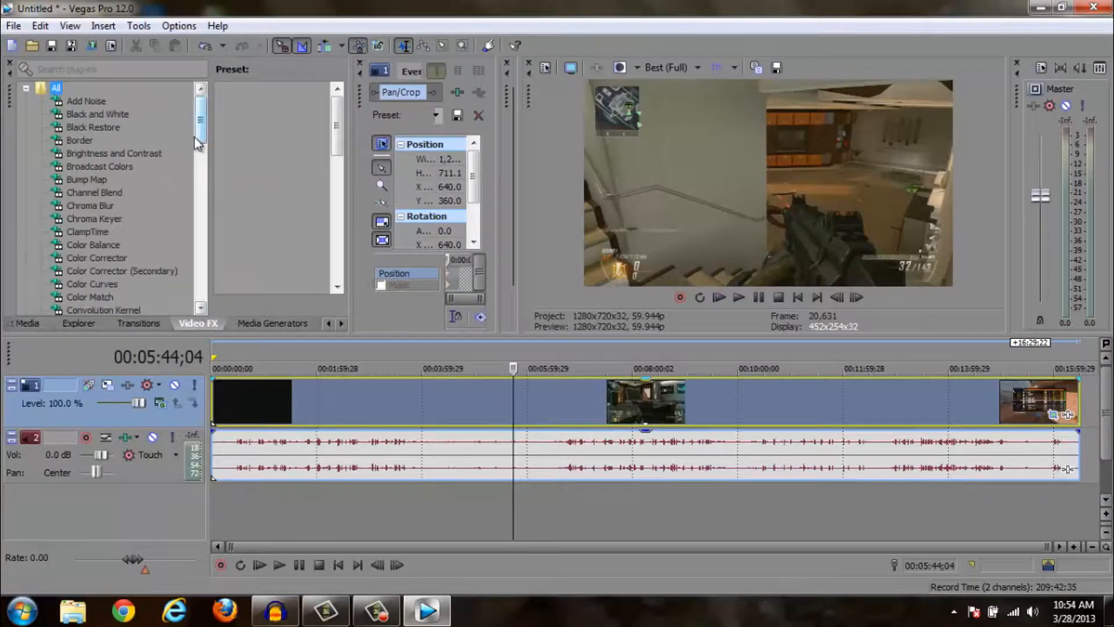
mouse_move(197, 143)
left_mouse_down()
mouse_move(202, 282)
mouse_move(214, 135)
left_mouse_up()
left_click_drag(205, 132, 207, 166)
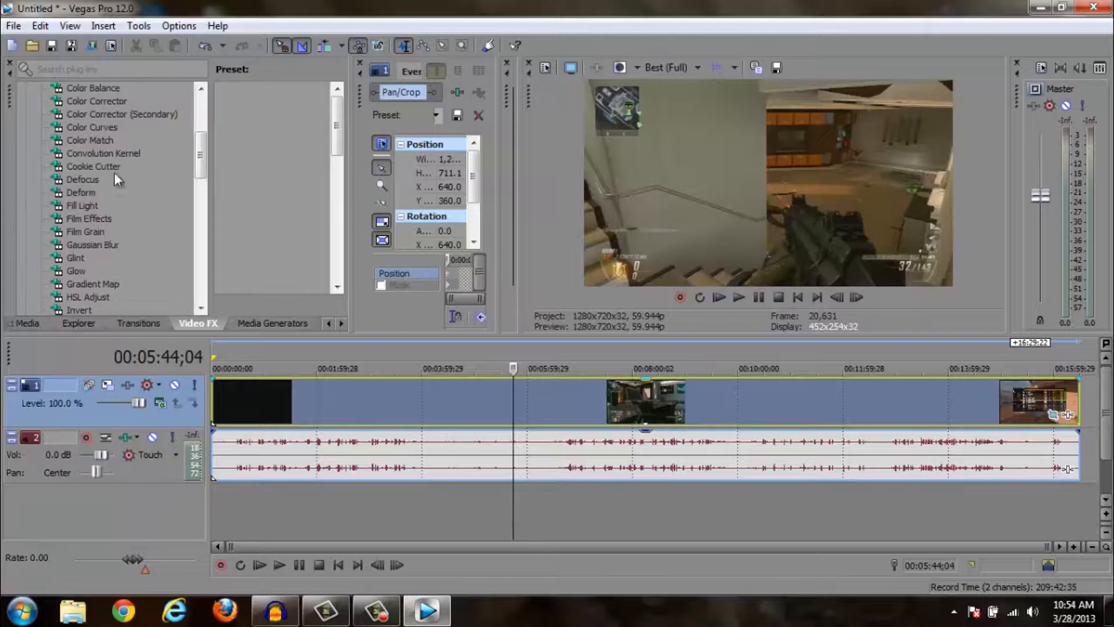
scroll(199, 150, "up", 4)
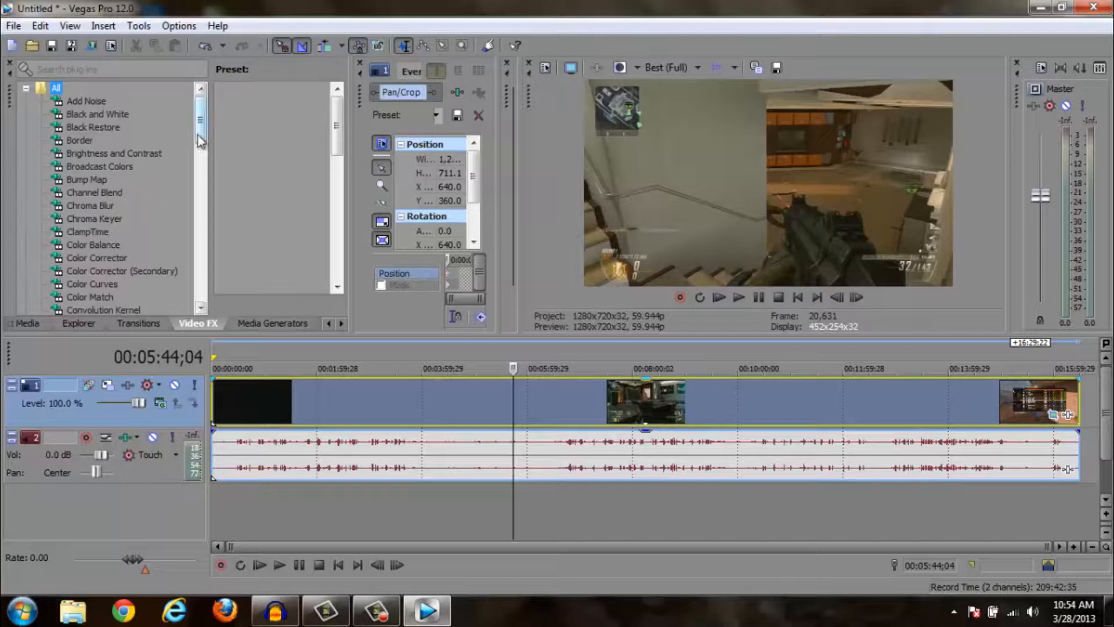
left_click_drag(202, 138, 183, 159)
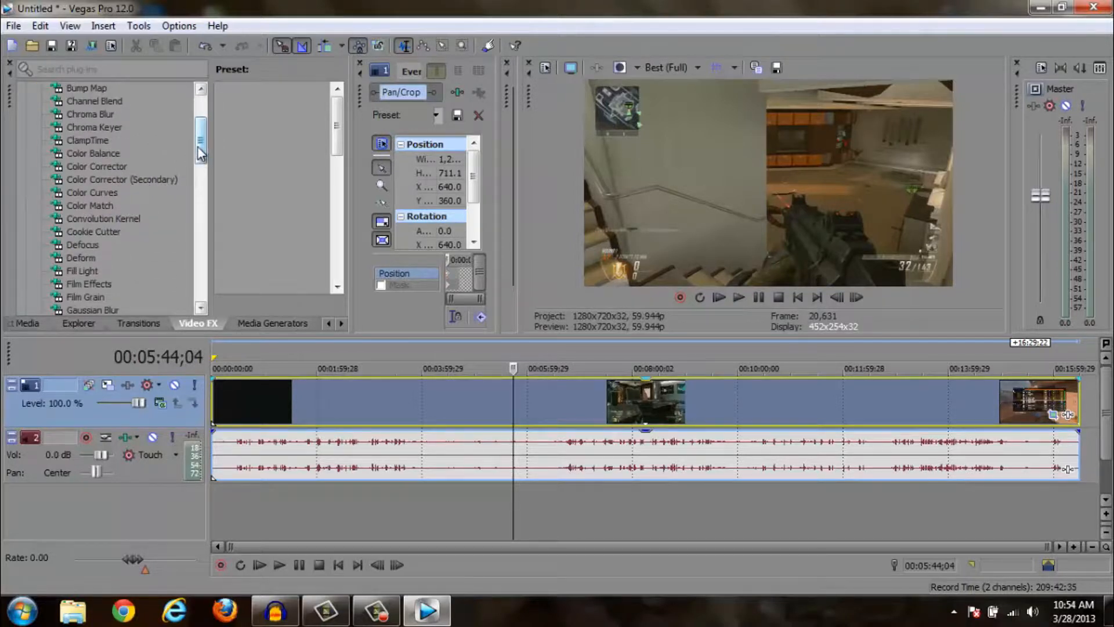
left_click_drag(197, 147, 194, 174)
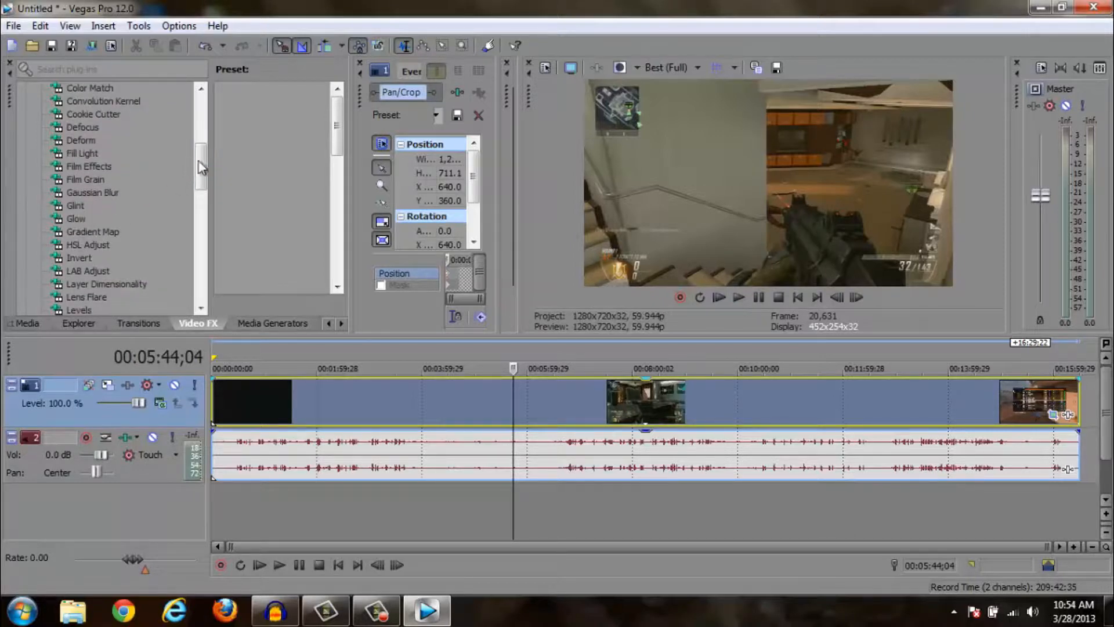
left_click_drag(202, 161, 198, 224)
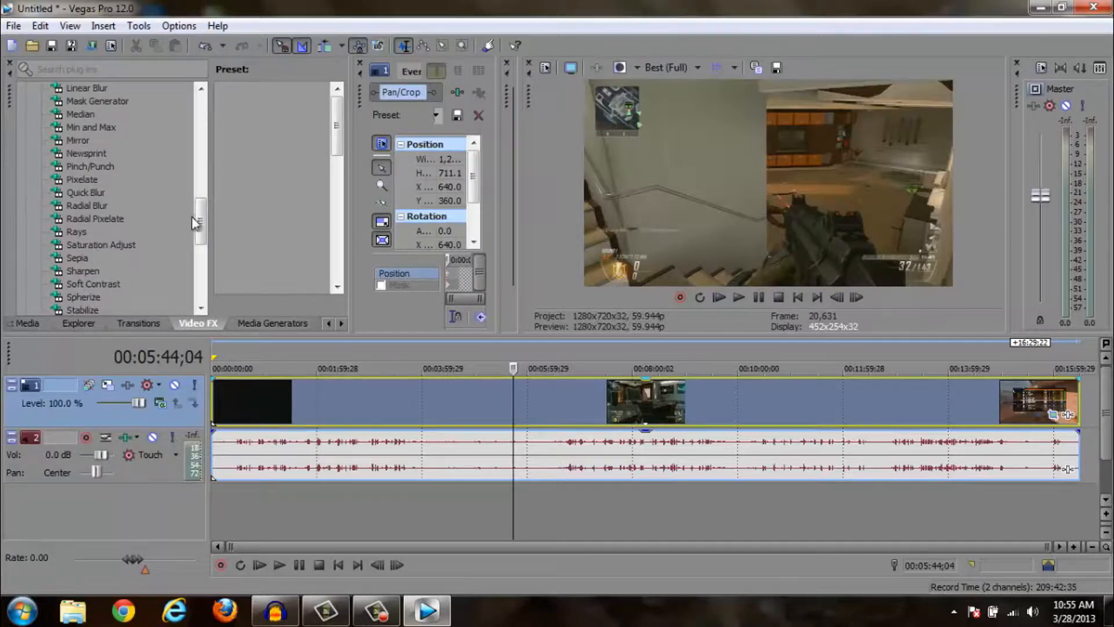
left_click_drag(194, 219, 195, 264)
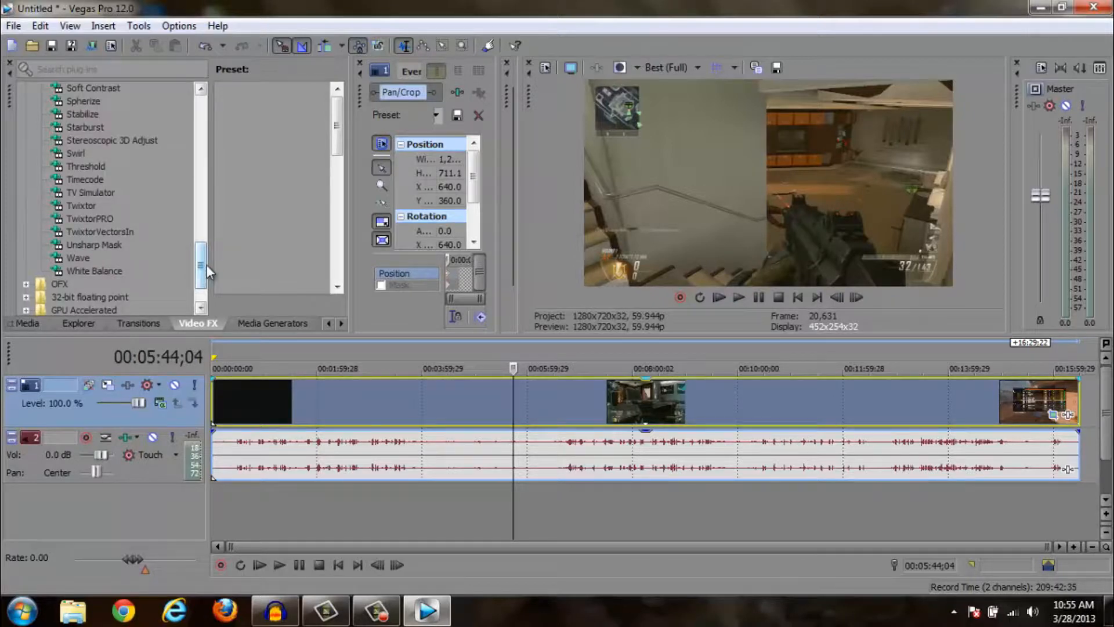
Apply the Color Curves effect with its (Default) preset to the Demolition 108-10 video event
left_click_drag(206, 265, 207, 108)
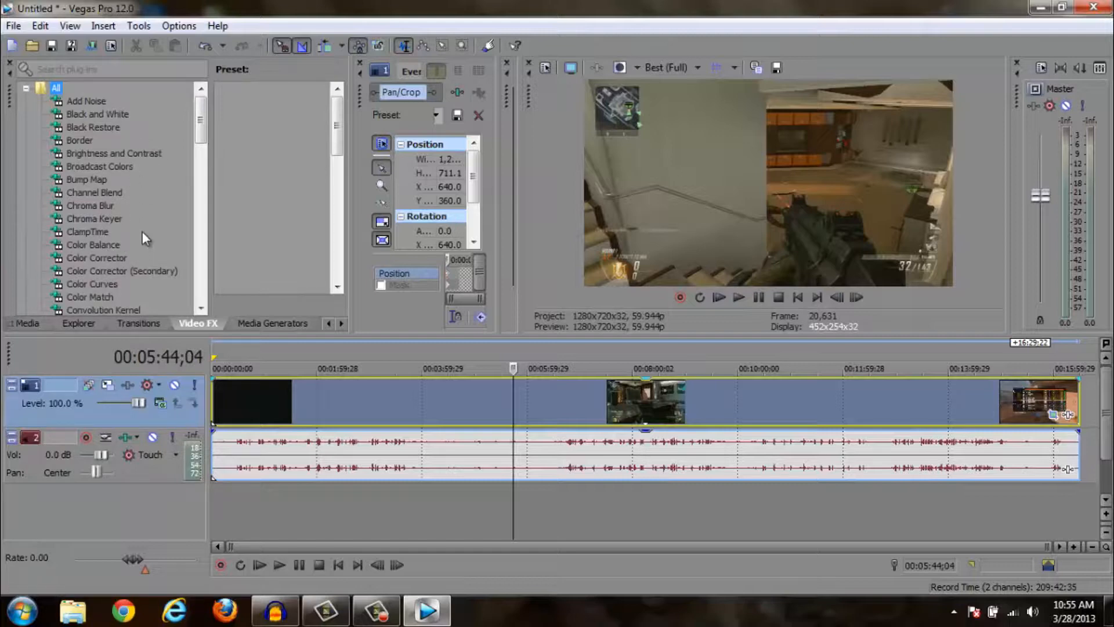
left_click(113, 284)
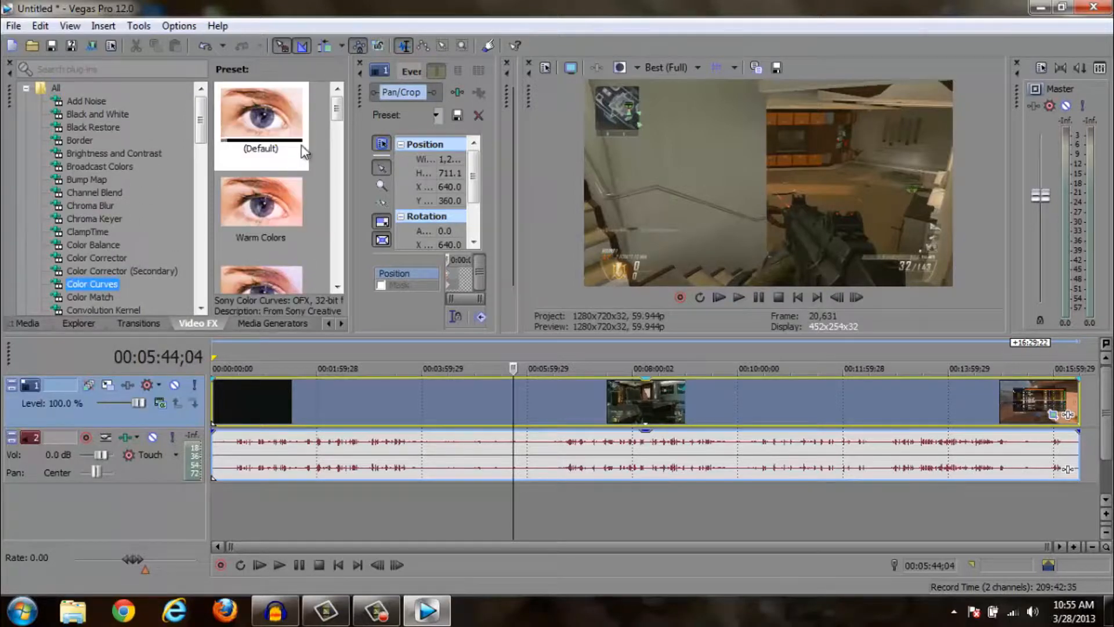
left_click_drag(267, 124, 397, 282)
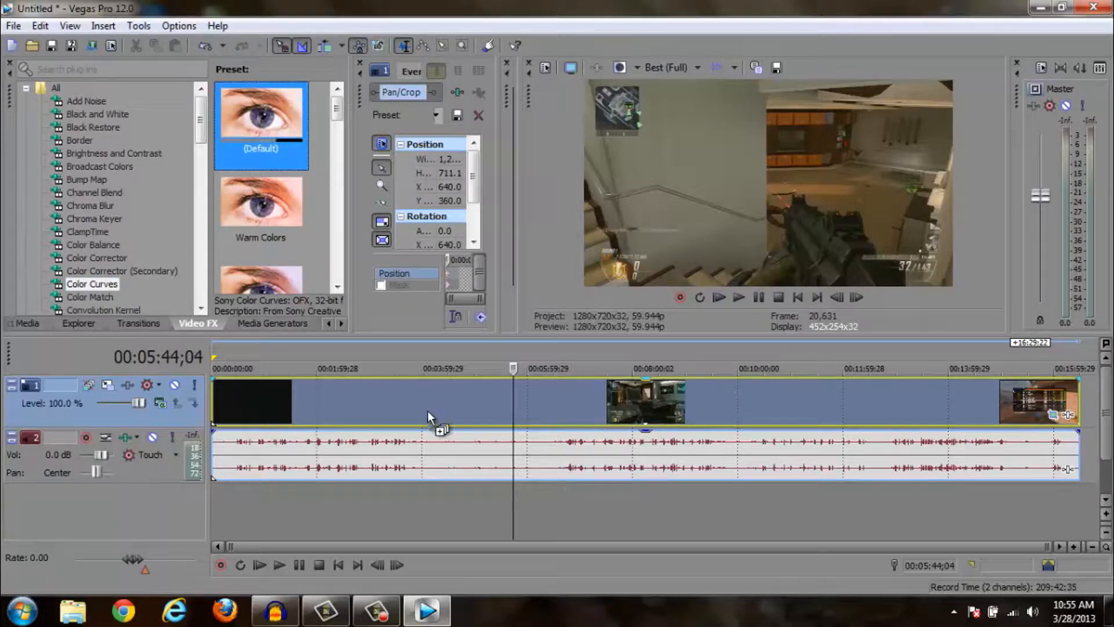
left_click_drag(427, 411, 427, 412)
Enlarge the Video Event FX area in width and height to fit the whole Color Curves graph
left_click_drag(353, 221, 88, 221)
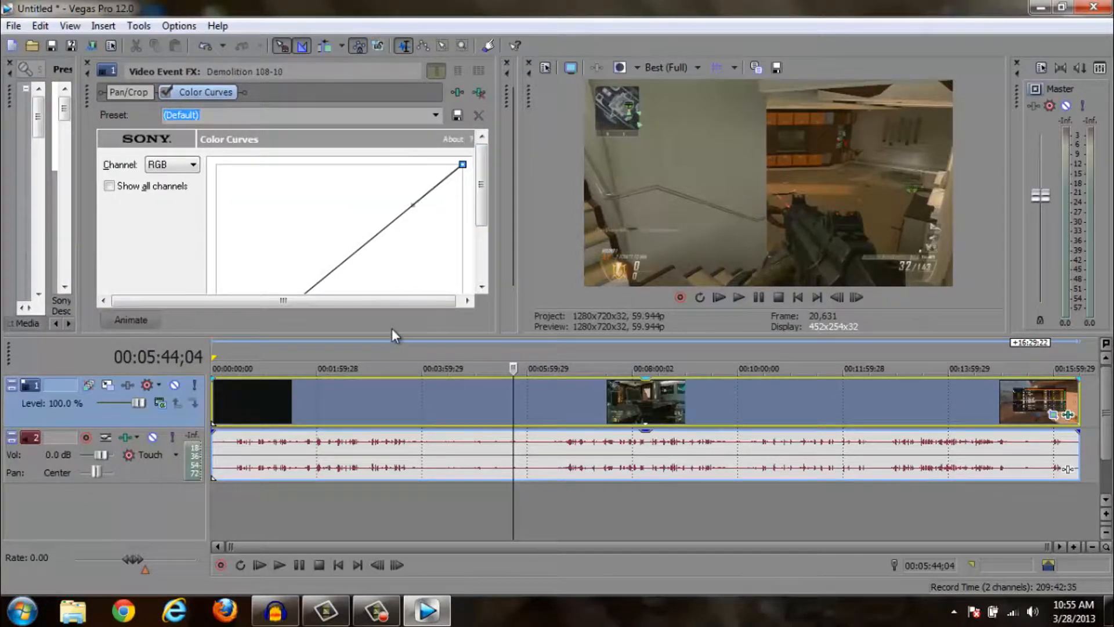
left_click_drag(393, 335, 404, 377)
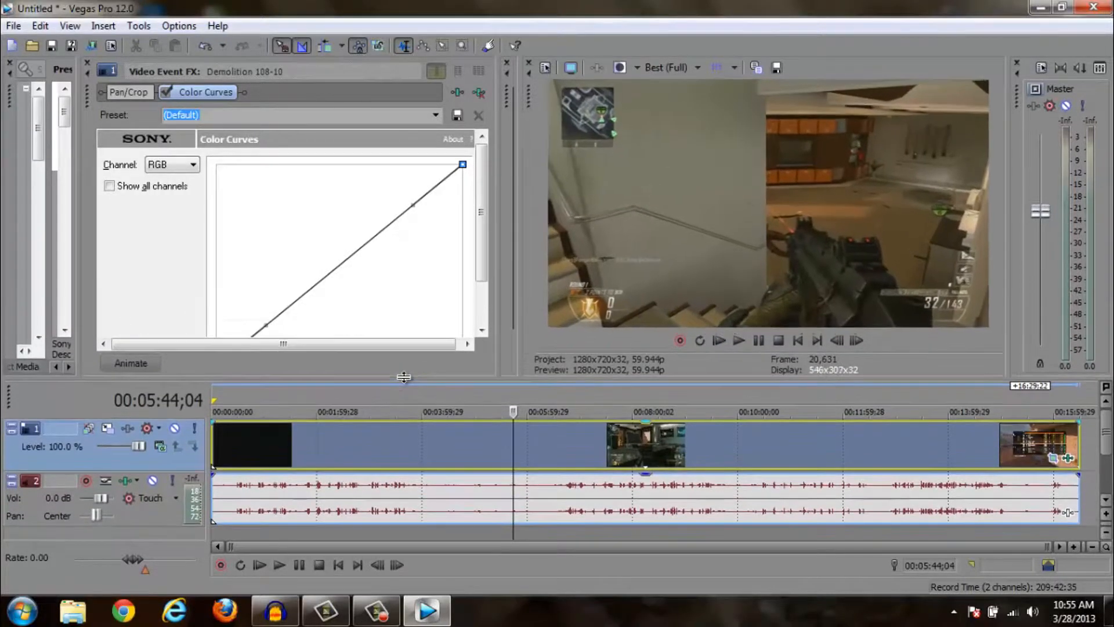
scroll(467, 219, "down", 1)
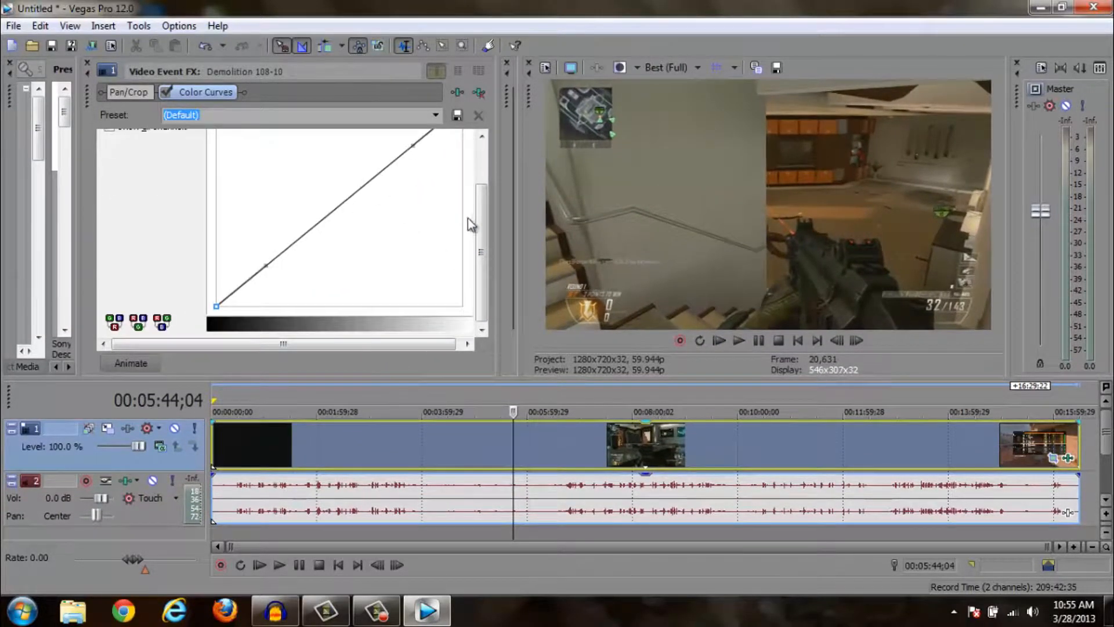
scroll(447, 230, "up", 1)
left_click_drag(523, 227, 653, 227)
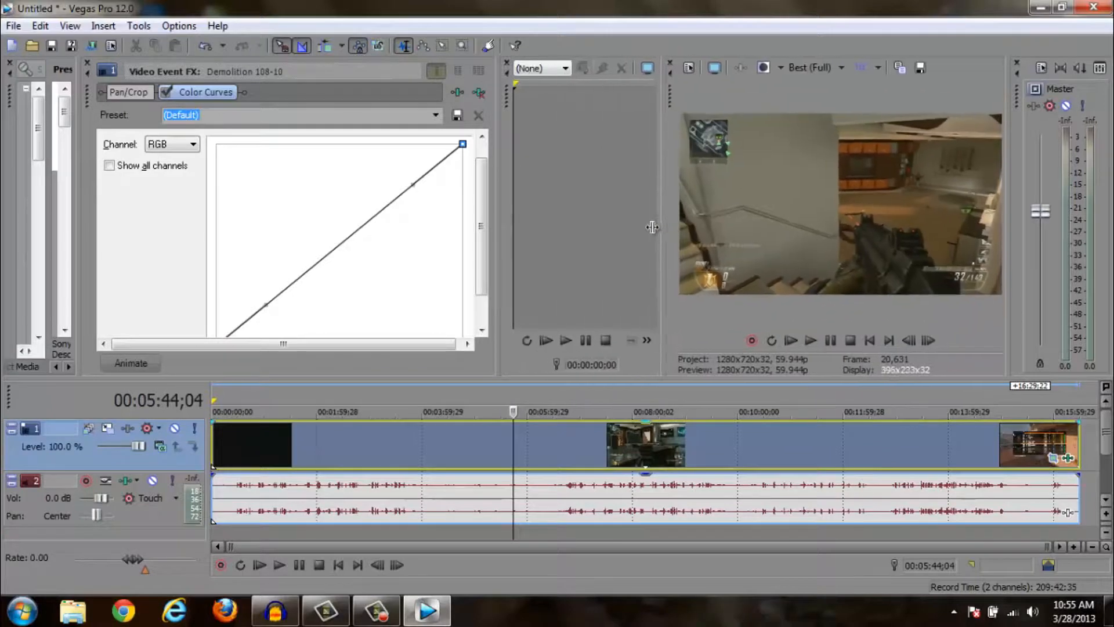
left_click_drag(500, 227, 571, 218)
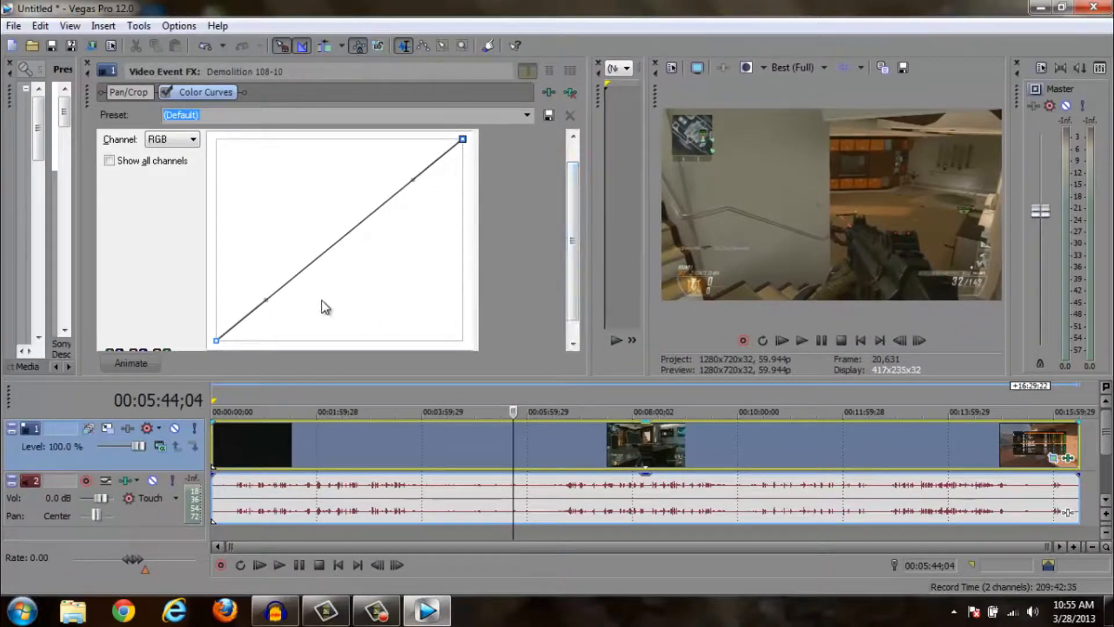
Shape the RGB color curve into an S with darker shadows and brighter highlights, and compare the preview with the effect off and on
left_click_drag(266, 301, 304, 341)
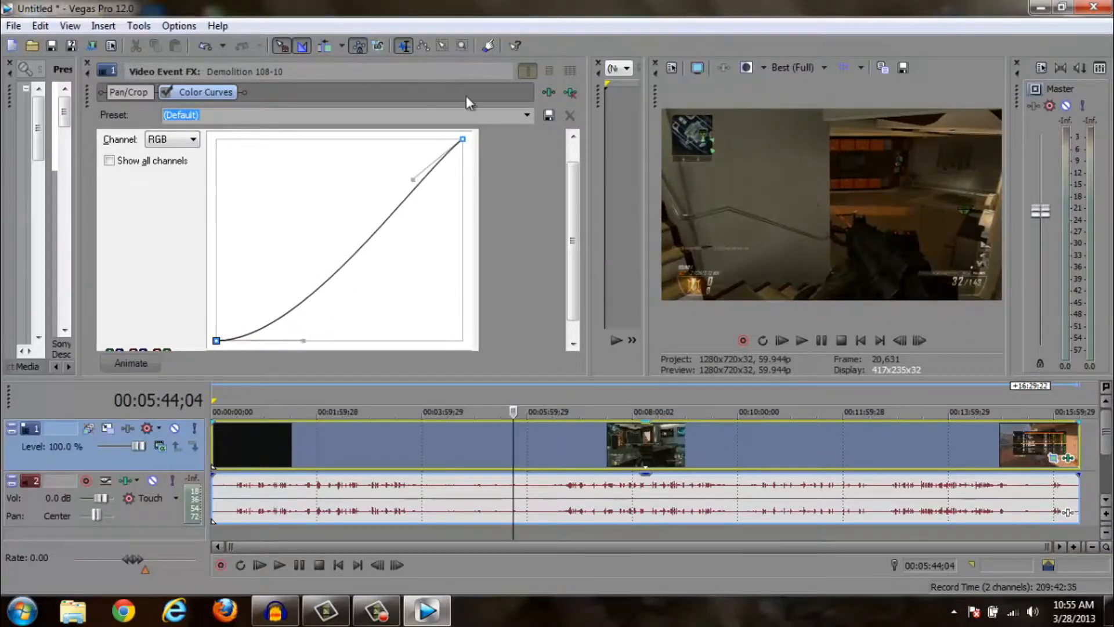
left_click_drag(413, 179, 385, 139)
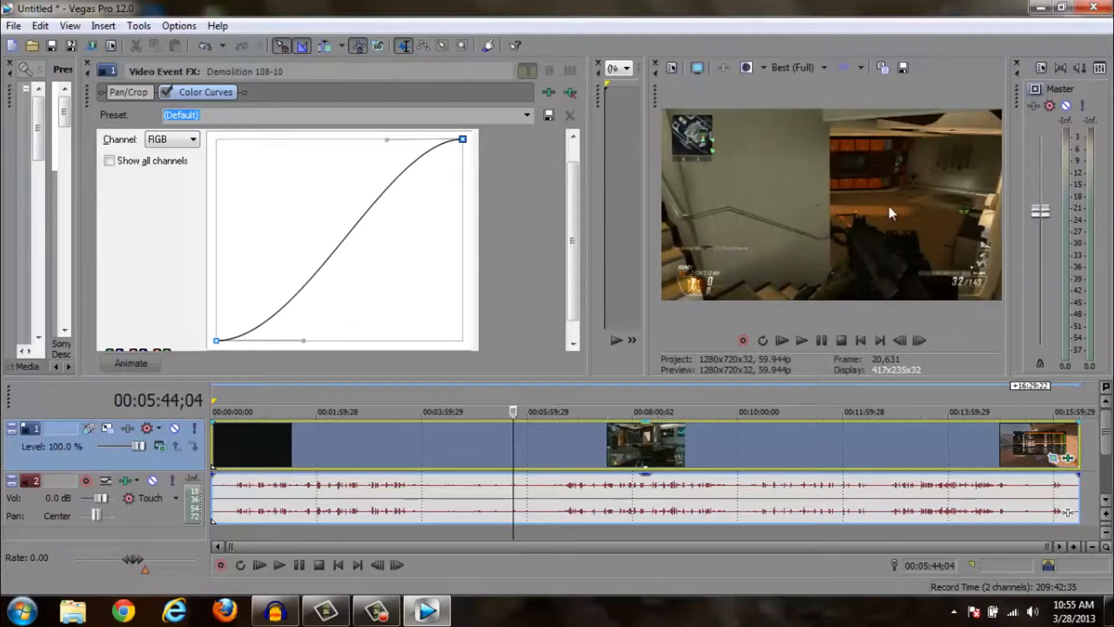
left_click(166, 91)
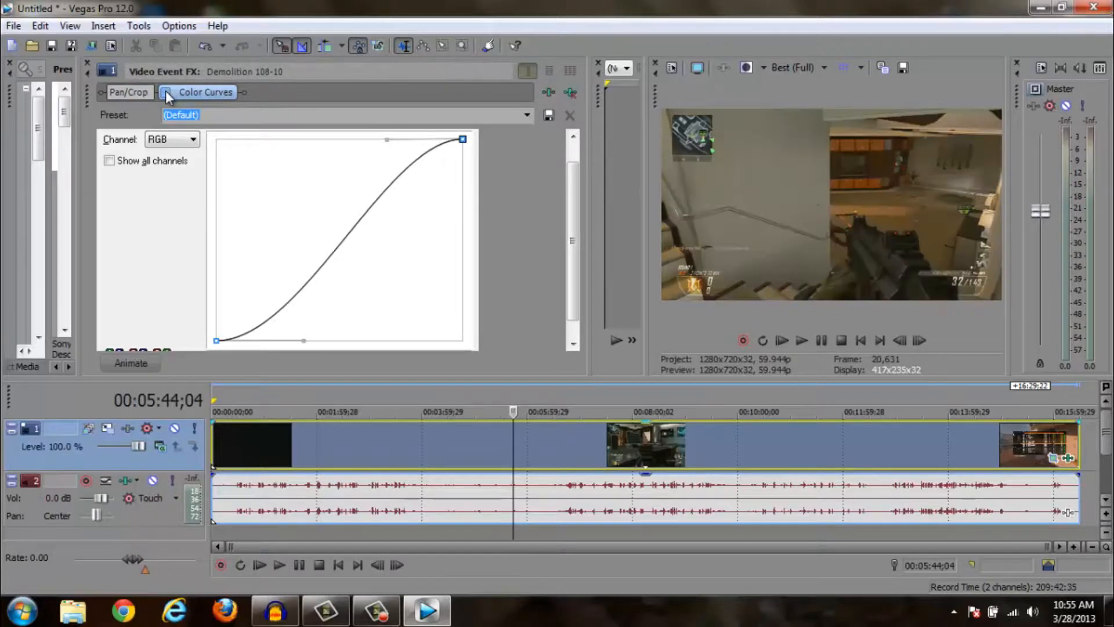
left_click(166, 92)
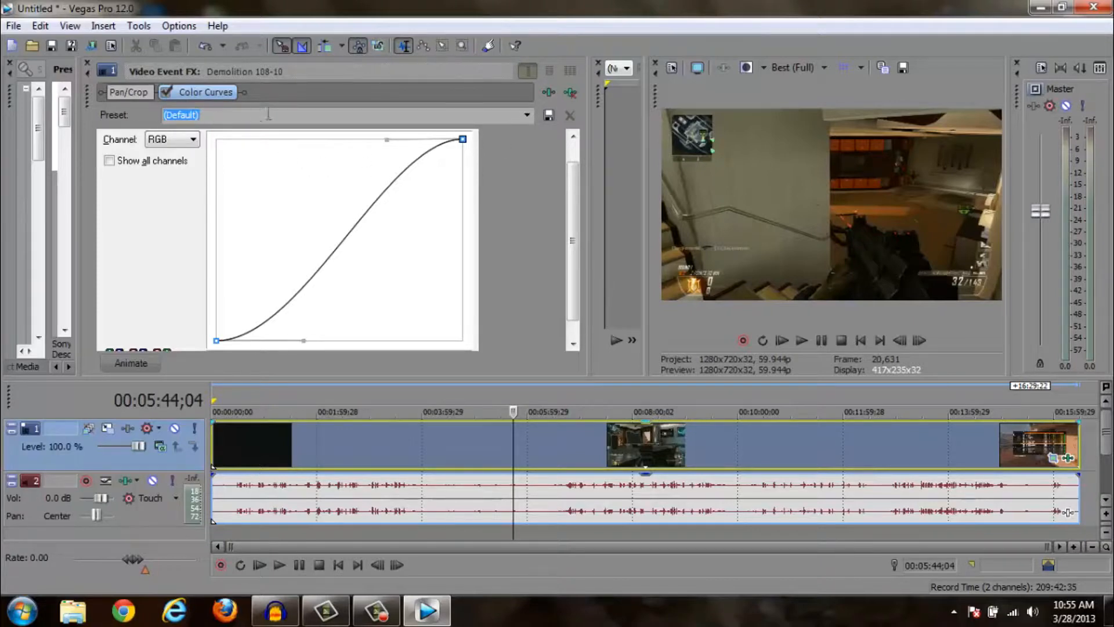
Widen the Video FX plug-in list and select the Sharpen effect in it
left_click_drag(82, 148, 525, 165)
left_click_drag(483, 124, 285, 177)
left_click_drag(201, 155, 197, 265)
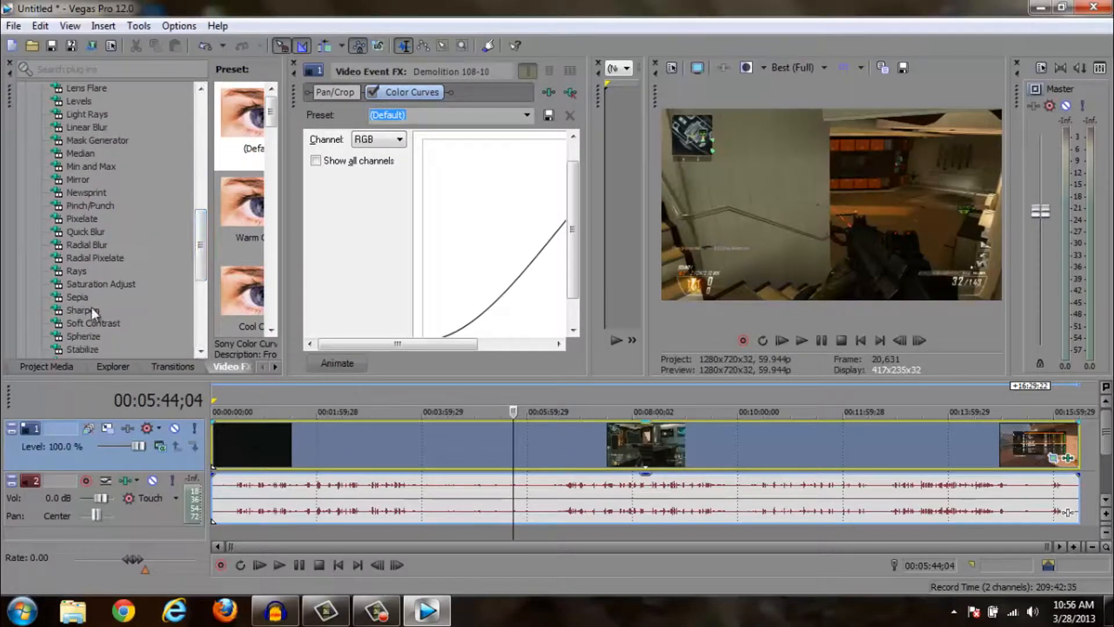
left_click(91, 308)
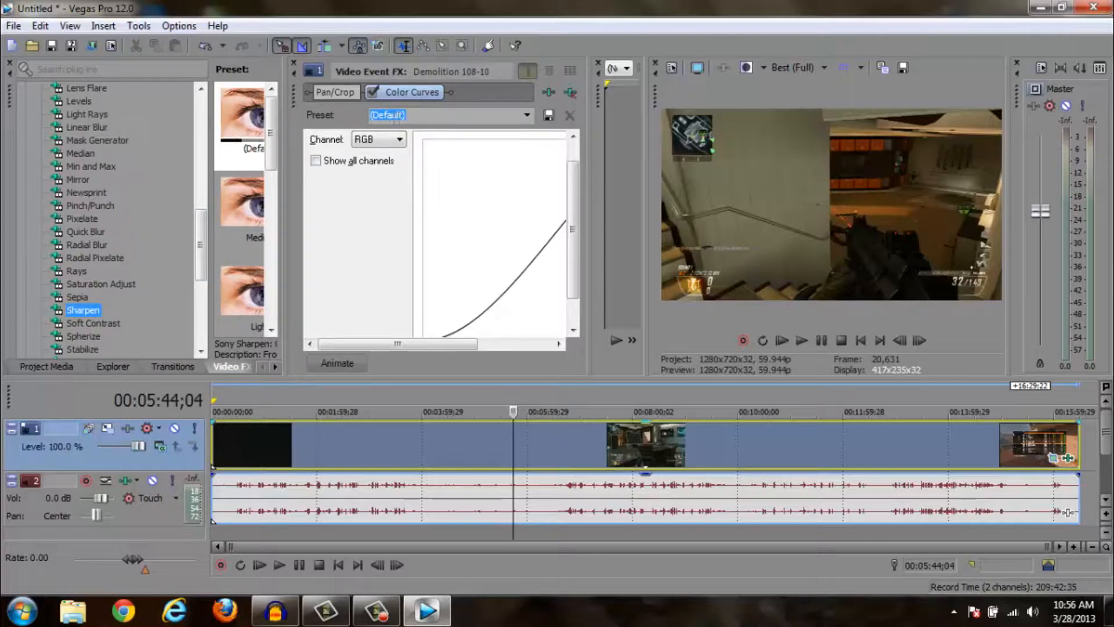
Save the adjusted curve as a Color Curves preset named sdvbcv
key("d")
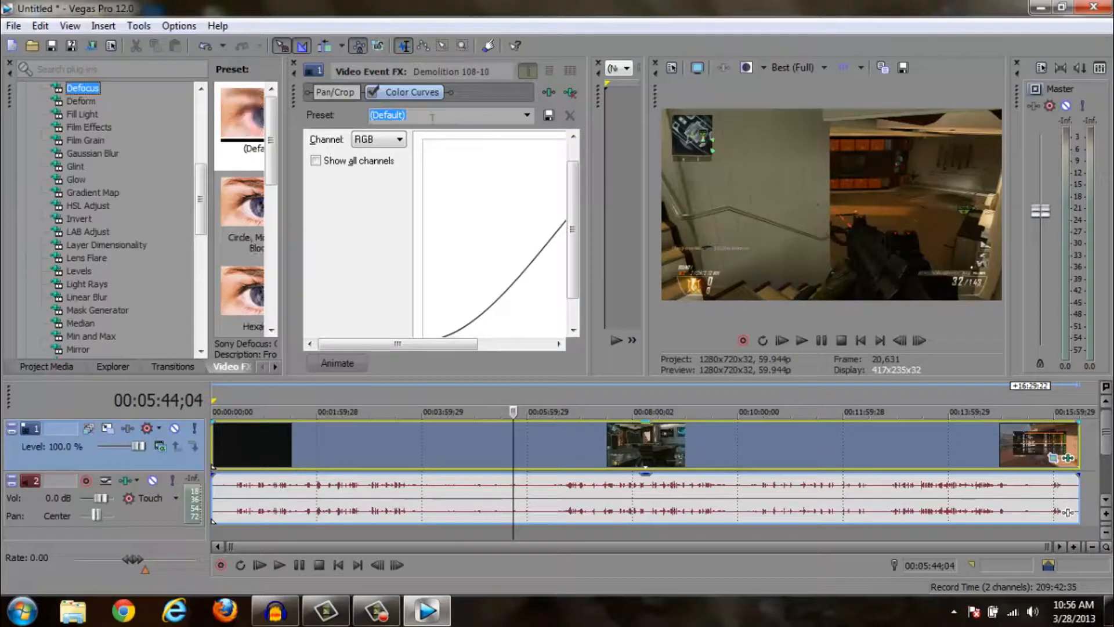
type("sdvbcv")
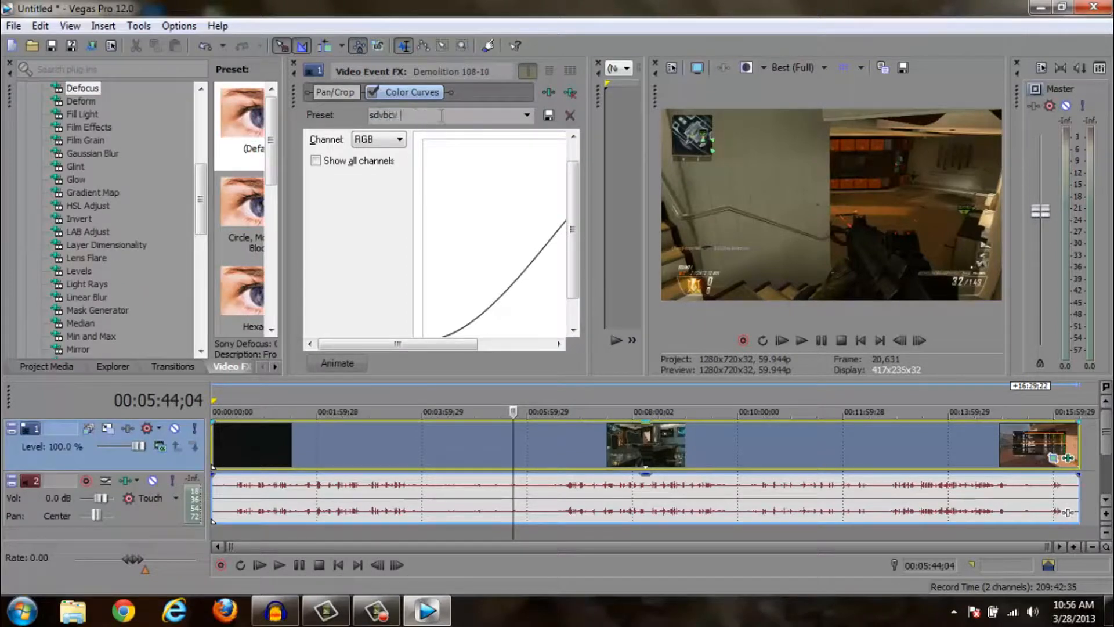
left_click(547, 118)
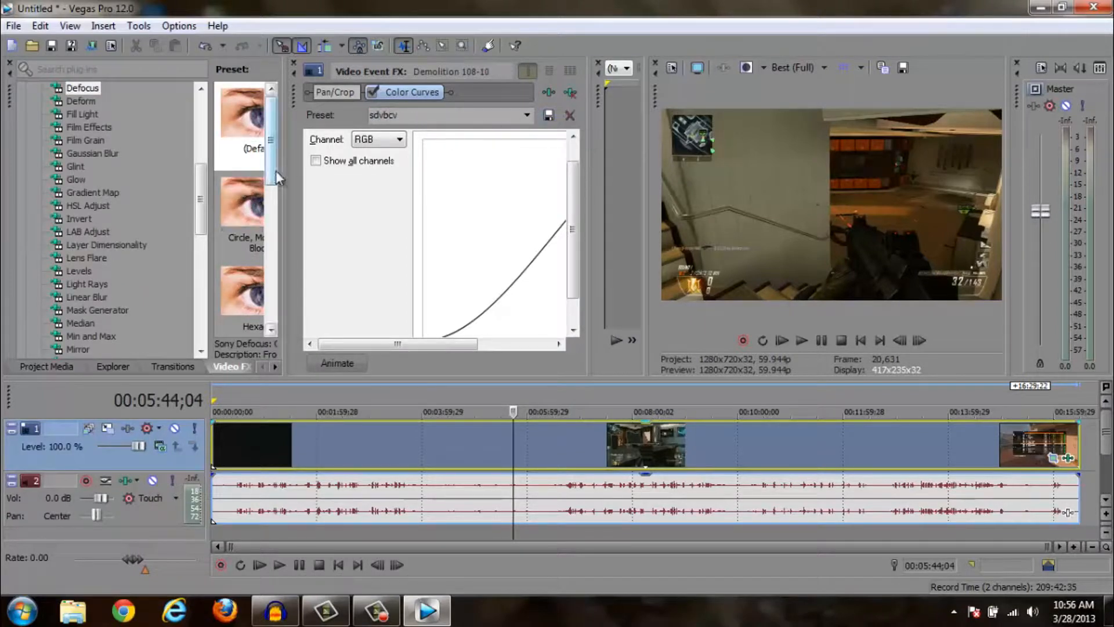
Add the Sharpen effect with the custom Sharpen preset to the video event and compare the preview with it off and on
left_click_drag(286, 170, 352, 170)
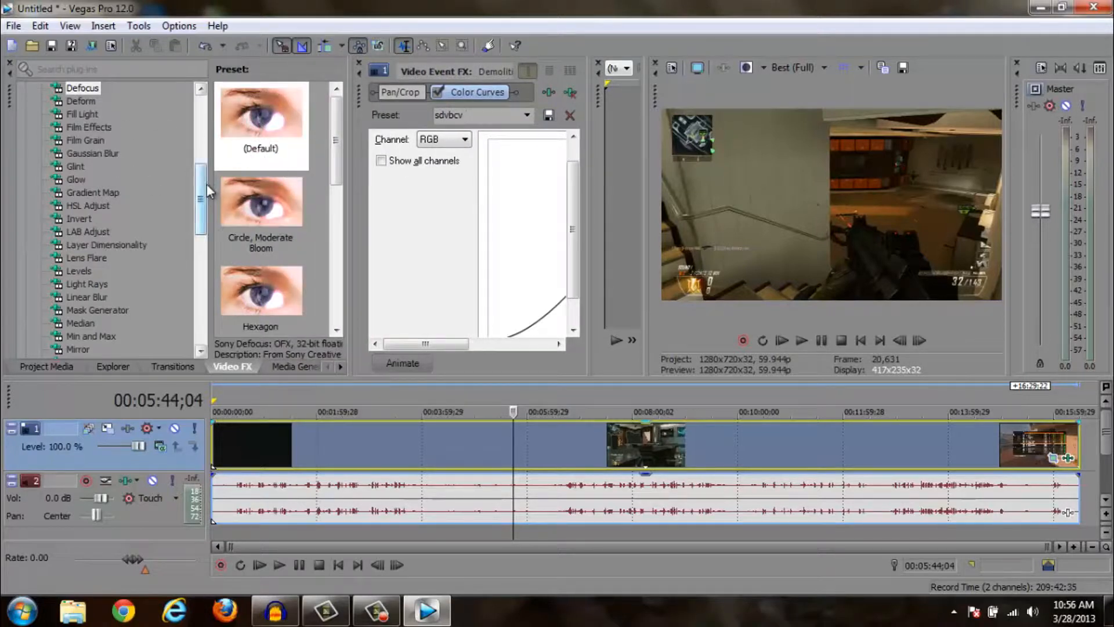
left_click_drag(206, 183, 204, 223)
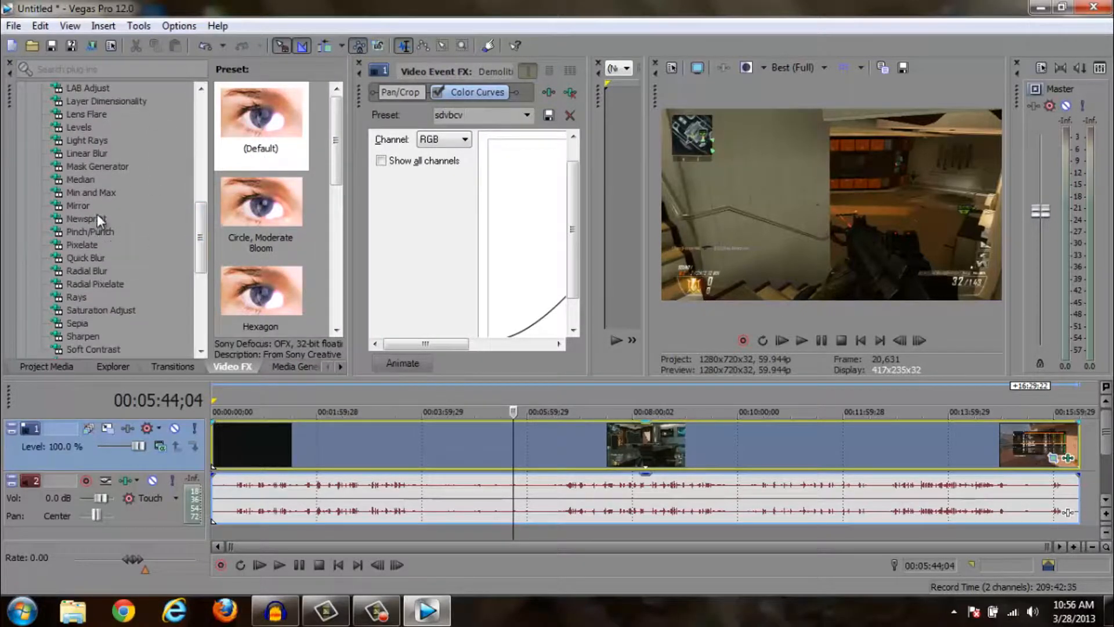
left_click(85, 334)
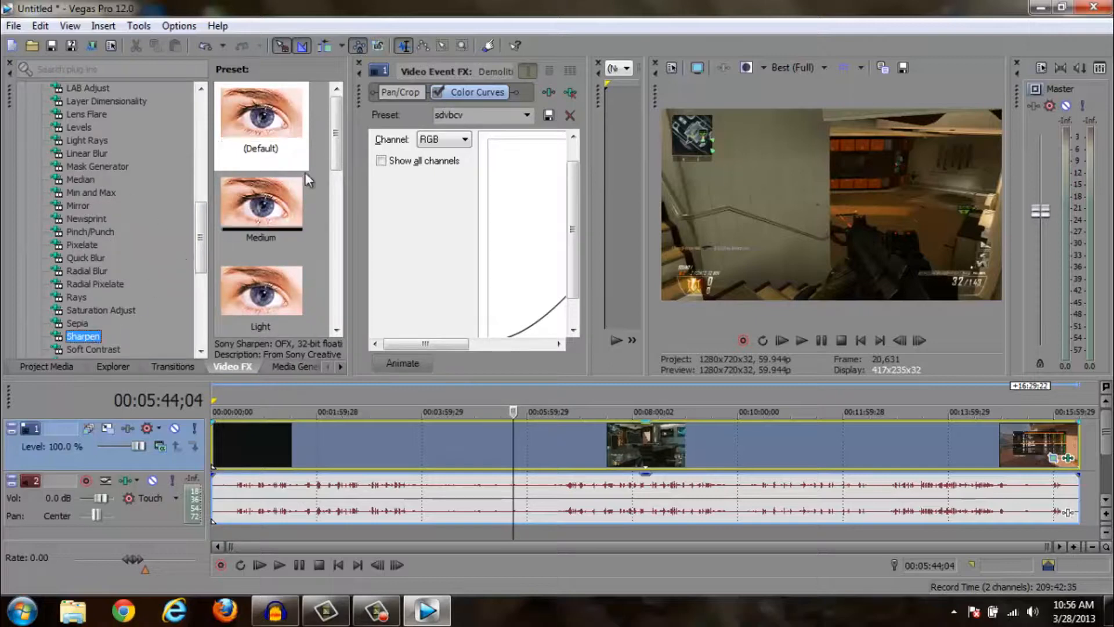
left_click_drag(334, 152, 342, 317)
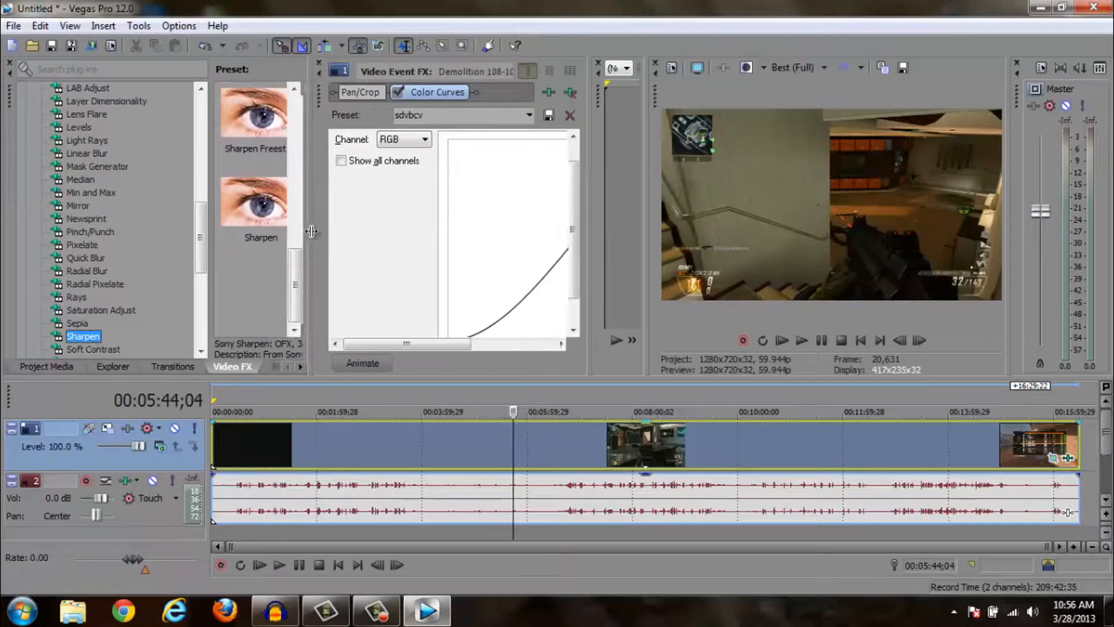
left_click(279, 220)
left_click_drag(278, 220, 407, 437)
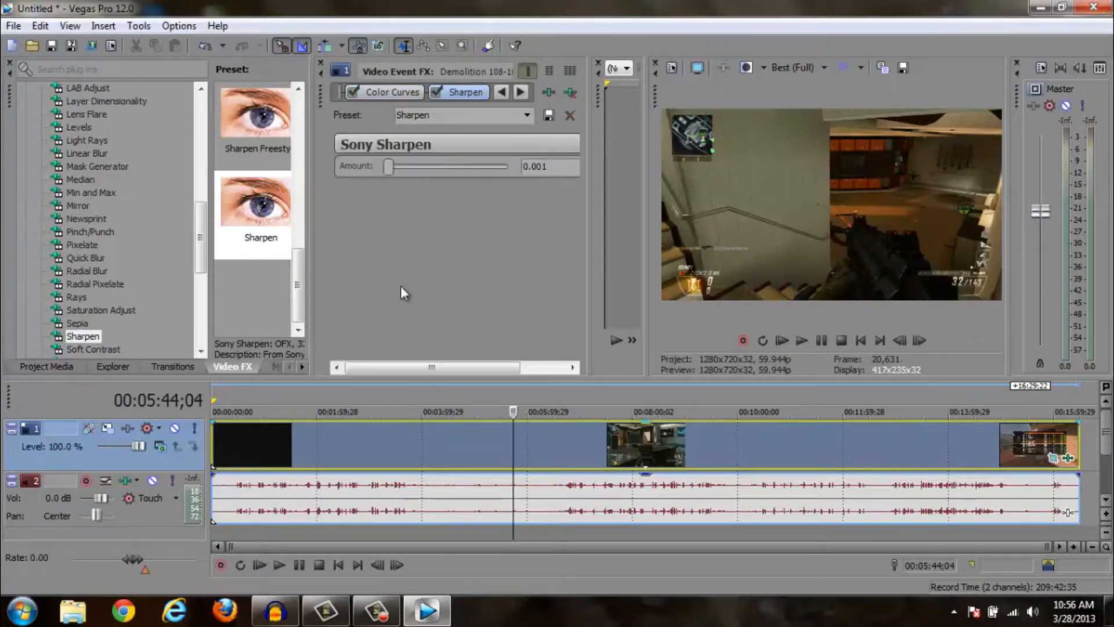
left_click_drag(316, 245, 195, 241)
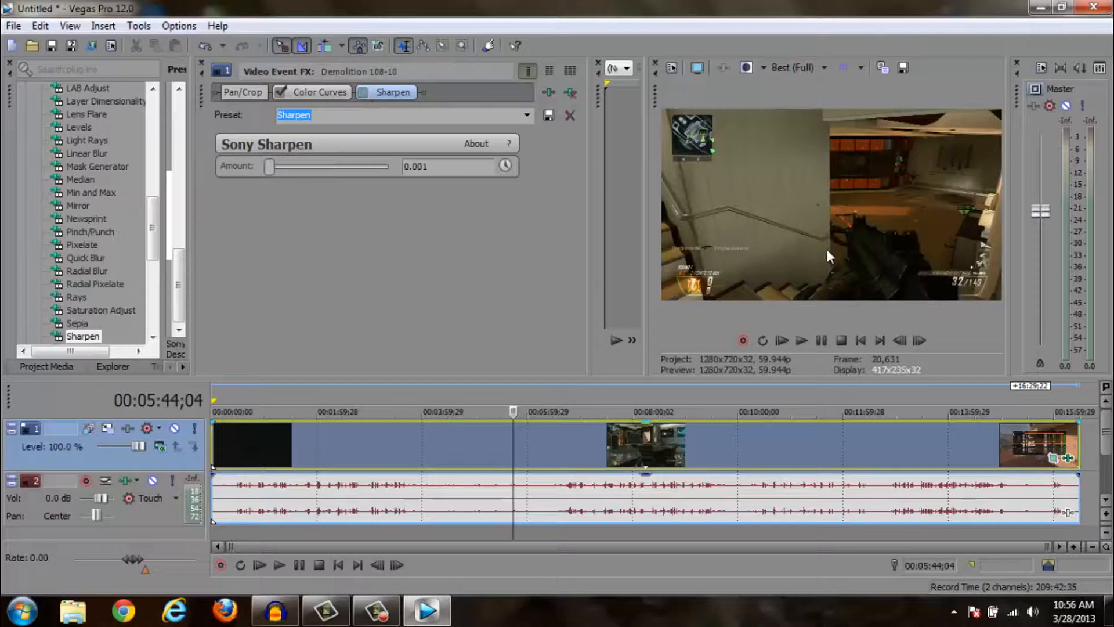
left_click(361, 92)
Save the Color Curves and Sharpen chain as a plug-in package named Test in the Filter Packages
left_click(552, 95)
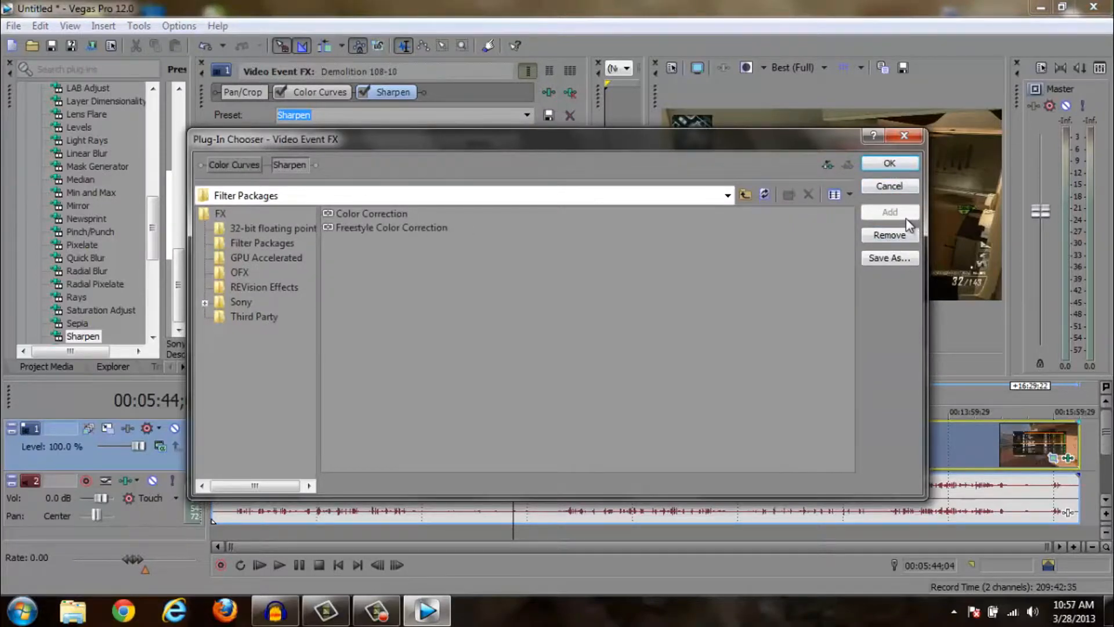
left_click(883, 260)
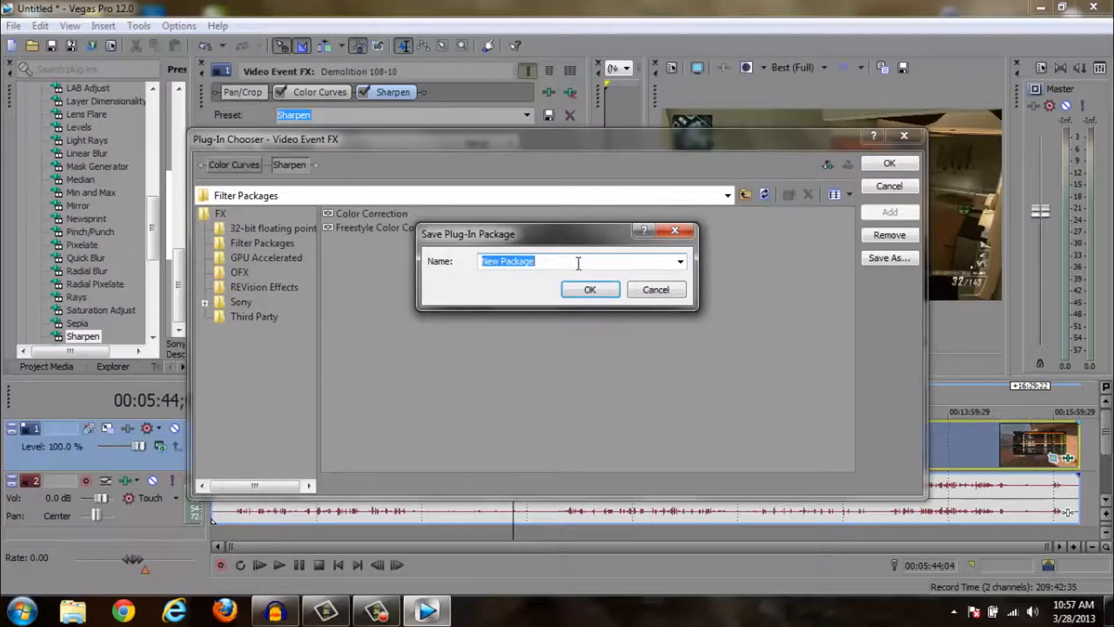
type("Test")
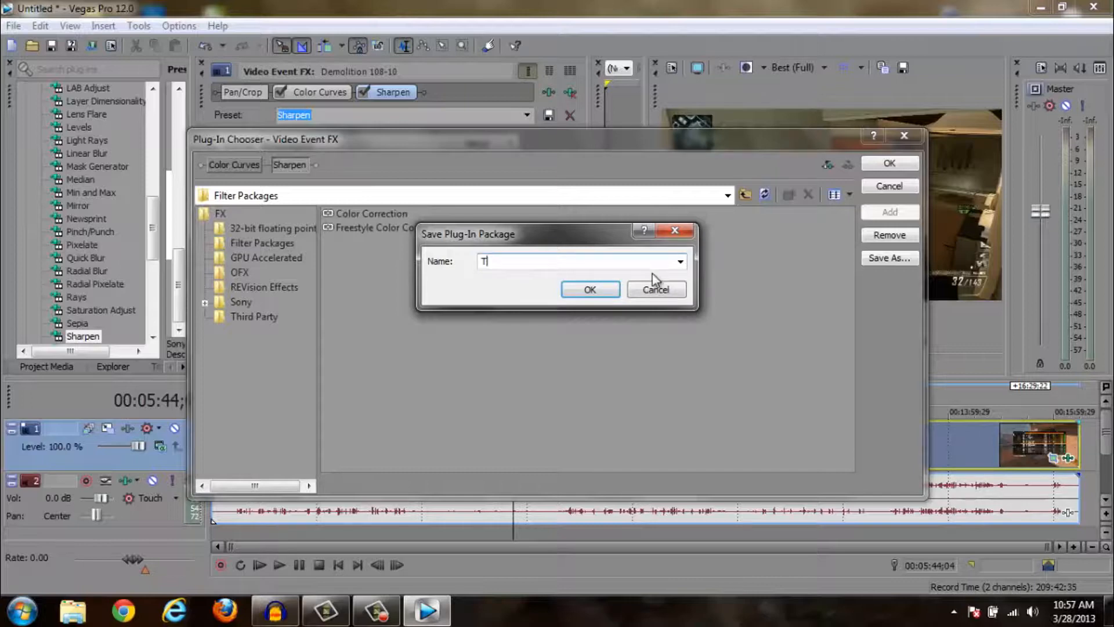
left_click(590, 291)
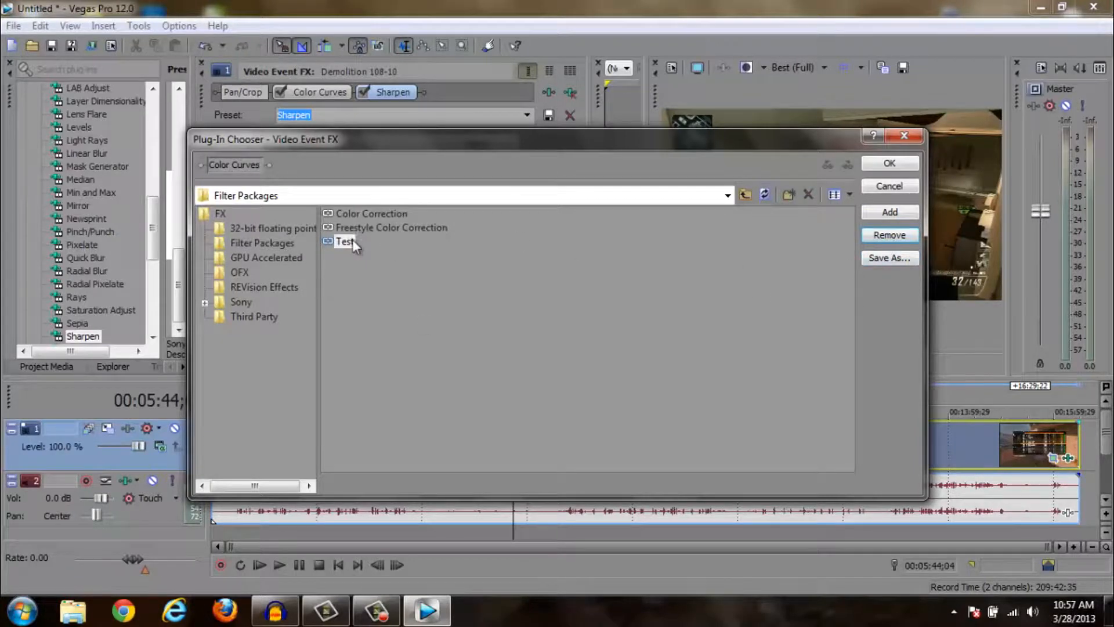
left_click(894, 235)
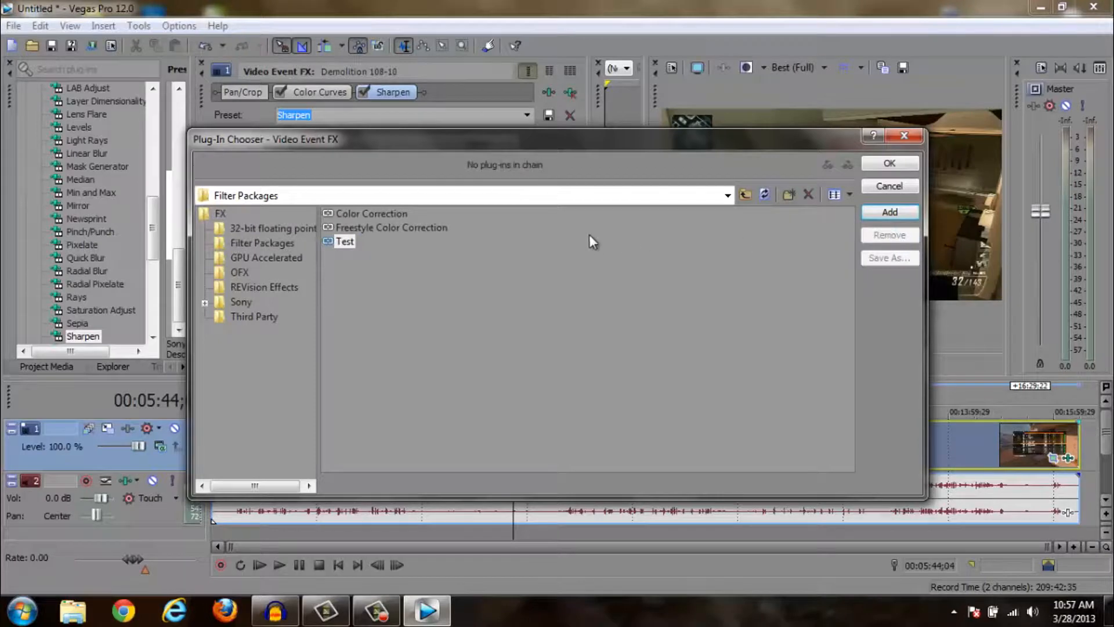
left_click(404, 244)
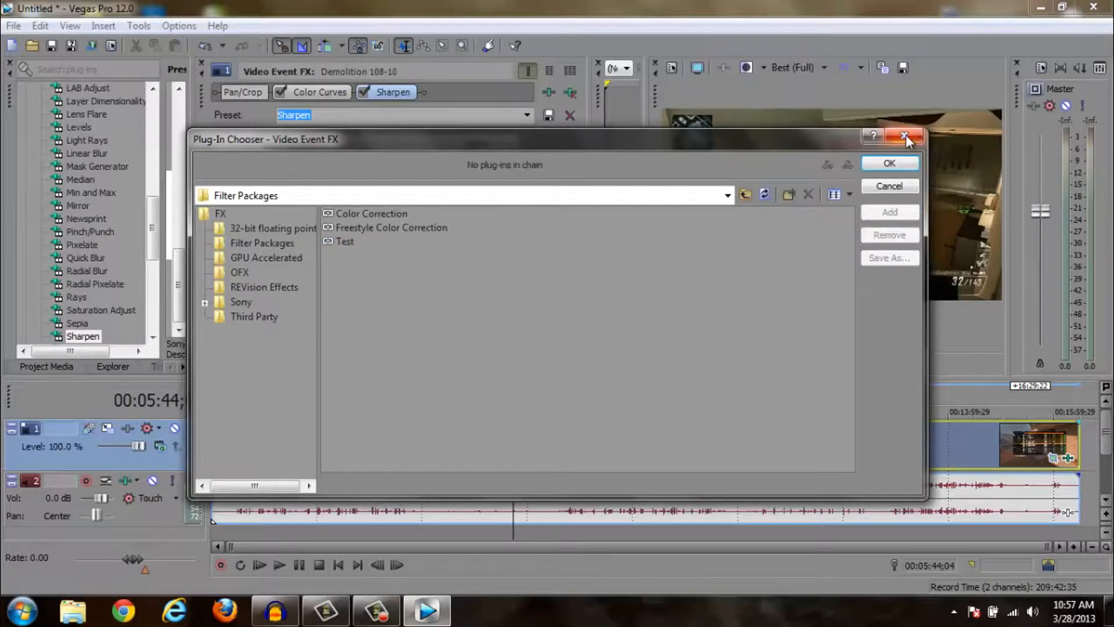
left_click(904, 136)
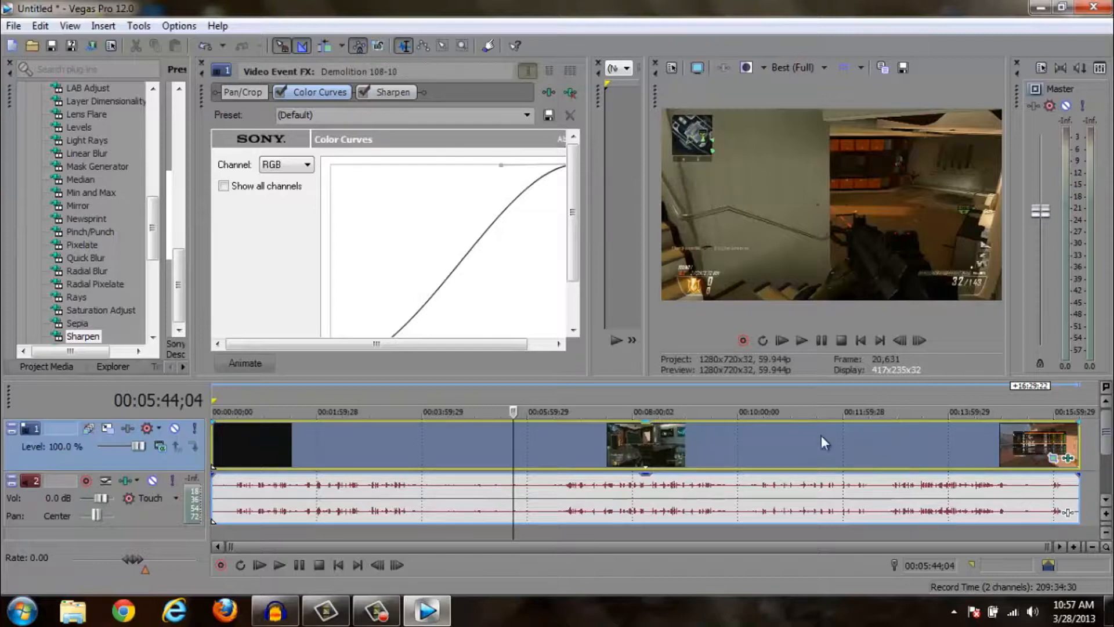
Check how the color and sharpening effects look at several points across the second half of the video event
left_click(836, 439)
left_click(954, 441)
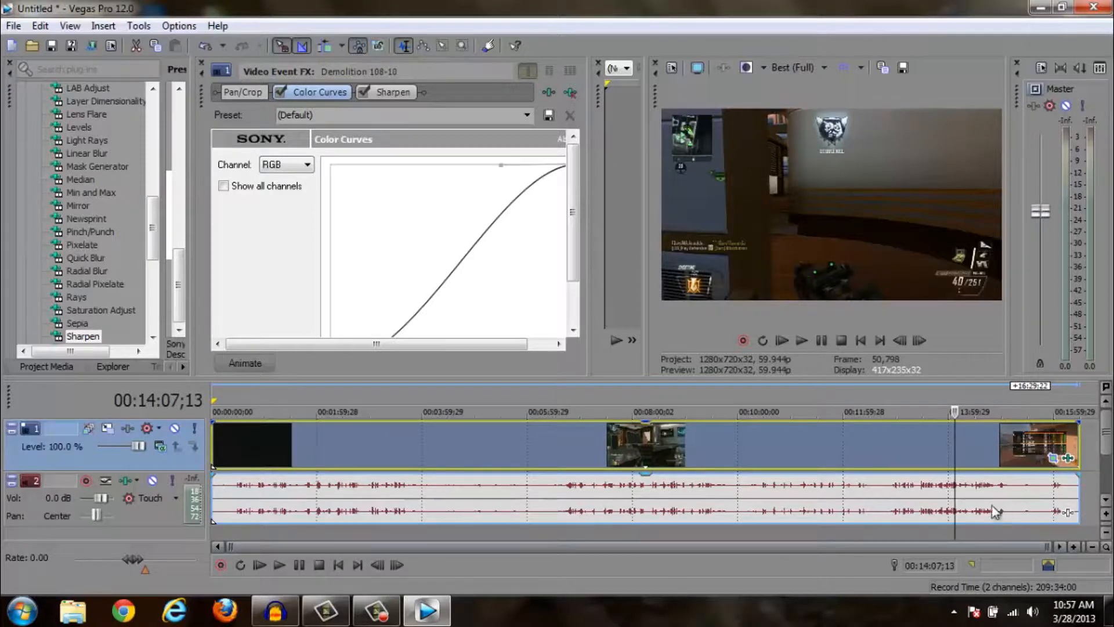
left_click(1070, 442)
left_click(848, 440)
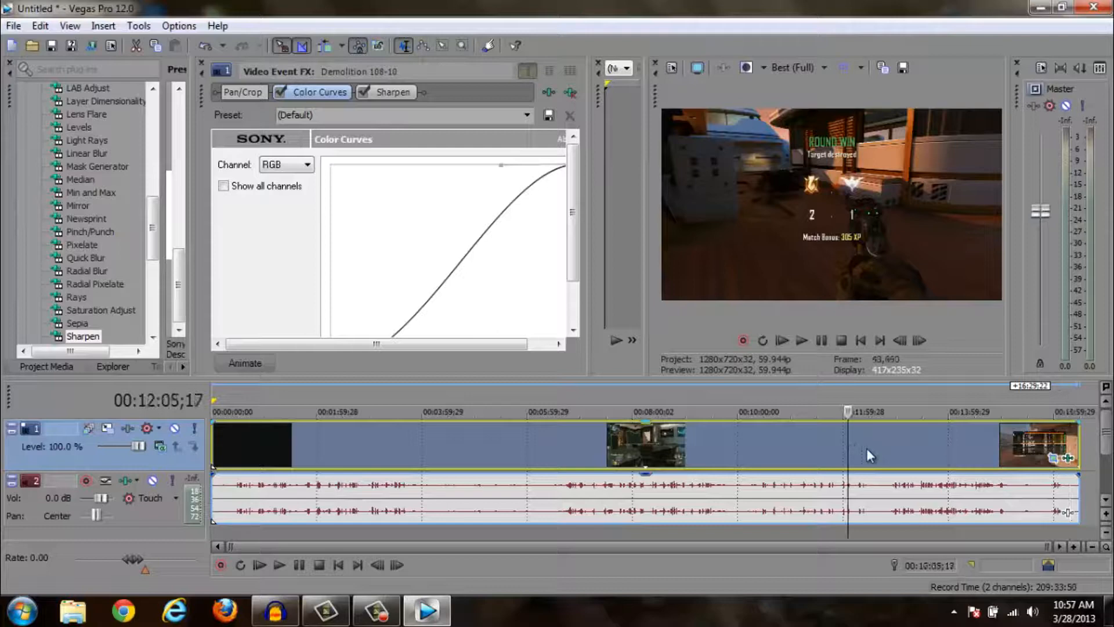
left_click(942, 454)
left_click(997, 441)
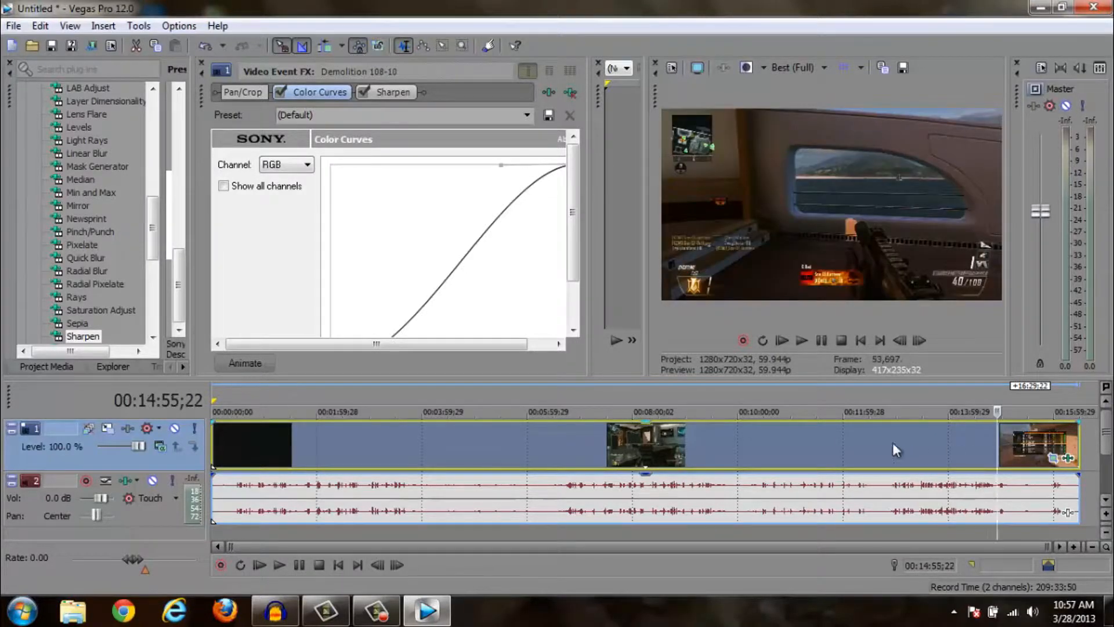
left_click(893, 444)
left_click(774, 444)
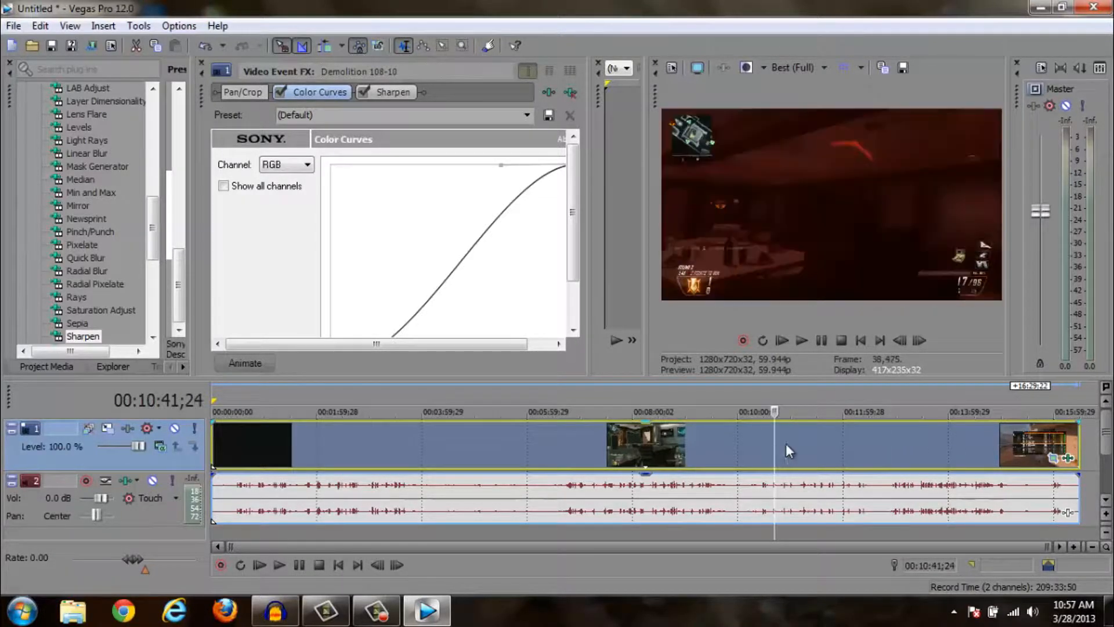
Remove the Color Curves and Sharpen effects from the Demolition 108-10 video event
left_click(569, 95)
left_click(569, 95)
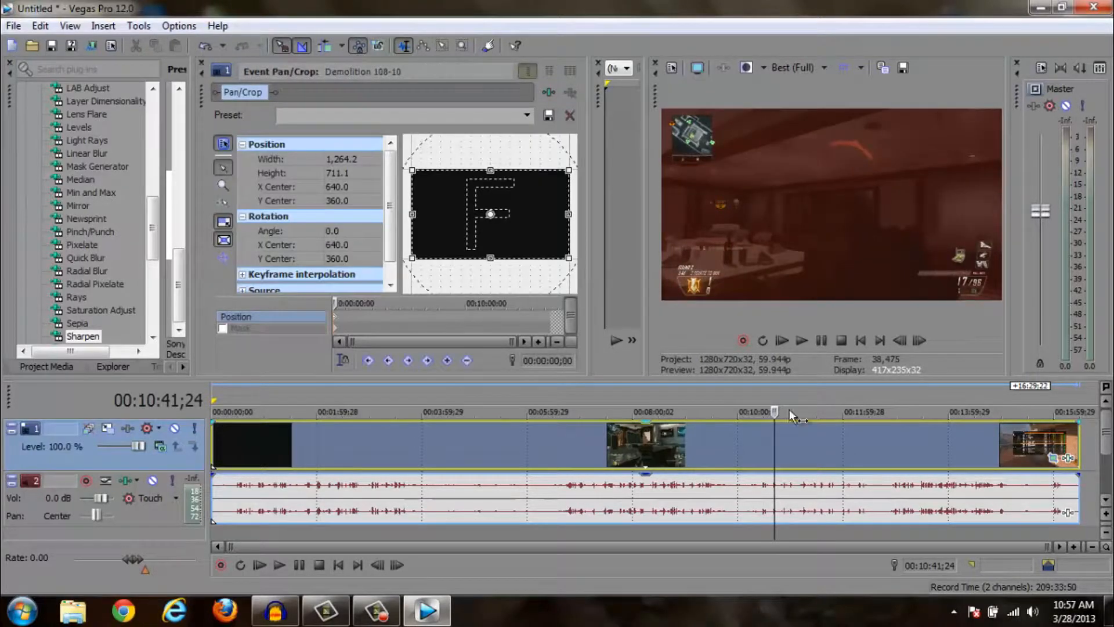
Check how the footage looks without effects at several points in the event and play a short stretch from 00:04:48;10
left_click(678, 488)
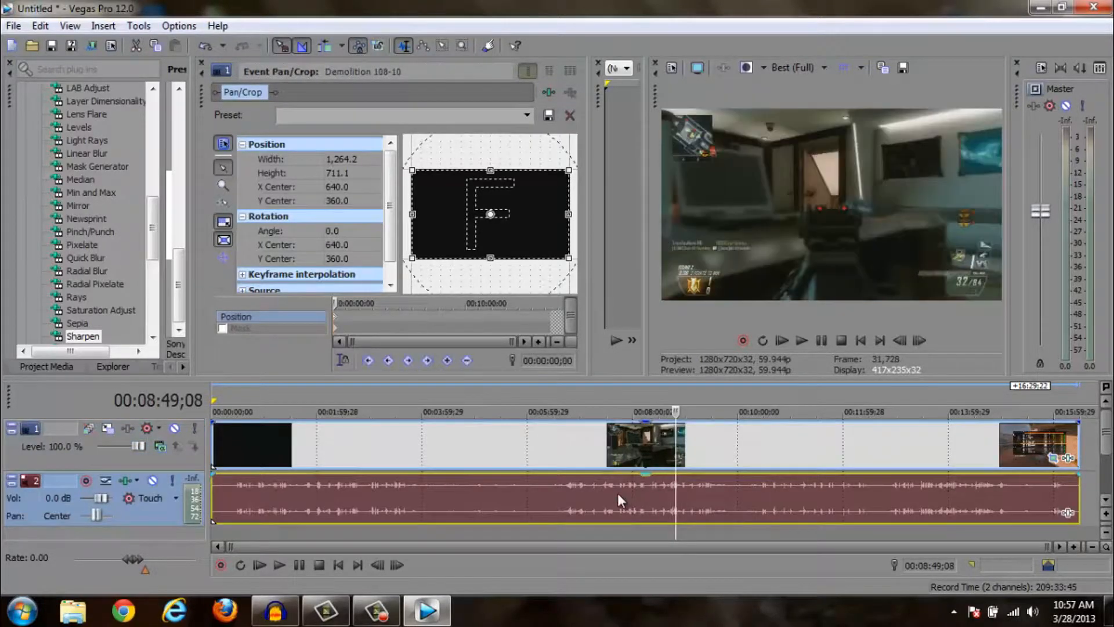
left_click(617, 493)
left_click(574, 494)
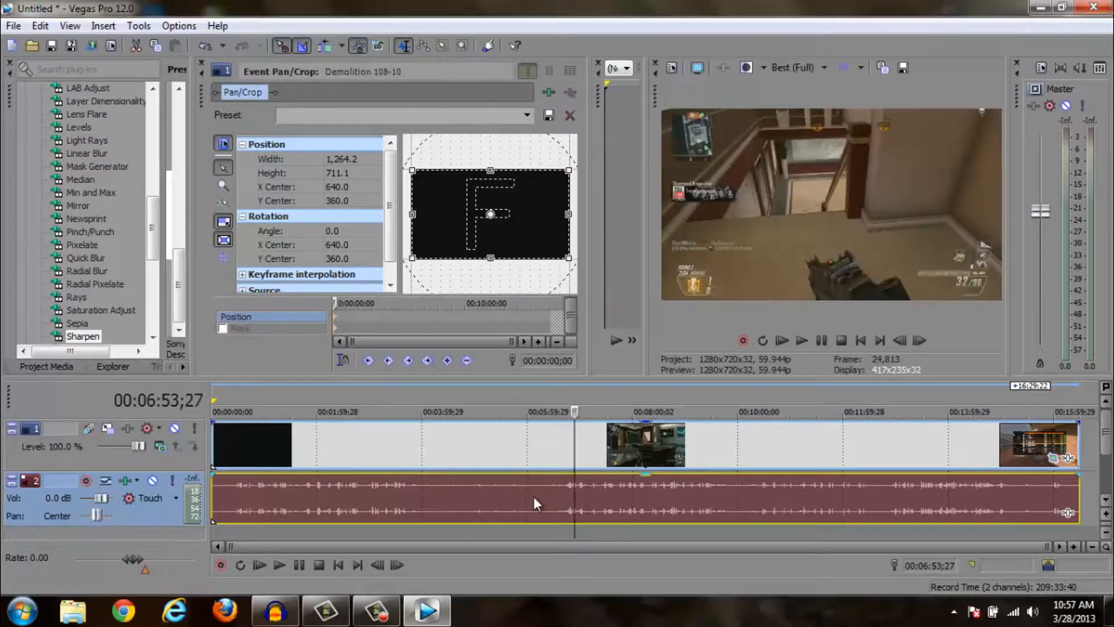
left_click(534, 496)
left_click(509, 503)
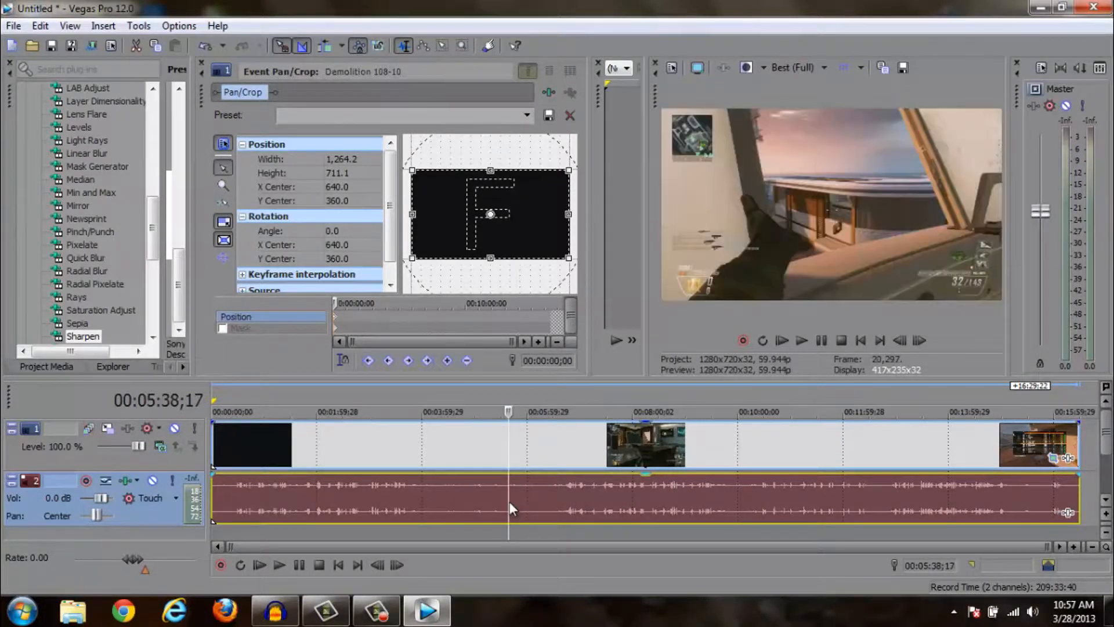
left_click(465, 509)
left_click(919, 341)
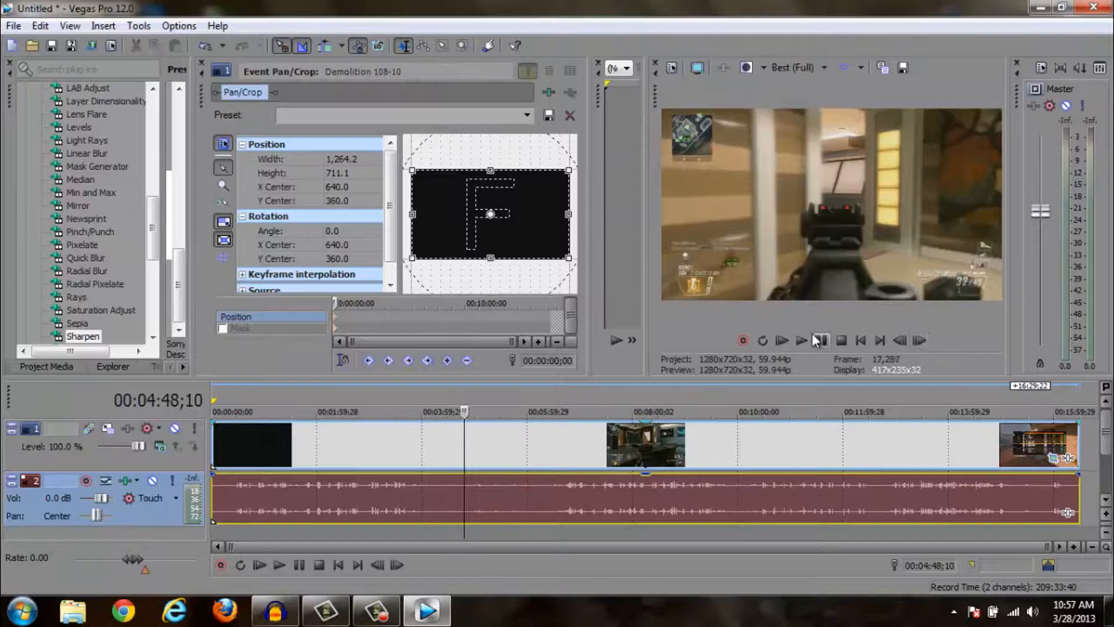
left_click(797, 341)
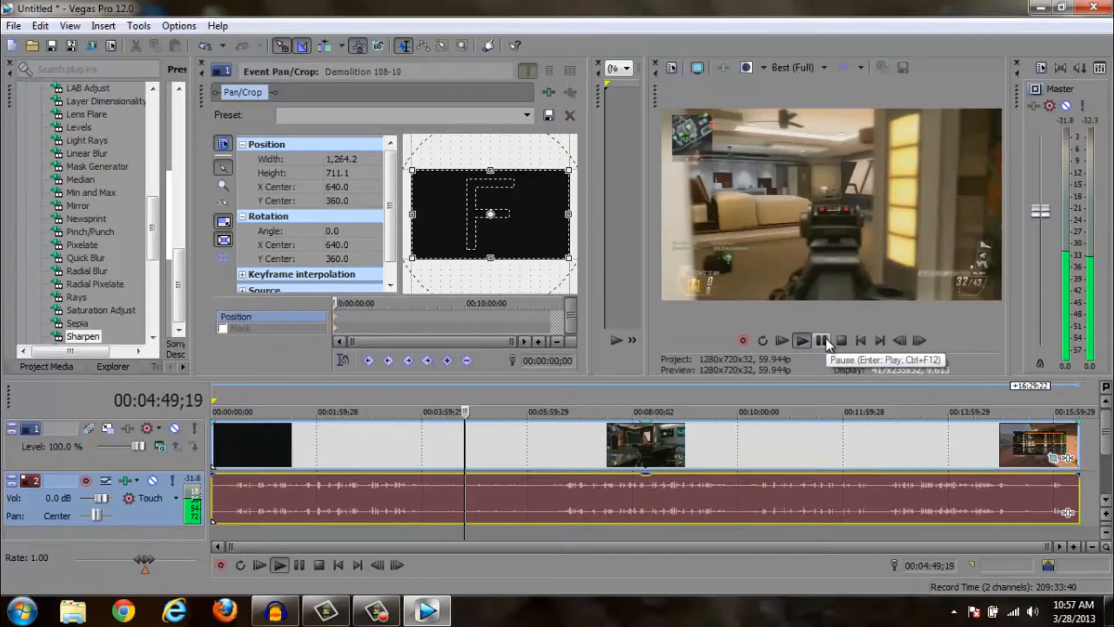
left_click(821, 342)
Set the video preview quality to Best (Auto) and play the footage
left_click(778, 64)
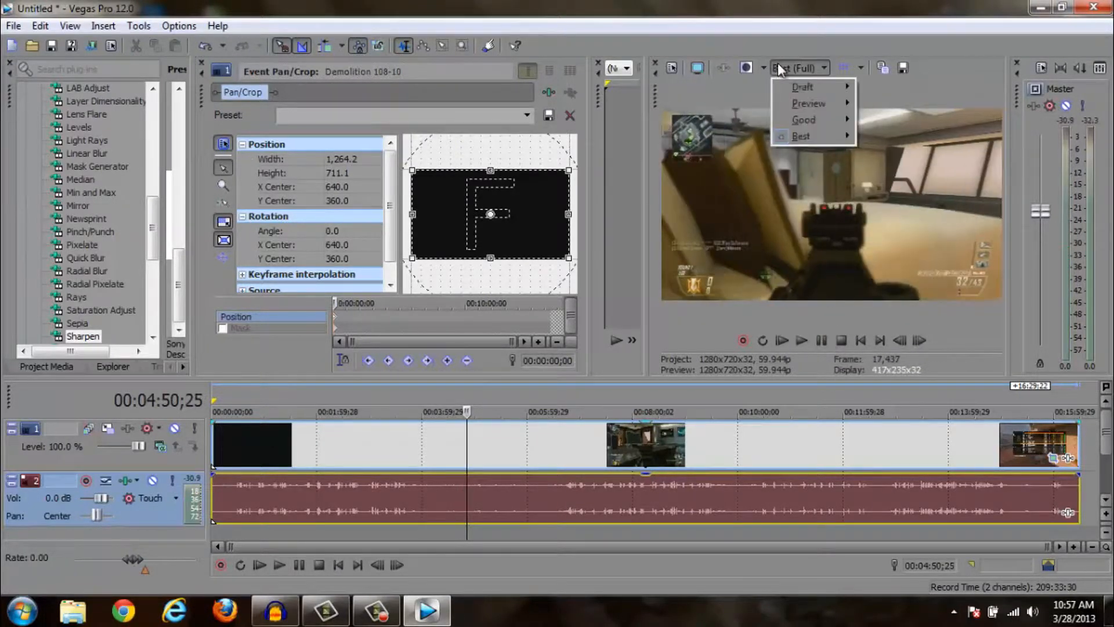
mouse_move(814, 141)
left_click(885, 137)
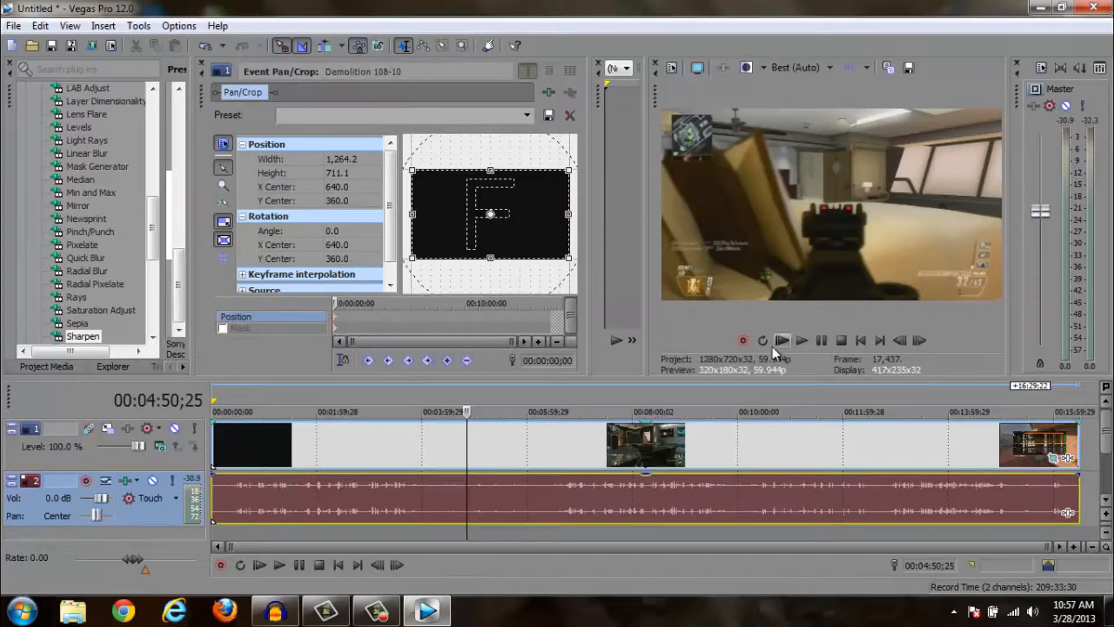
left_click(807, 343)
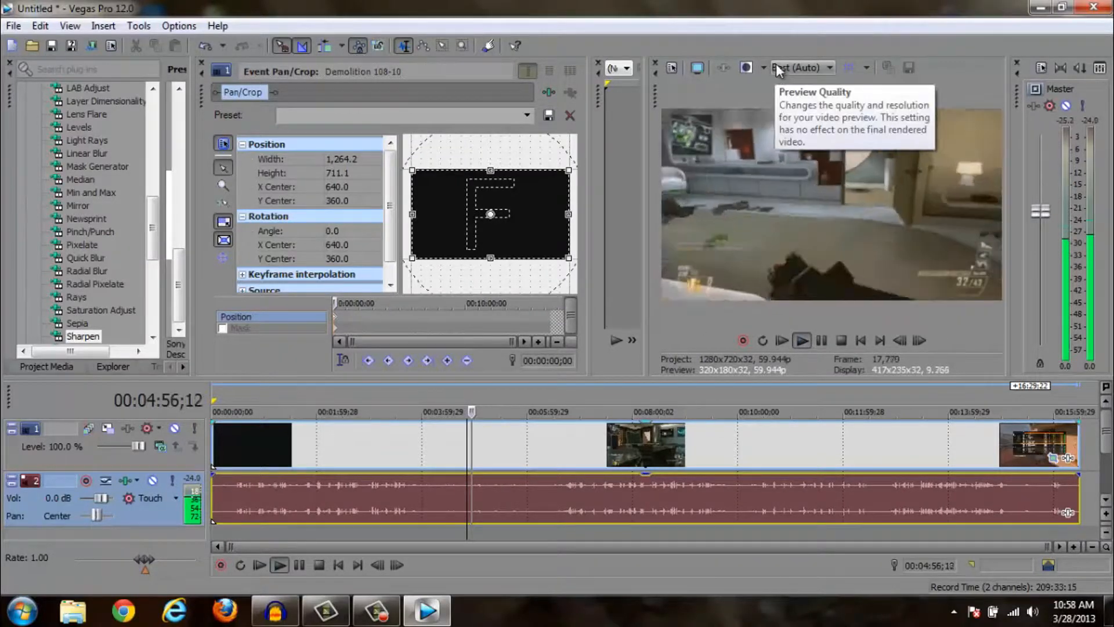
Set the video preview quality to Good (Auto) while the footage plays
left_click(796, 67)
mouse_move(822, 120)
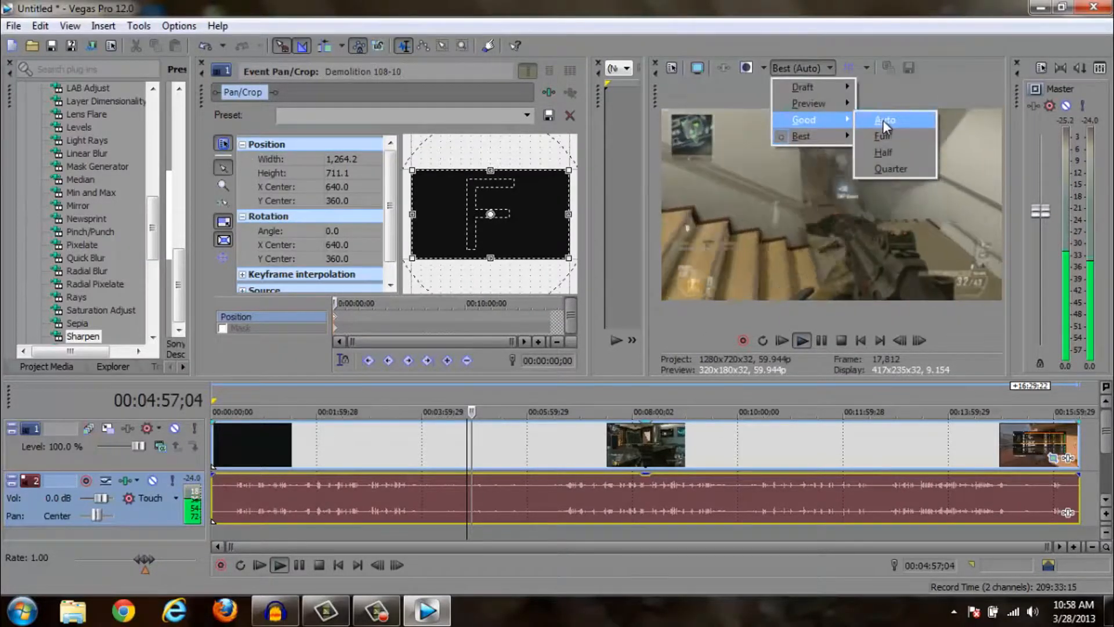
left_click(883, 120)
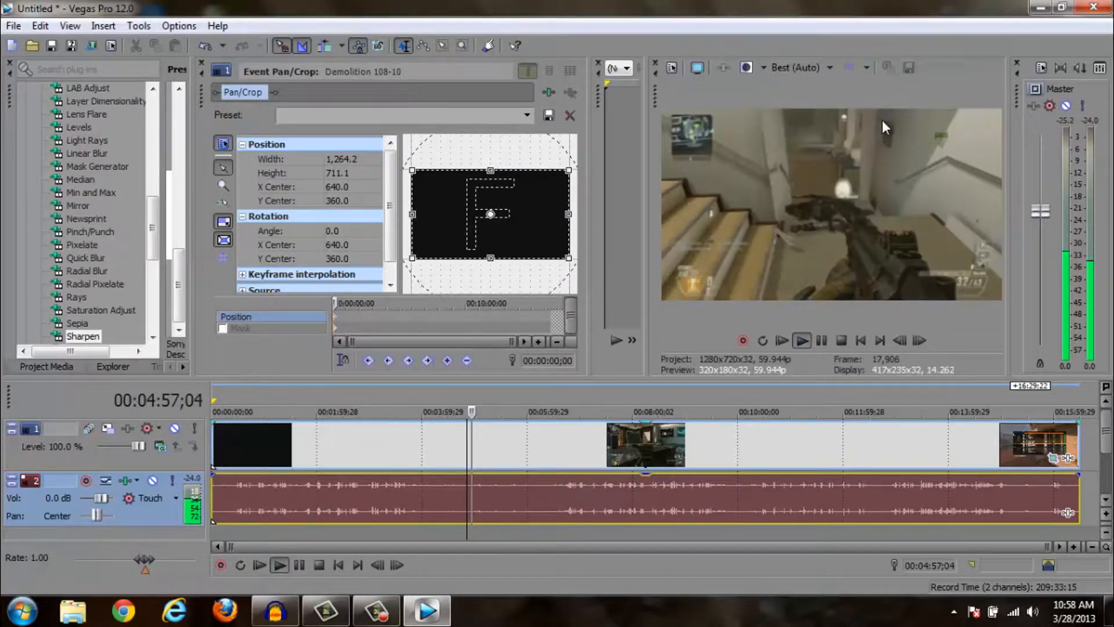
left_click(803, 69)
left_click(803, 70)
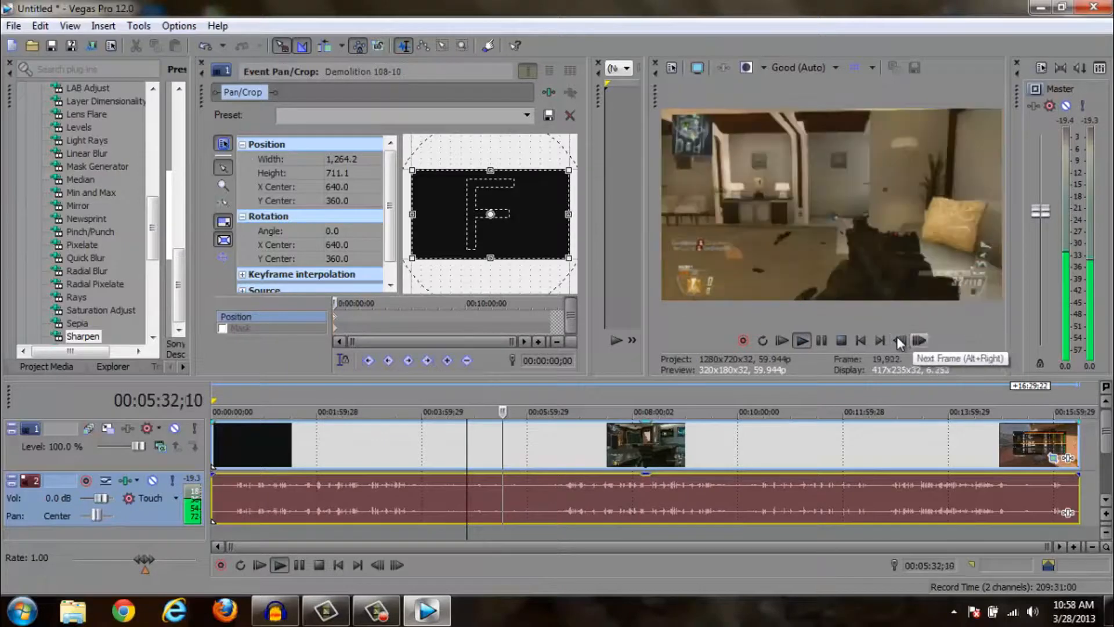
Pause the playback and split the gameplay video and its audio at 00:05:38;11
left_click(801, 340)
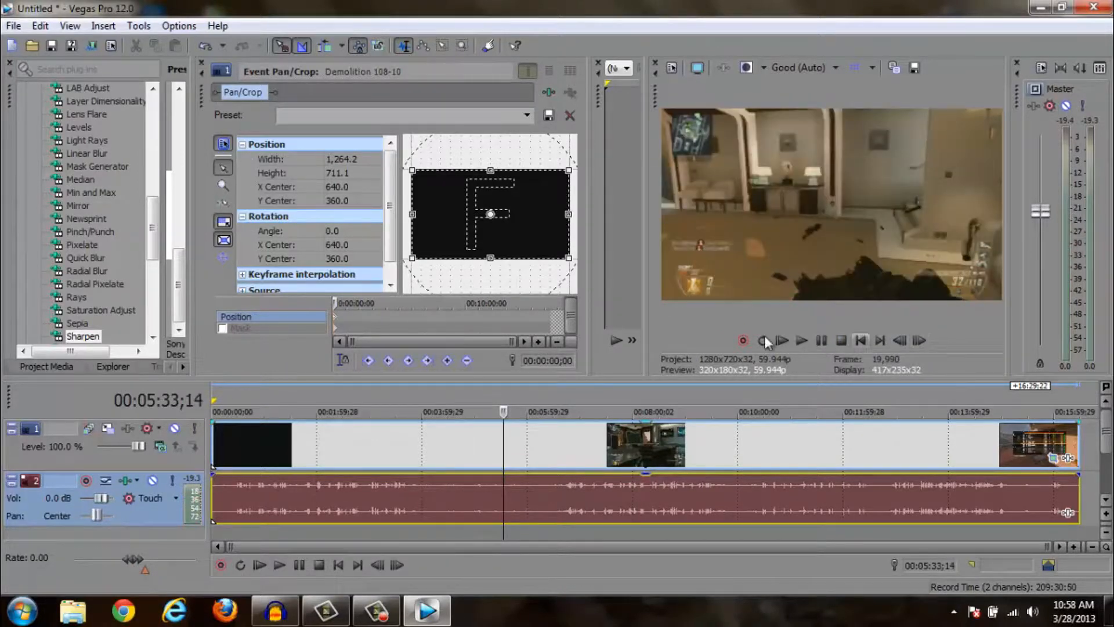
left_click(918, 342)
left_click(919, 341)
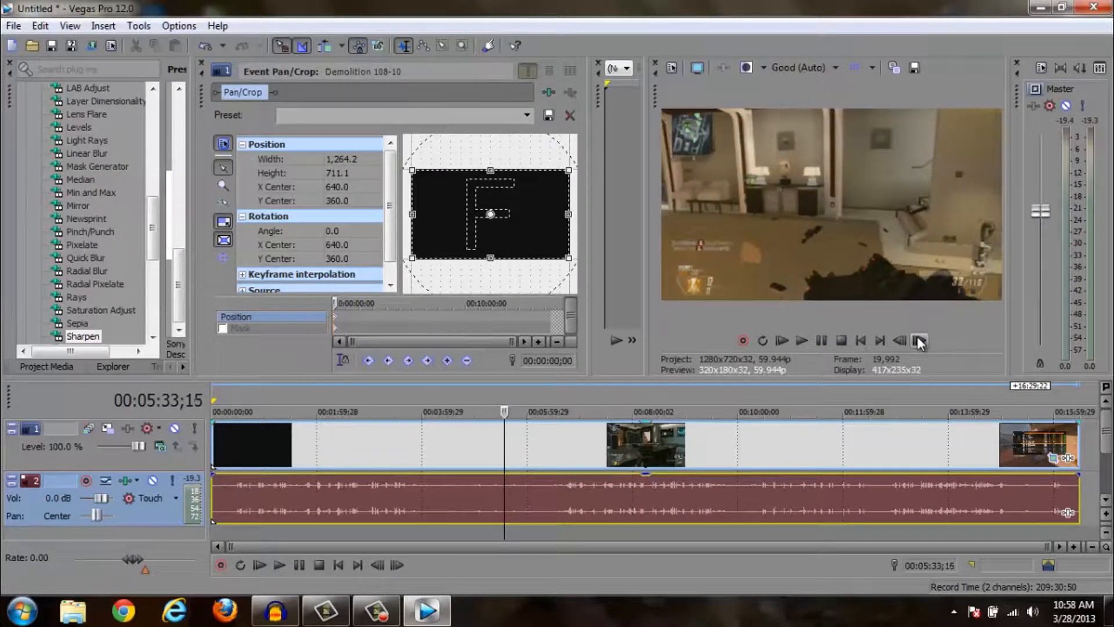
left_click(919, 341)
left_click(919, 341)
left_click(918, 341)
left_click(919, 342)
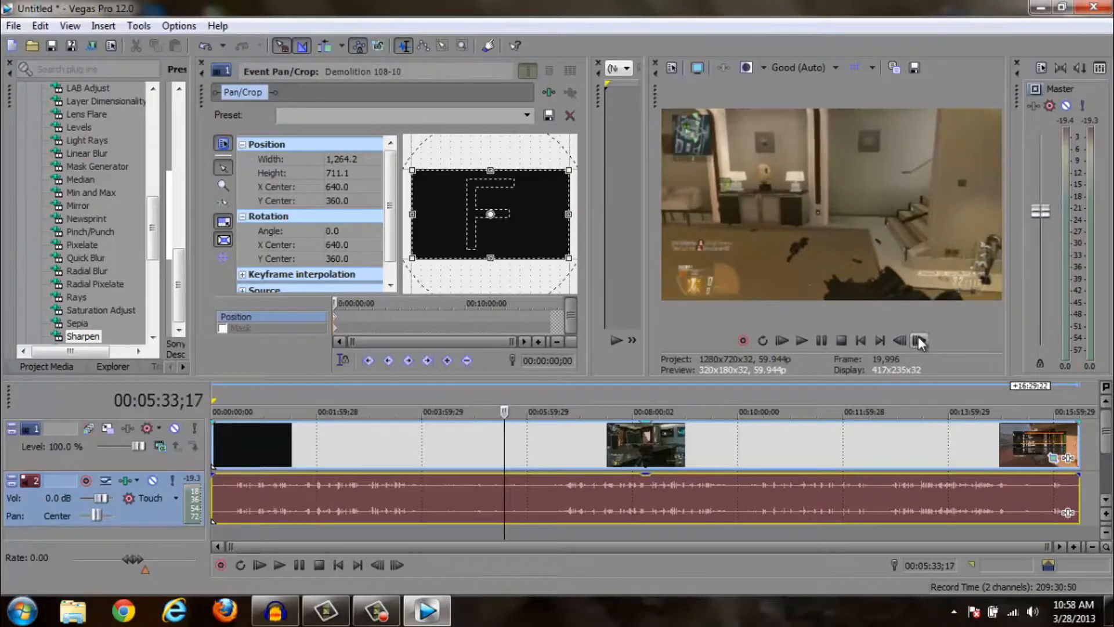
left_click(919, 341)
left_click(918, 341)
left_click(919, 341)
left_click(918, 341)
left_click(920, 342)
left_click(920, 342)
left_click(920, 342)
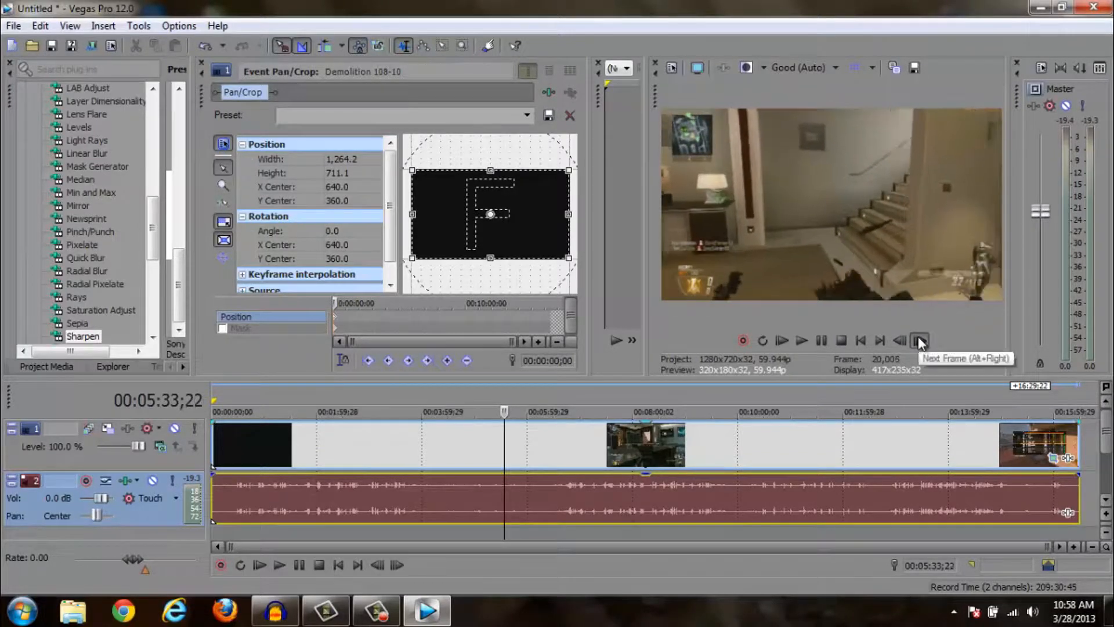
left_click(920, 343)
left_click(920, 342)
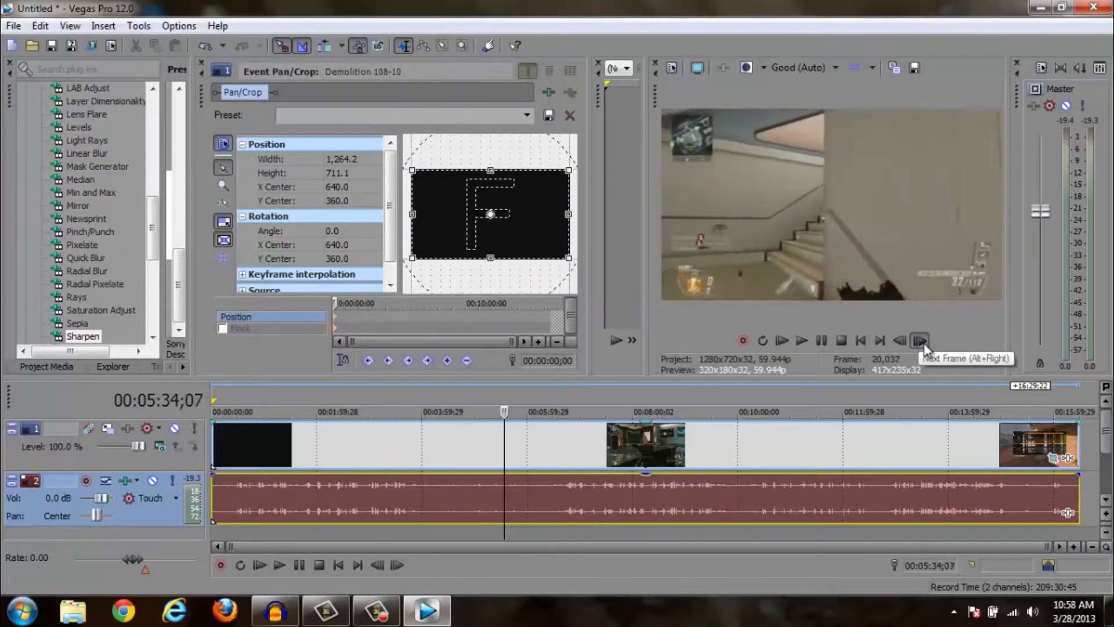
left_click(923, 343)
left_click(923, 342)
left_click(921, 342)
left_click(921, 341)
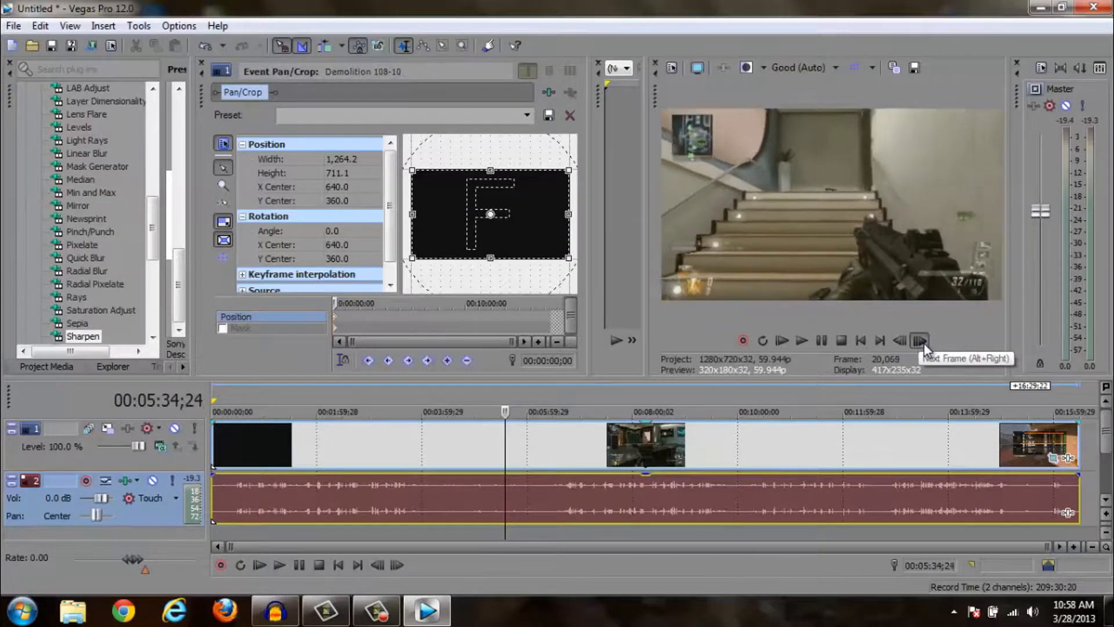
left_click(921, 342)
left_click(921, 341)
left_click(921, 341)
left_click(921, 342)
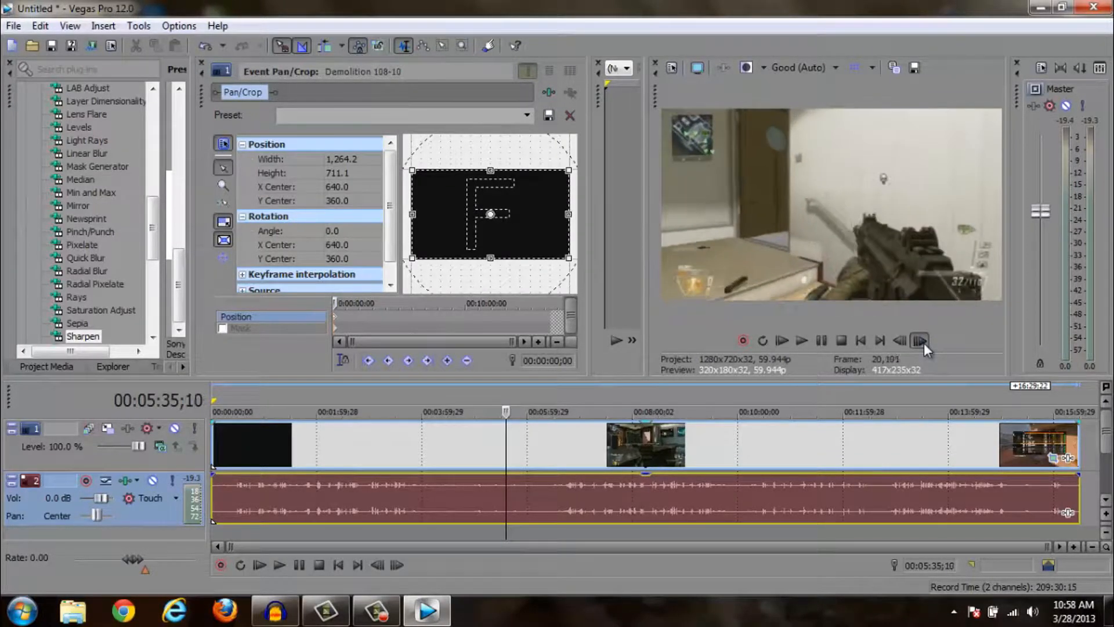
left_click(921, 341)
left_click(921, 342)
left_click(921, 342)
left_click(921, 341)
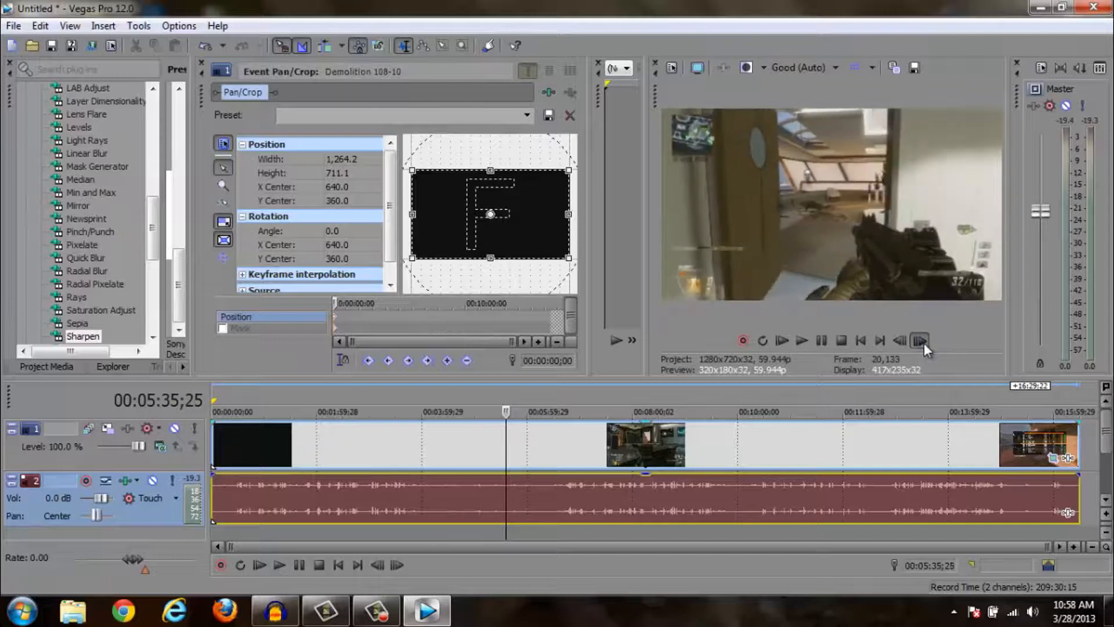
left_click(921, 342)
left_click(921, 342)
left_click(921, 342)
left_click(921, 342)
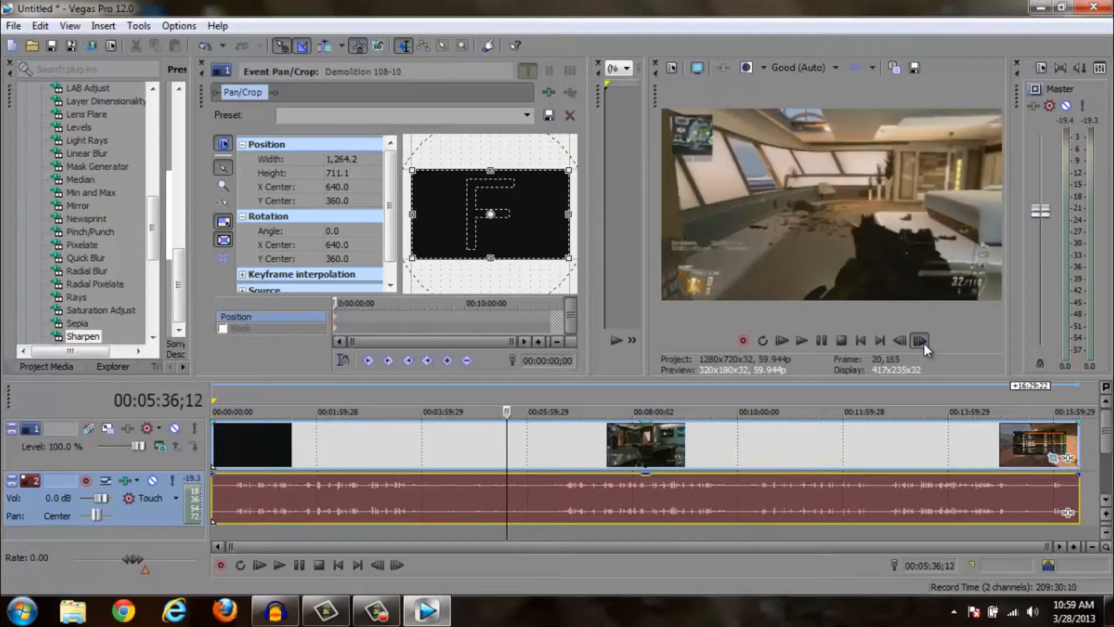
left_click(922, 342)
left_click(921, 341)
left_click(921, 342)
left_click(921, 342)
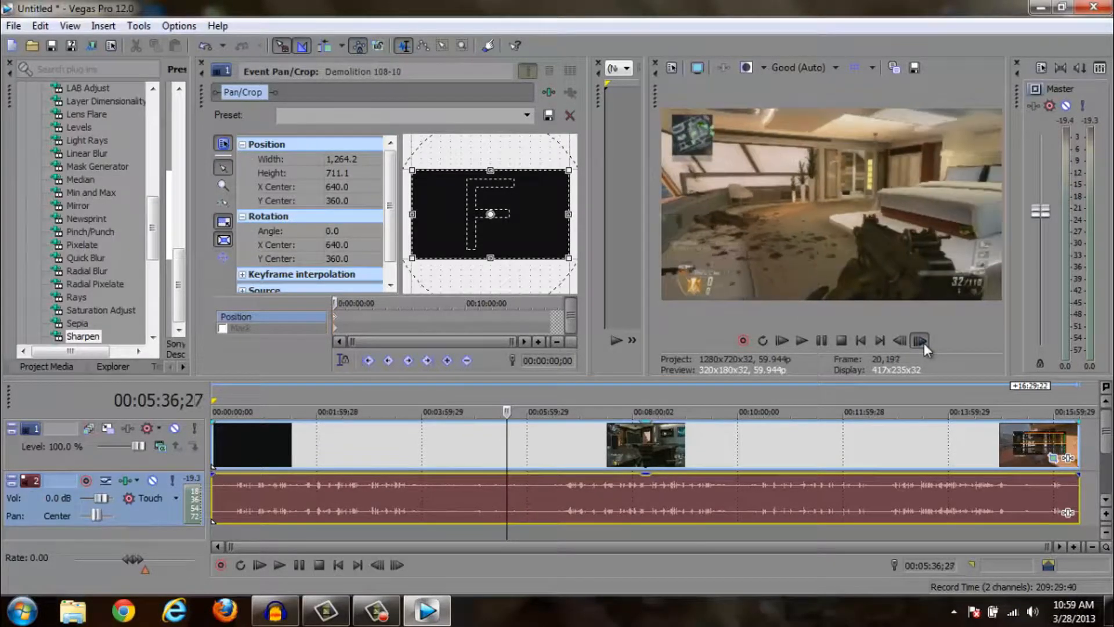
left_click(921, 341)
left_click(921, 342)
left_click(921, 342)
left_click(922, 342)
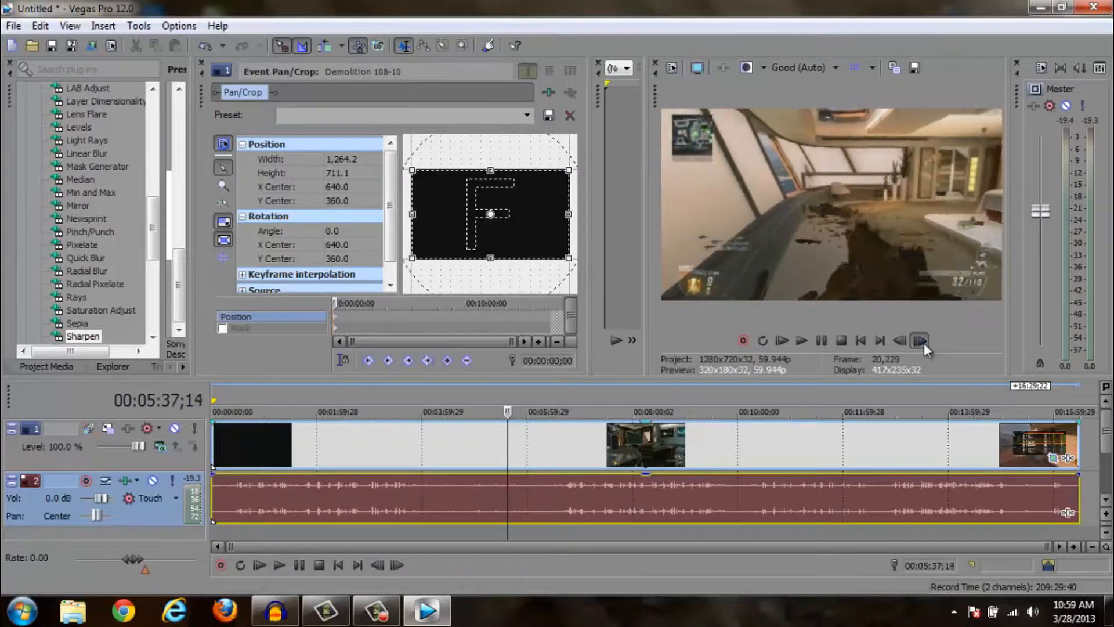
left_click(921, 341)
left_click(922, 342)
left_click(921, 342)
left_click(921, 342)
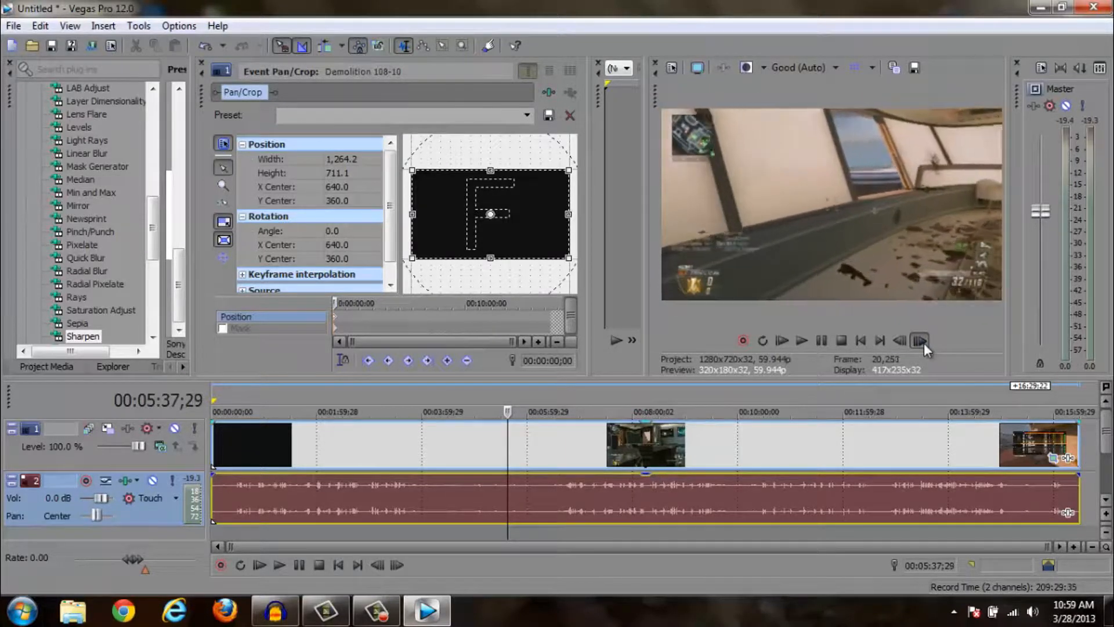
left_click(922, 341)
left_click(921, 341)
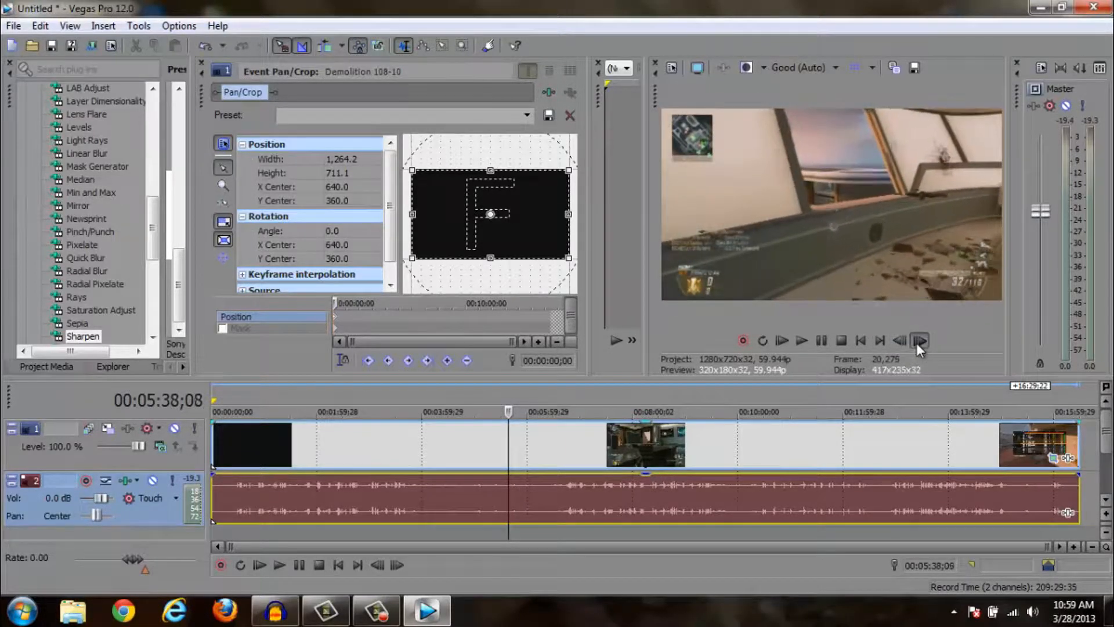
left_click(918, 342)
left_click(918, 342)
left_click(900, 341)
left_click(900, 341)
left_click(900, 341)
left_click(900, 341)
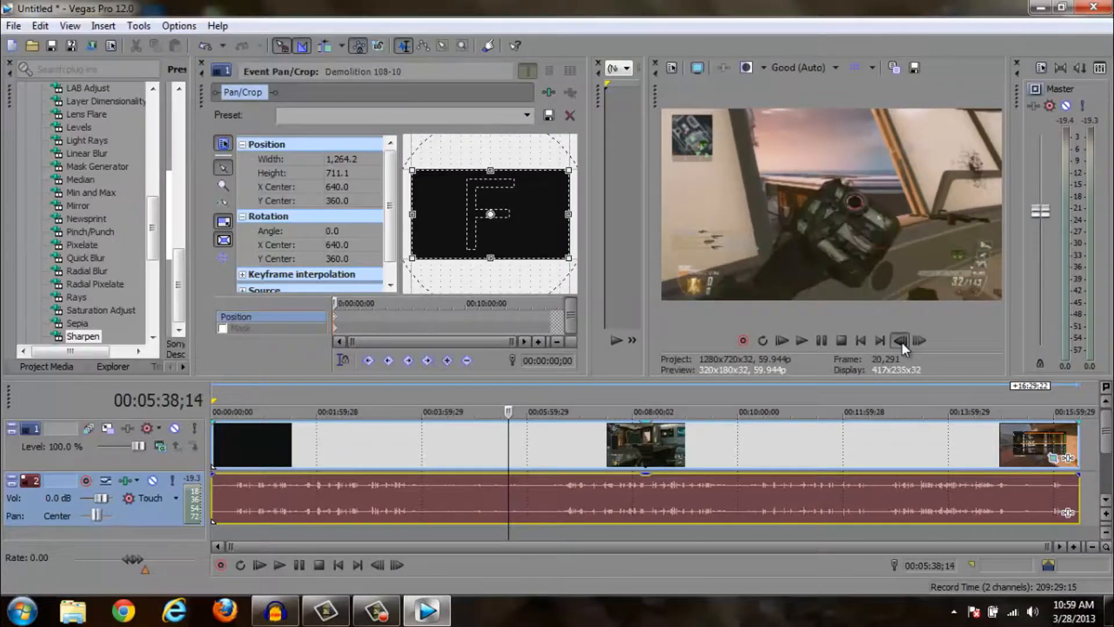
left_click(900, 341)
left_click(900, 341)
left_click(901, 342)
left_click(901, 342)
left_click(902, 342)
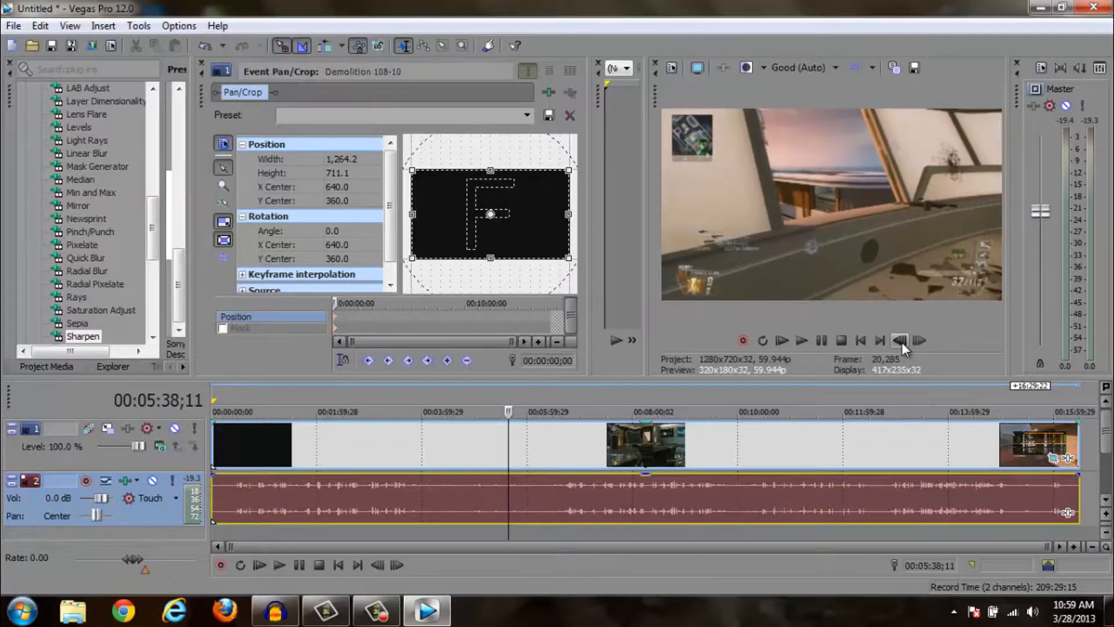
key("s")
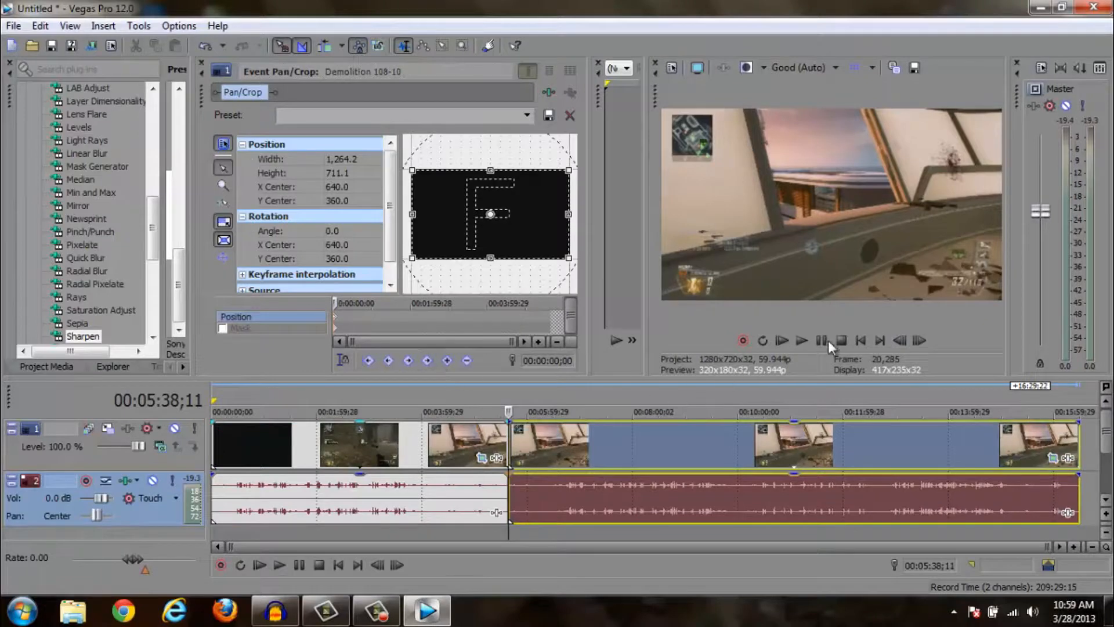
Split the gameplay video and its audio again at 00:05:39;10, isolating a clip of about one second
left_click(916, 342)
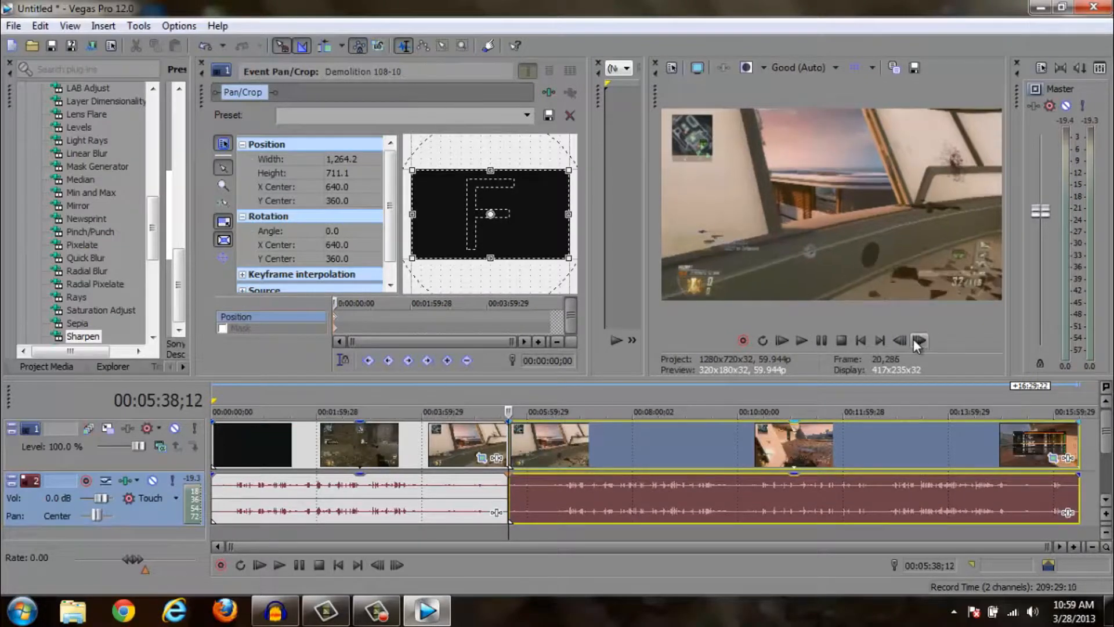
left_click(822, 340)
left_click(821, 340)
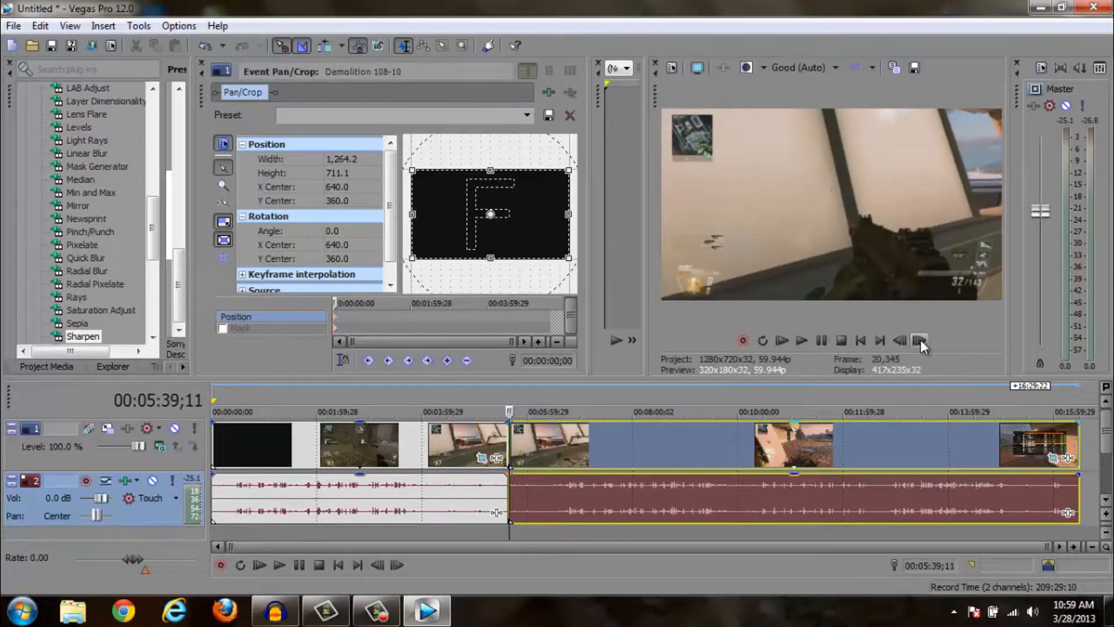
left_click(898, 340)
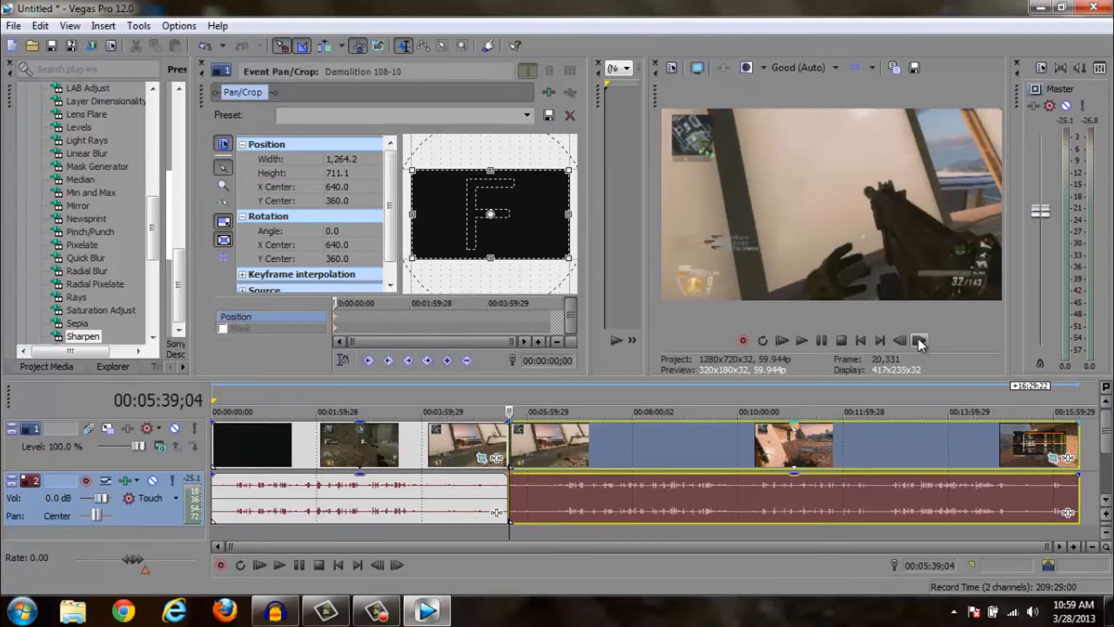
left_click(918, 341)
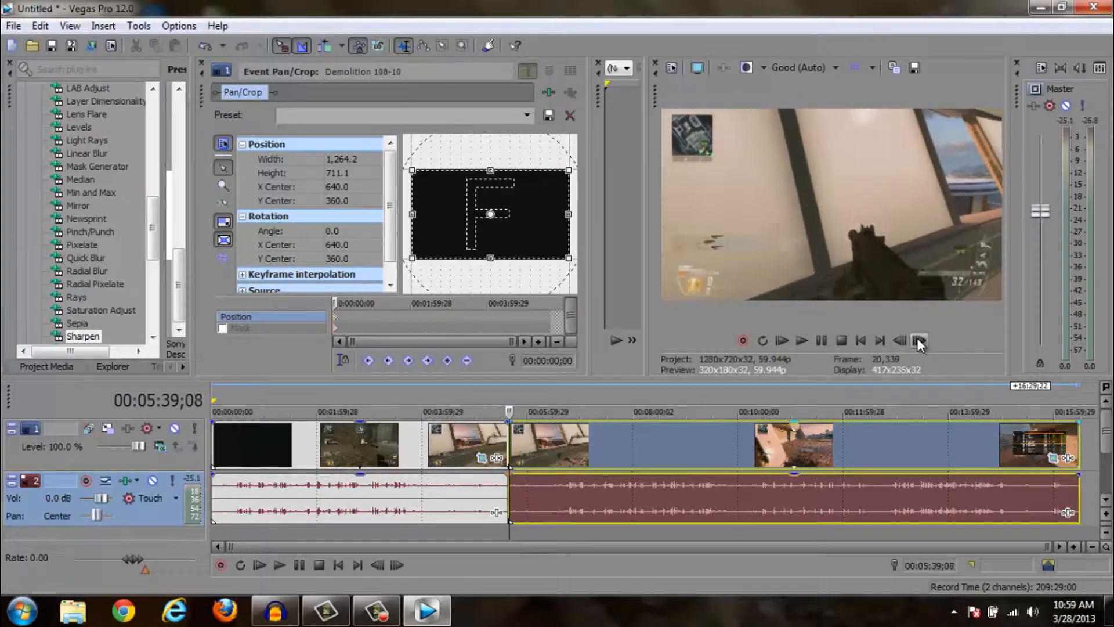
left_click(918, 341)
left_click(918, 341)
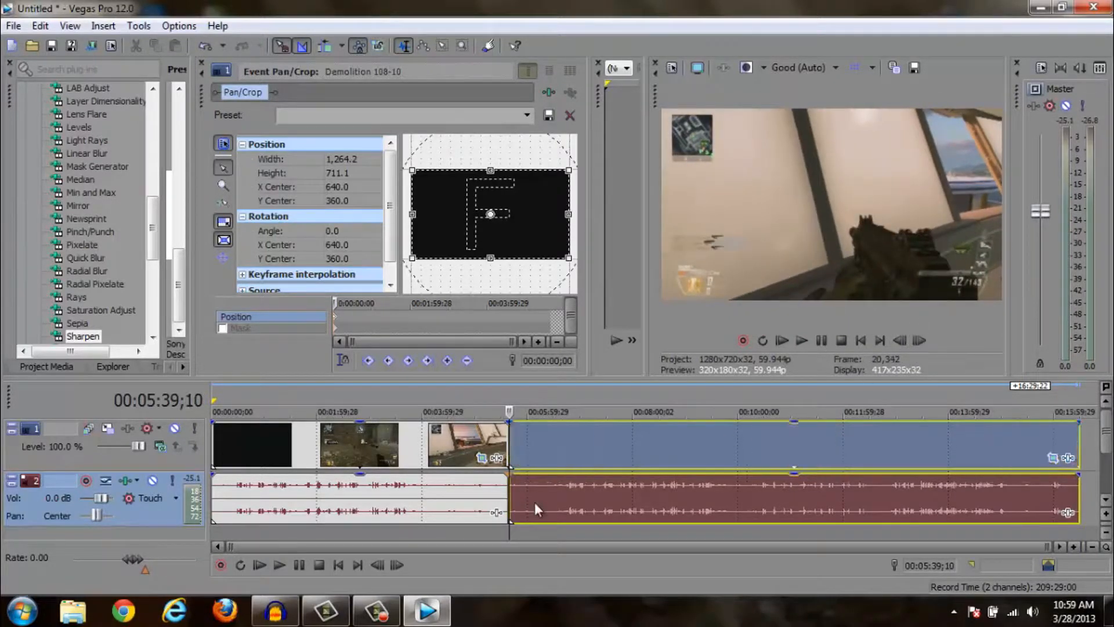
Shift the footage following the 00:05:39;10 split about 20 frames along the timeline, leaving a gap behind the isolated clip
scroll(665, 481, "up", 8)
scroll(666, 481, "up", 5)
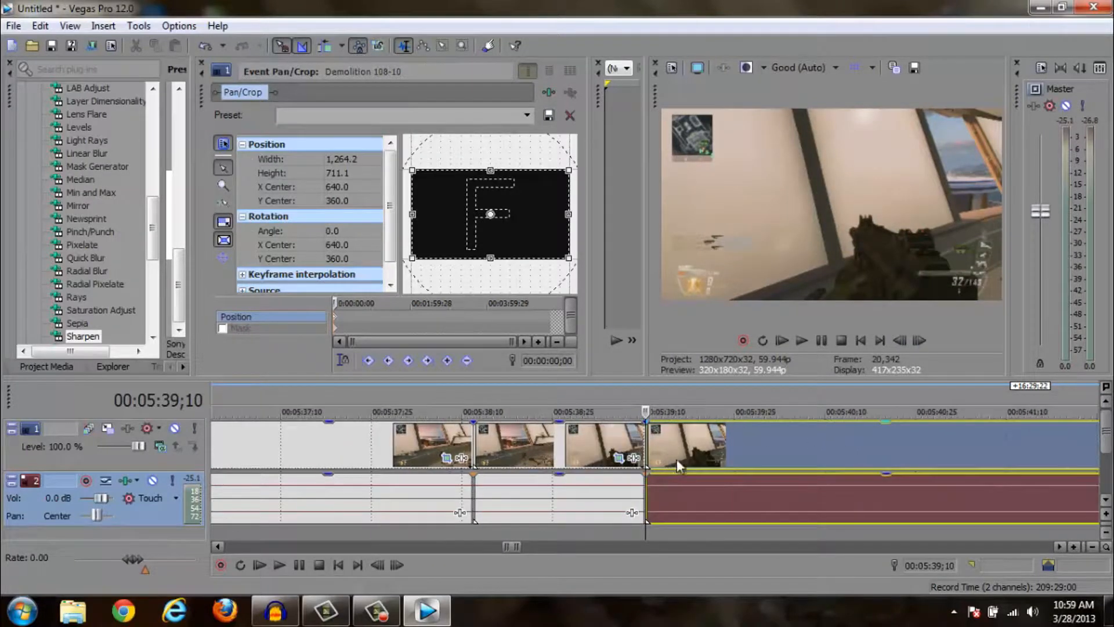
left_click_drag(696, 460, 819, 455)
scroll(642, 493, "up", 3)
scroll(641, 493, "up", 3)
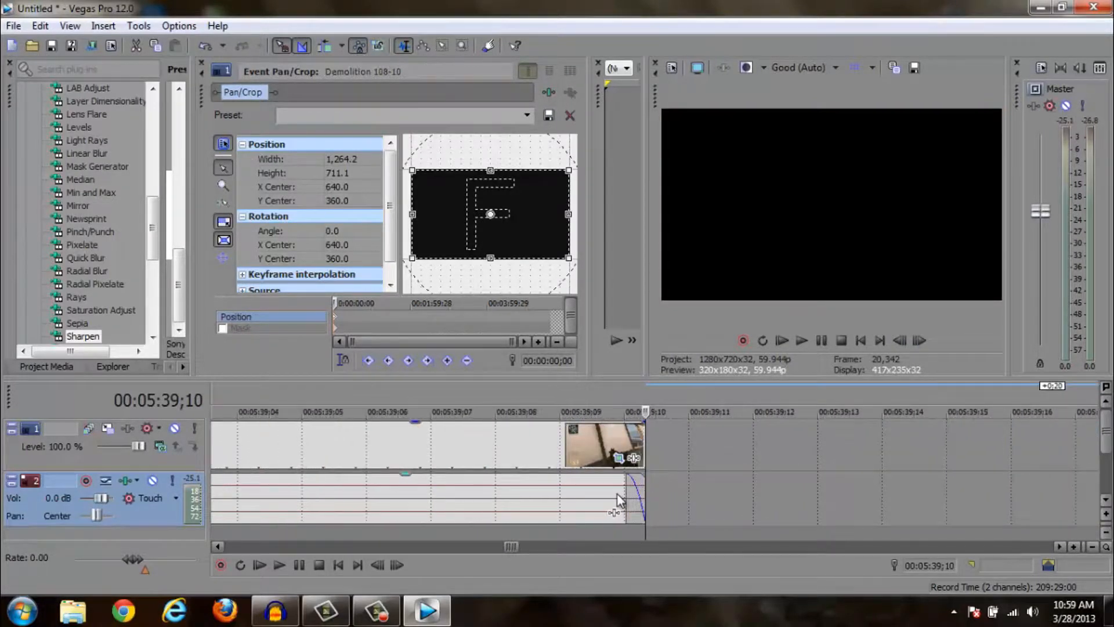
scroll(458, 487, "down", 5)
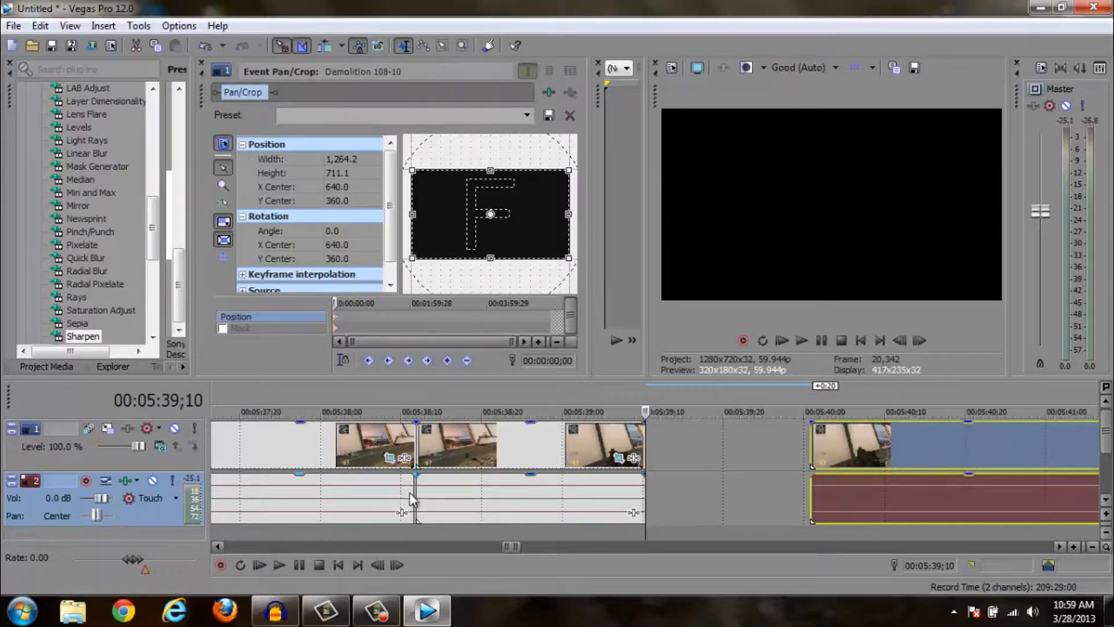
Move the isolated clip and its audio about 12 frames later, leaving a gap on both sides
left_click(408, 492)
scroll(588, 485, "down", 1)
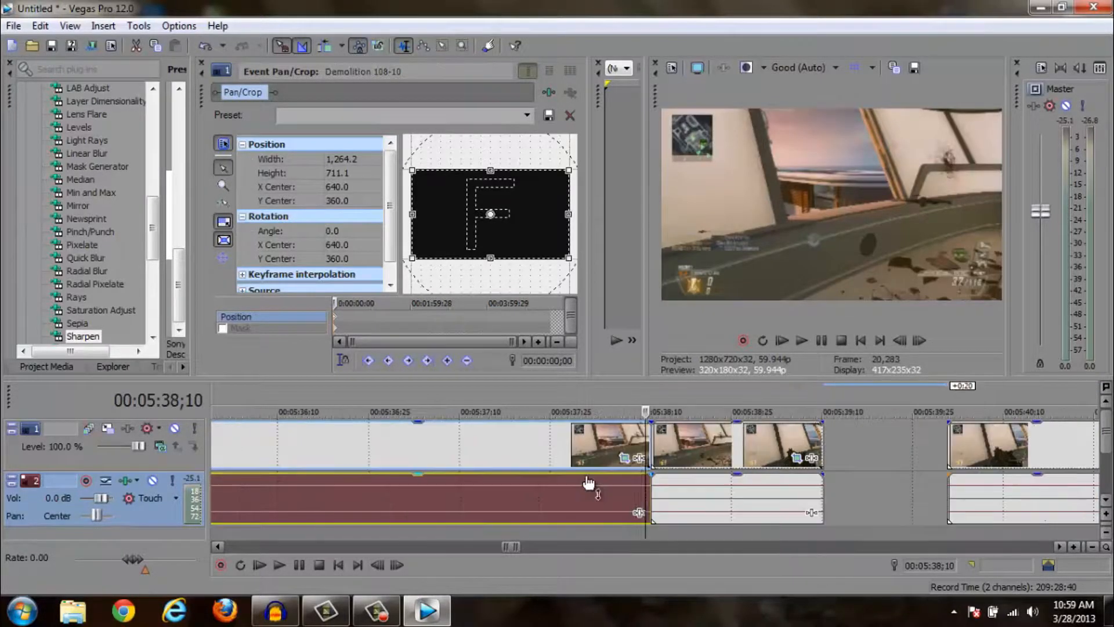
left_click_drag(703, 448, 784, 449)
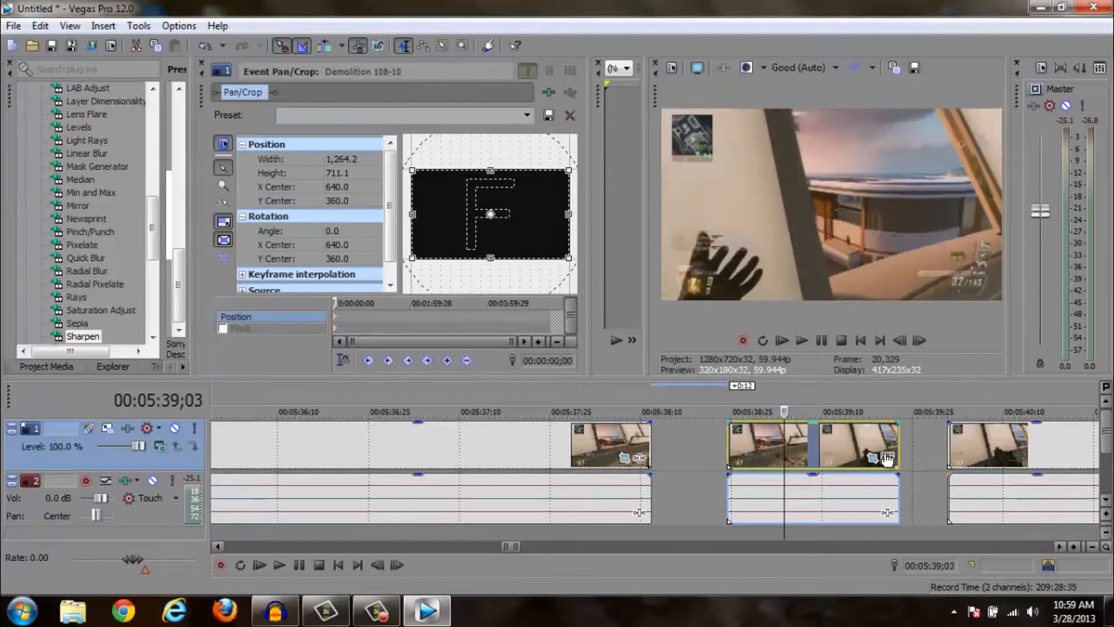
Time-stretch the start of the isolated clip about 9 frames earlier and play back the slowed footage
left_click(731, 441)
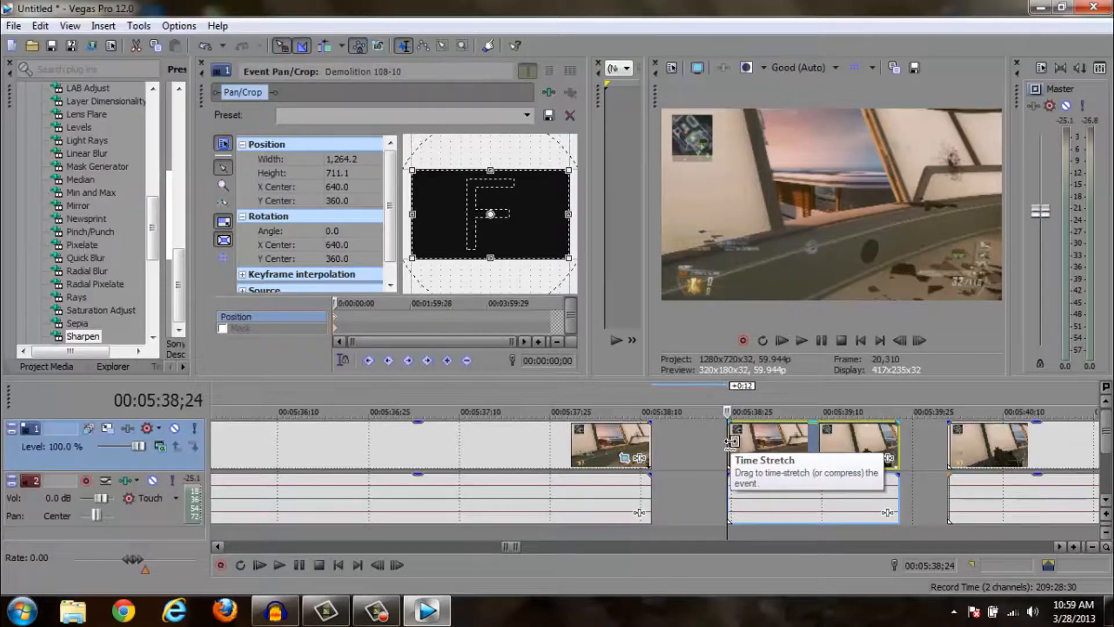
left_click_drag(730, 442, 671, 444)
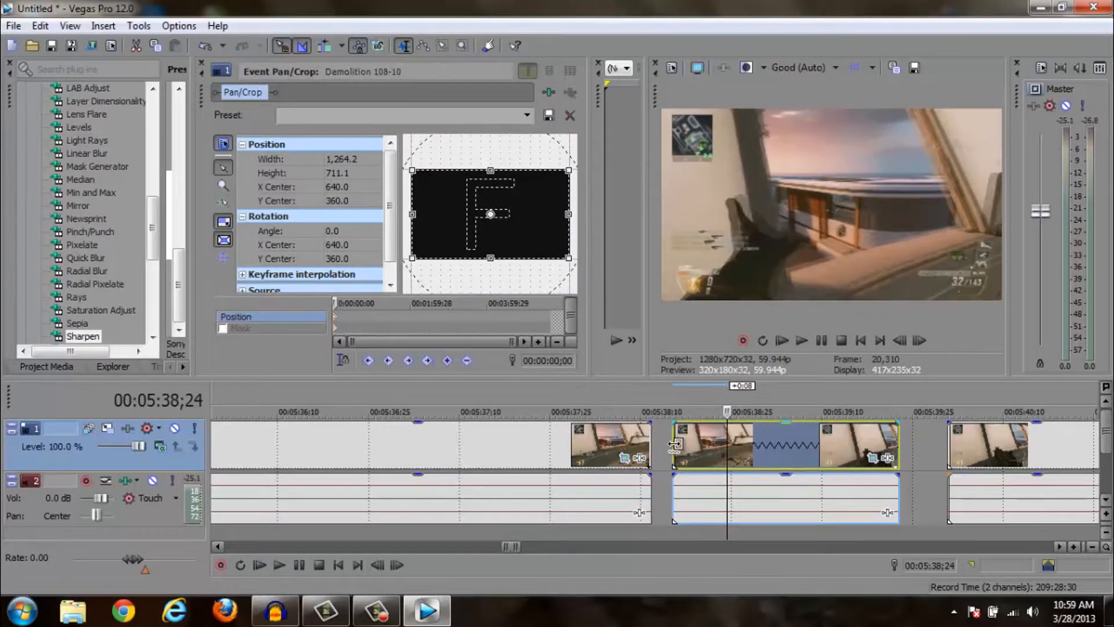
left_click(800, 339)
left_click(821, 340)
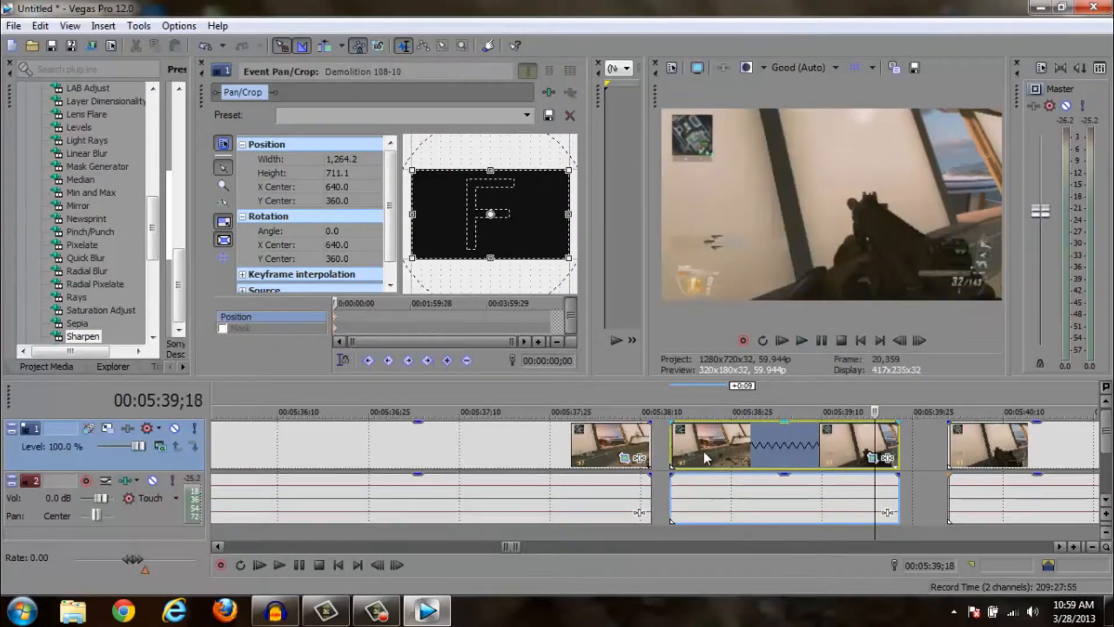
Time-stretch both ends of the isolated clip to close the gaps to the neighbouring clips, and play across the section
scroll(805, 476, "down", 2)
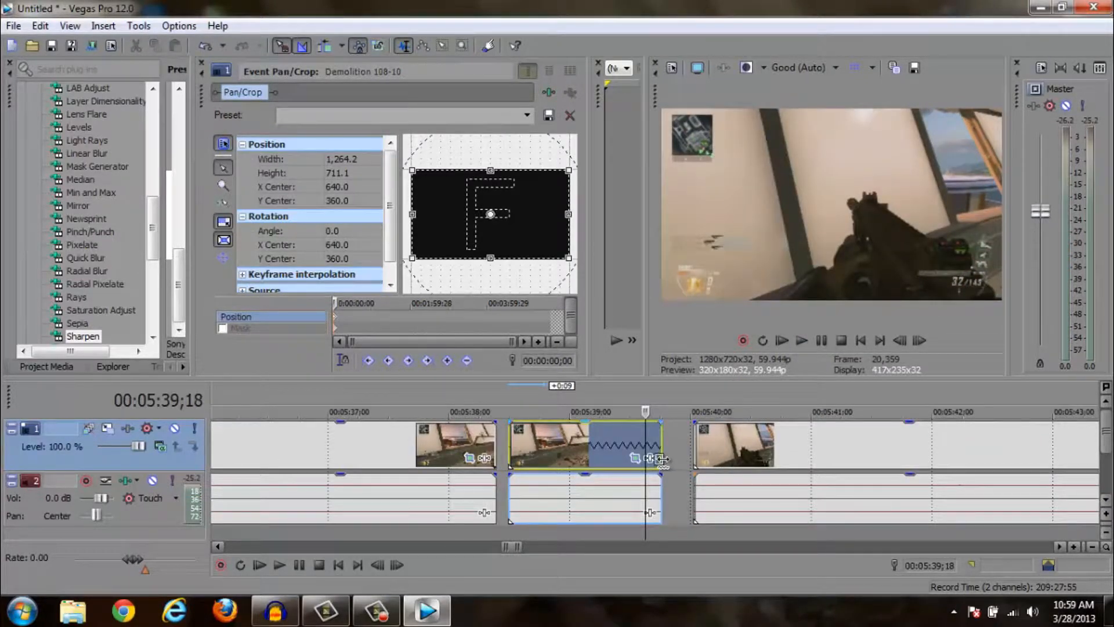
left_click_drag(661, 458, 693, 458)
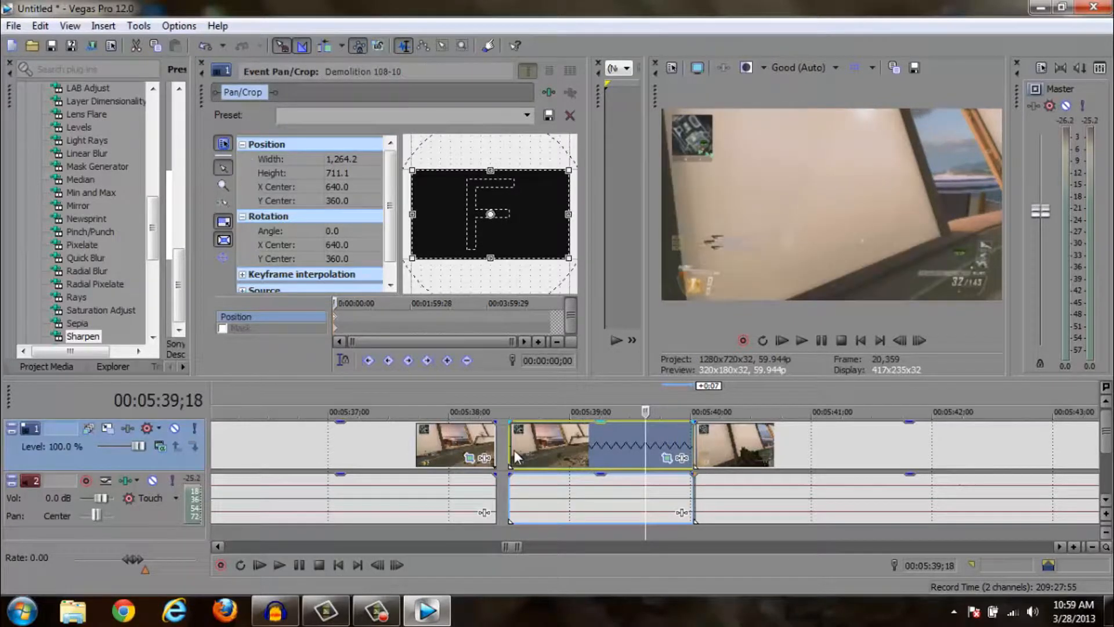
left_click_drag(508, 450, 499, 450)
left_click(444, 444)
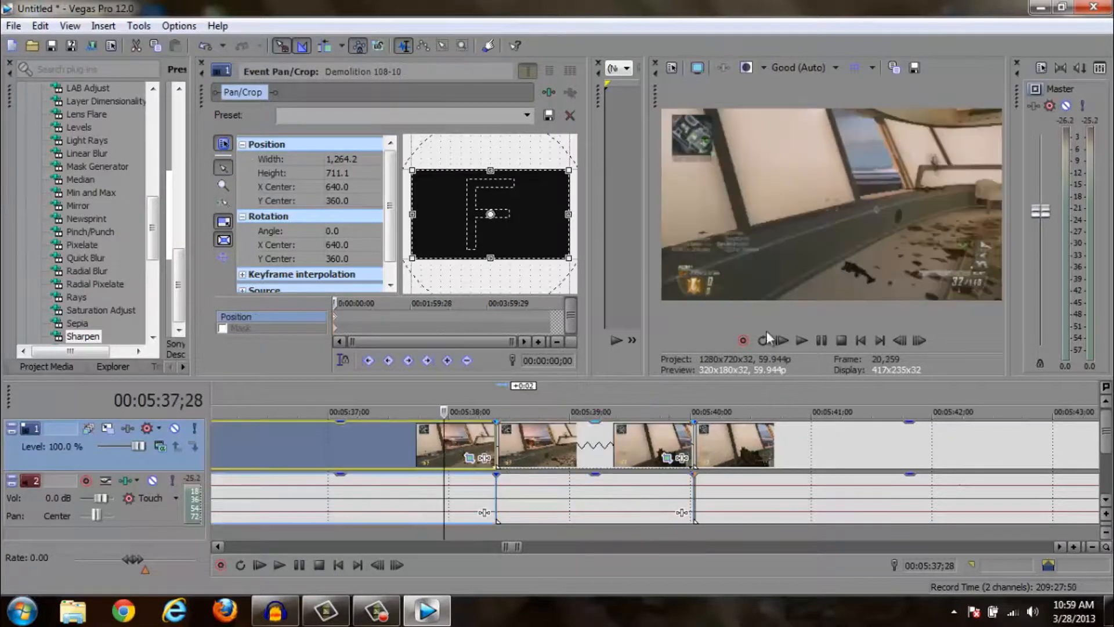
left_click(798, 341)
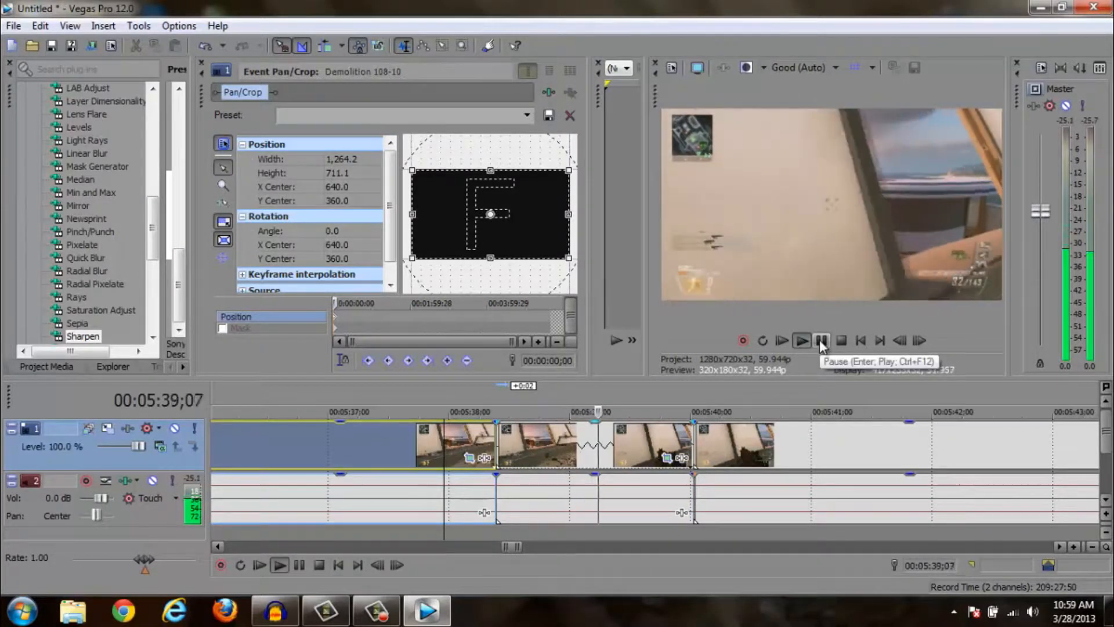
left_click(820, 340)
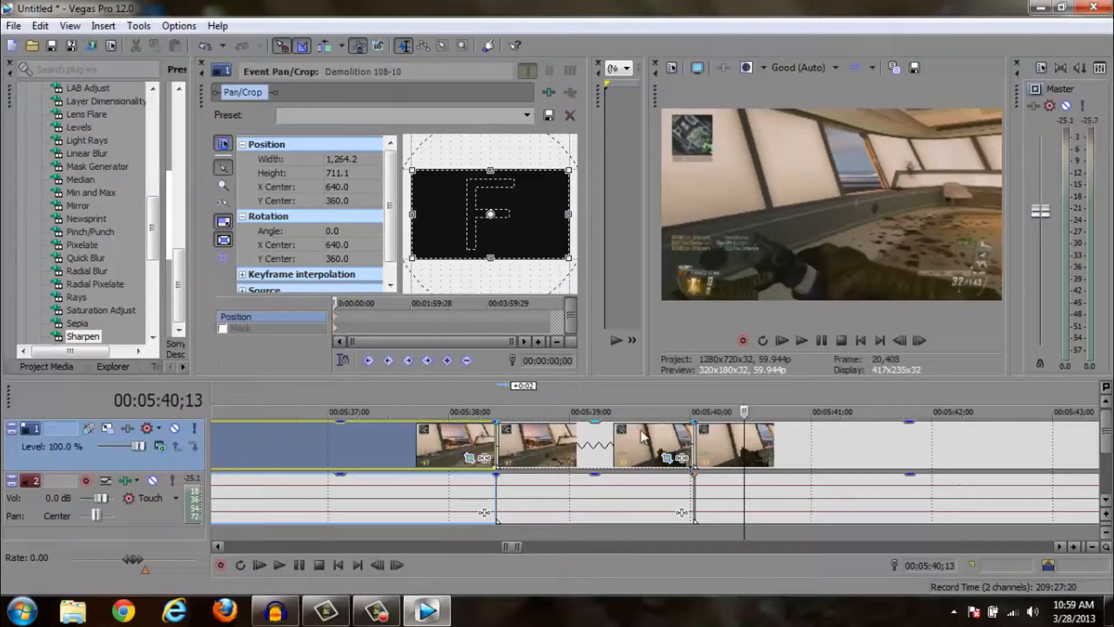
Lock the pitch change to the stretch in the stretched clip's audio event properties and play back the slowed section
right_click(614, 487)
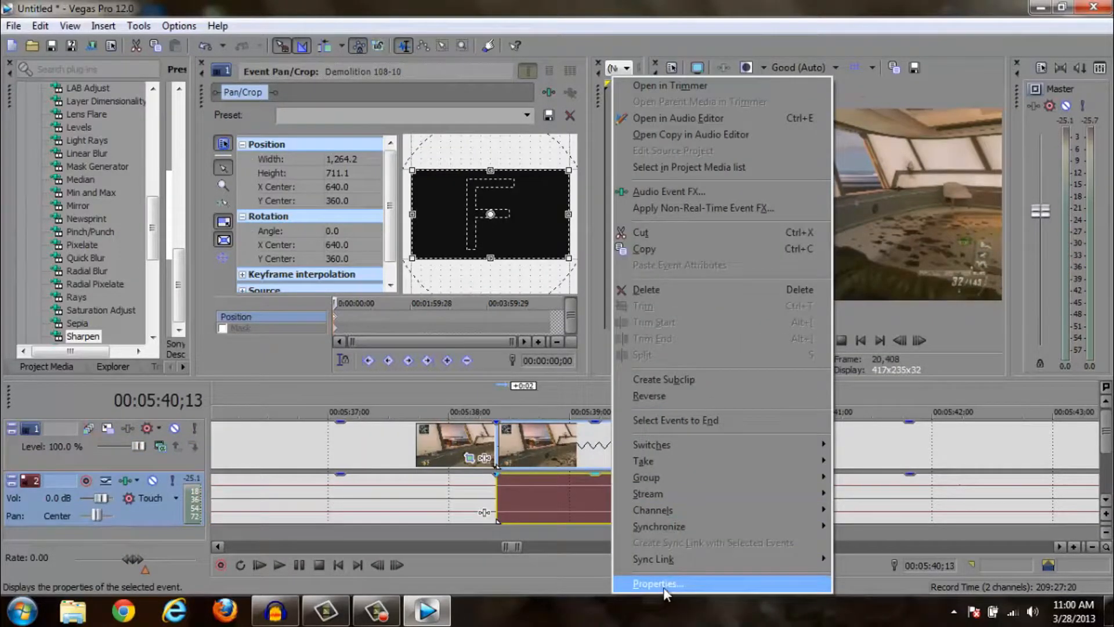
left_click(668, 587)
left_click(525, 344)
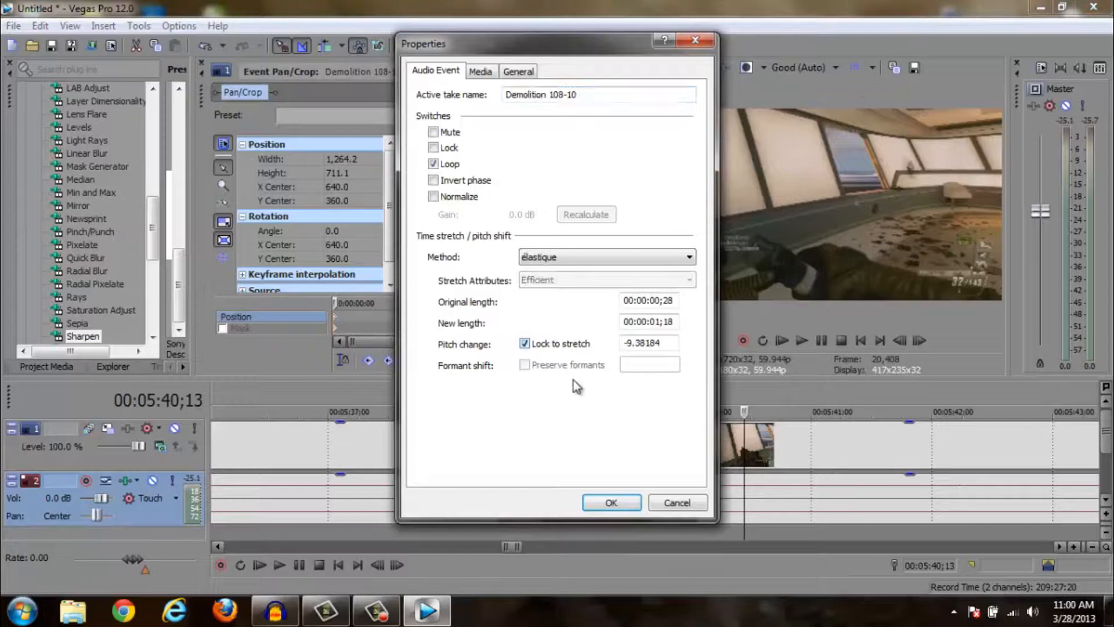
left_click(611, 502)
right_click(541, 476)
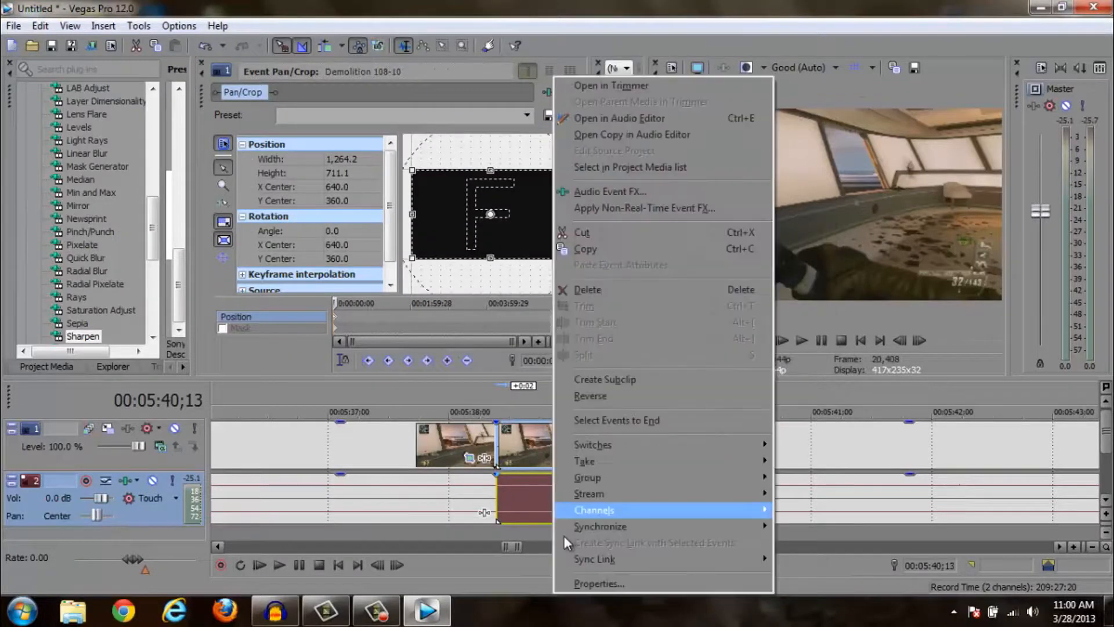
left_click(593, 586)
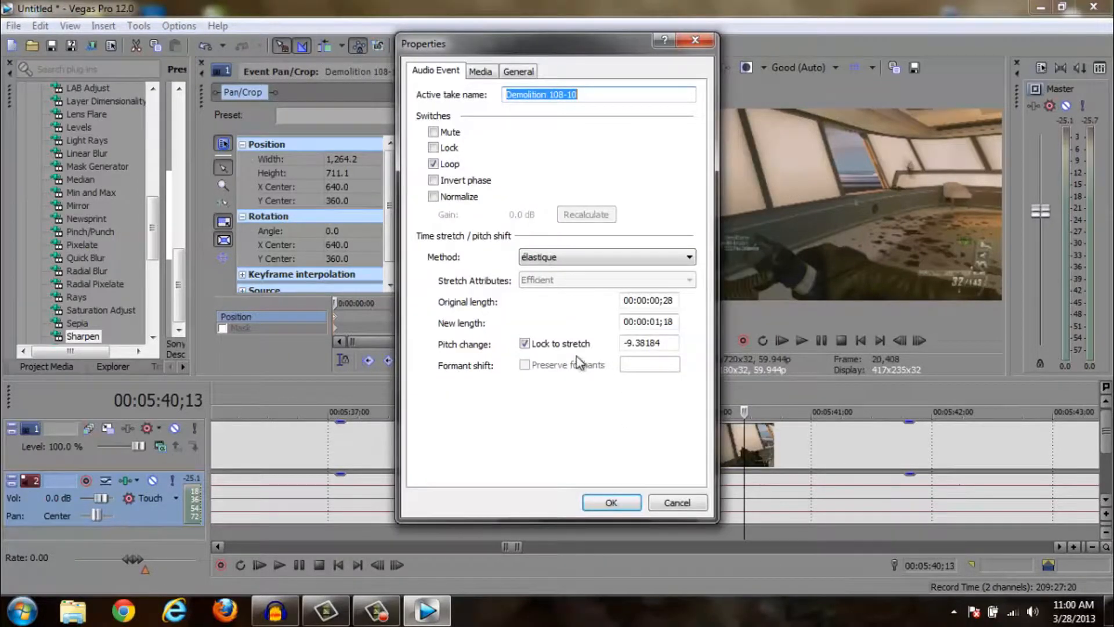
left_click(636, 500)
left_click(491, 498)
left_click(805, 339)
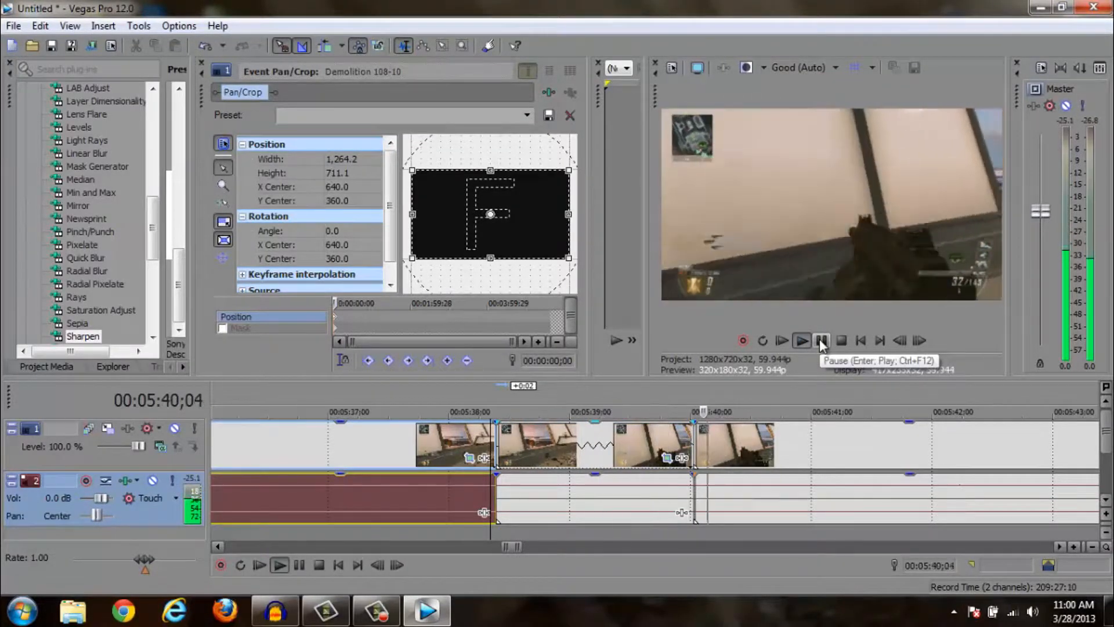
left_click(821, 340)
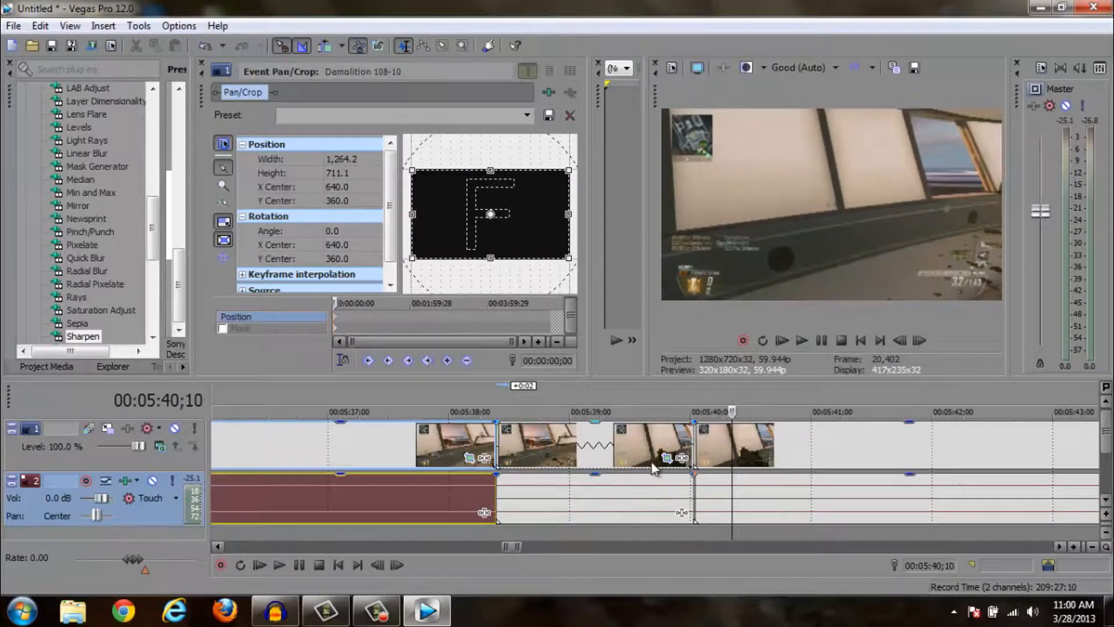
Turn off locking the pitch change to the stretch for the stretched clip's audio
left_click(578, 489)
right_click(577, 489)
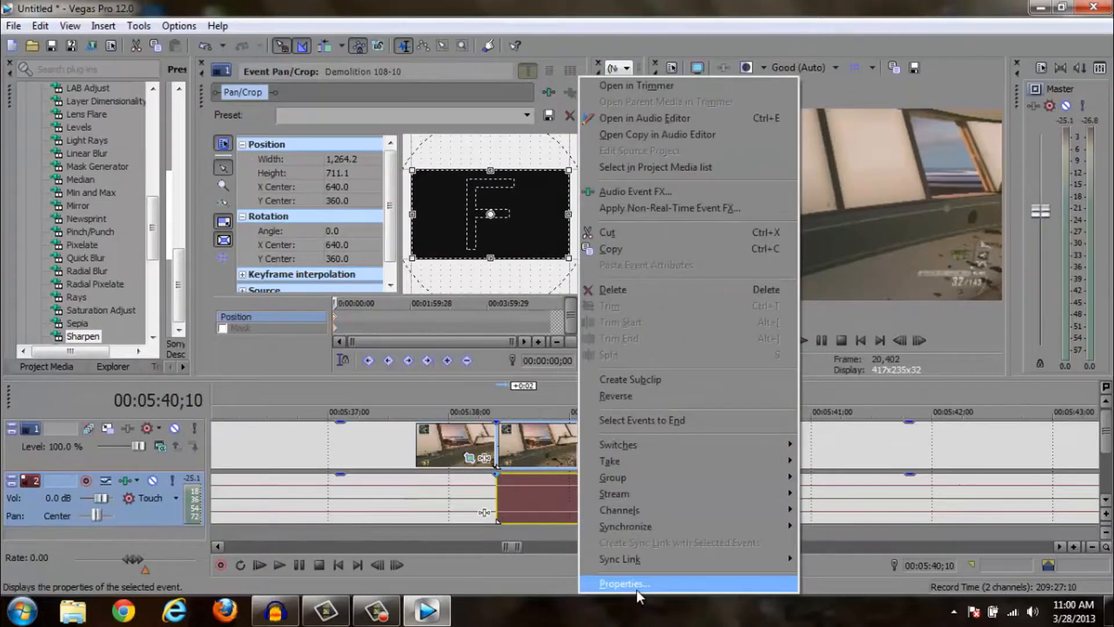
left_click(636, 589)
left_click(563, 344)
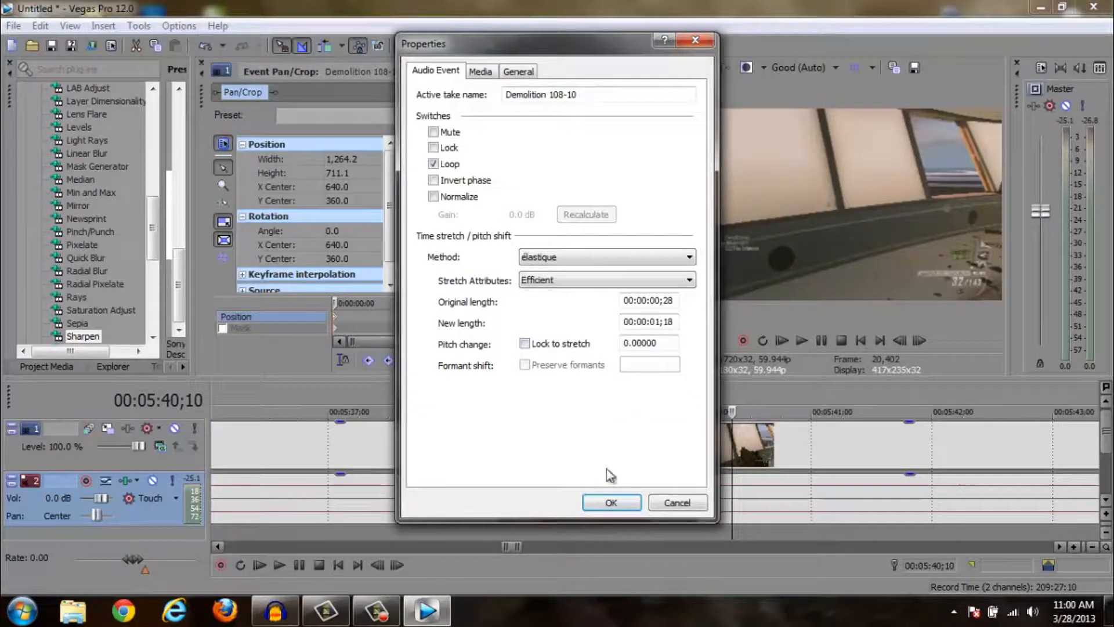
left_click(612, 505)
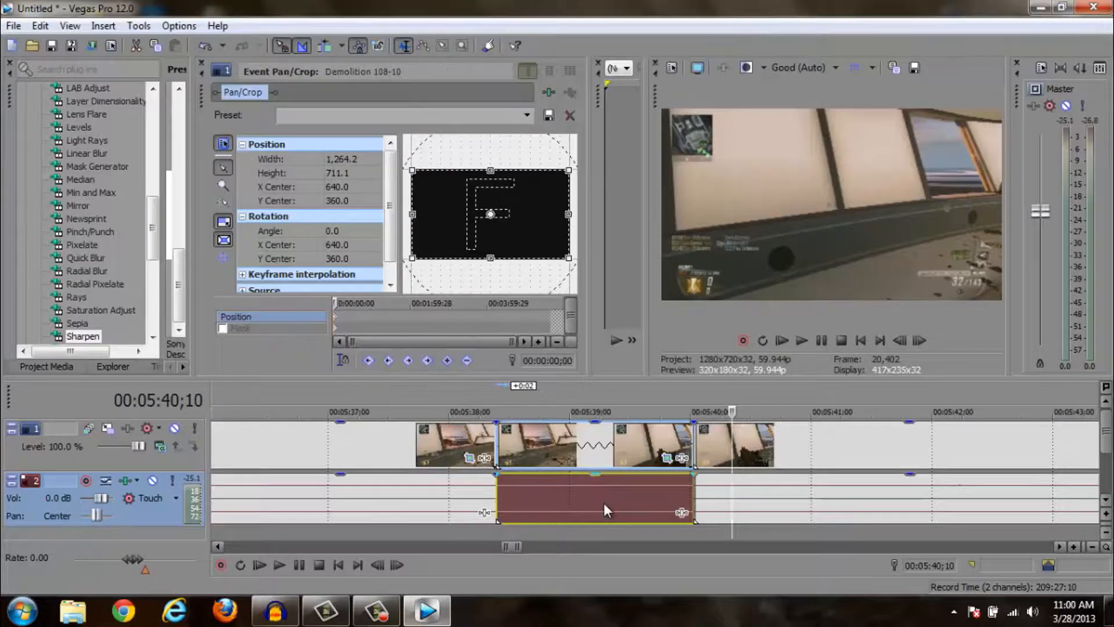
Time-compress the stretched clip by pulling its end about 29 frames earlier, and play back the sped-up section
left_click(695, 443)
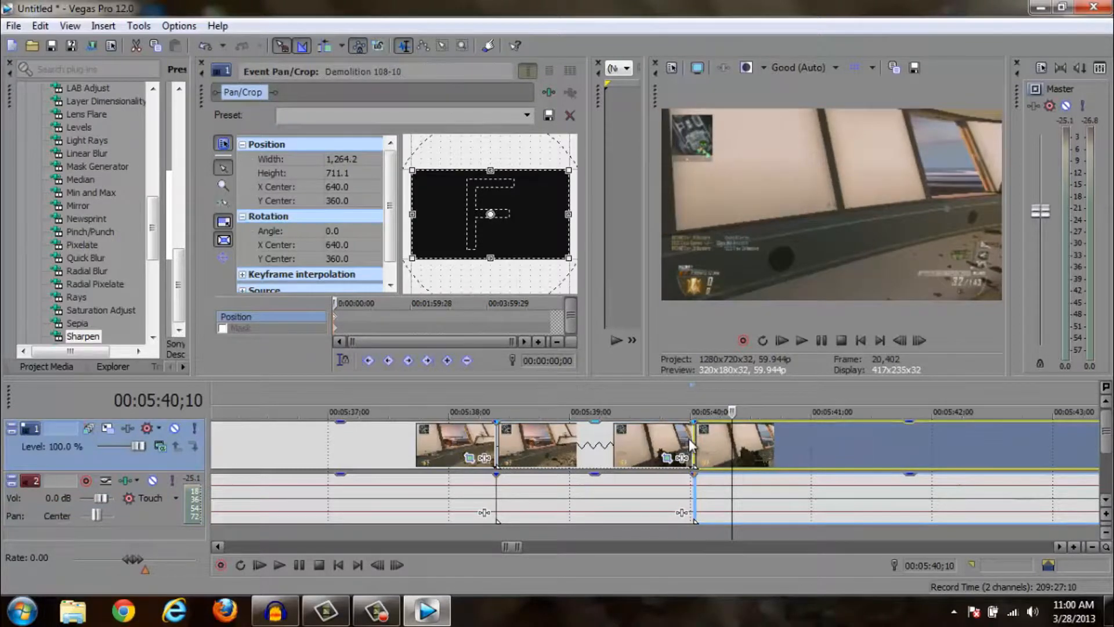
left_click_drag(688, 439, 566, 443)
left_click(438, 445)
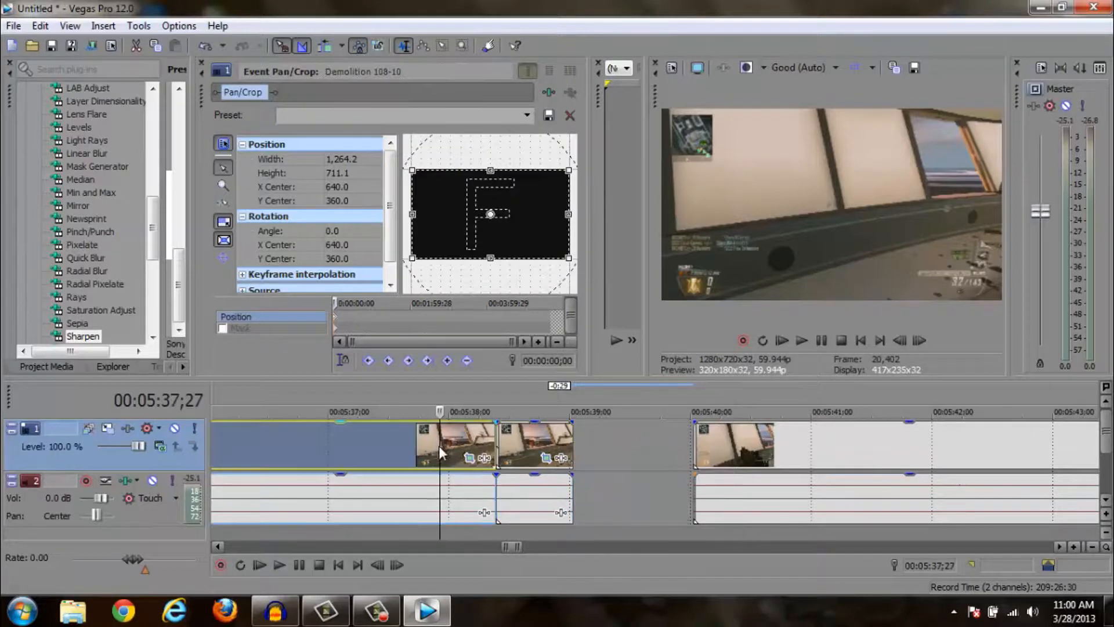
left_click(802, 340)
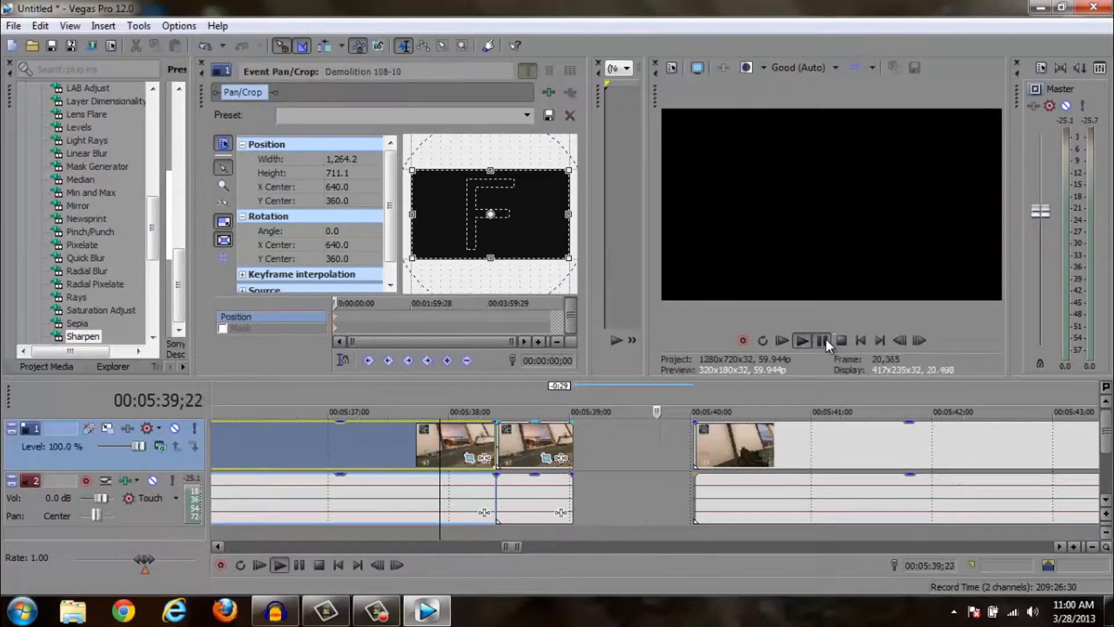
left_click(824, 340)
Step frame by frame through the compressed clip from 00:05:38;09 into the gap, and bring the whole timeline into view
left_click(489, 434)
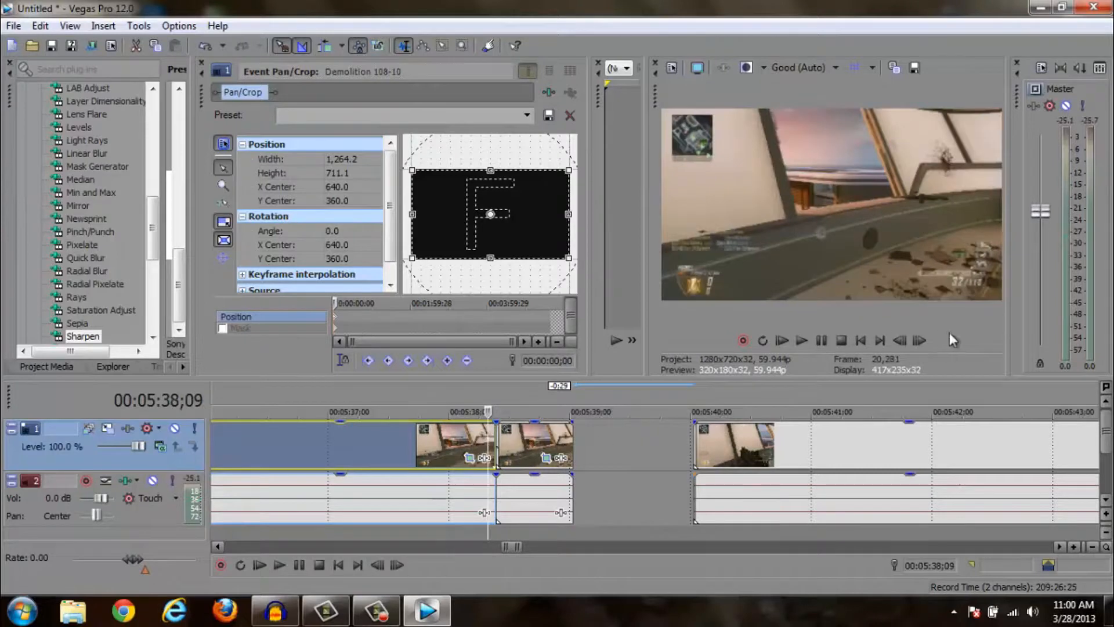
left_click(921, 340)
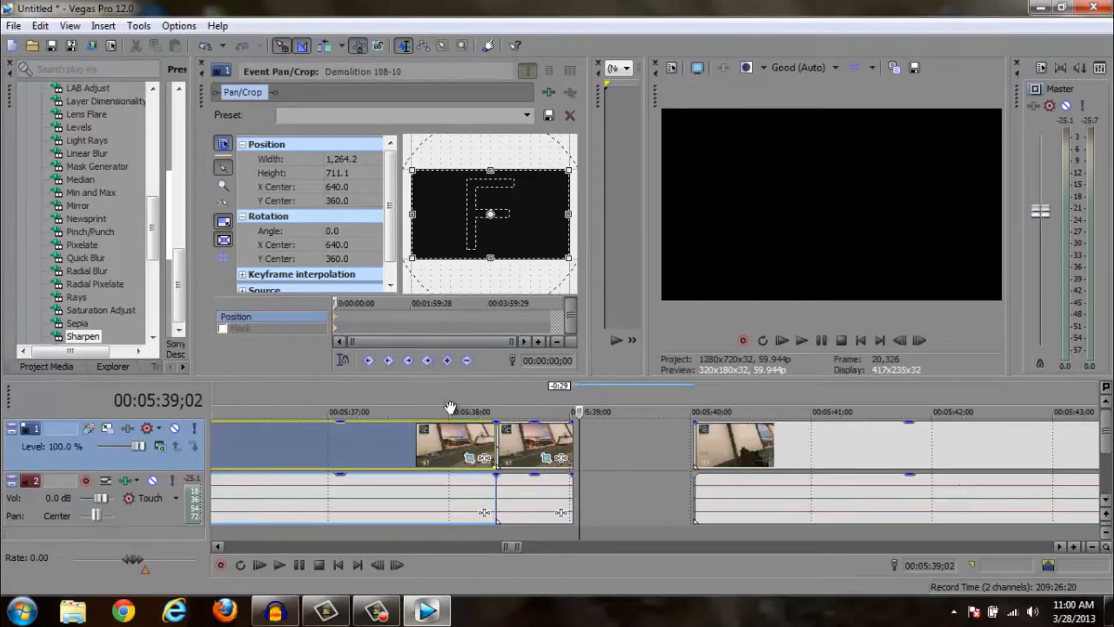
scroll(544, 453, "down", 1)
scroll(647, 510, "down", 10)
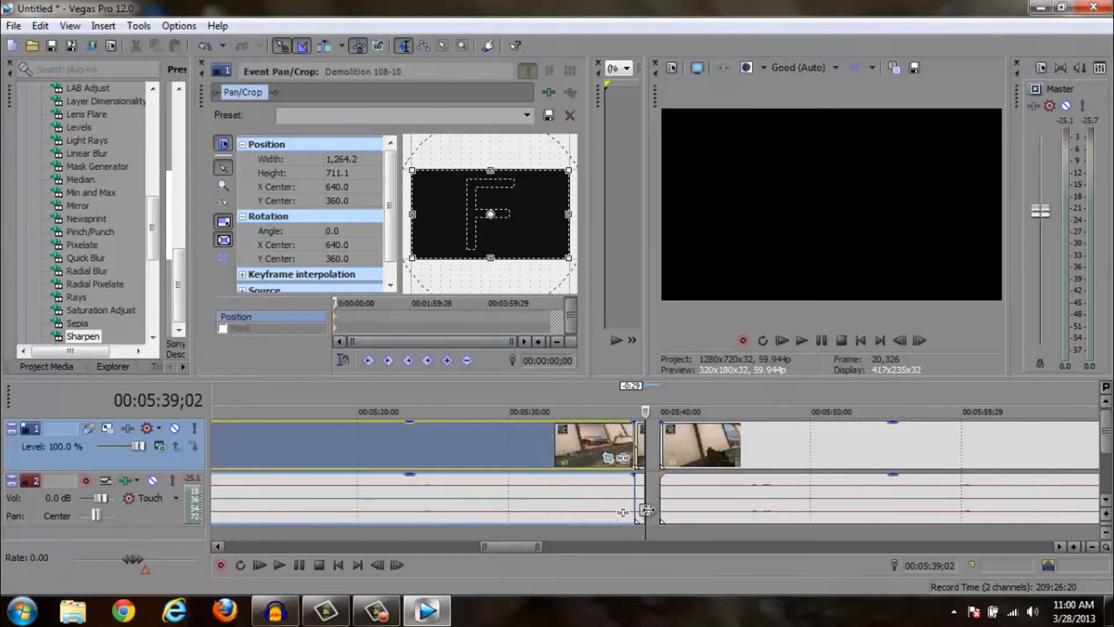
scroll(640, 513, "down", 2)
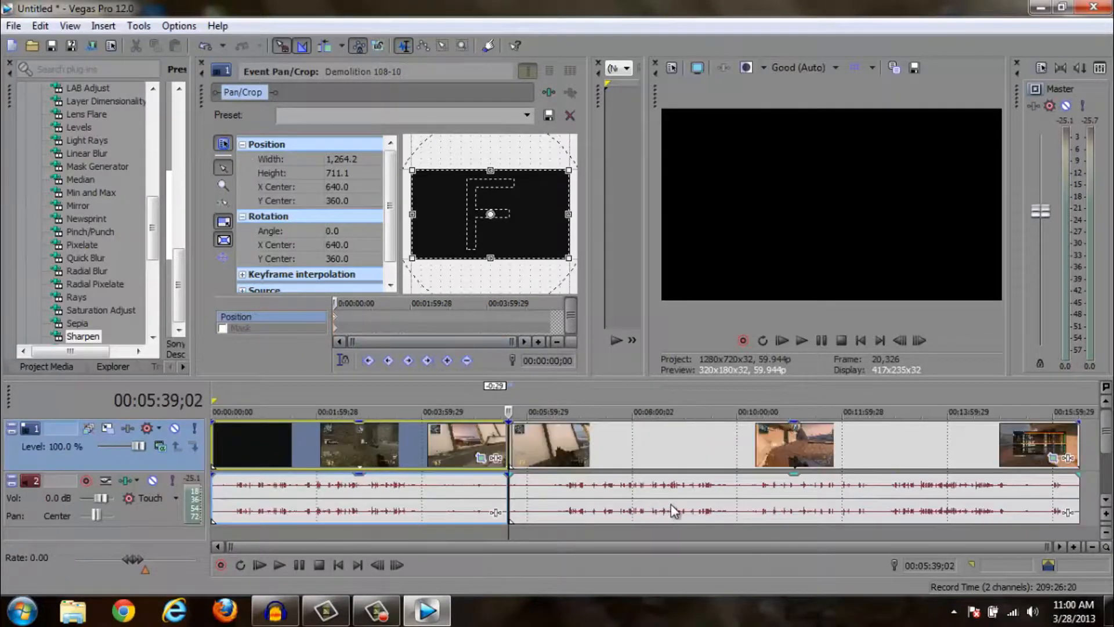
Find the frame at 00:00:19;26 near the beginning of the gameplay footage and trim the first clip's start to it
left_click(1077, 458)
left_click(216, 461)
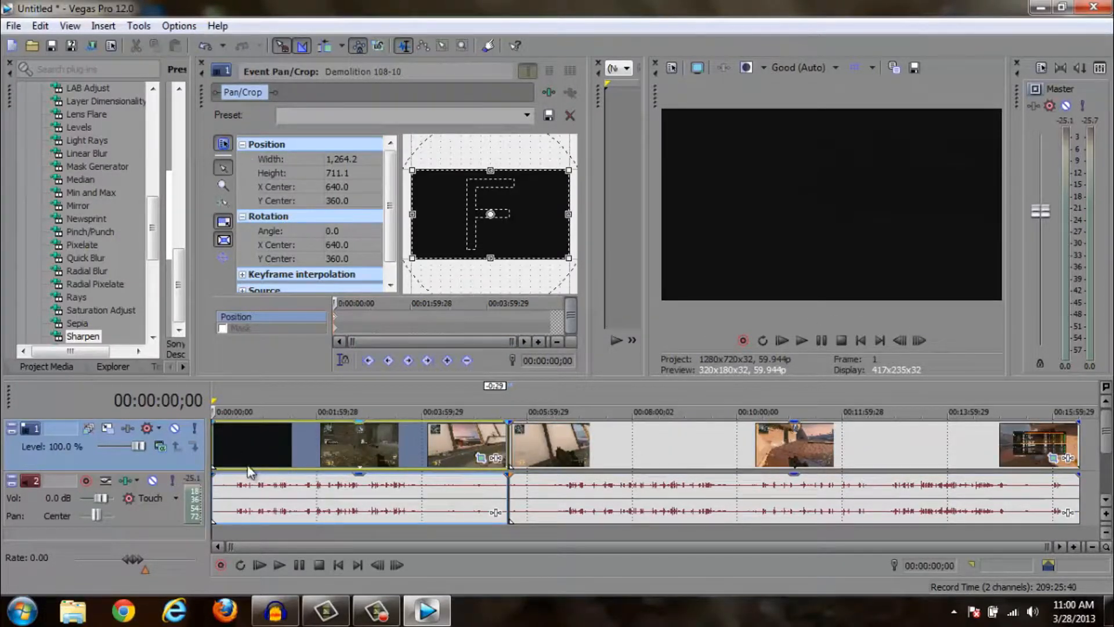
left_click(224, 451)
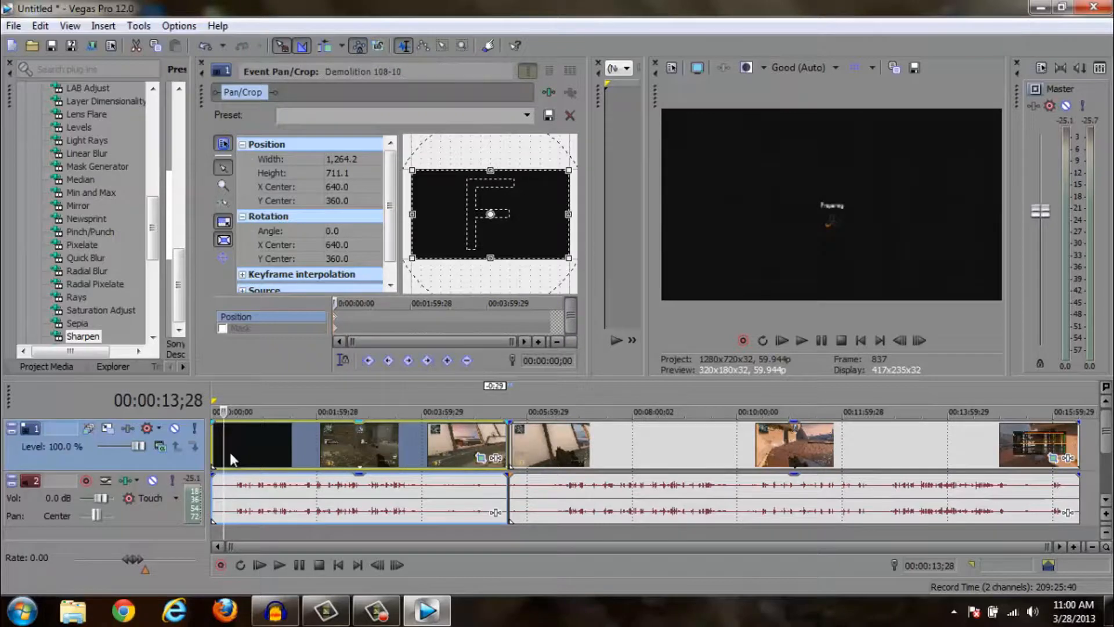
left_click(232, 451)
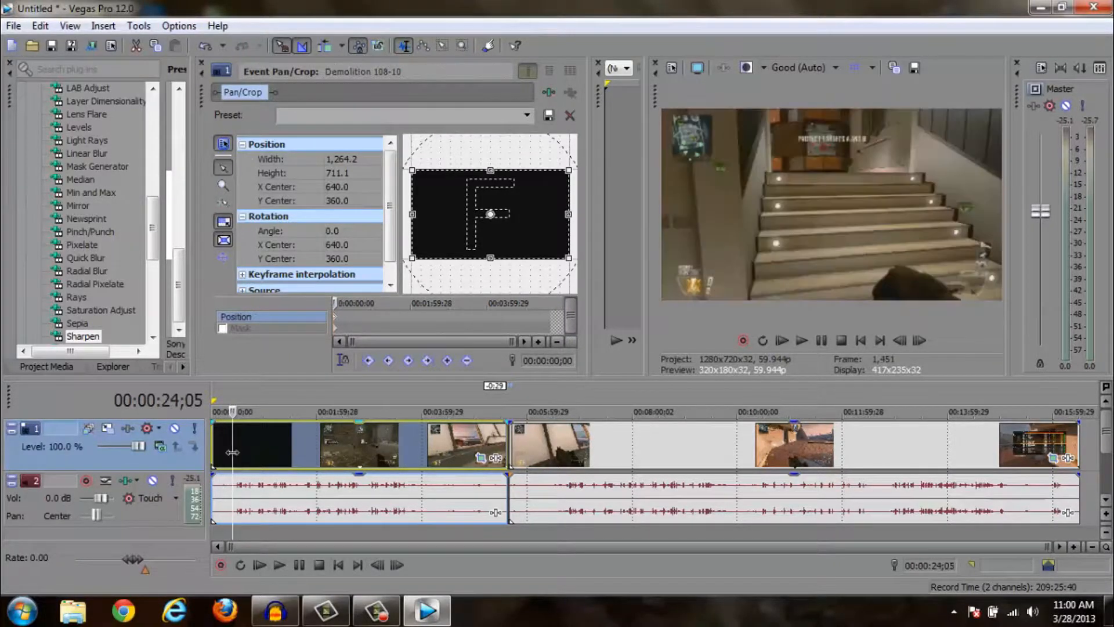
left_click(229, 451)
left_click(227, 452)
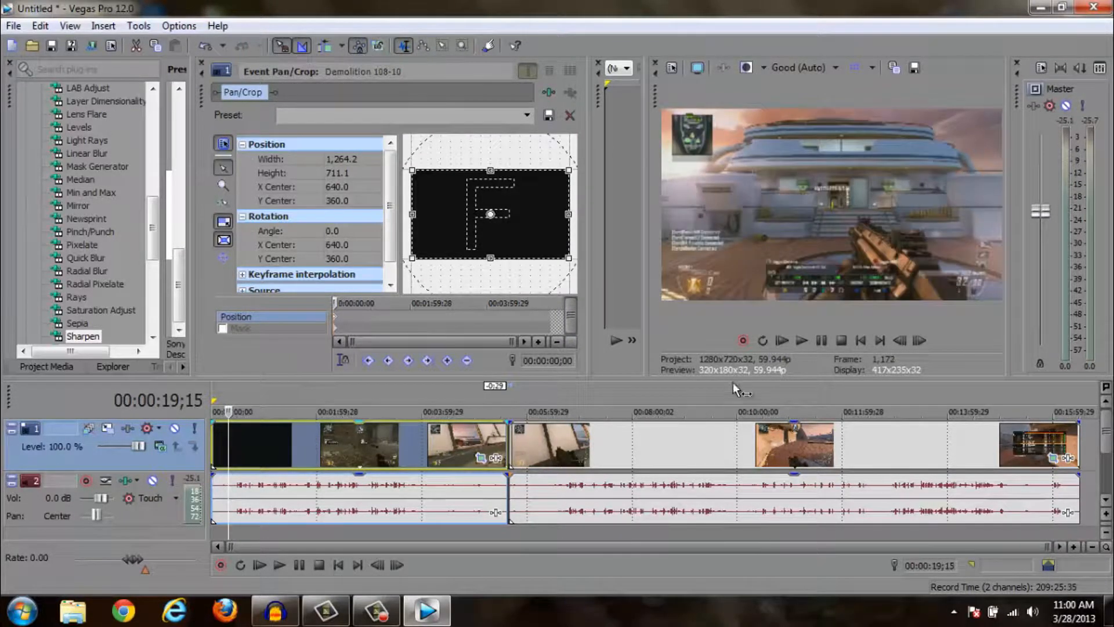
left_click(904, 347)
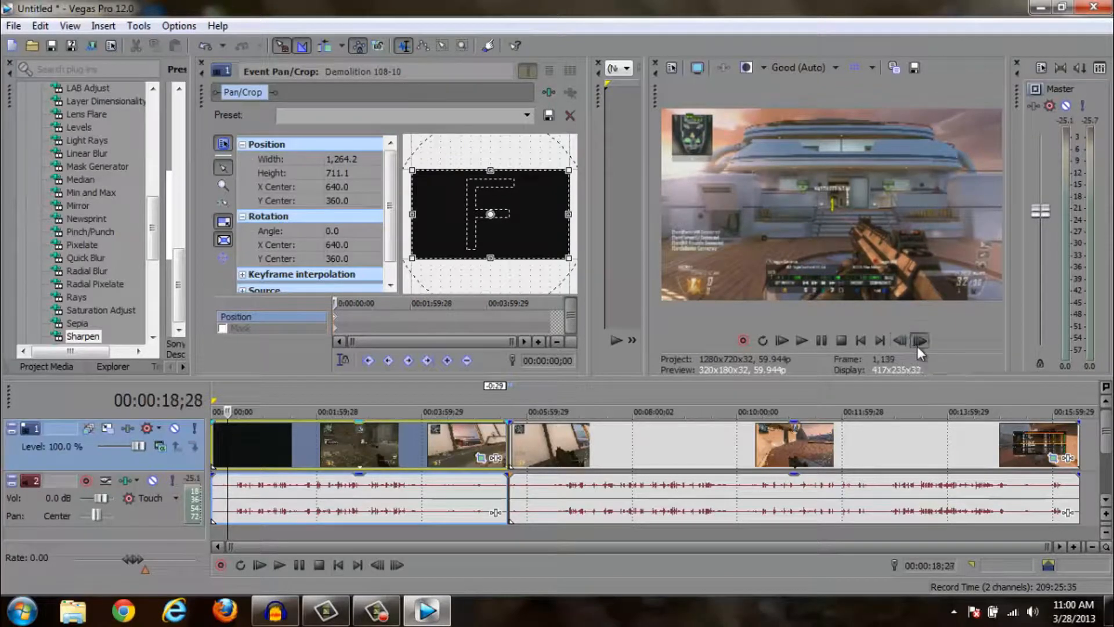
left_click(919, 341)
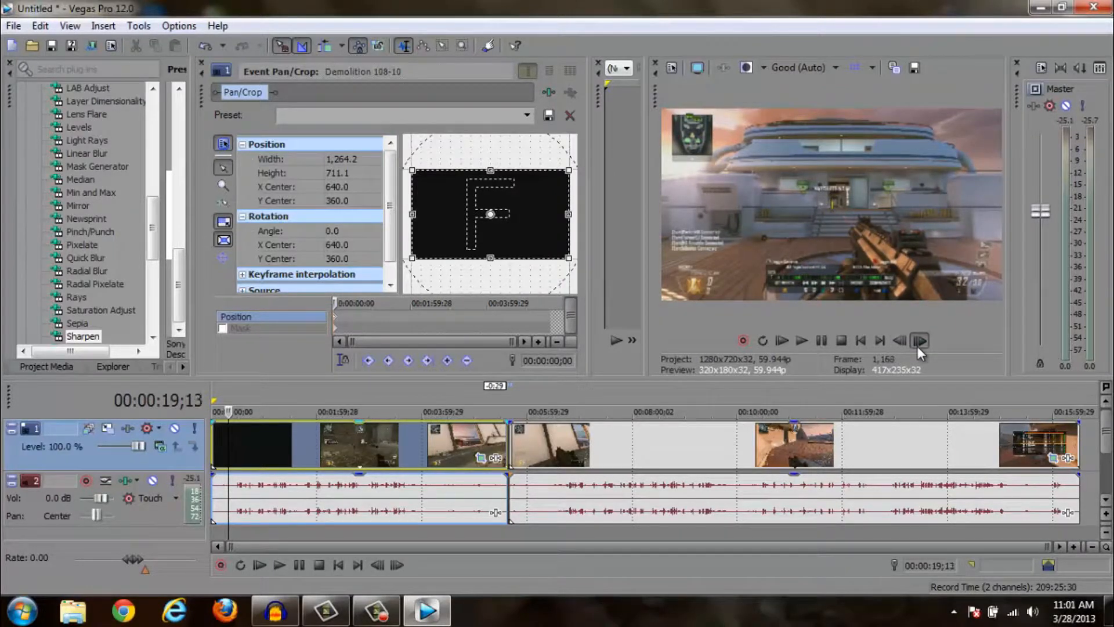
left_click(919, 341)
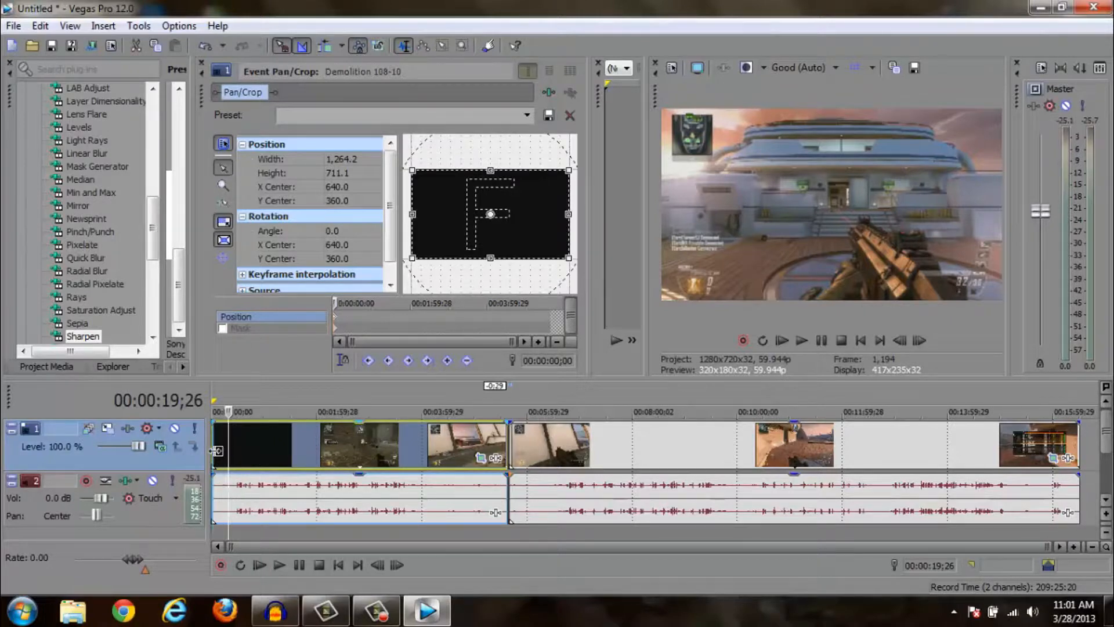
left_click_drag(217, 450, 233, 450)
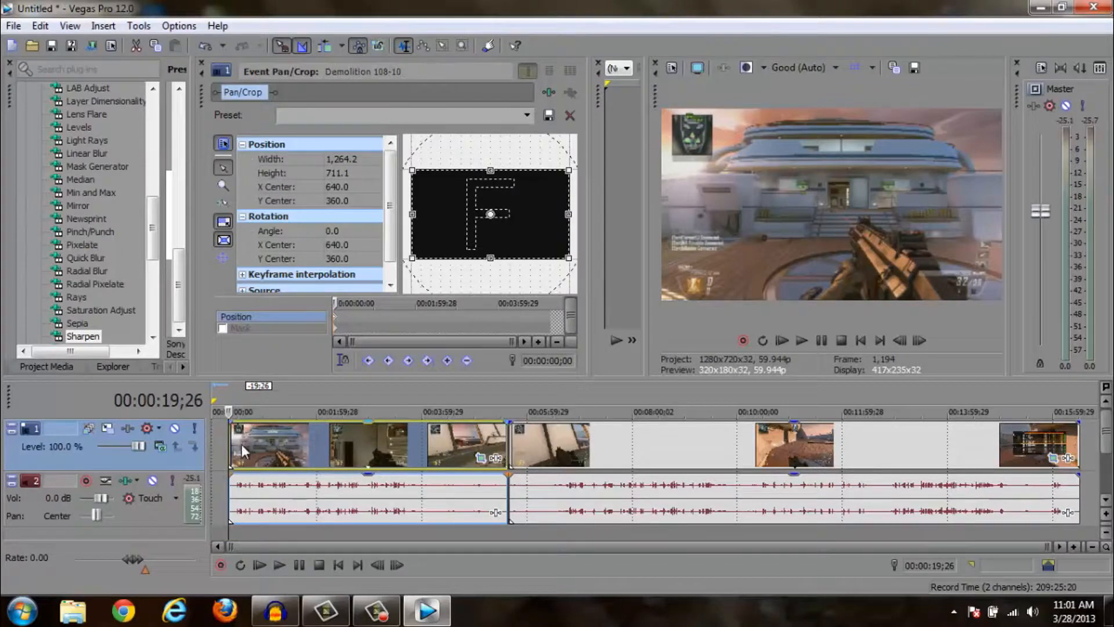
Undo the first clip's start trim, and instead split the clip at 00:00:18;17 and delete the part before it
left_click(40, 26)
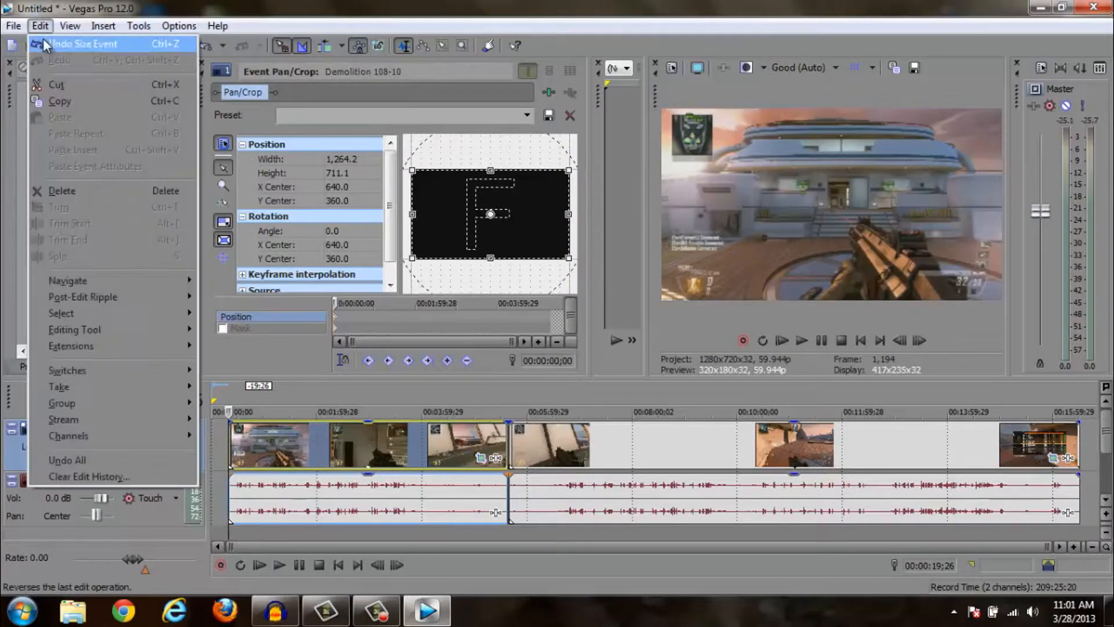
left_click(55, 39)
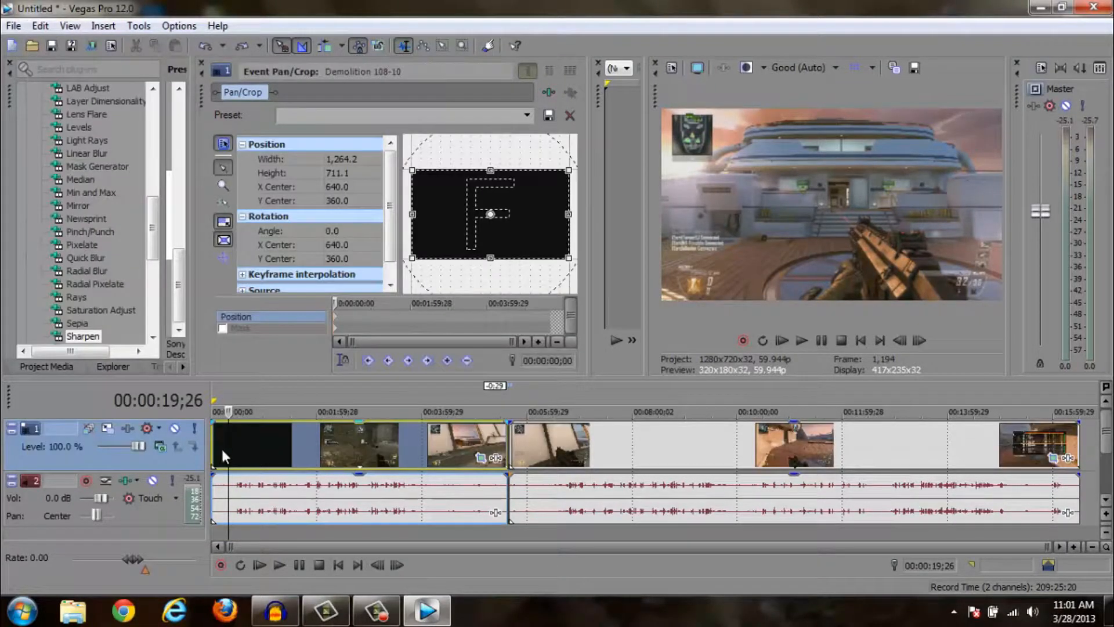
left_click_drag(223, 449, 227, 448)
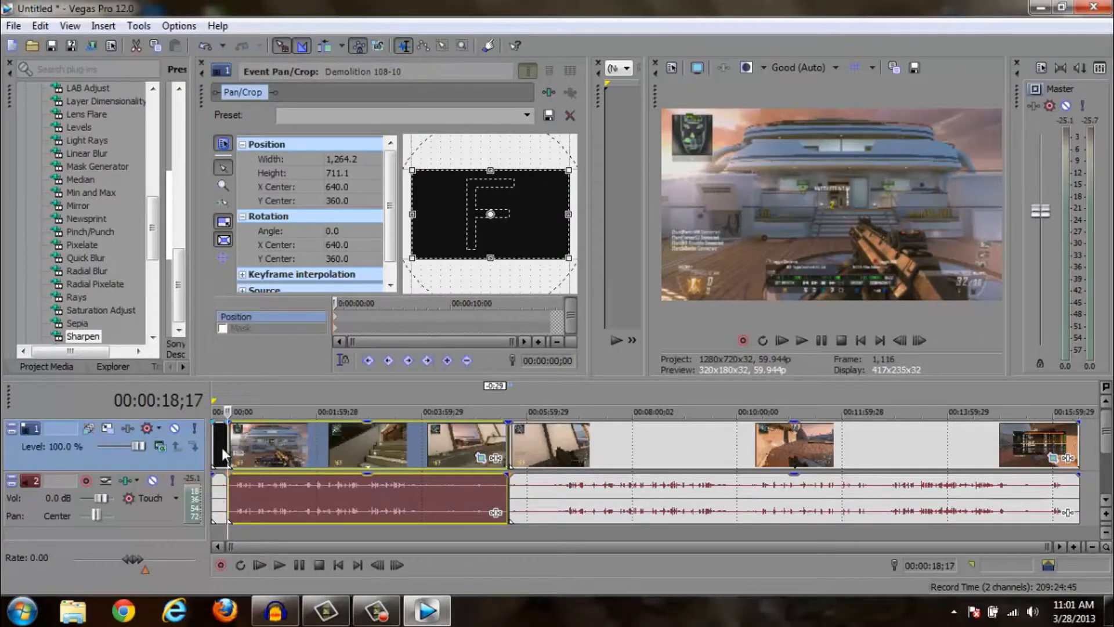
right_click(222, 448)
left_click(266, 274)
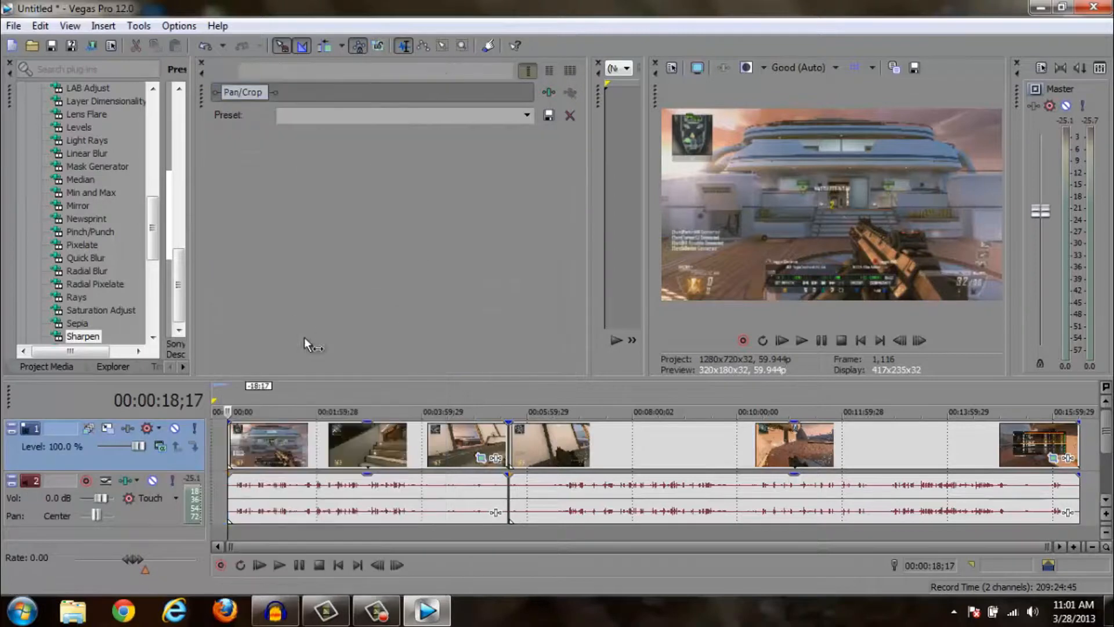
Extend the first clip's start back to the beginning of the timeline, and clear the loop region above the clip
left_click(227, 446)
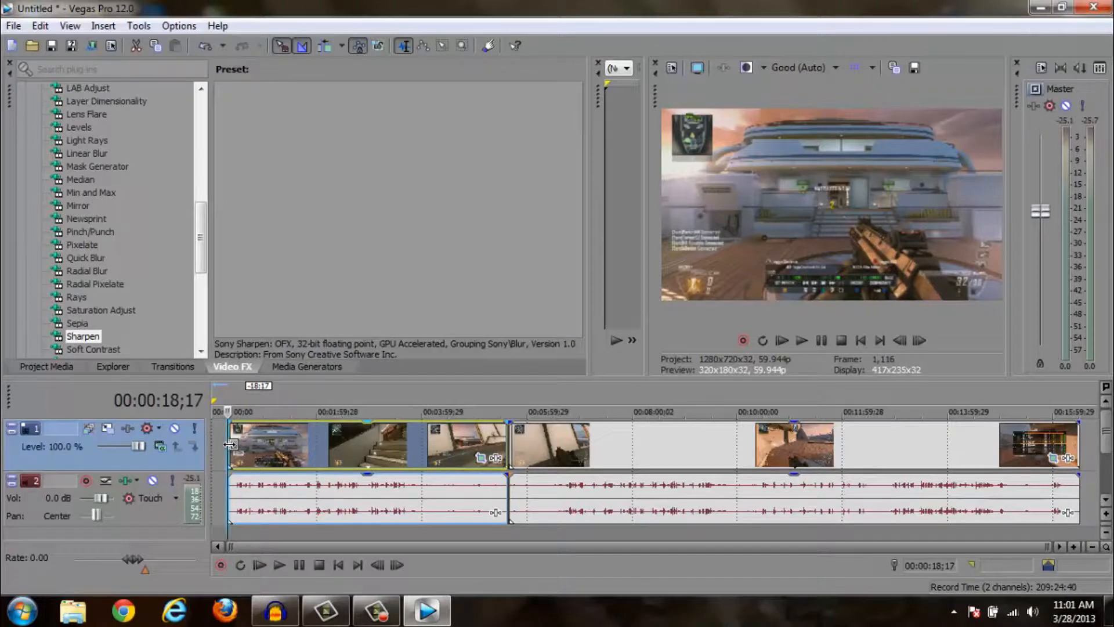
left_click_drag(227, 445, 213, 444)
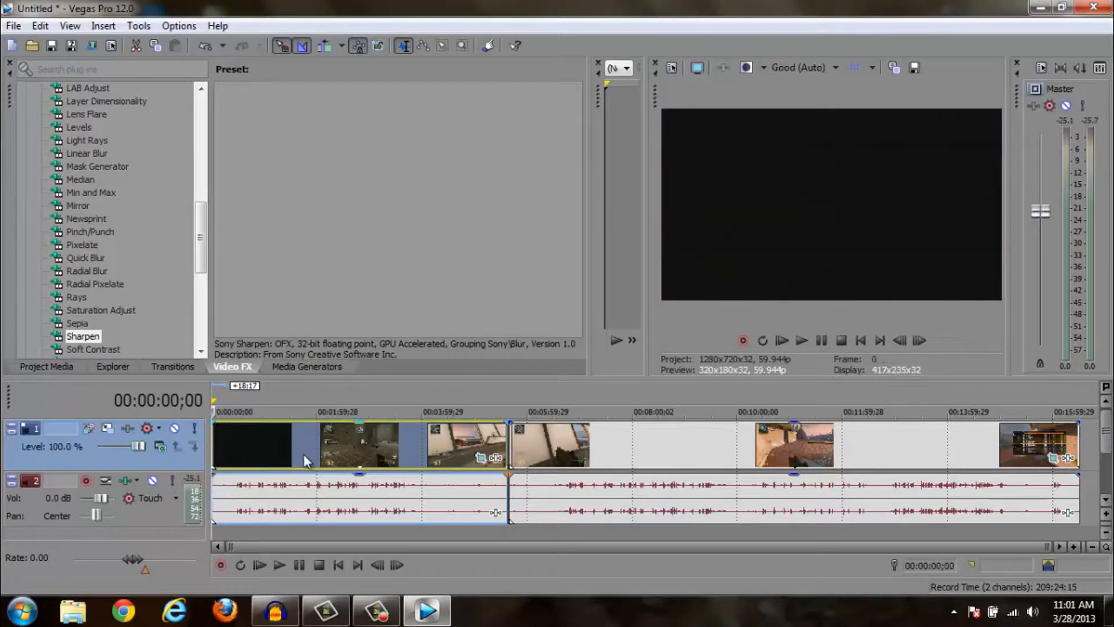
double_click(220, 450)
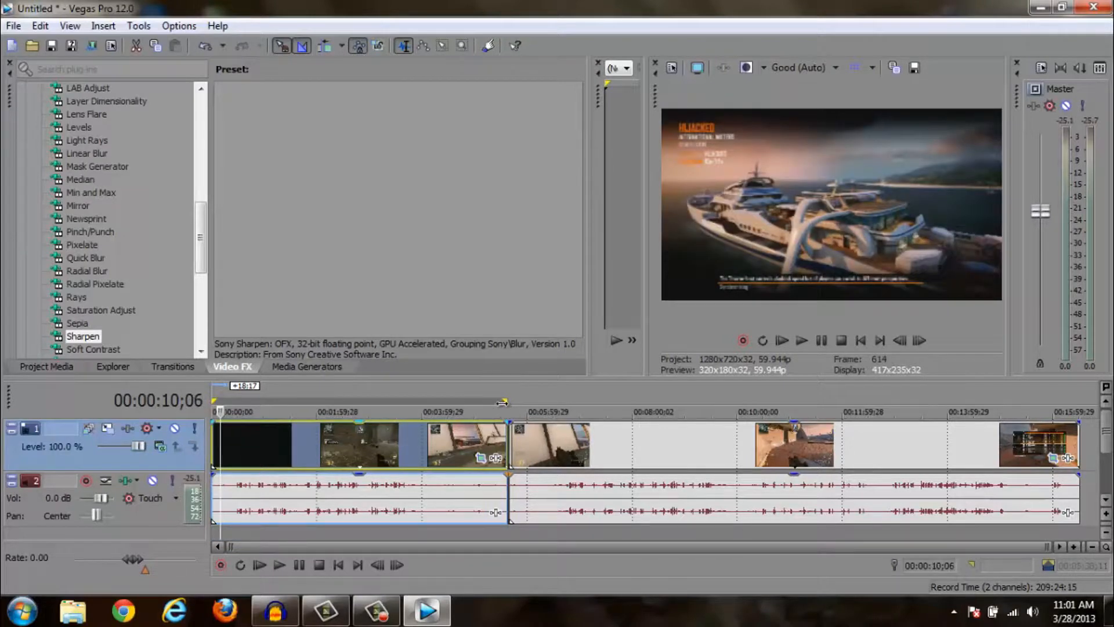
left_click_drag(503, 402, 134, 409)
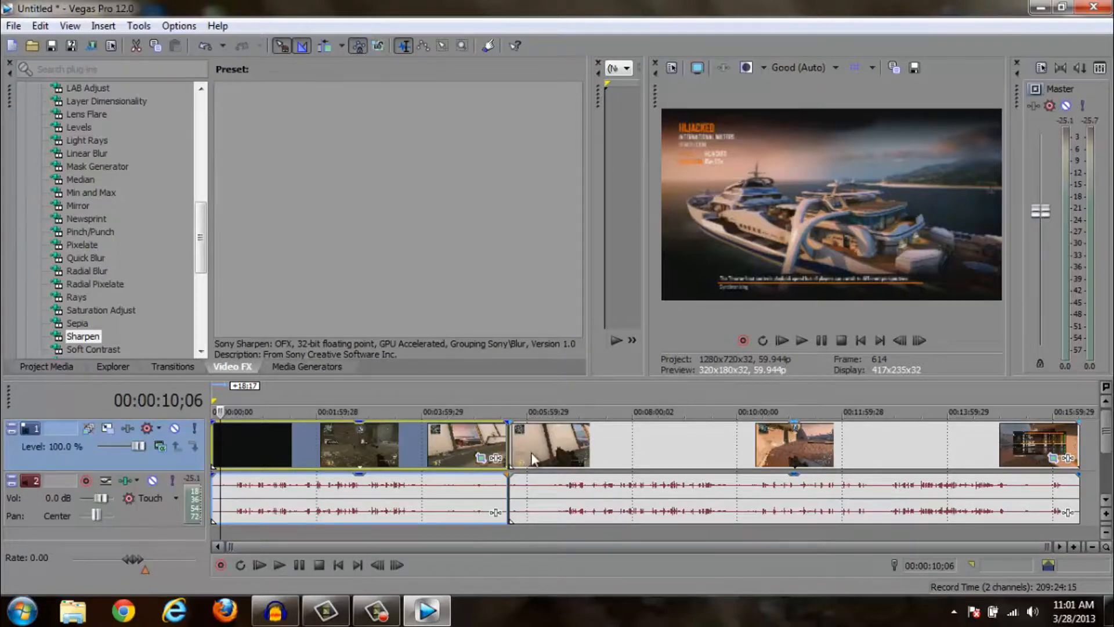
Delete the short time-compressed clip that ends at 00:05:39;00
left_click(512, 444)
scroll(661, 442, "up", 10)
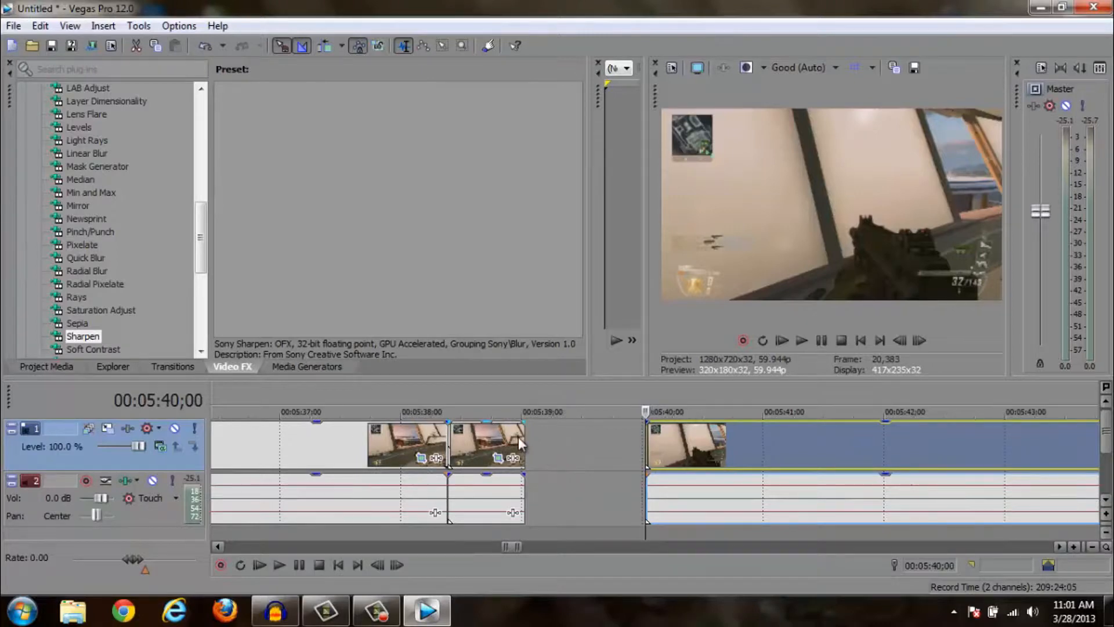
left_click(520, 437)
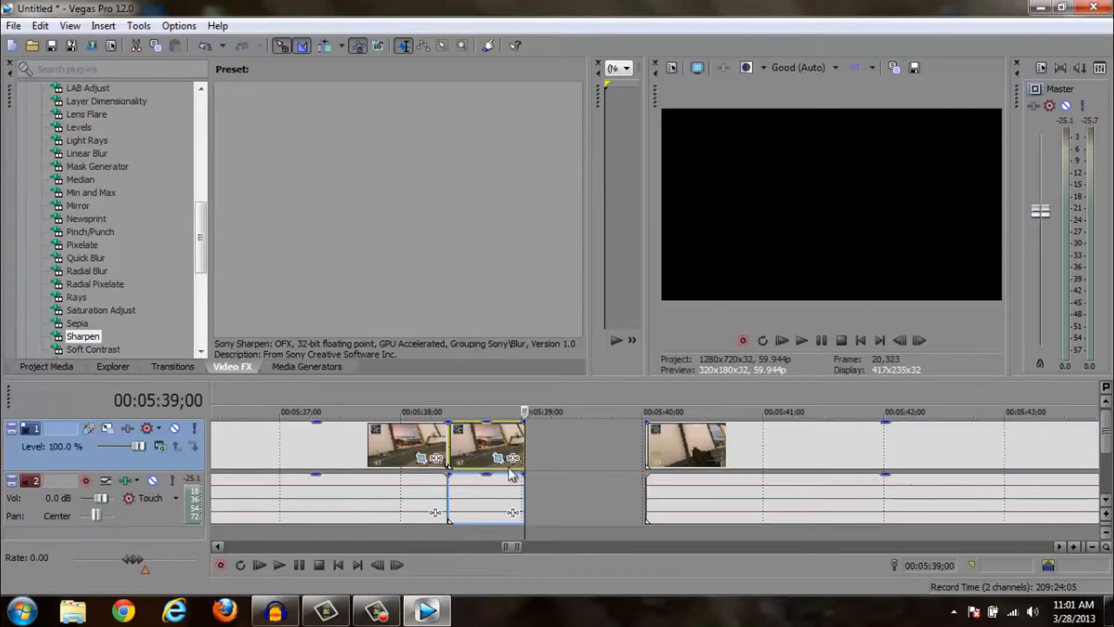
right_click(481, 440)
left_click(559, 265)
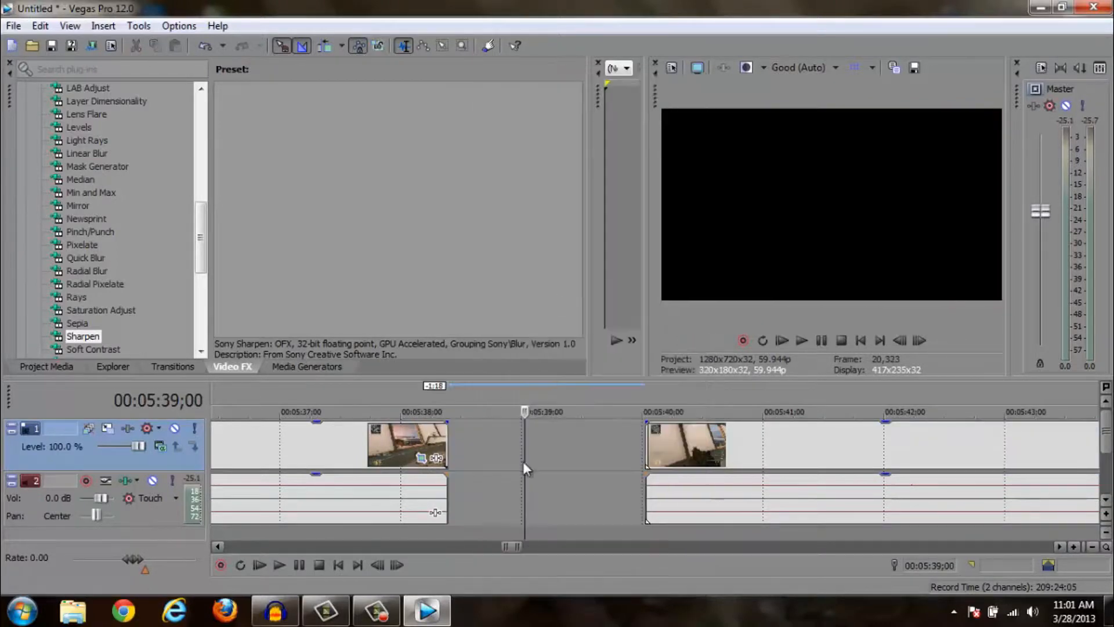
Move the last clip about one second earlier, and extend the first clip's end about 22 frames to meet it
left_click(452, 458)
left_click_drag(705, 445, 585, 447)
left_click_drag(446, 445, 542, 442)
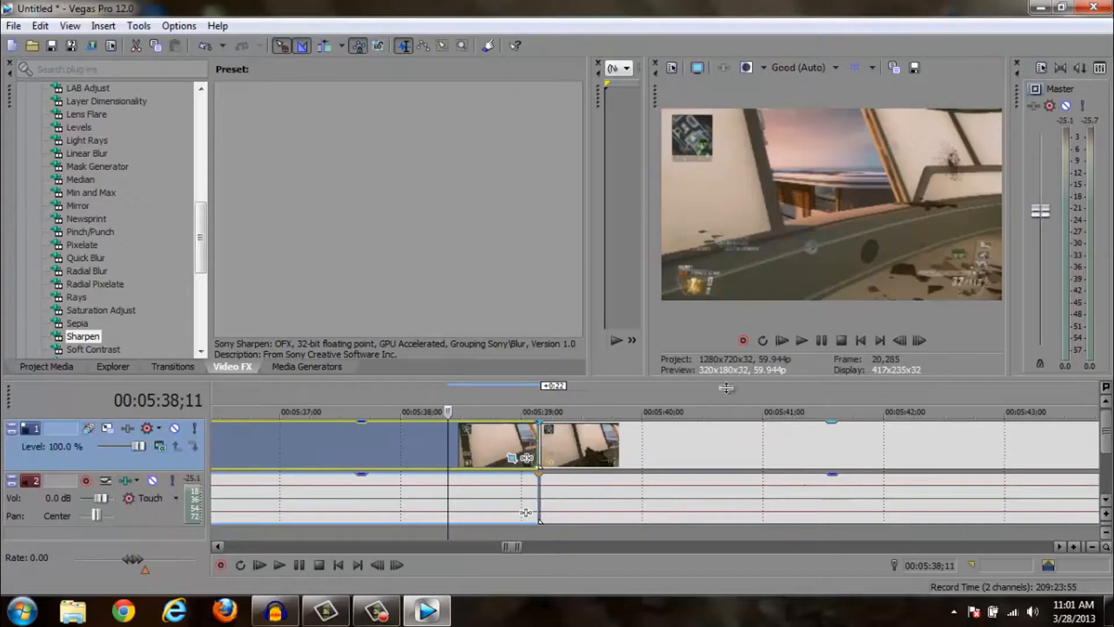
Step frame by frame from 00:05:38;11 across the join and back to compare the frames on both sides
left_click(919, 339)
left_click(920, 339)
left_click(919, 339)
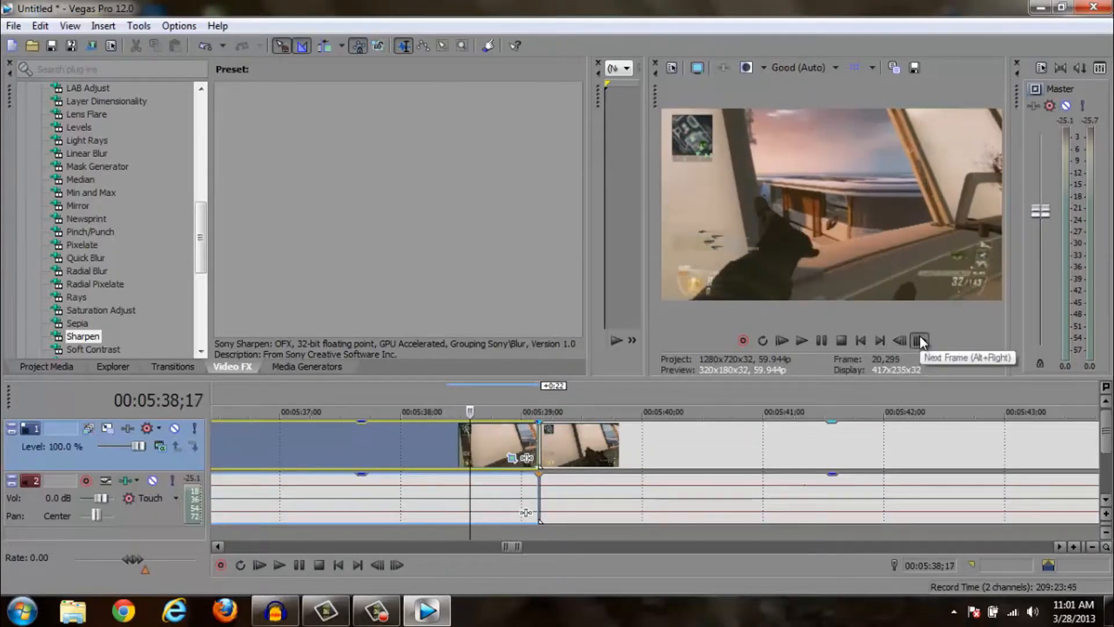
left_click(920, 340)
left_click(920, 340)
left_click(920, 340)
left_click(919, 340)
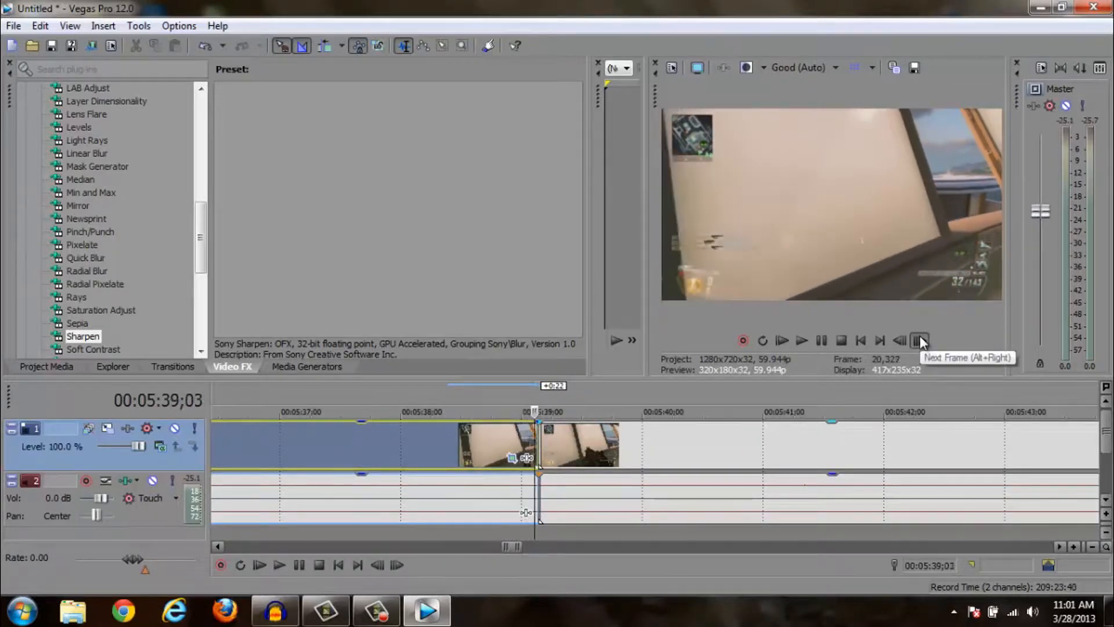
left_click(919, 340)
left_click(920, 340)
left_click(910, 341)
left_click(910, 341)
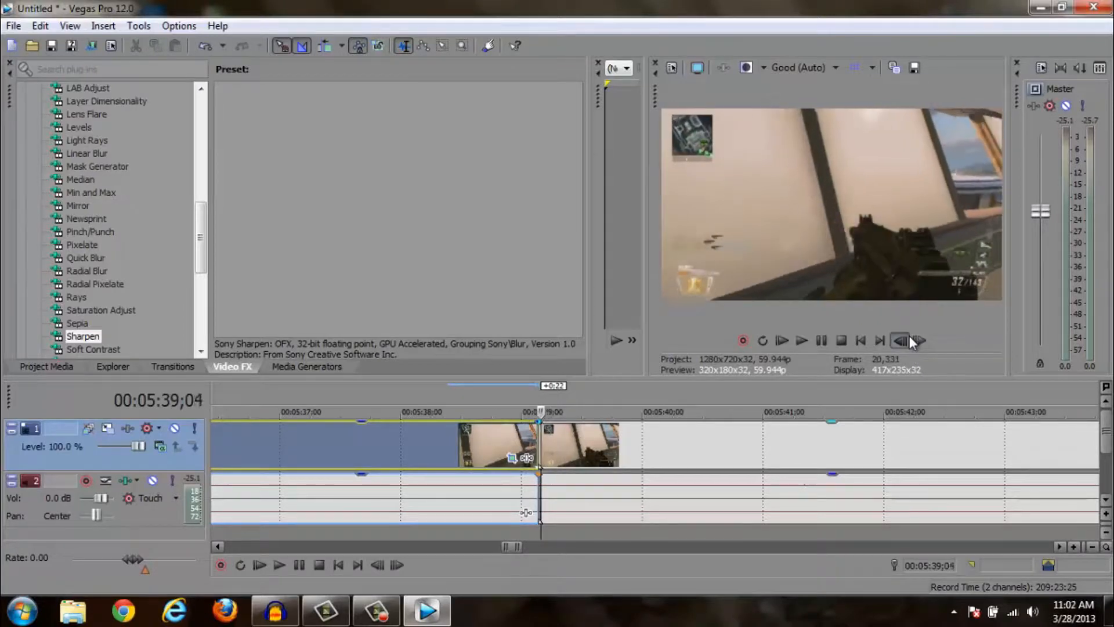
left_click(910, 341)
left_click(909, 341)
left_click(910, 342)
Open a gap before the last clip, and extend the first clip's end in small increments to about 00:05:39;09
mouse_move(551, 444)
left_mouse_down()
mouse_move(592, 443)
mouse_move(539, 443)
mouse_move(552, 444)
left_mouse_up()
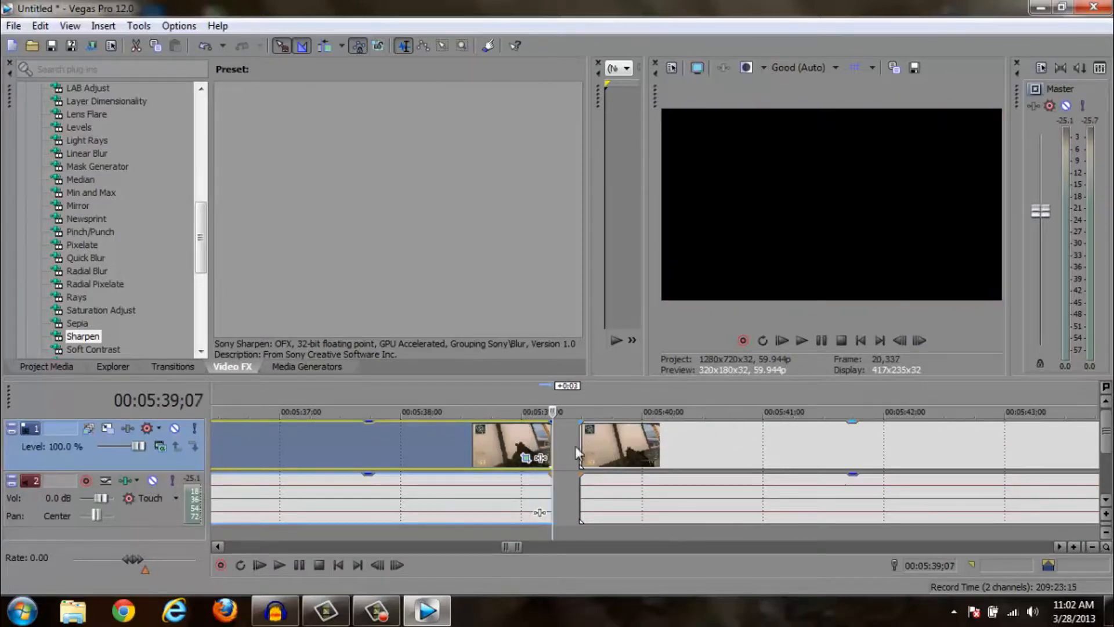
left_click(903, 342)
left_click(921, 342)
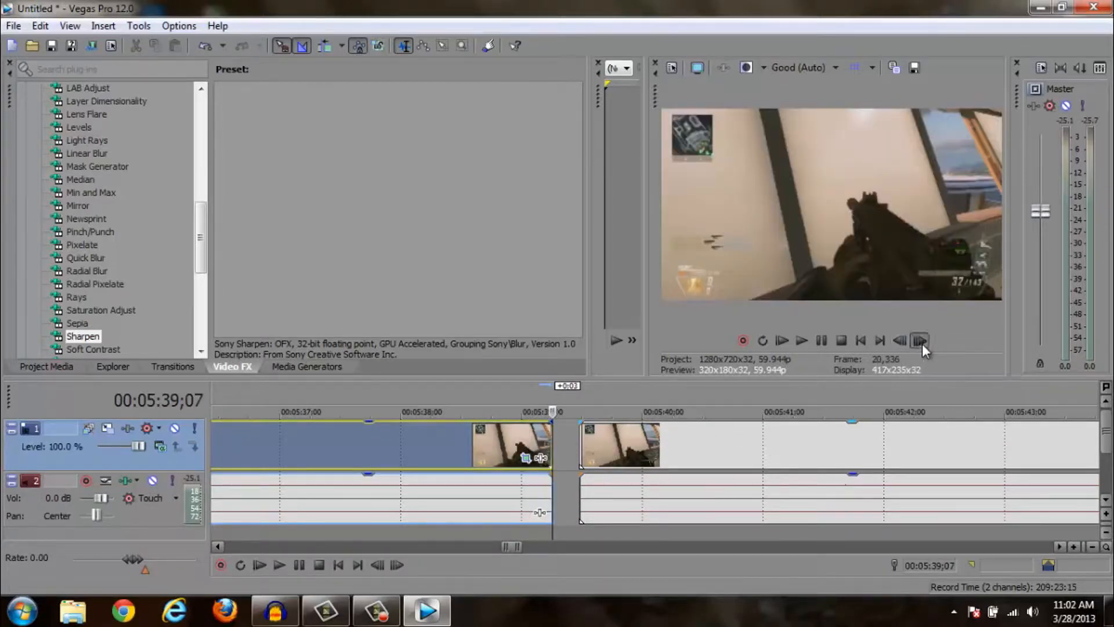
left_click_drag(554, 445, 560, 445)
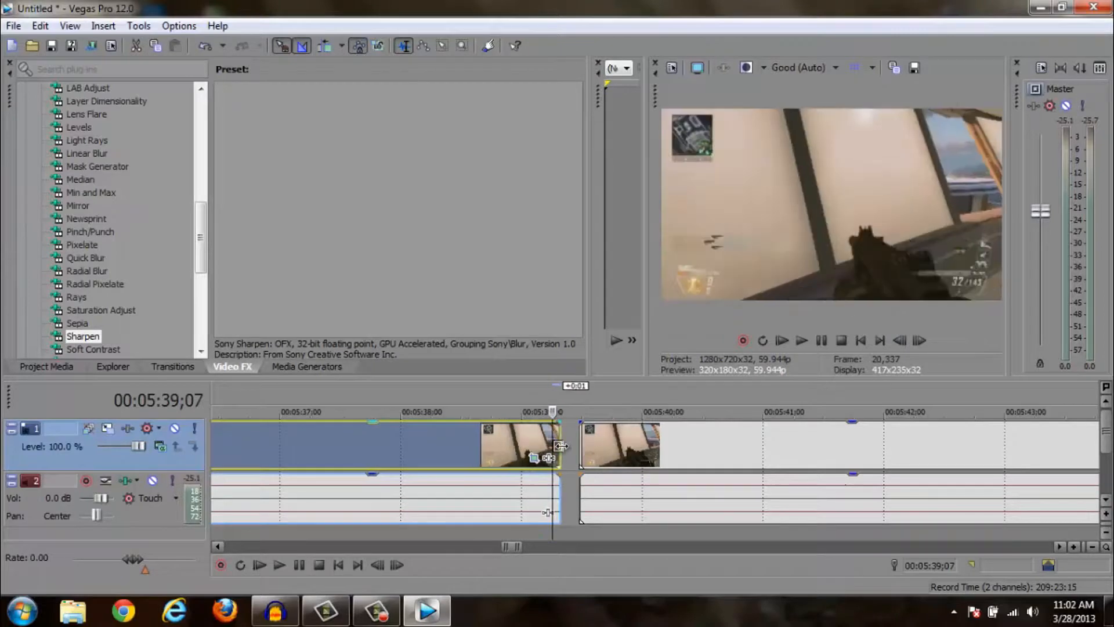
Step through the extended frames, move the last clip about 4 frames earlier against the first clip's end, and check the join
left_click(921, 339)
left_click(921, 338)
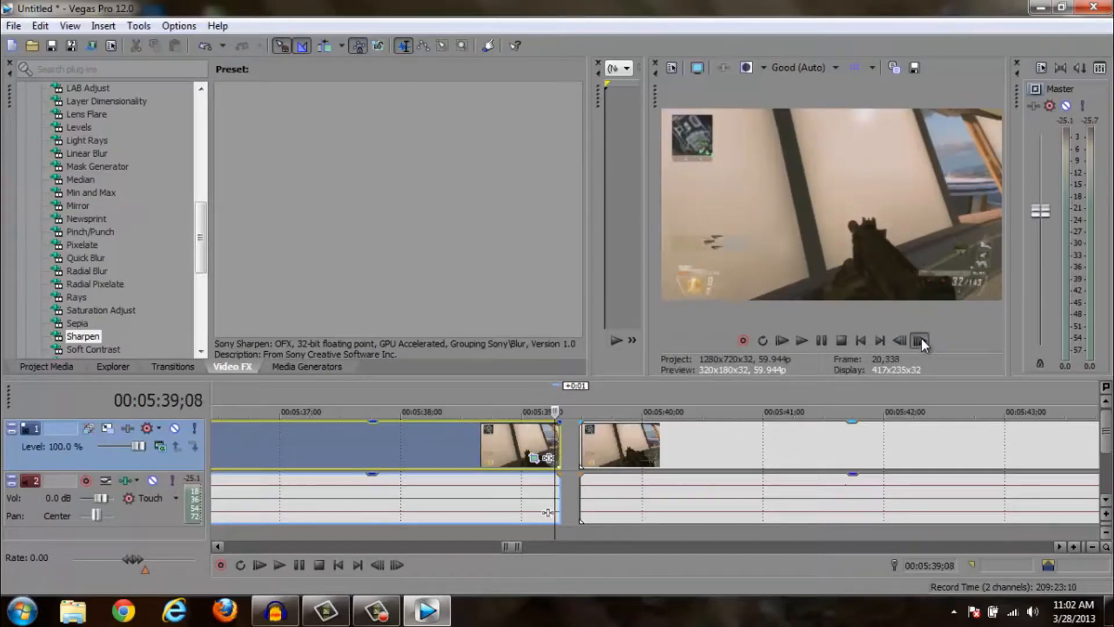
left_click(921, 339)
left_click(922, 339)
left_click(901, 342)
left_click_drag(649, 446, 633, 446)
left_click(518, 447)
left_click(559, 444)
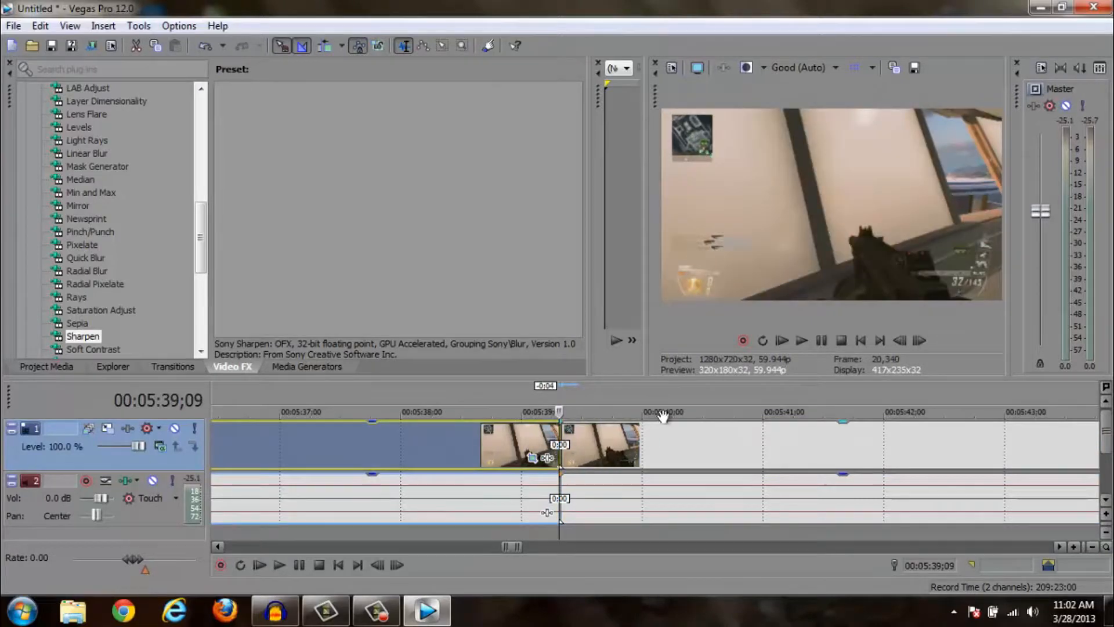
left_click(539, 441)
left_click(917, 343)
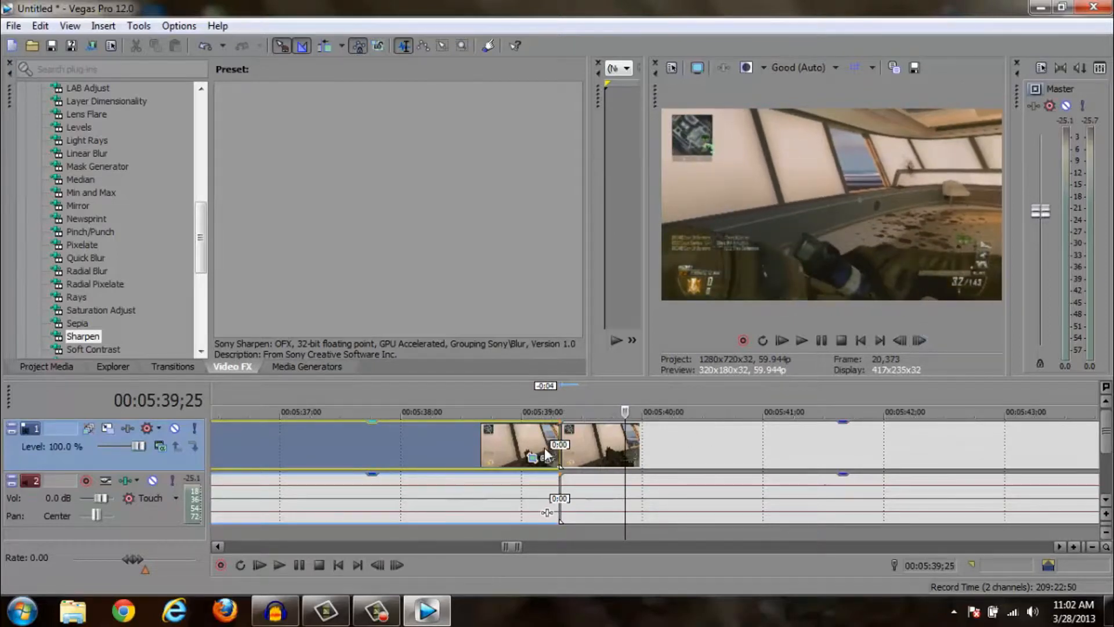
Find the frame at 00:05:38;11 and split the first clip there
scroll(539, 451, "up", 2)
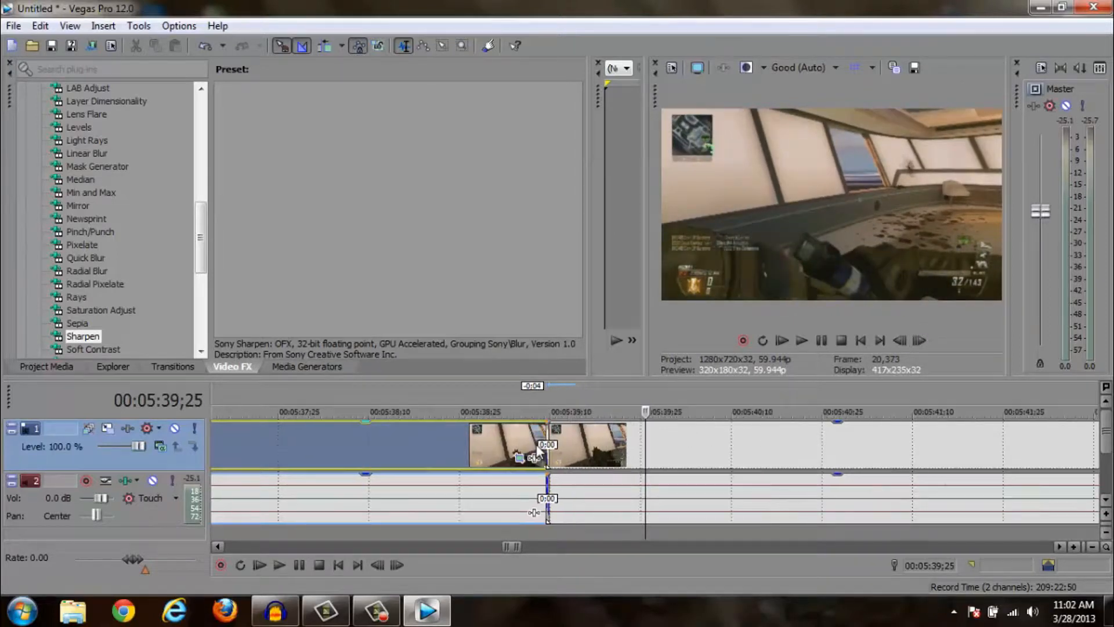
left_click(507, 446)
left_click_drag(496, 445, 323, 463)
left_click(919, 340)
left_click(919, 341)
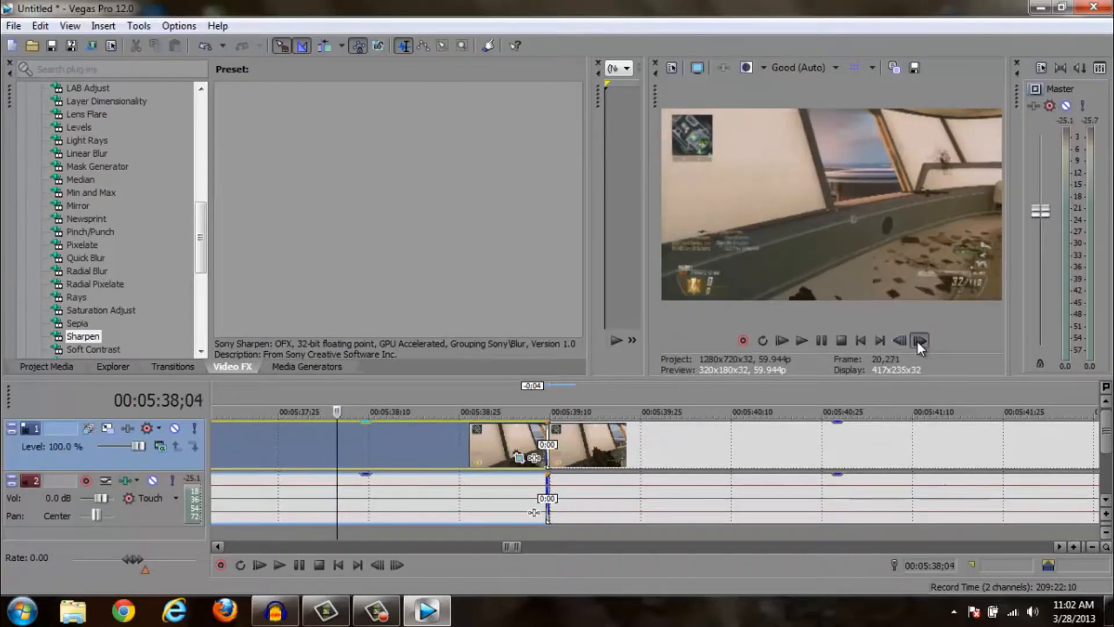
left_click(918, 342)
left_click(918, 341)
left_click(918, 341)
left_click(919, 341)
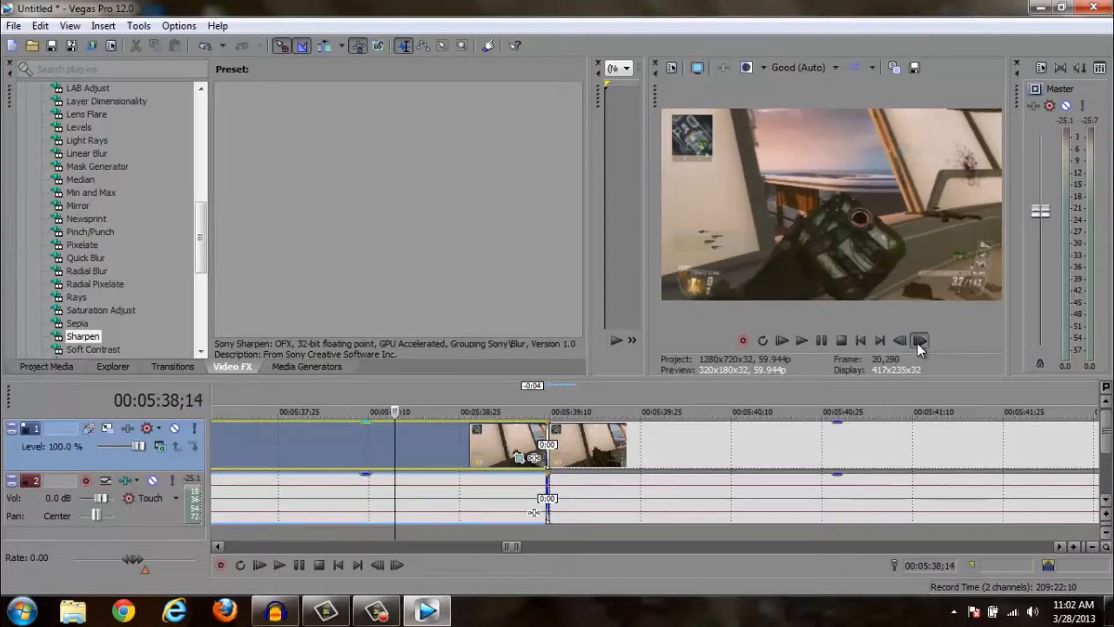
left_click(901, 342)
left_click(902, 343)
left_click(902, 342)
left_click(901, 342)
left_click(902, 342)
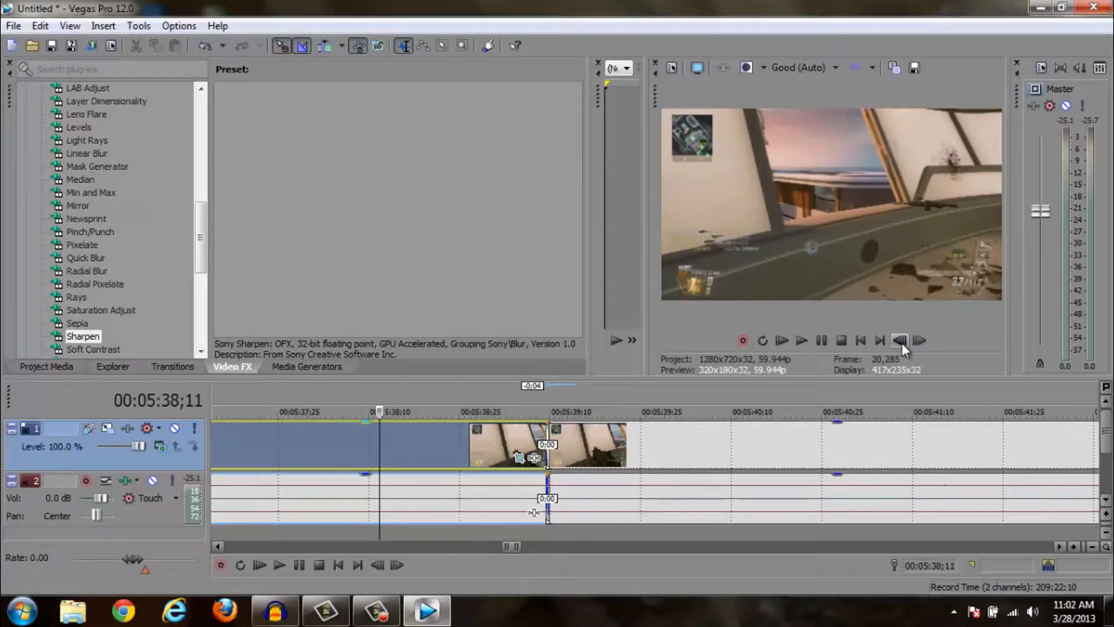
key("s")
Move the last clip and the short split-off clip about 3 frames later, leaving a gap after the first clip
right_click(413, 445)
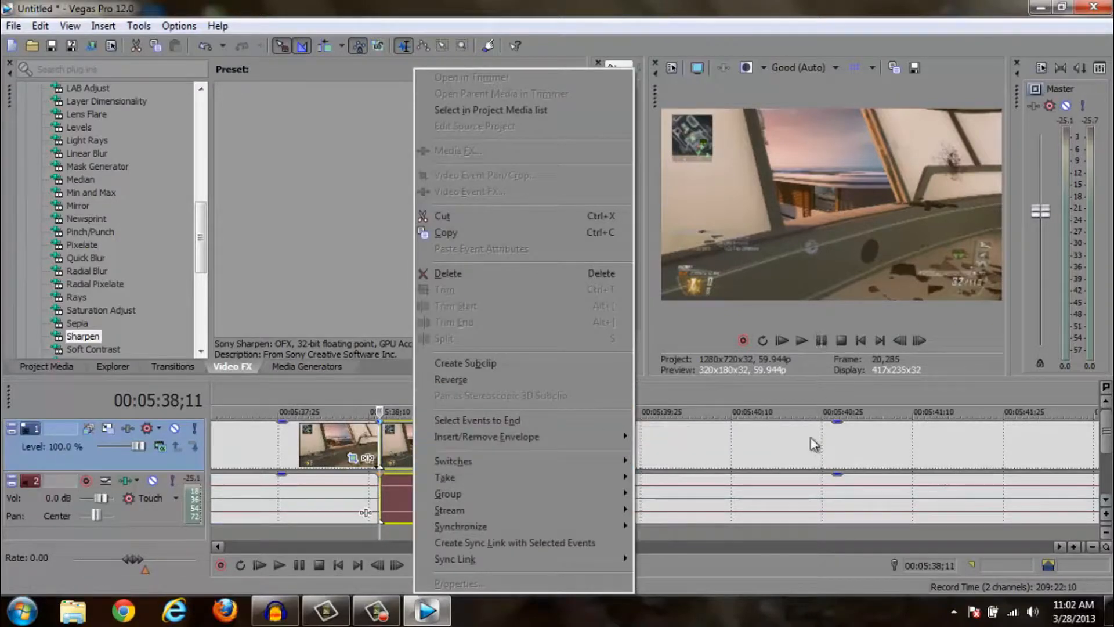
left_click(805, 444)
left_click(462, 449)
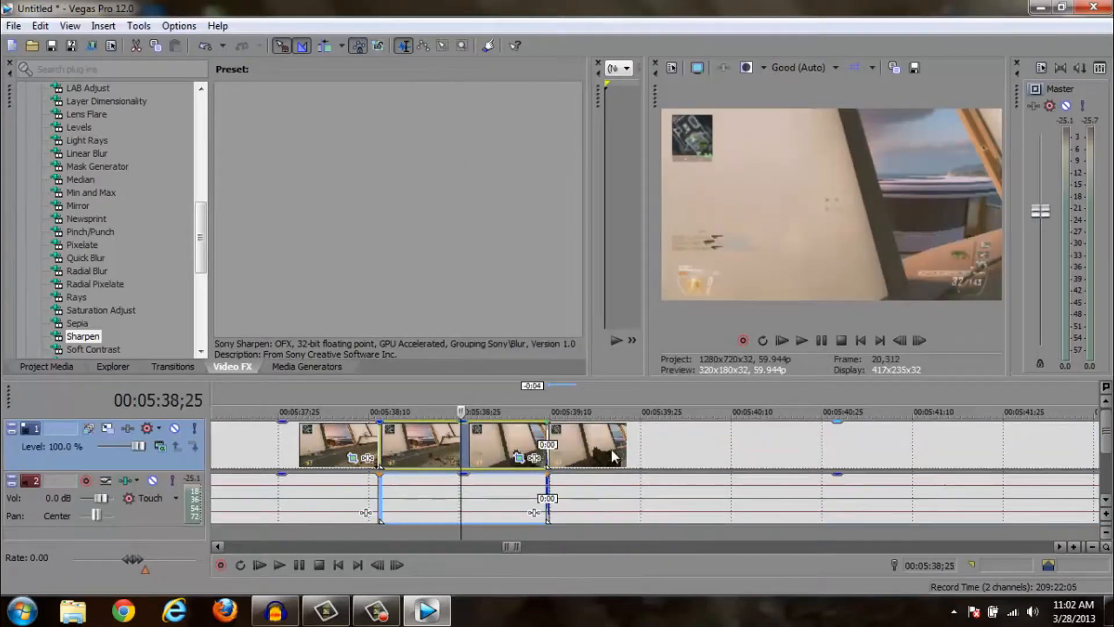
left_click_drag(612, 451, 636, 451)
left_click_drag(460, 452, 484, 451)
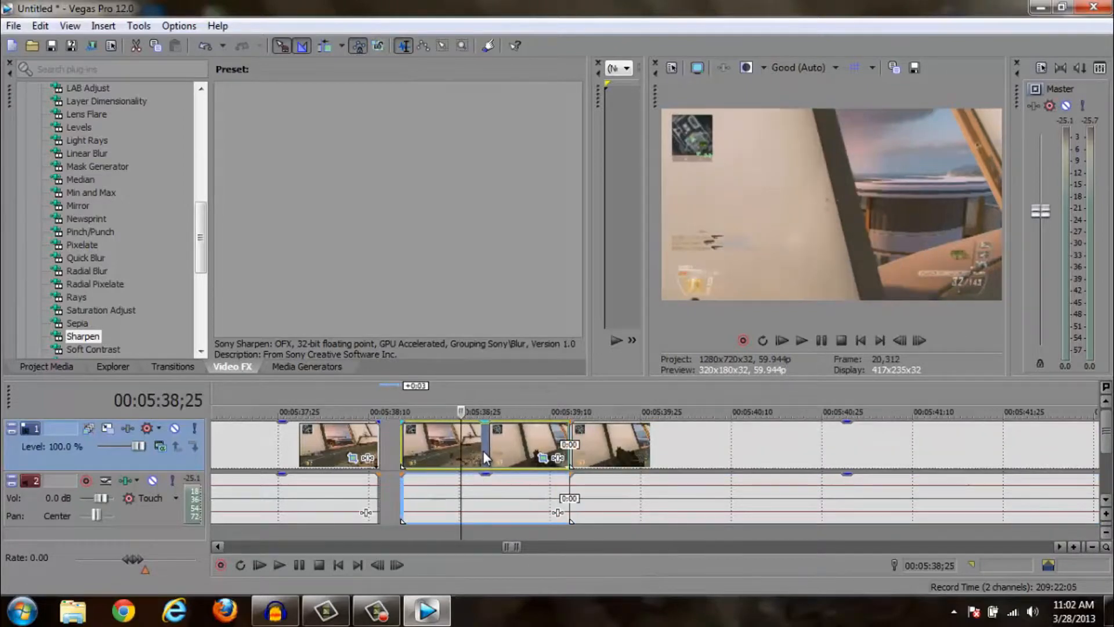
Insert a velocity envelope on the short split-off clip and lower its line to the bottom of the clip
right_click(486, 458)
mouse_move(607, 436)
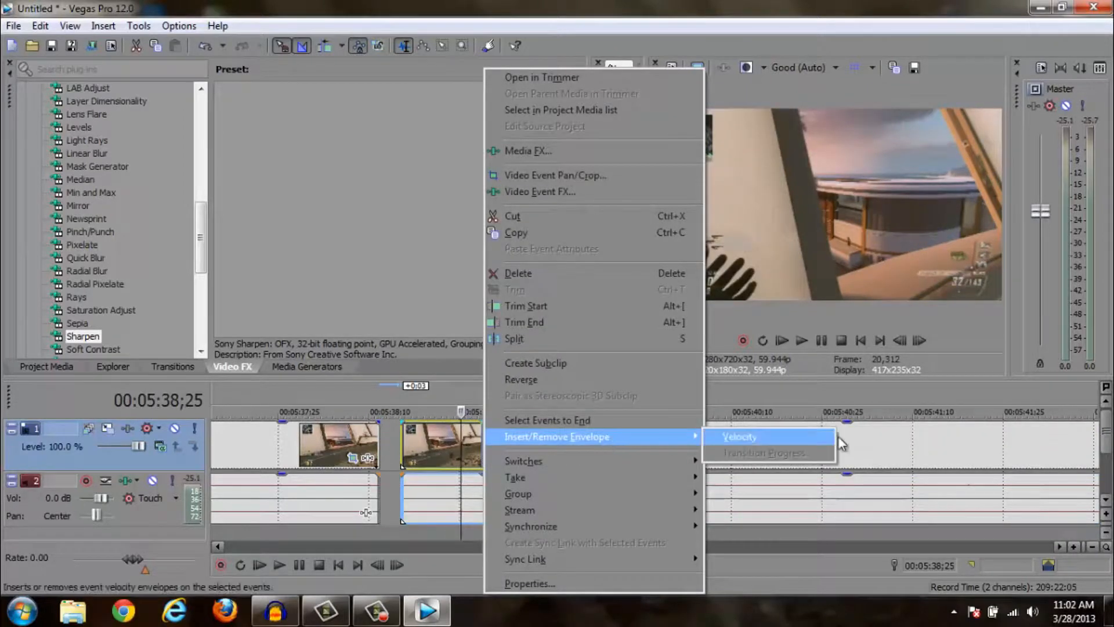
left_click(792, 441)
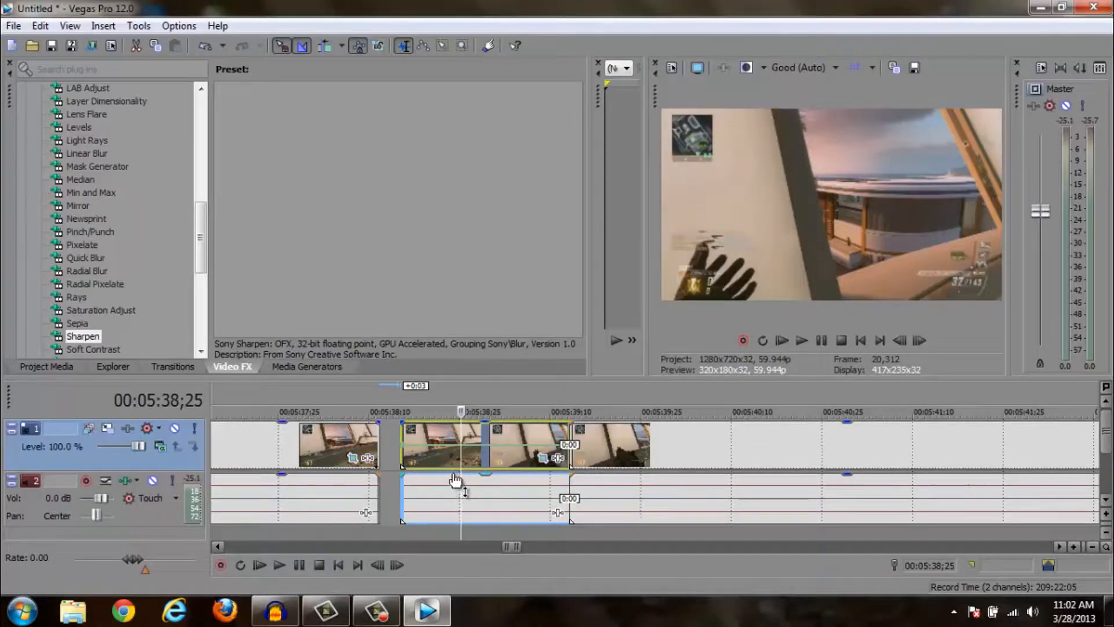
left_click_drag(483, 454, 506, 480)
Step through and play back the short clip from 00:05:38;15 to check the effect of the velocity envelope
left_click(406, 453)
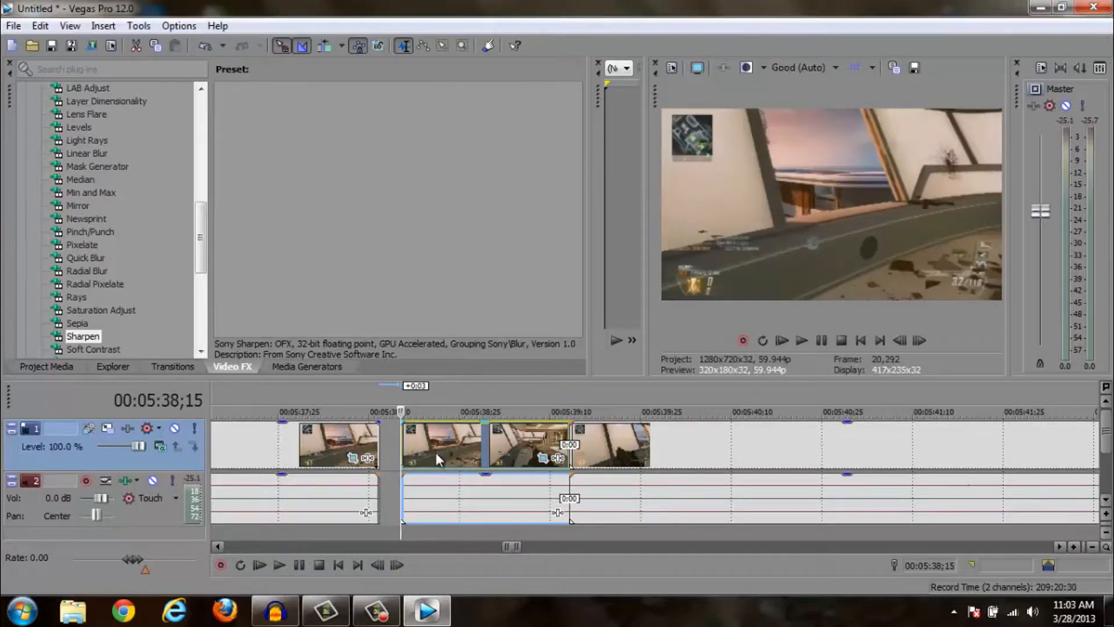
left_click(436, 452)
left_click(469, 452)
left_click(409, 453)
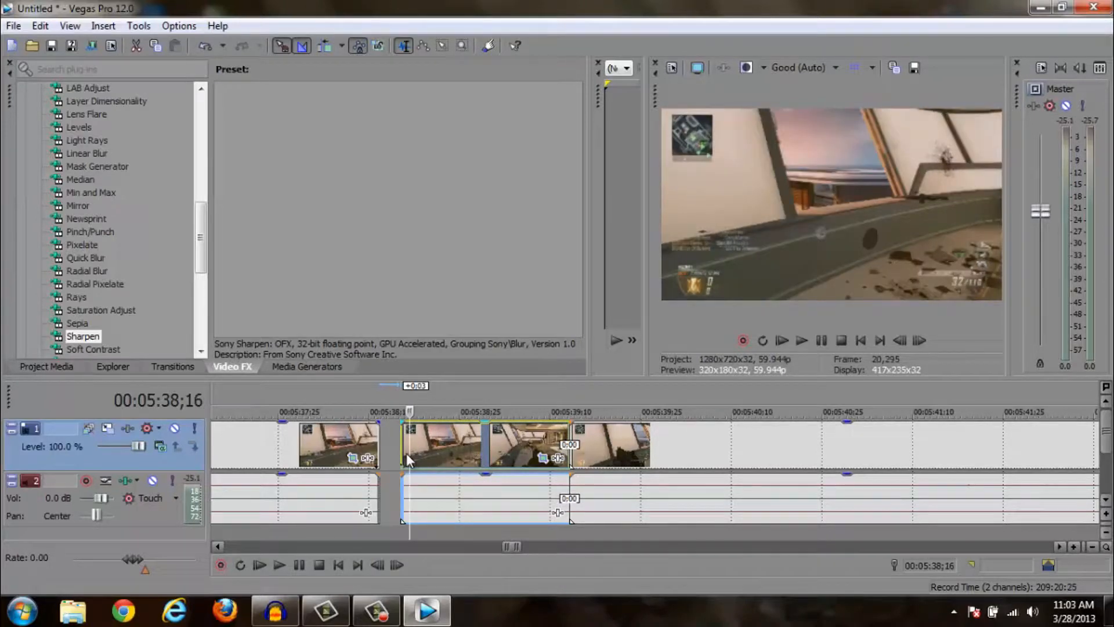
left_click(919, 342)
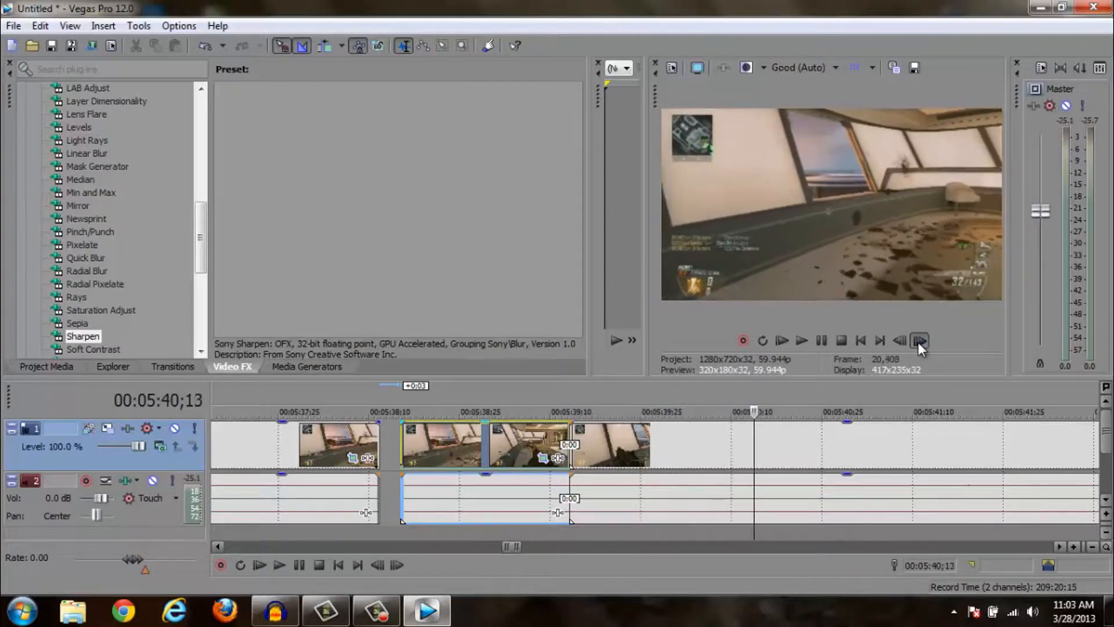
left_click(402, 454)
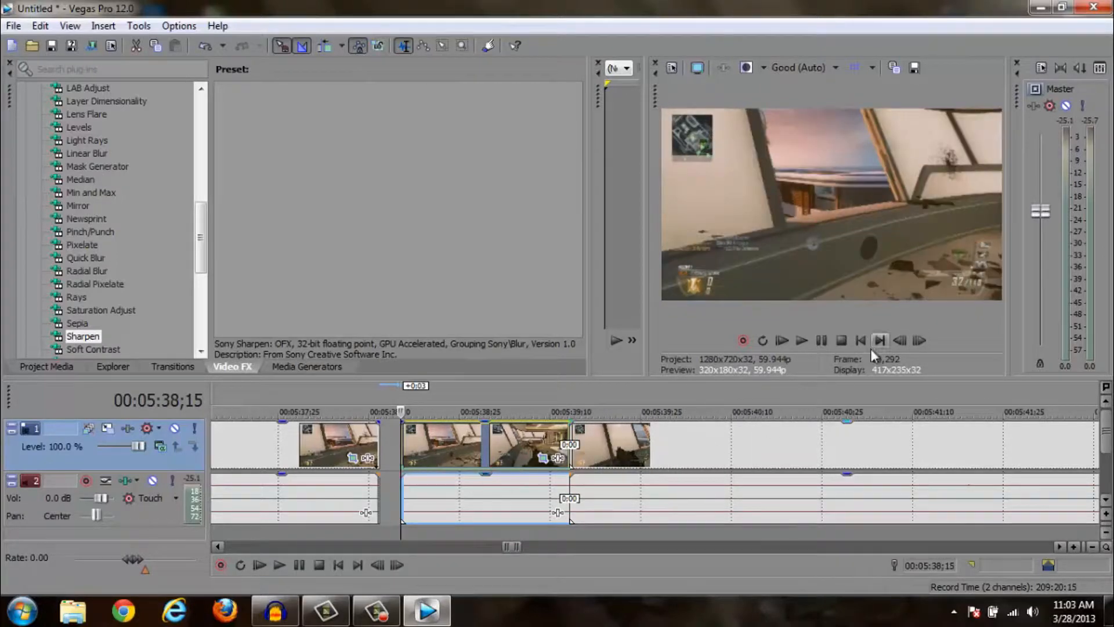
left_click(804, 342)
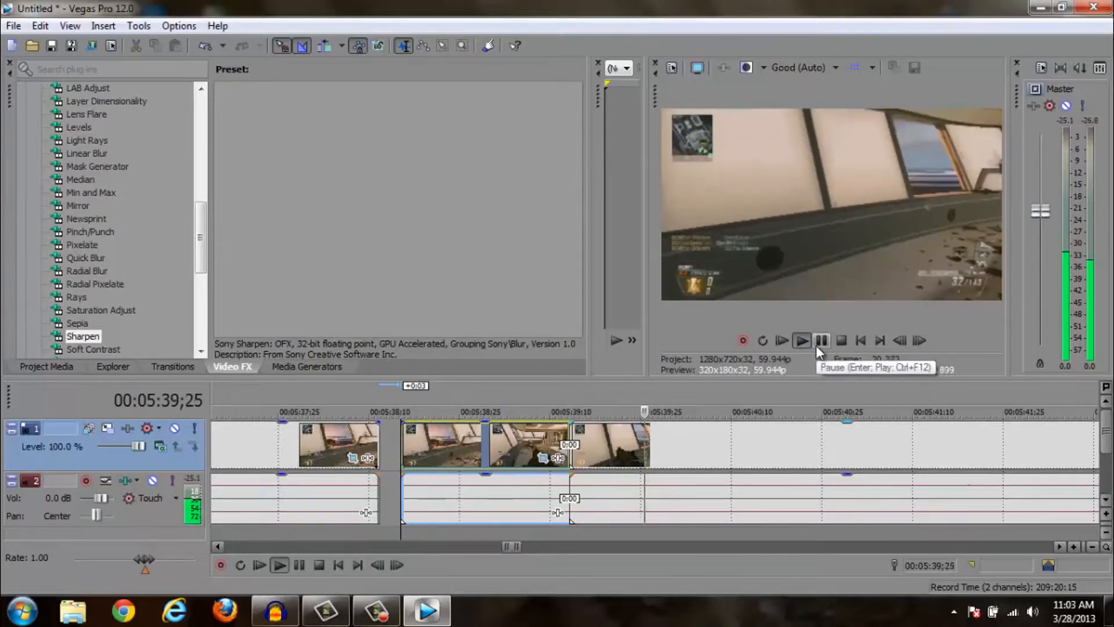
Raise the velocity line on the short clip to about 17 % and play it back from 00:05:38;15
left_click(817, 344)
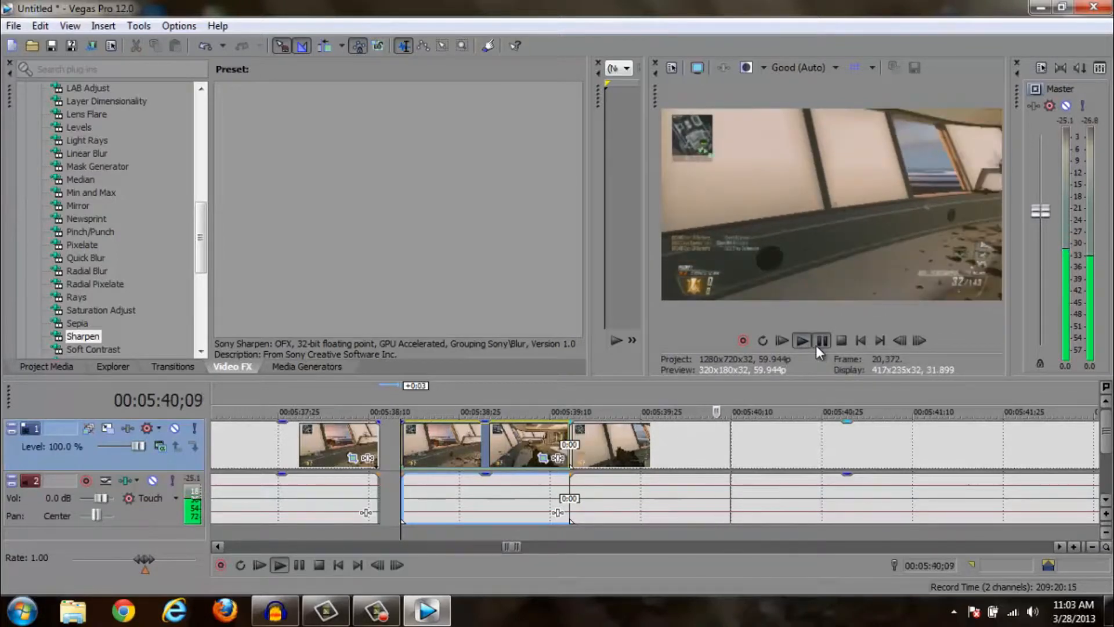
left_click(450, 446)
left_click_drag(484, 471, 490, 459)
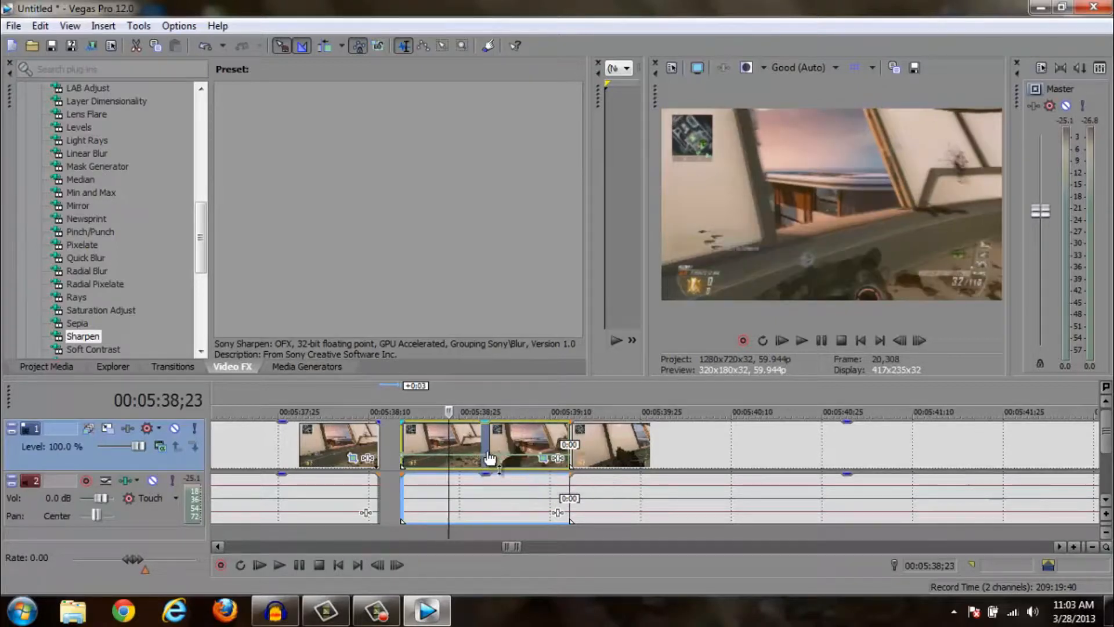
left_click(401, 455)
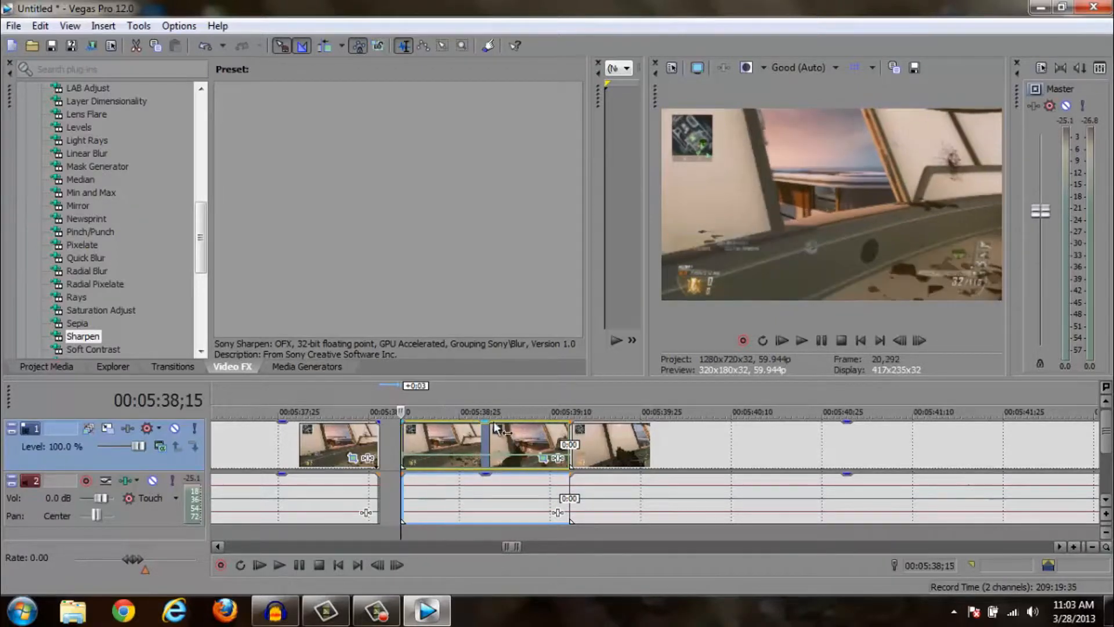
left_click(815, 343)
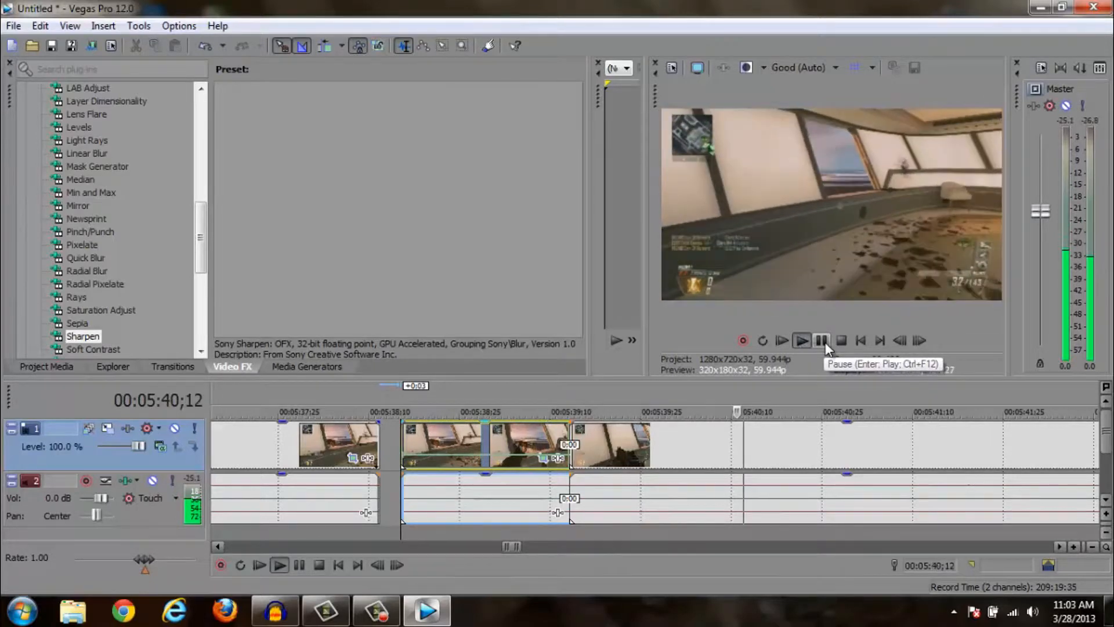
left_click(819, 342)
Move the last clip about 24 frames later, extend the short clip's end by about 19 frames and check frames within it
left_click_drag(573, 437, 726, 444)
left_click(567, 441)
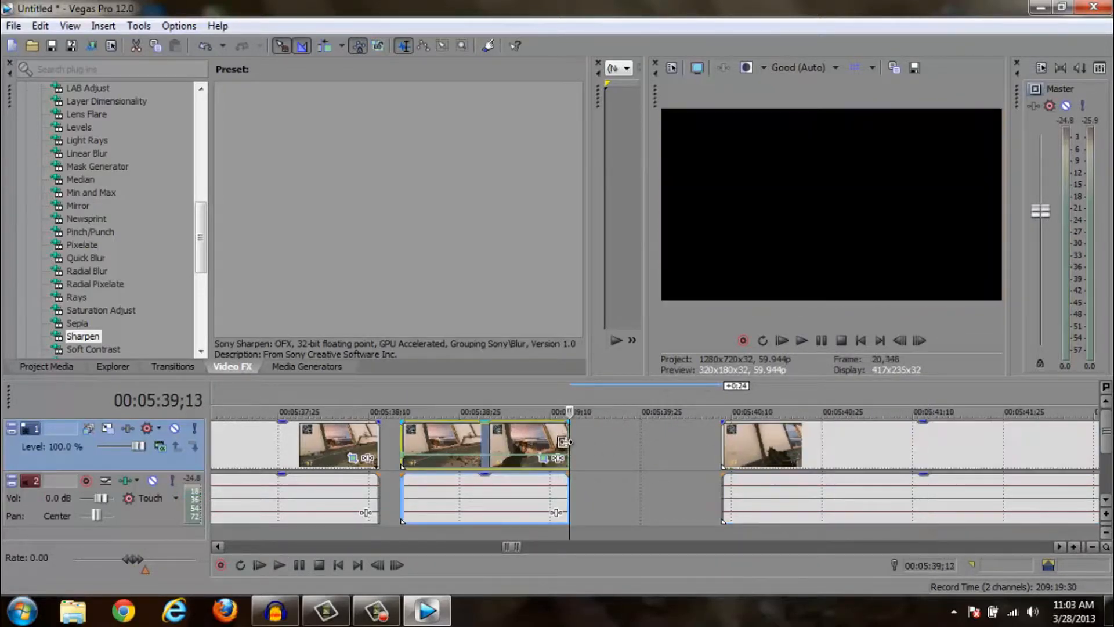
left_click_drag(569, 441, 667, 439)
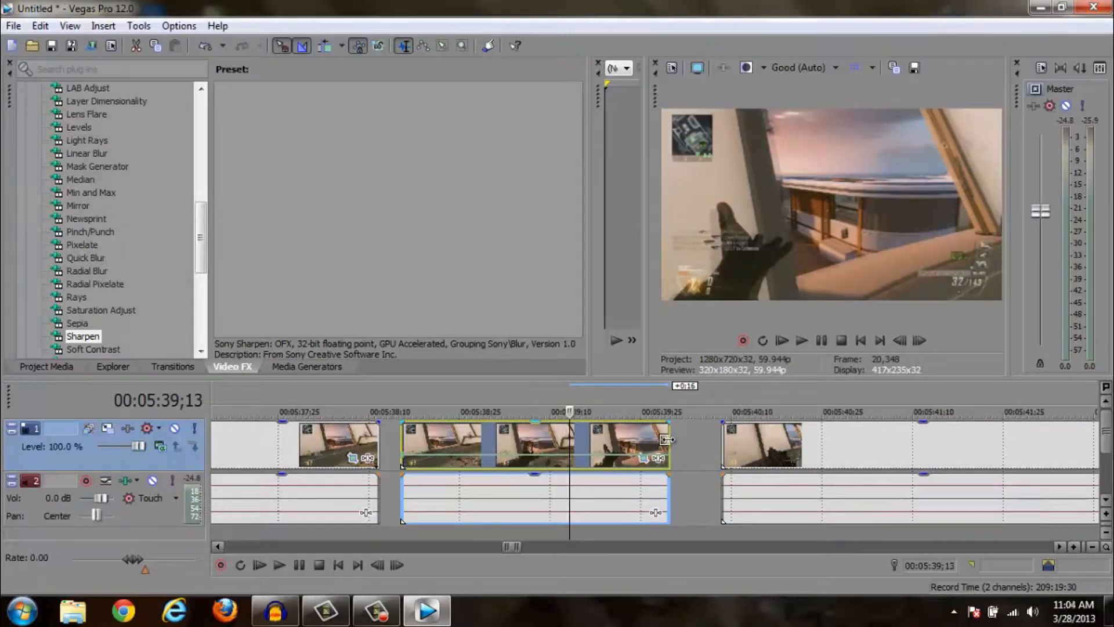
left_click_drag(667, 439, 688, 440)
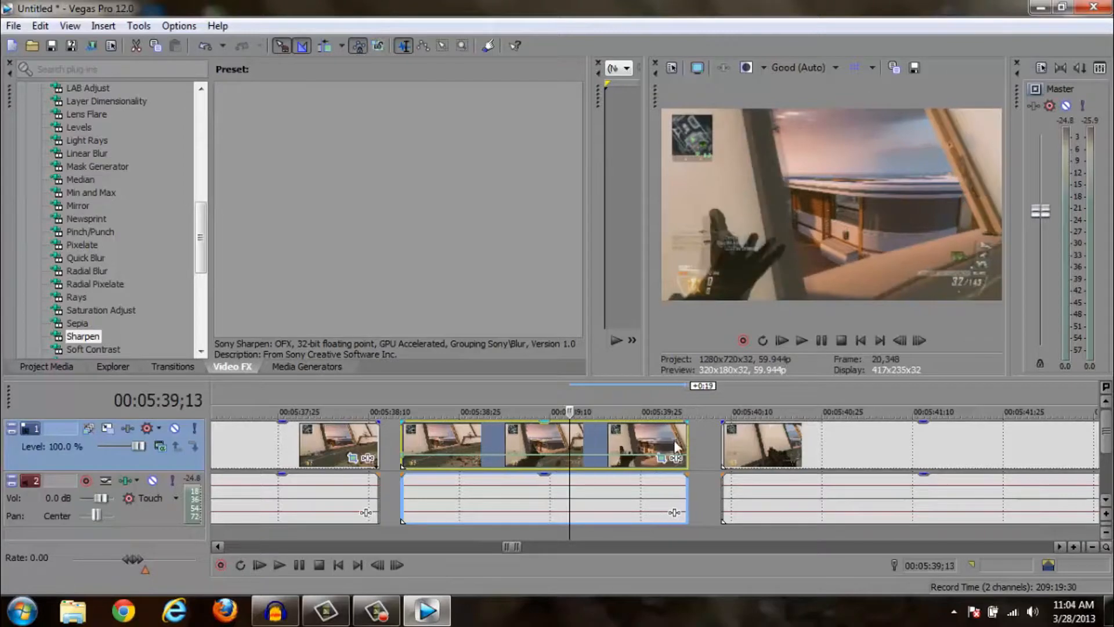
left_click(657, 441)
left_click(673, 440)
left_click(619, 442)
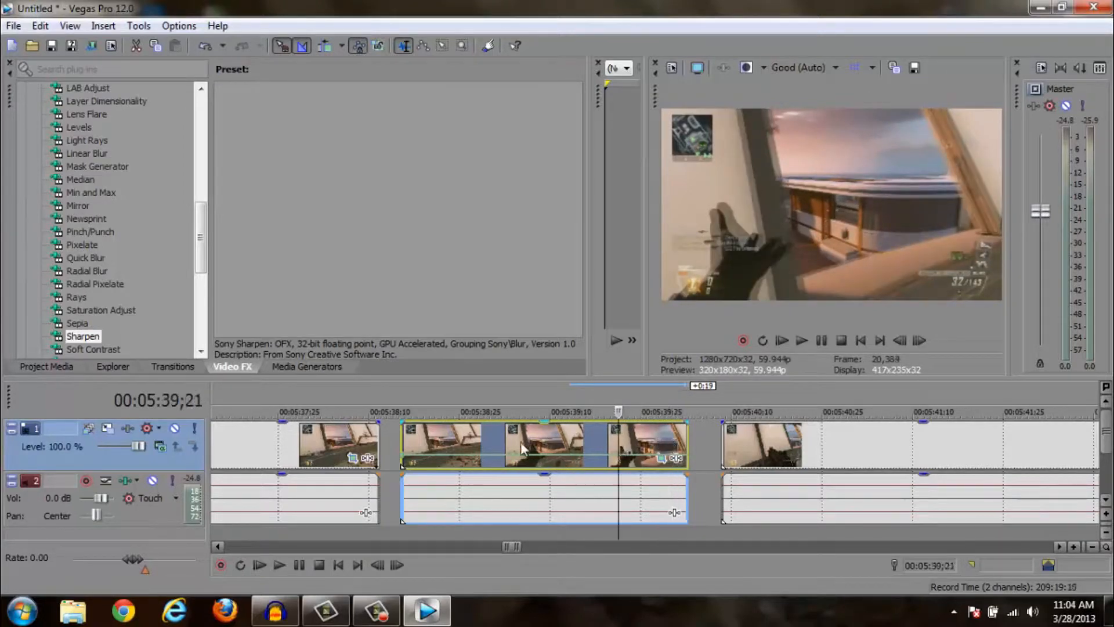
left_click(504, 442)
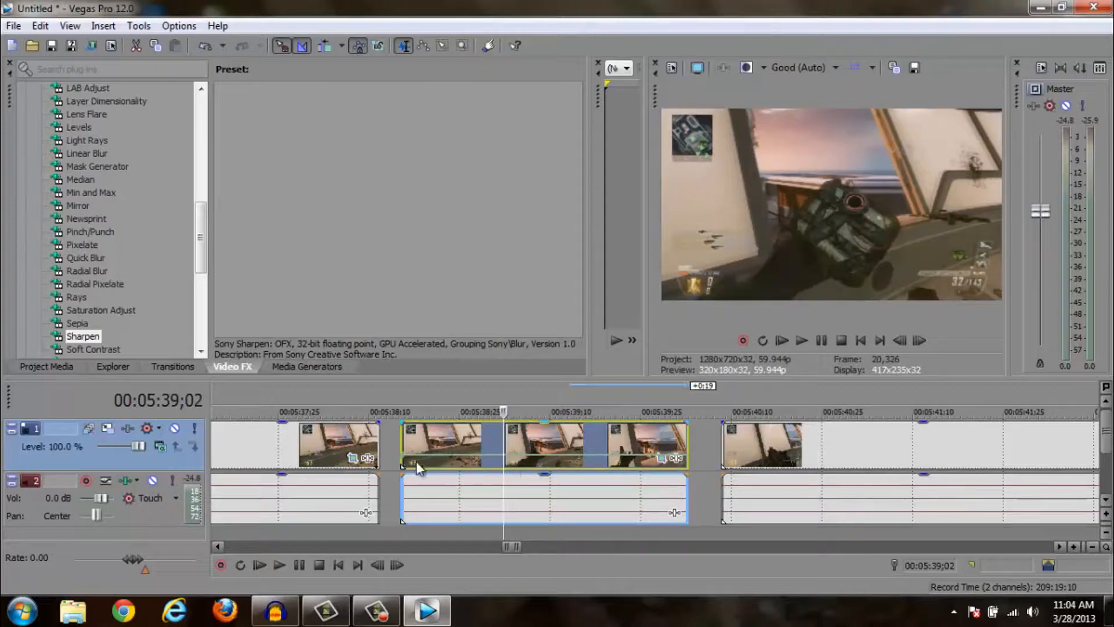
Shape the short clip's velocity line with raised points at 00:05:38;21 and 00:05:38;25, falling to a low point around 00:05:39;04
left_click(463, 461)
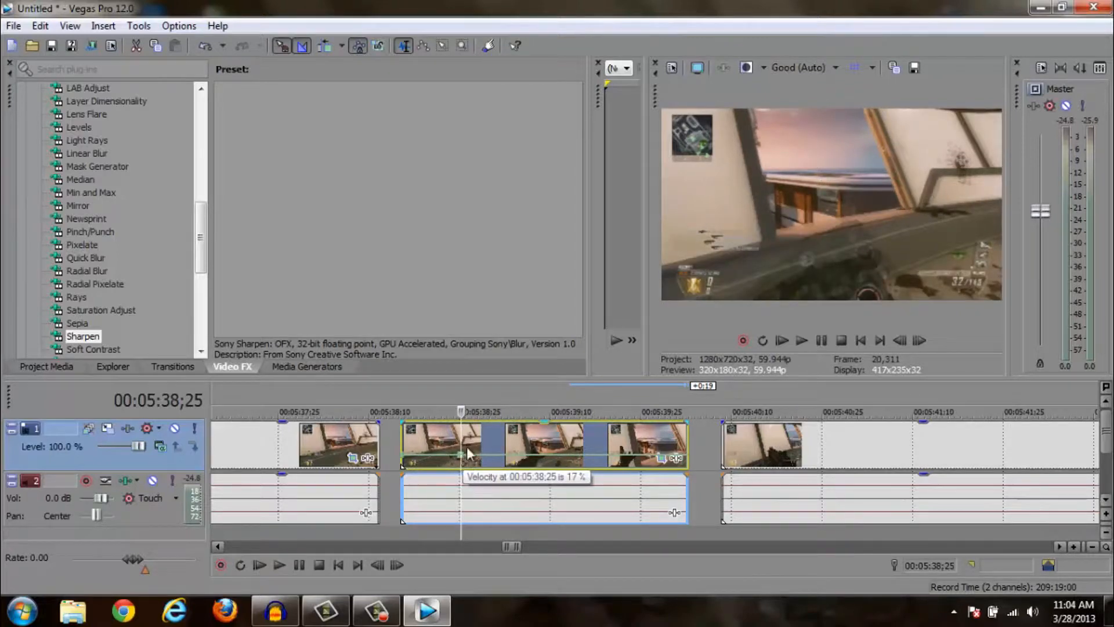
left_click_drag(441, 458, 439, 463)
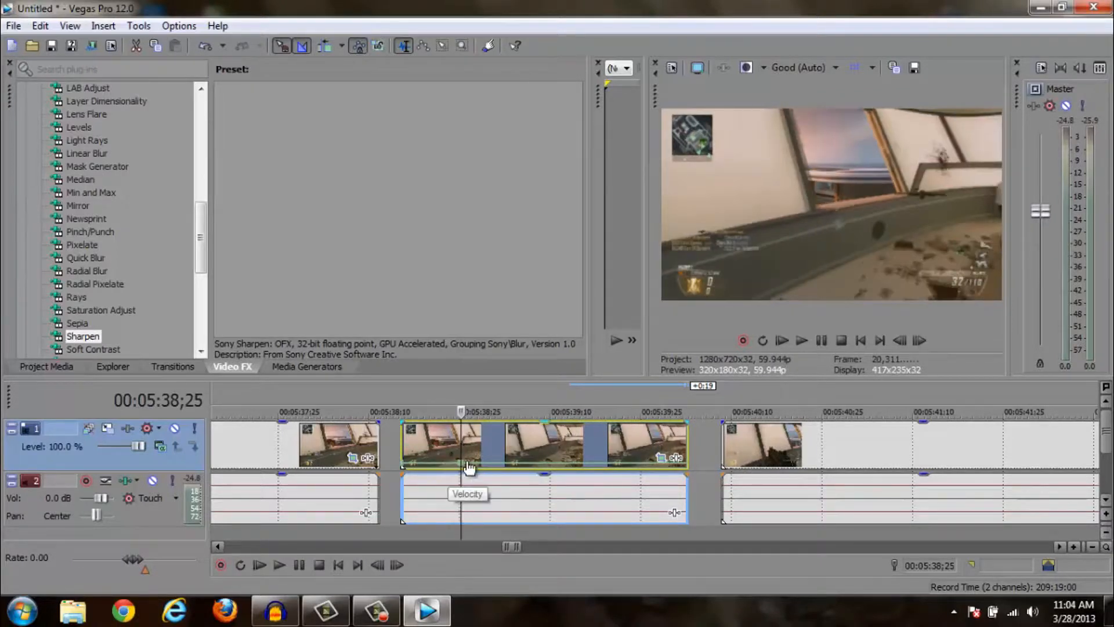
left_click(441, 463)
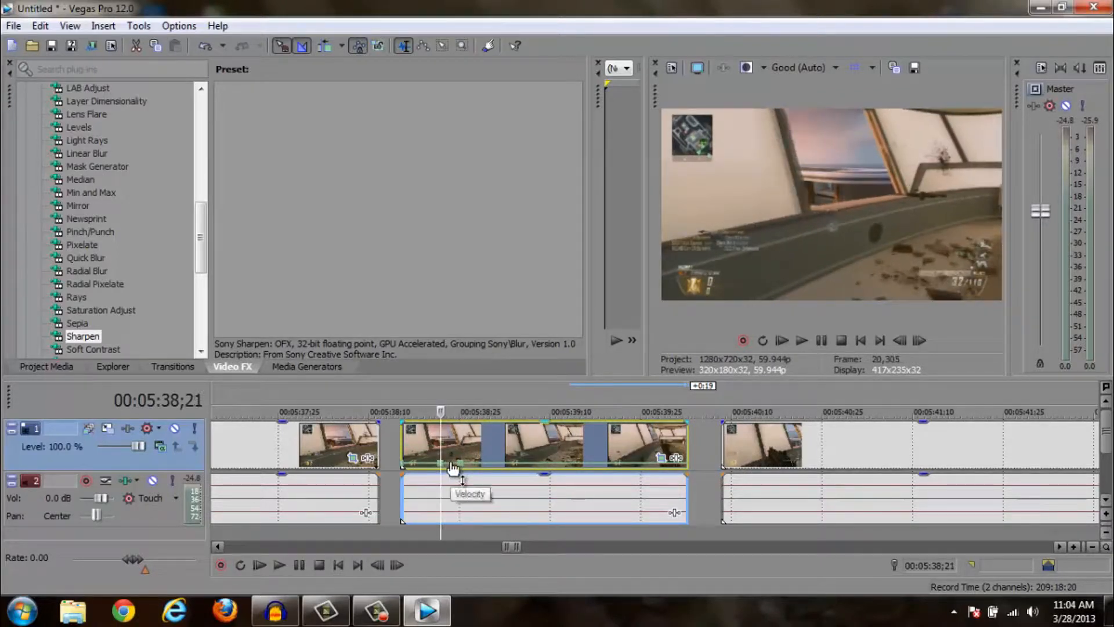
left_click_drag(453, 463, 521, 469)
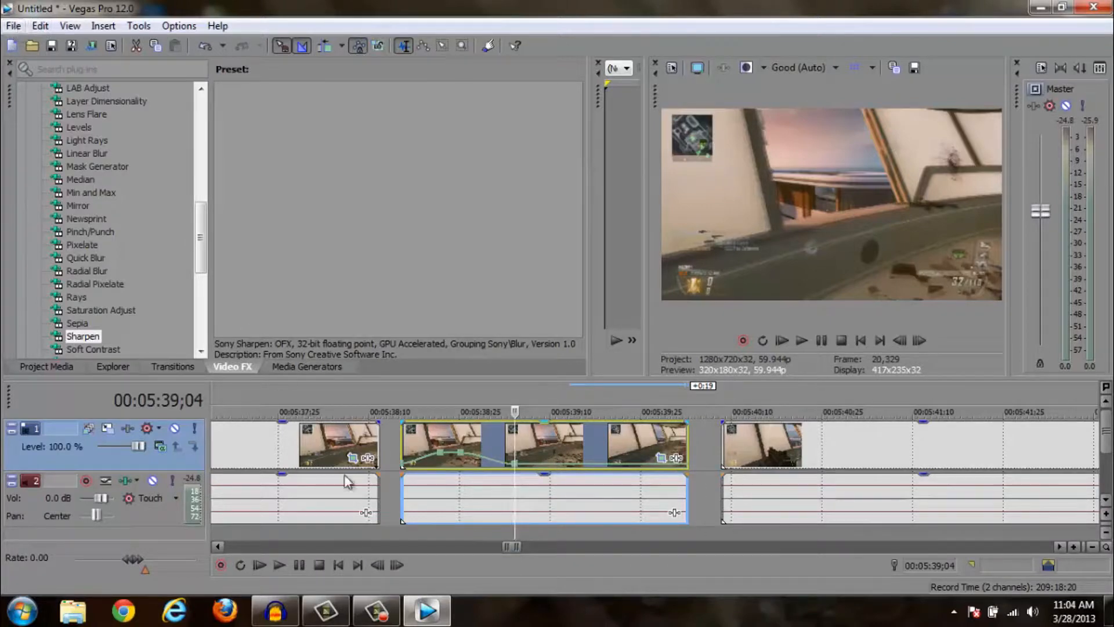
Select all clips on the timeline and delete them
key("ctrl+a")
right_click(492, 450)
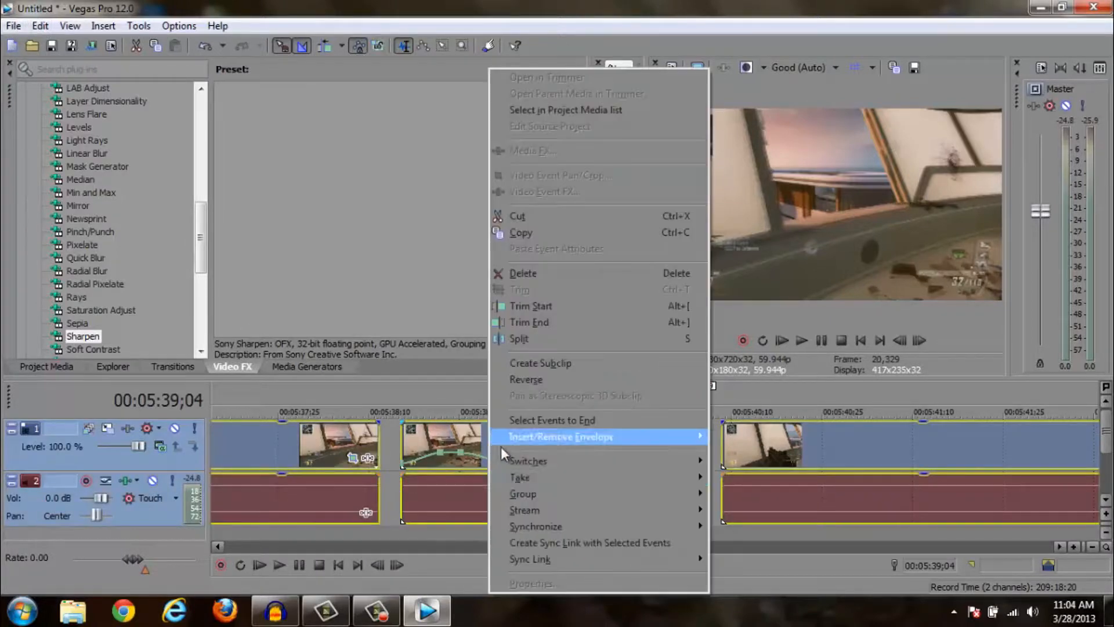
left_click(543, 272)
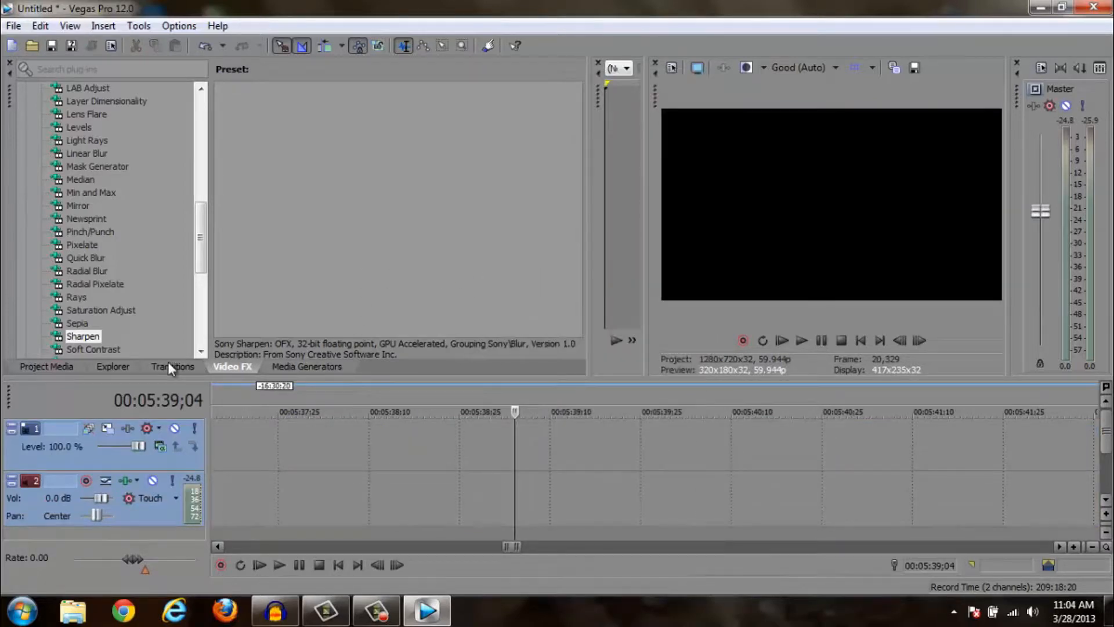
Add Demolition 108-10.mp4 from the project media to the empty tracks and move it to the start of the timeline
left_click(110, 365)
left_click(70, 365)
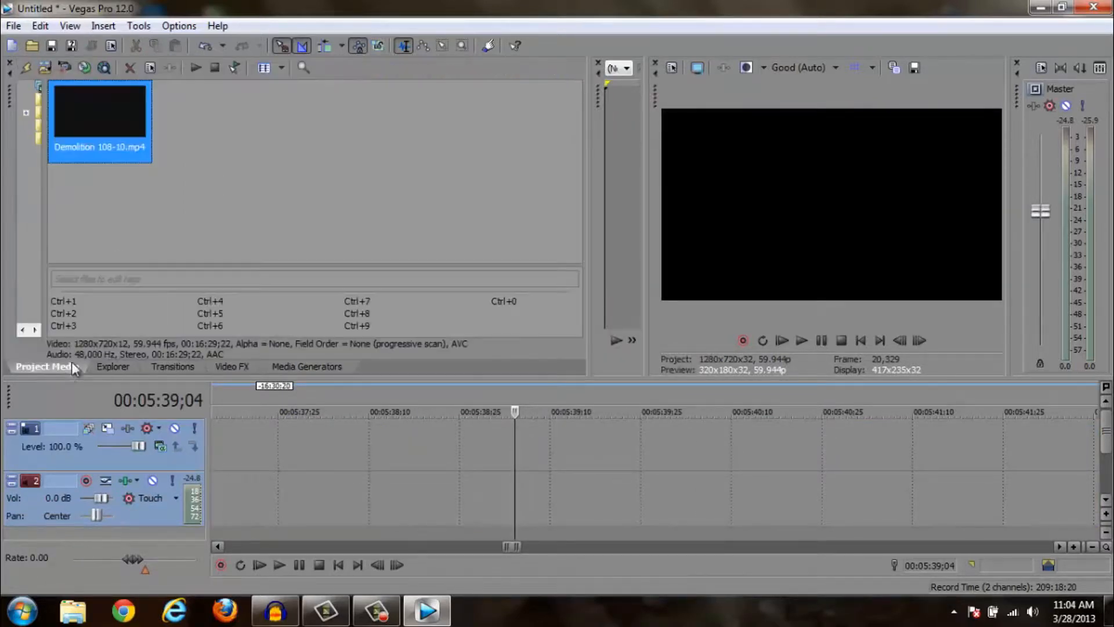
left_click_drag(119, 142, 239, 485)
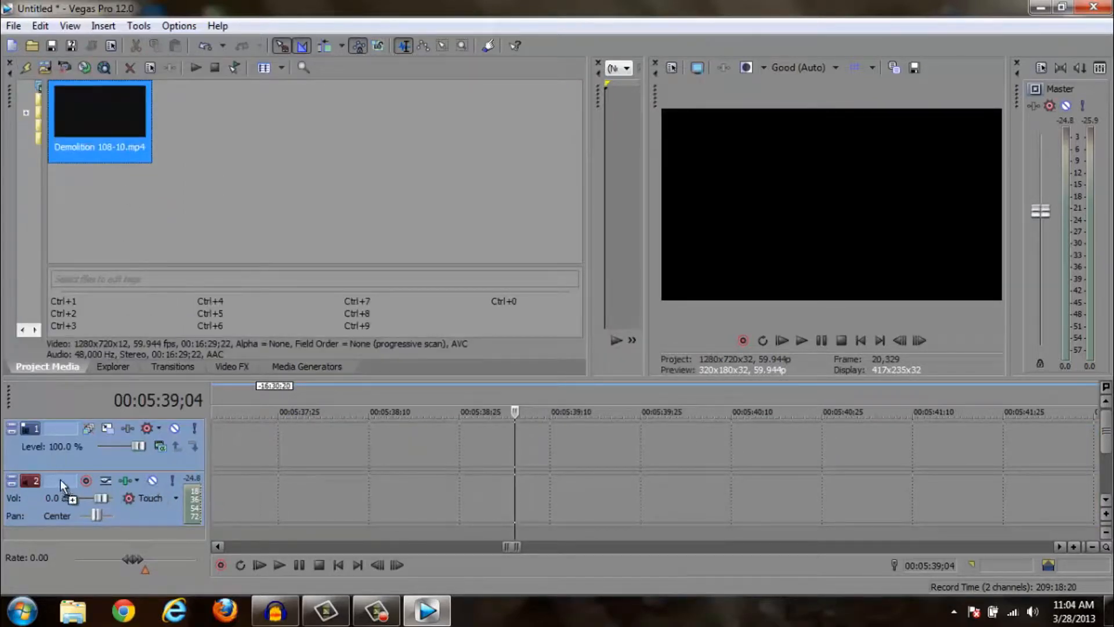
left_click_drag(60, 479, 644, 468)
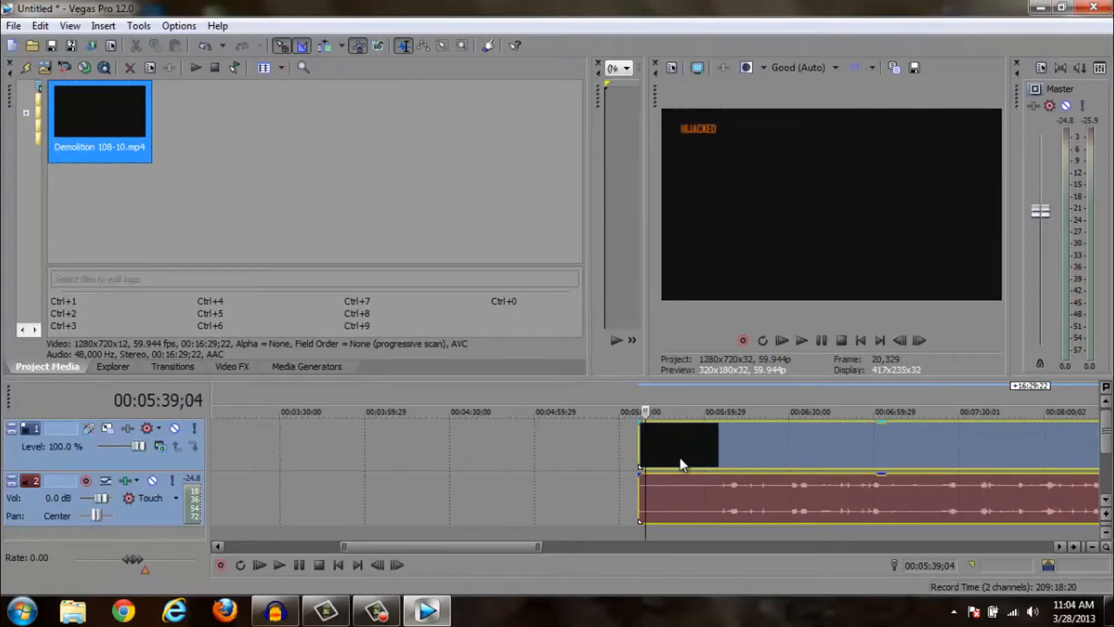
scroll(676, 458, "down", 4)
left_click_drag(522, 457, 193, 455)
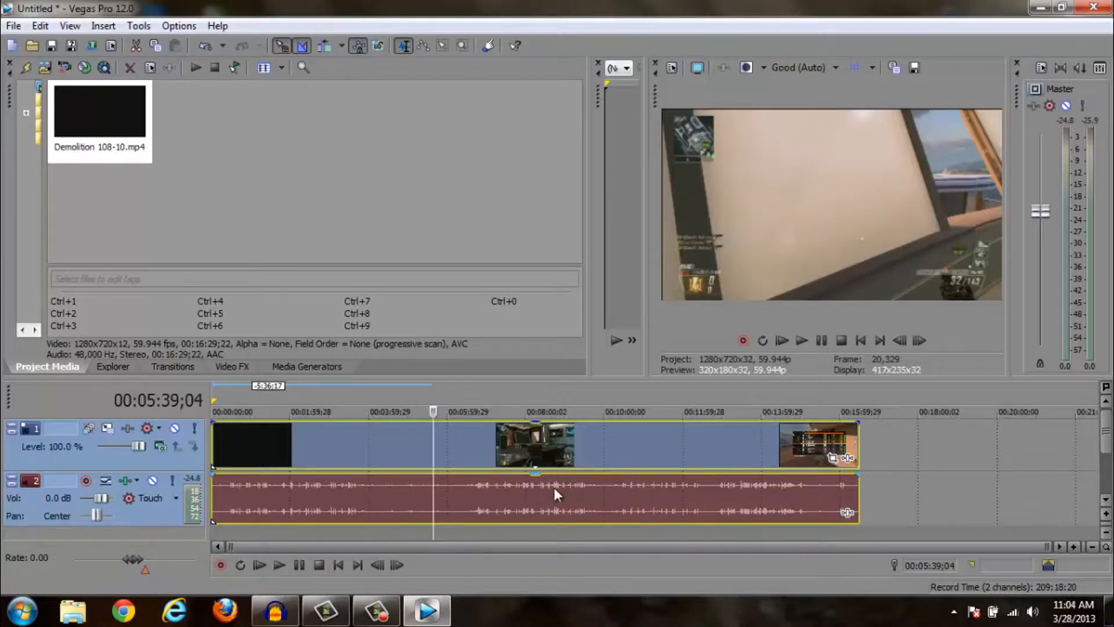
Select the clip's video part and its audio part in turn to examine each one
scroll(555, 493, "up", 1)
scroll(629, 487, "up", 2)
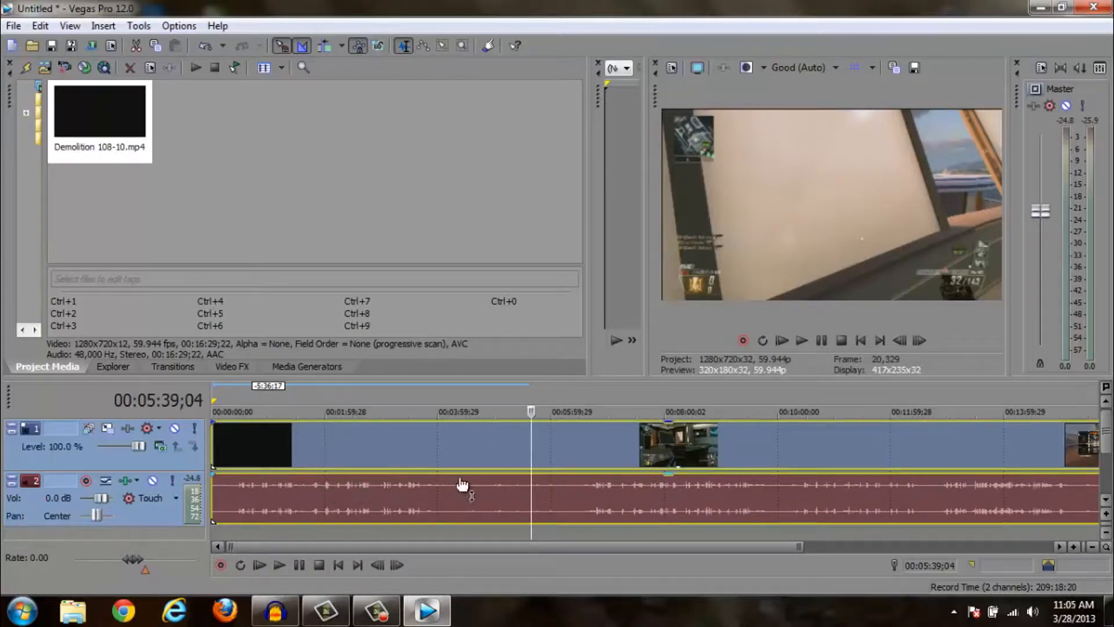
left_click_drag(464, 483, 465, 477)
left_click(600, 454)
left_click(549, 492)
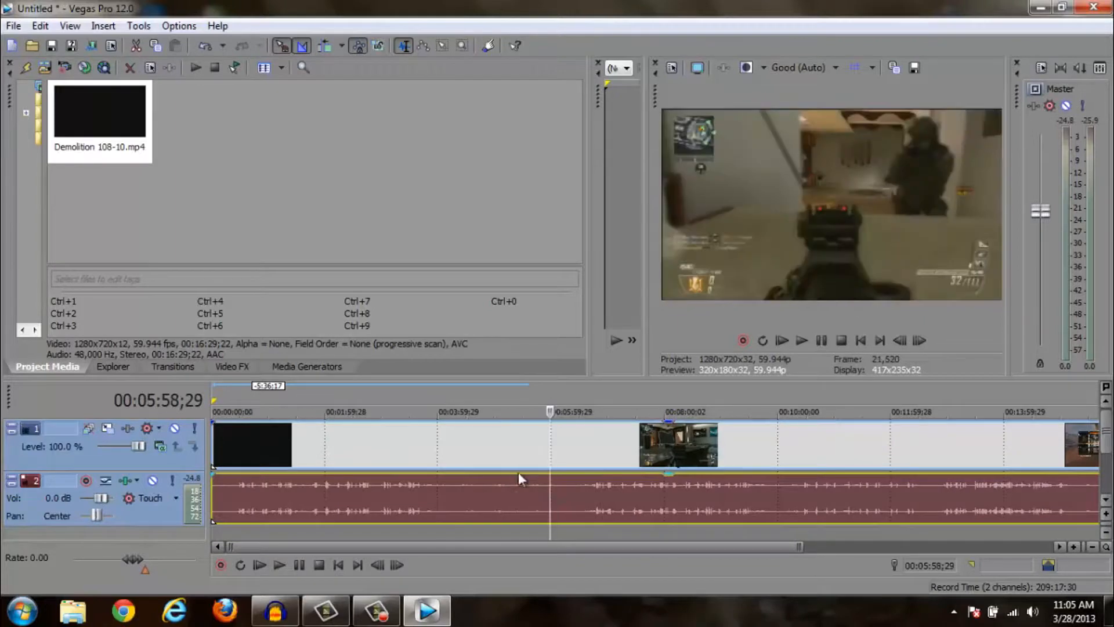
left_click(506, 441)
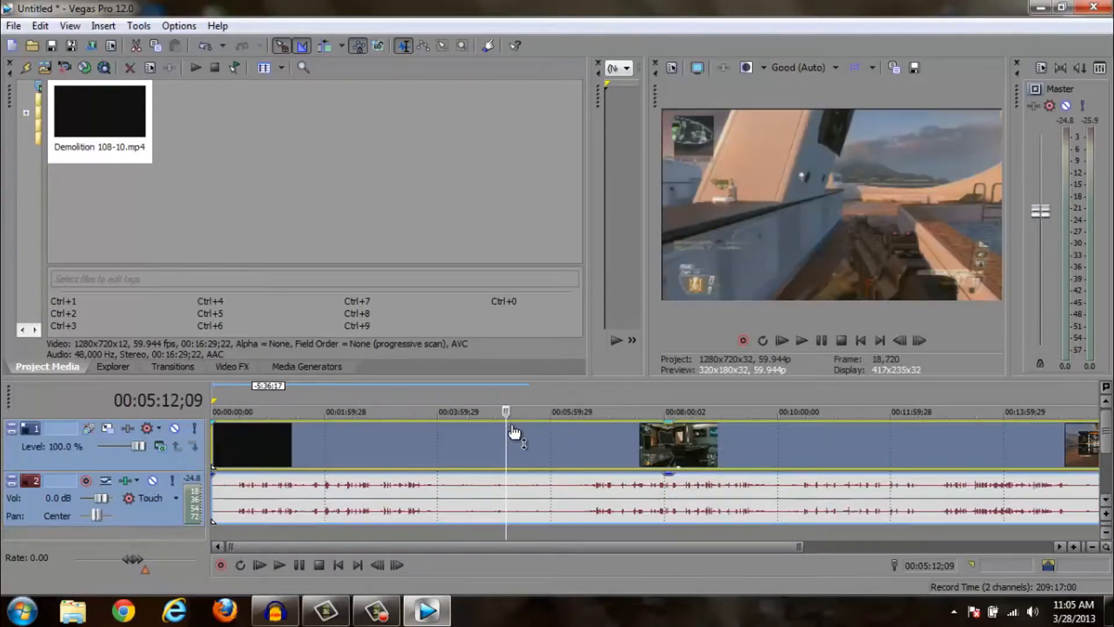
mouse_move(513, 431)
left_mouse_down()
mouse_move(510, 450)
mouse_move(509, 410)
left_mouse_up()
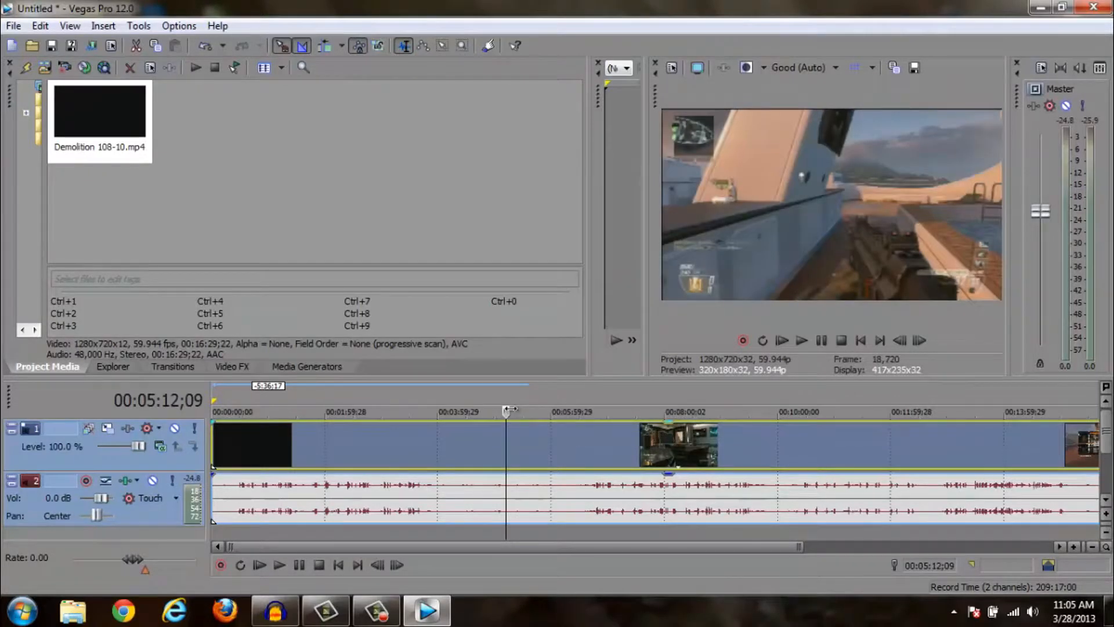
left_click(467, 489)
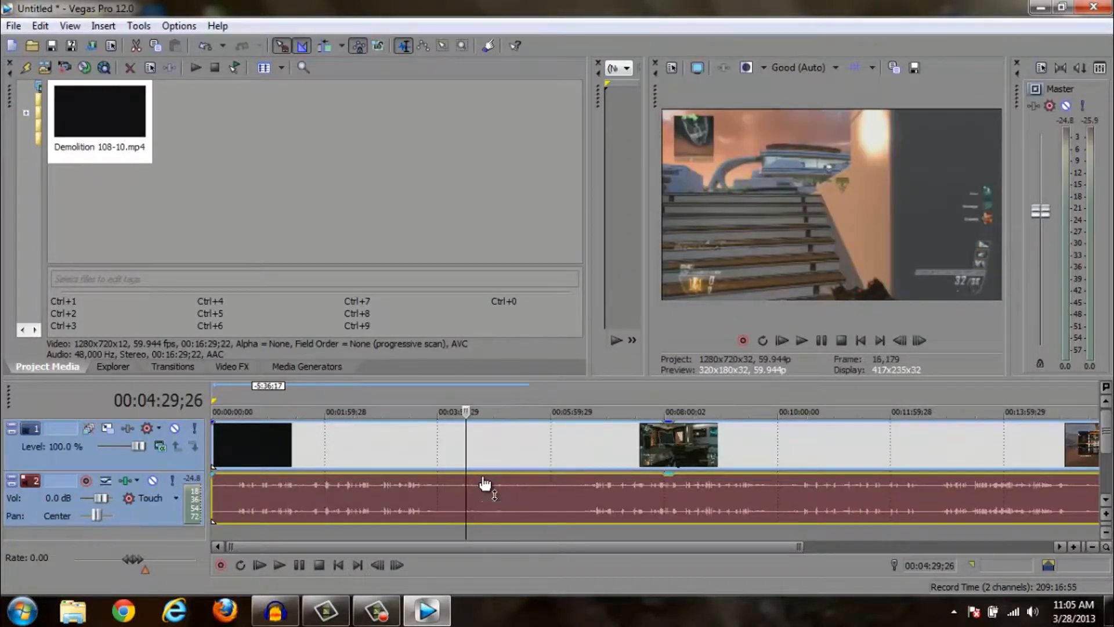
mouse_move(479, 487)
left_mouse_down()
mouse_move(487, 516)
mouse_move(492, 474)
left_mouse_up()
Try a volume of 12 dB on the audio track and set it back to 0 dB
double_click(57, 499)
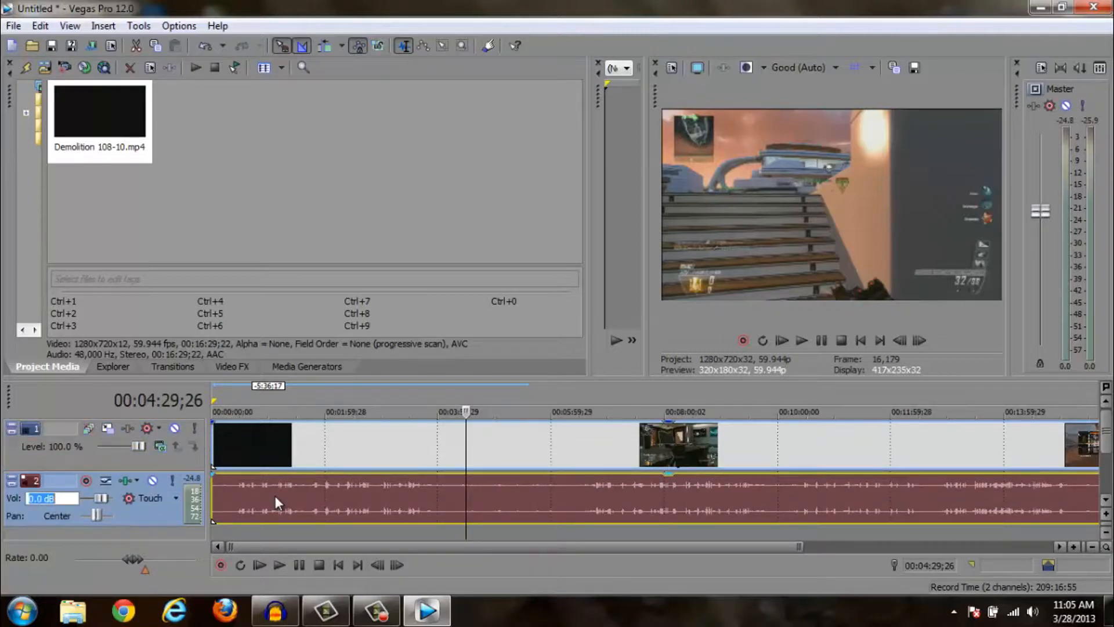
type("12")
key("Return")
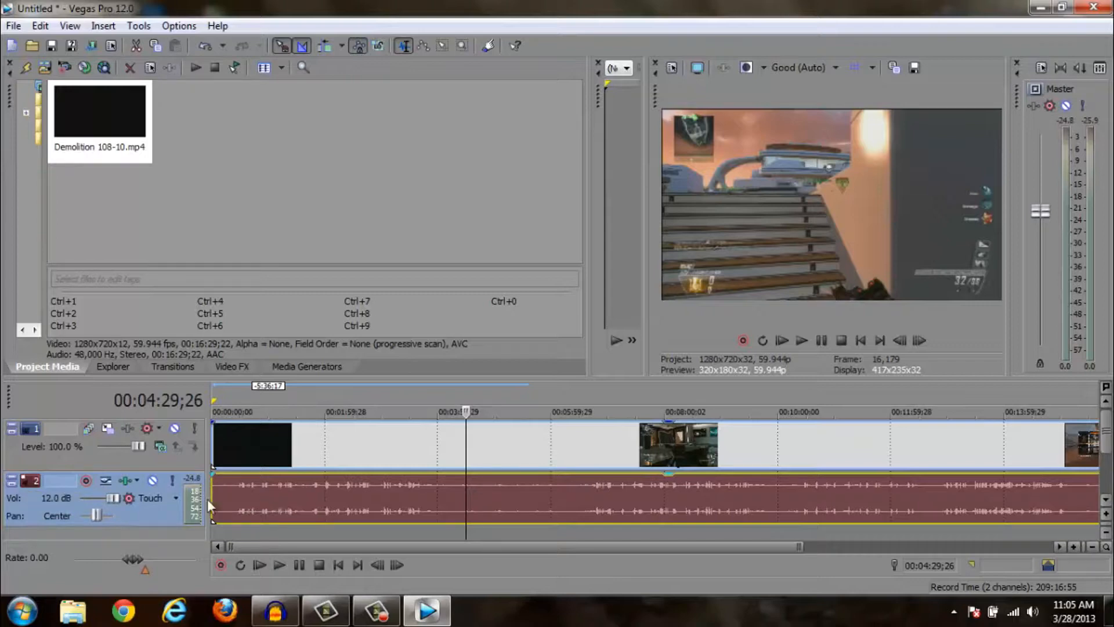
double_click(55, 496)
type("0")
key("Return")
Import the audio file Sharpshooter 28-1.wma from the Finished folder into the project media
scroll(1106, 439, "down", 2)
left_click(14, 25)
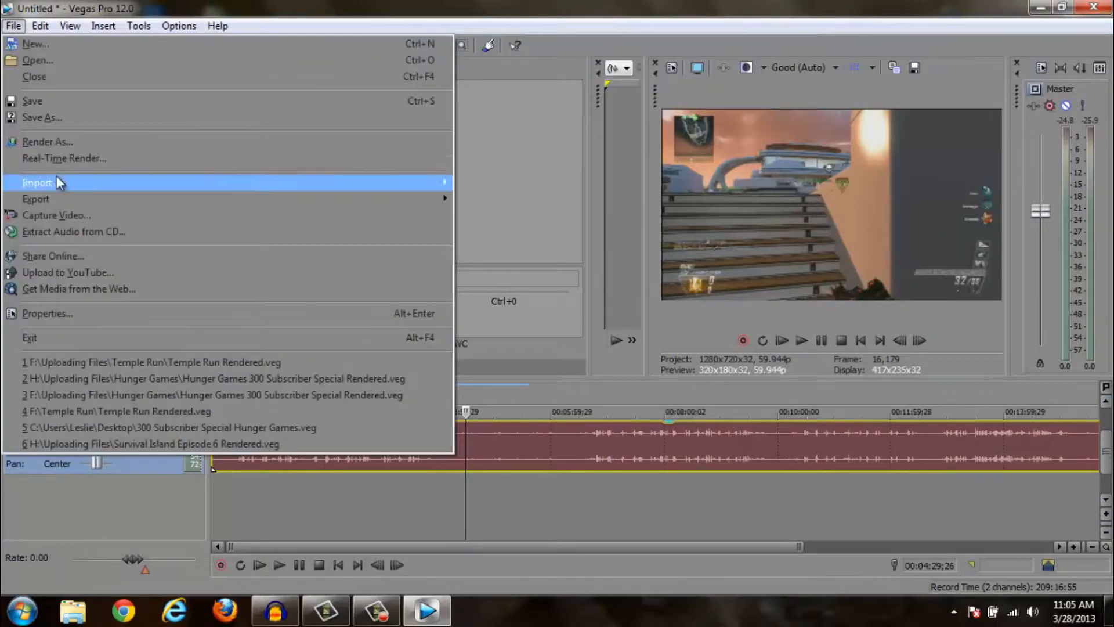
mouse_move(446, 185)
left_click(483, 179)
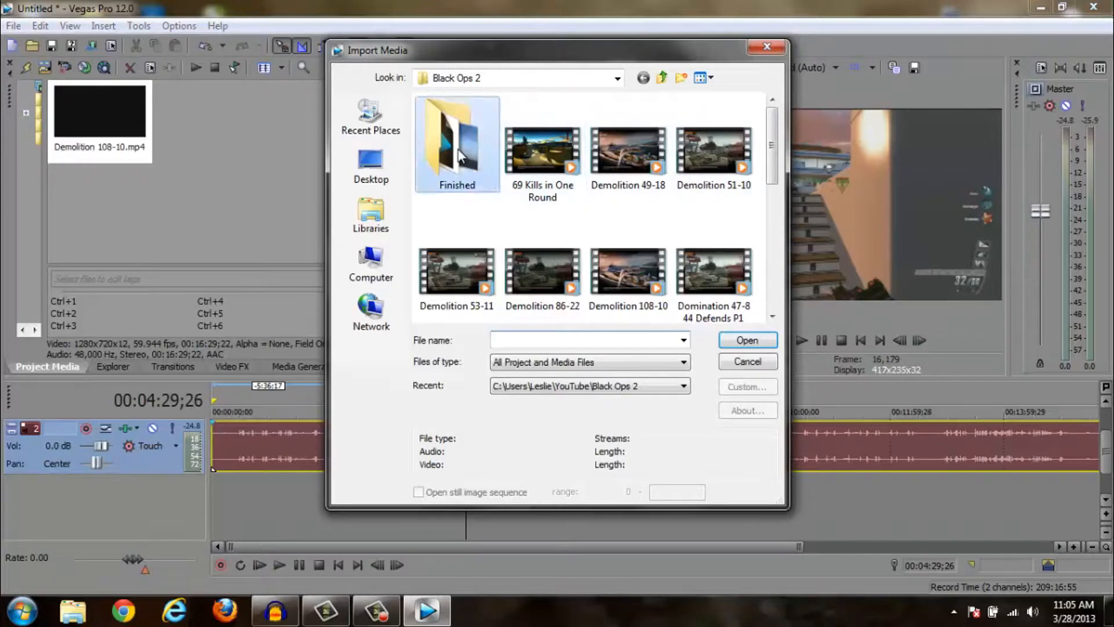
double_click(460, 157)
left_click_drag(776, 183, 788, 281)
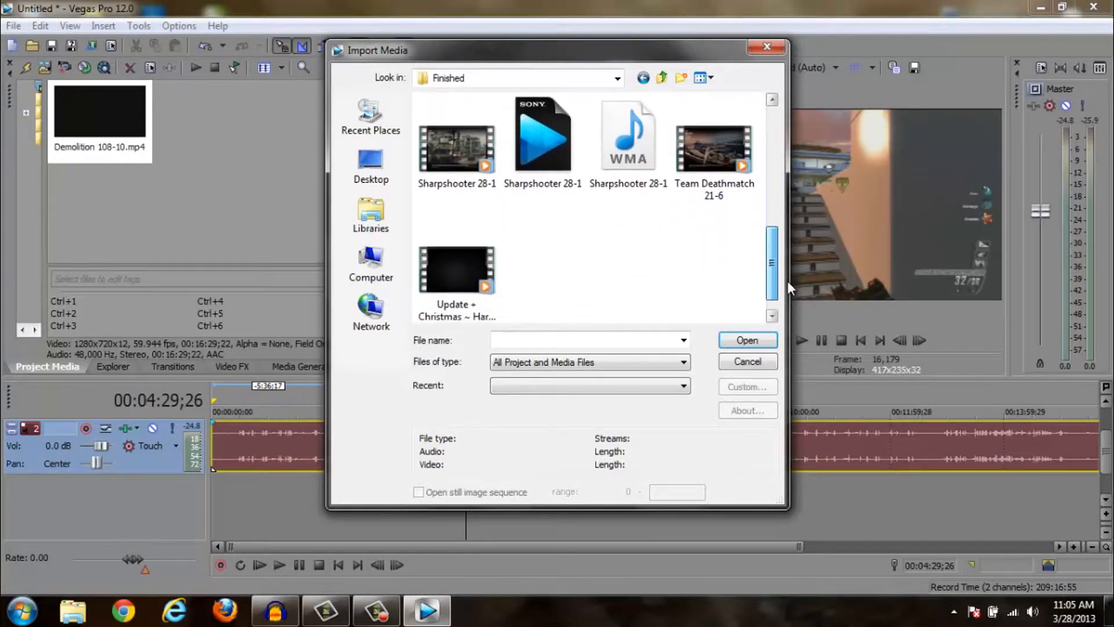
double_click(652, 170)
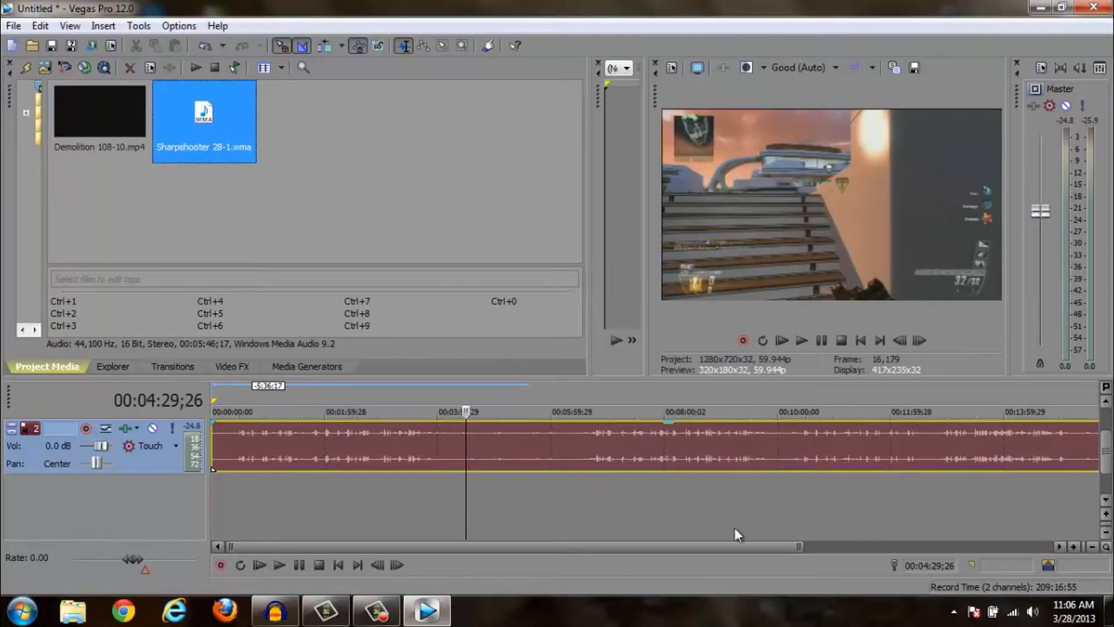
Insert a new audio track below the existing audio track
right_click(524, 492)
left_click(262, 164)
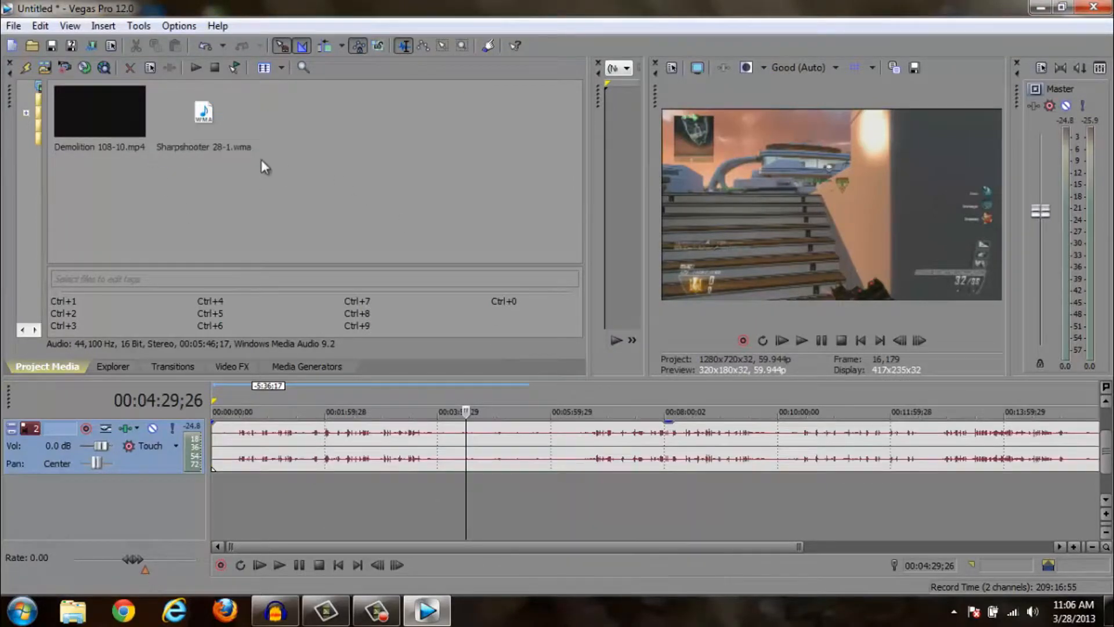
right_click(526, 512)
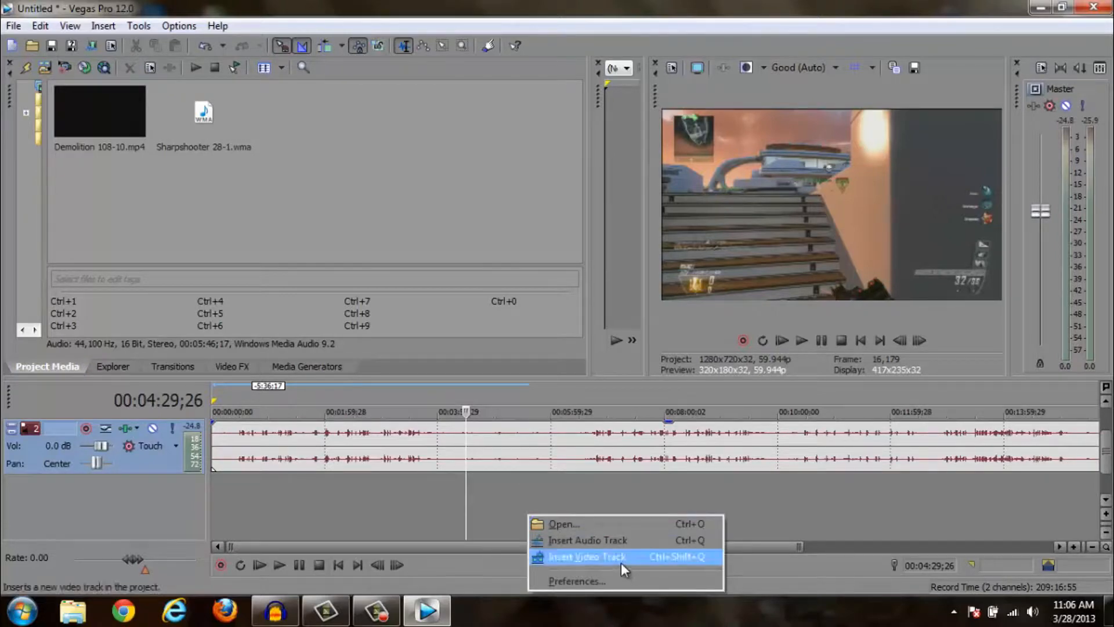
left_click(598, 539)
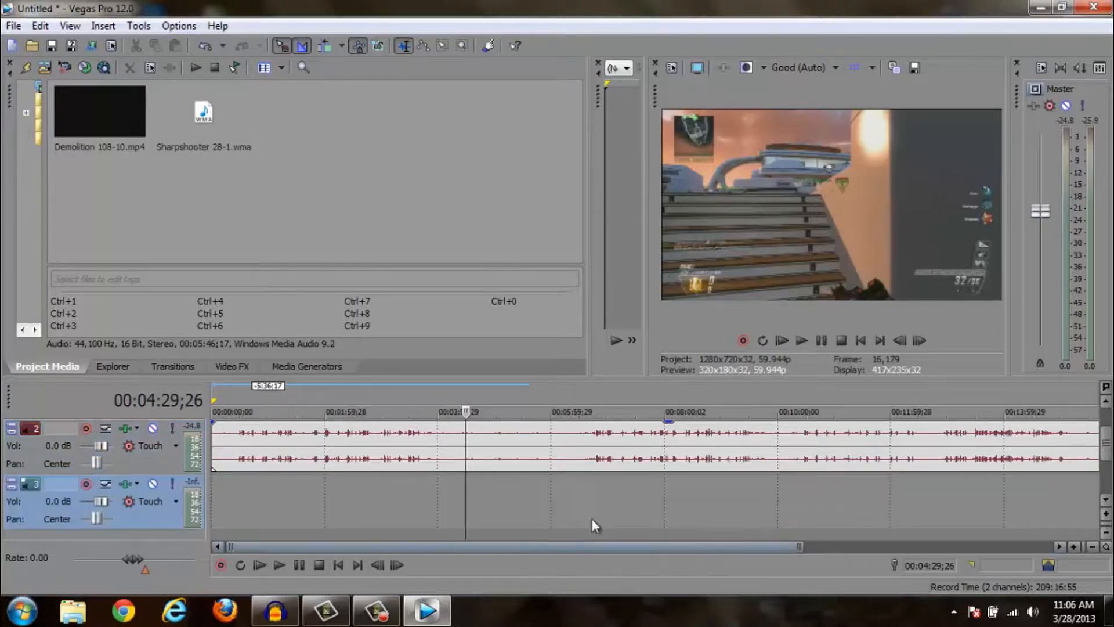
Place Sharpshooter 28-1.wma at the start of the new audio track
left_click(203, 116)
left_click_drag(268, 352, 224, 496)
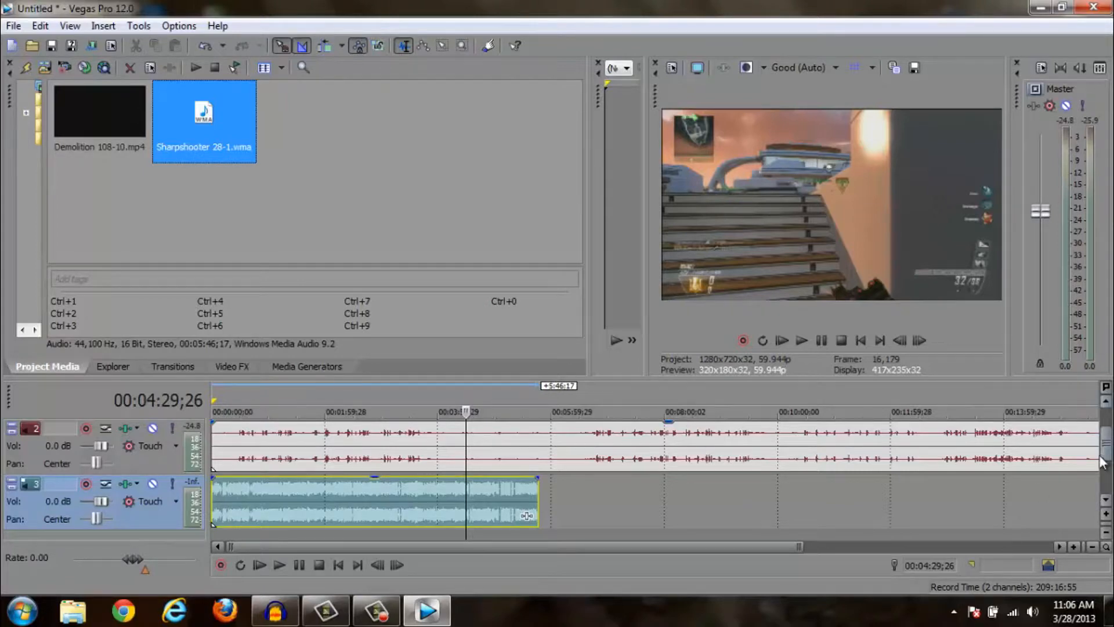
left_click_drag(1105, 453, 1105, 428)
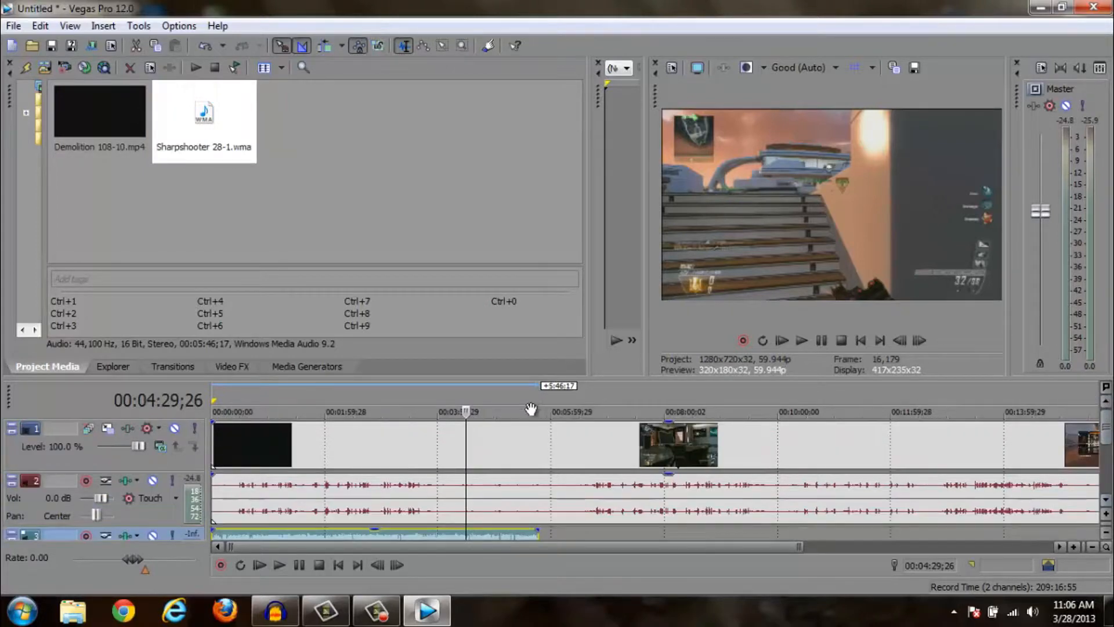
scroll(690, 481, "down", 2)
left_click(641, 436)
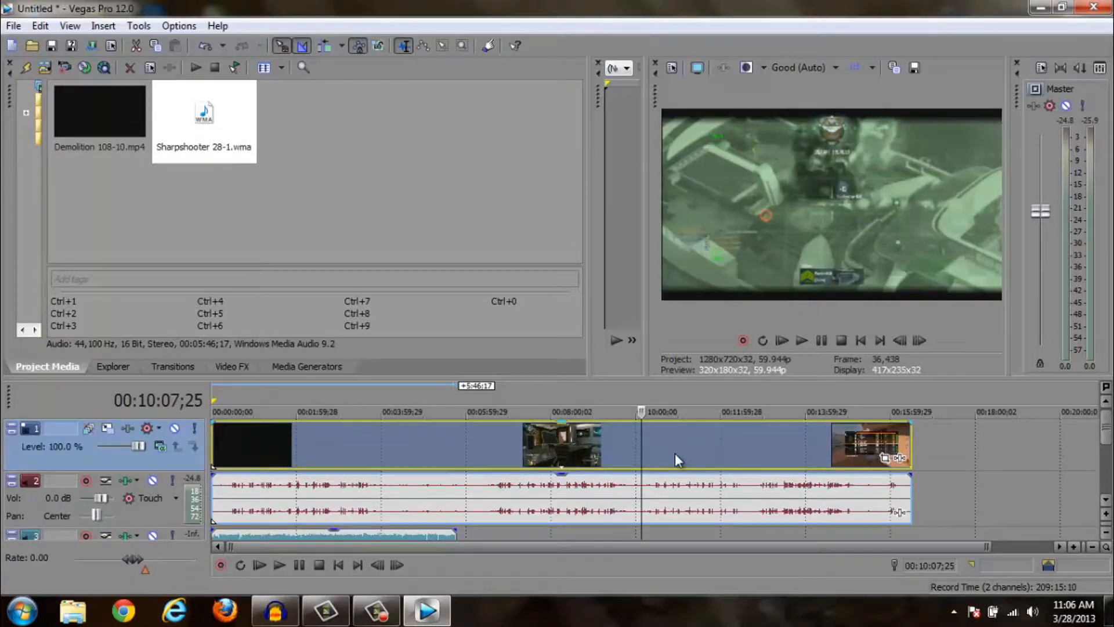
left_click_drag(658, 455, 1065, 442)
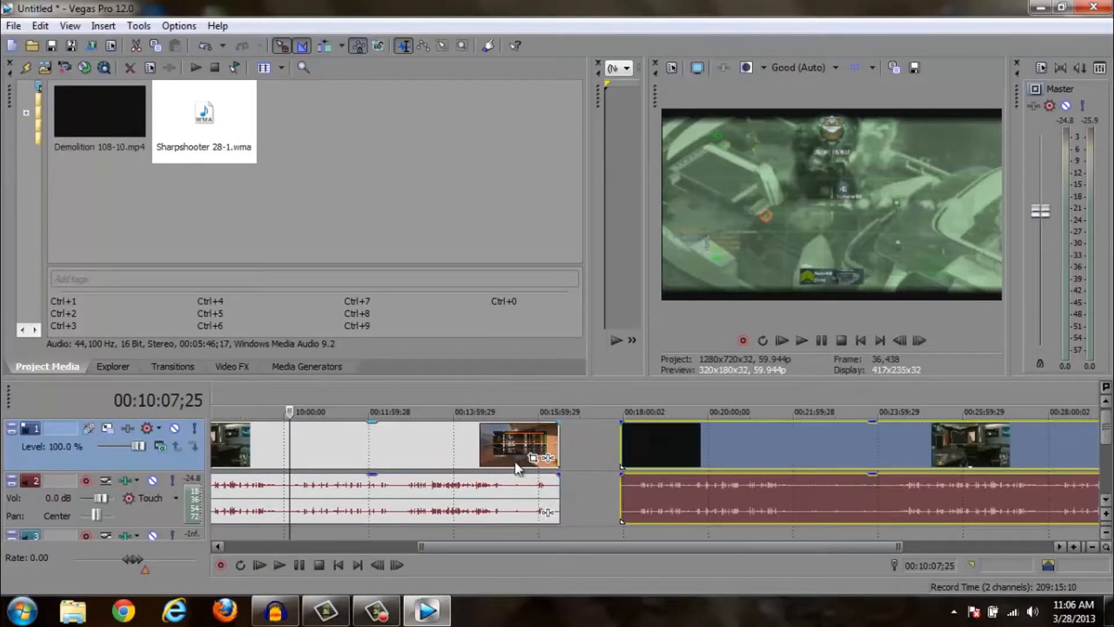
left_click(40, 25)
left_click(50, 39)
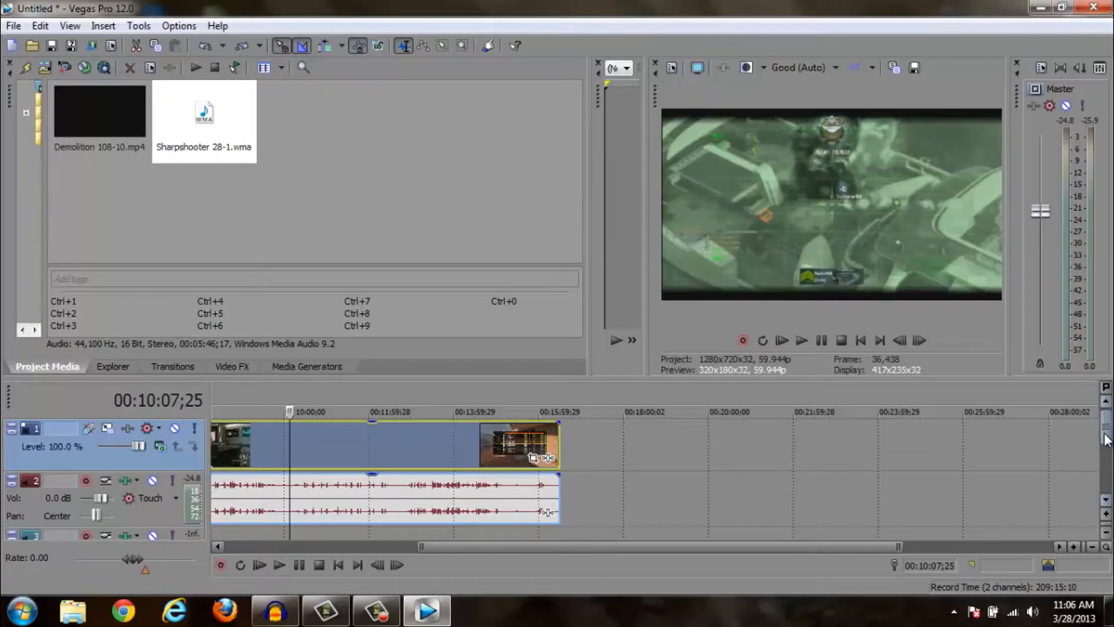
Delete the added audio track that holds Sharpshooter 28-1.wma
left_click_drag(1106, 432, 1105, 448)
left_click_drag(543, 548, 352, 548)
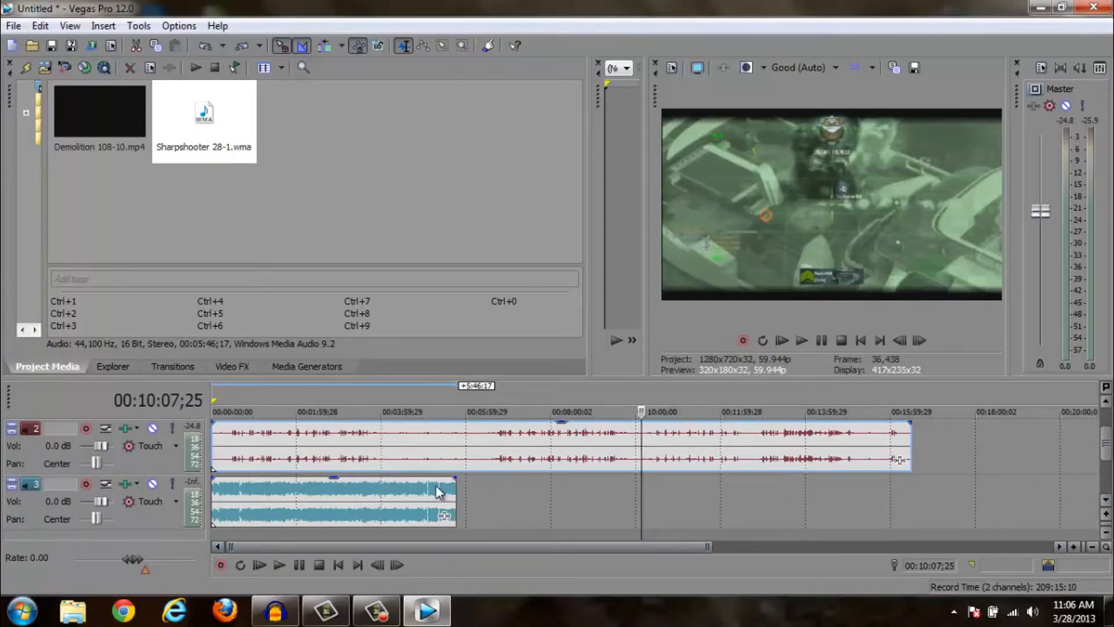
right_click(531, 503)
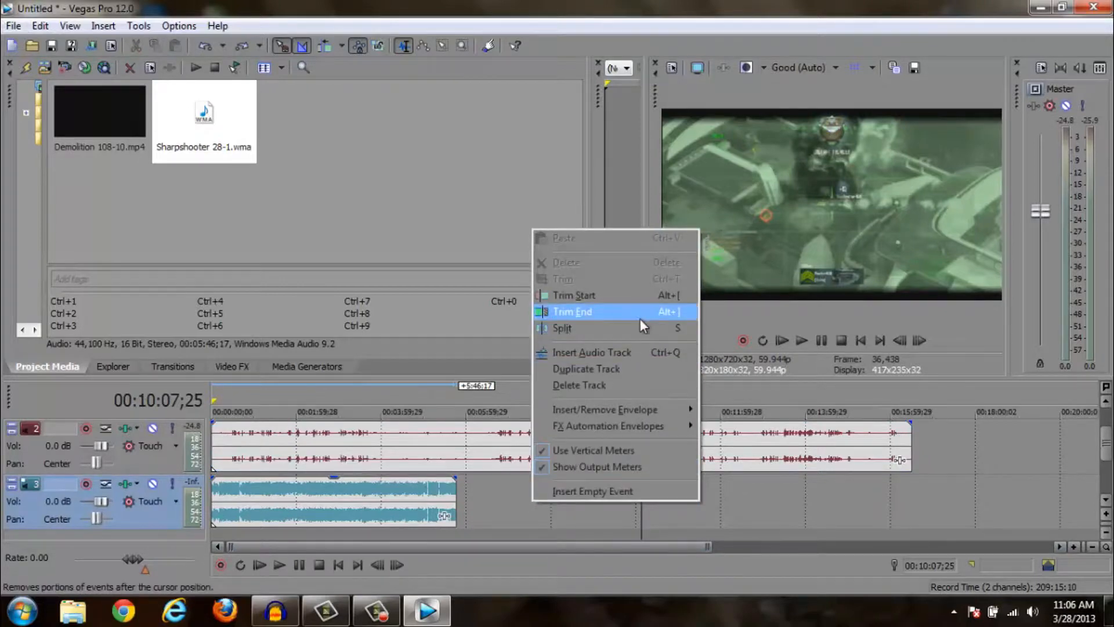
left_click(625, 385)
Import 69 Kills in One Round.mp4 from the Black Ops 2 folder and place it directly against the end of the first clip
left_click_drag(673, 548, 841, 550)
left_click_drag(1105, 462, 1106, 439)
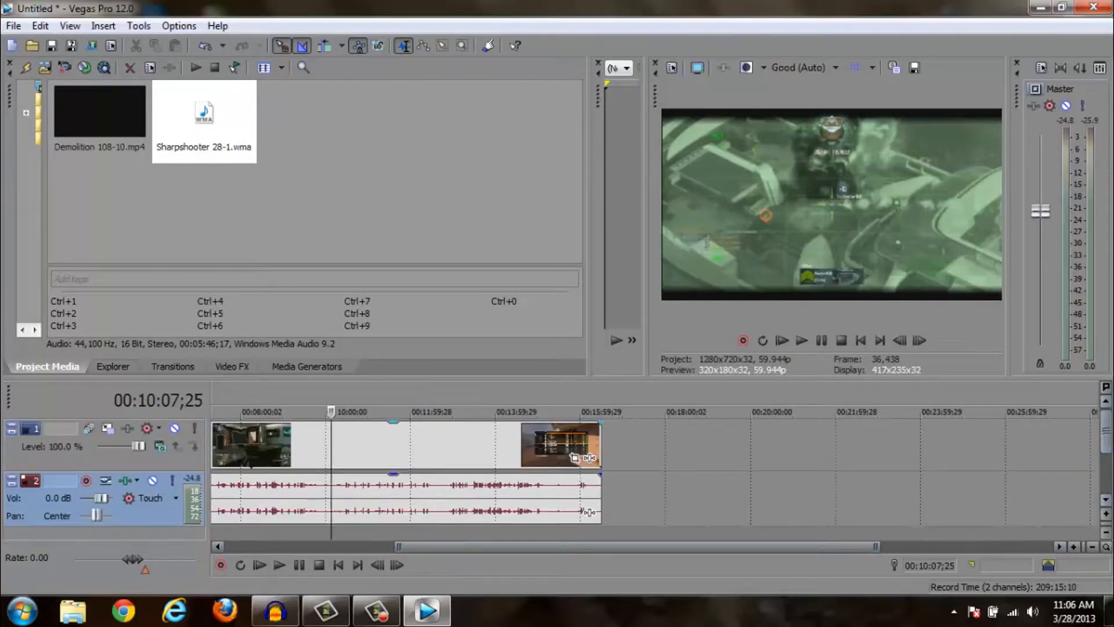
left_click(12, 27)
mouse_move(84, 178)
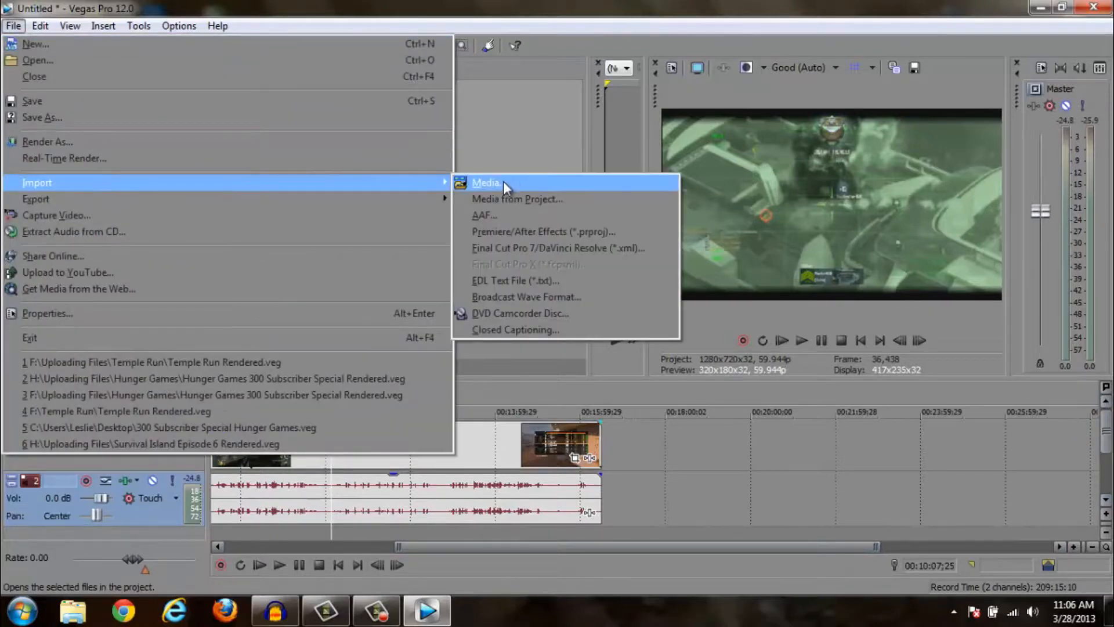
left_click(505, 182)
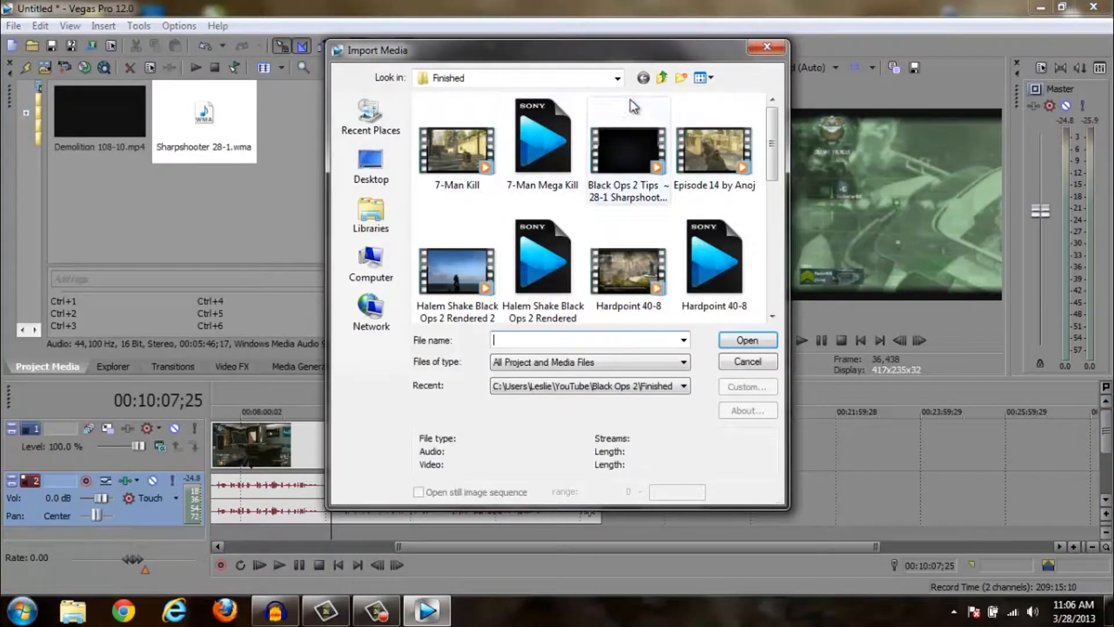
left_click(661, 80)
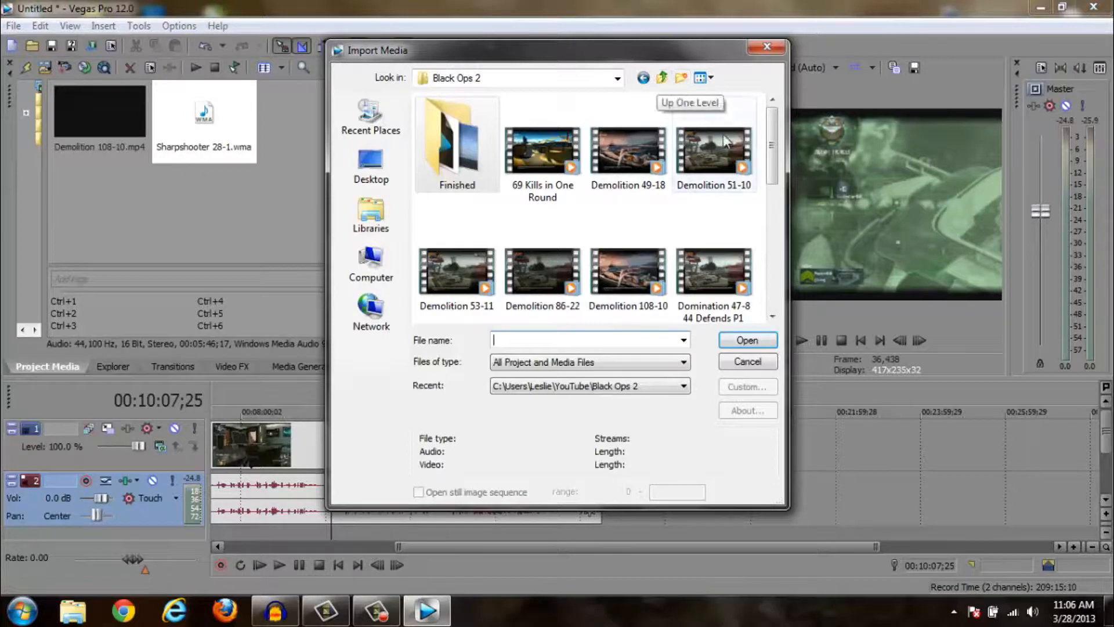
double_click(541, 151)
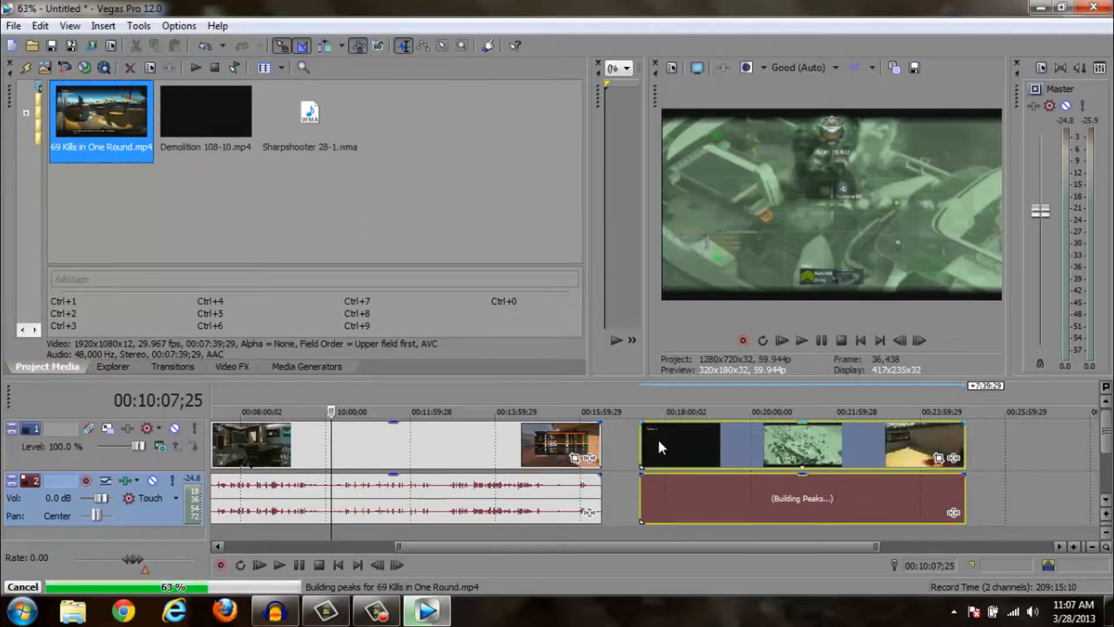
left_click_drag(655, 444, 628, 451)
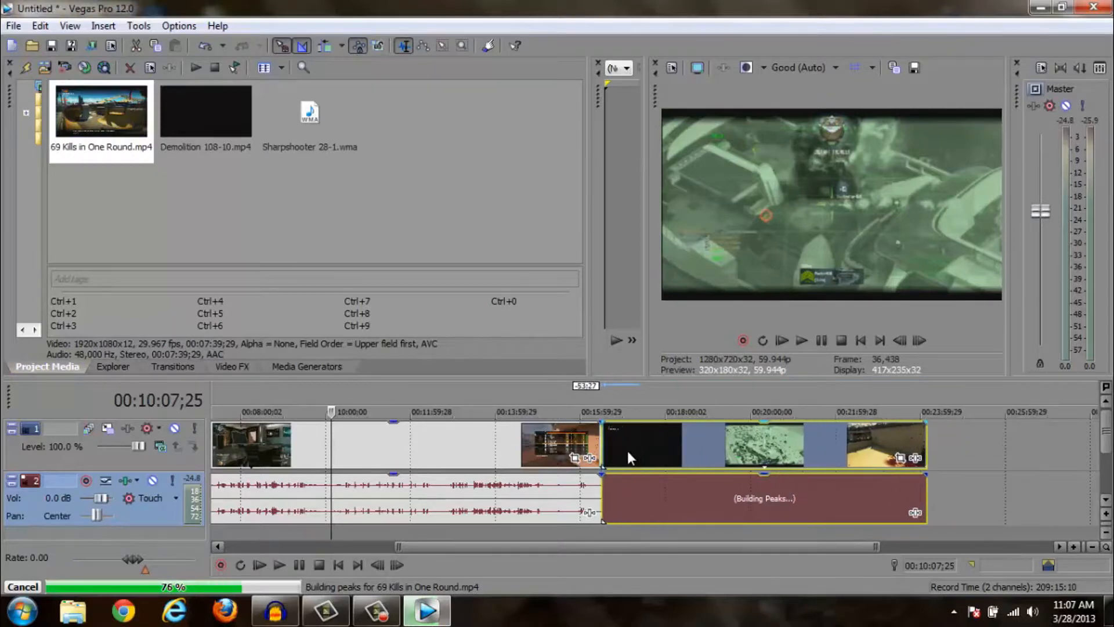
Browse the available transitions, including 3D Blinds and 3D Cascade, and show the Iris presets
left_click(173, 366)
left_click(98, 99)
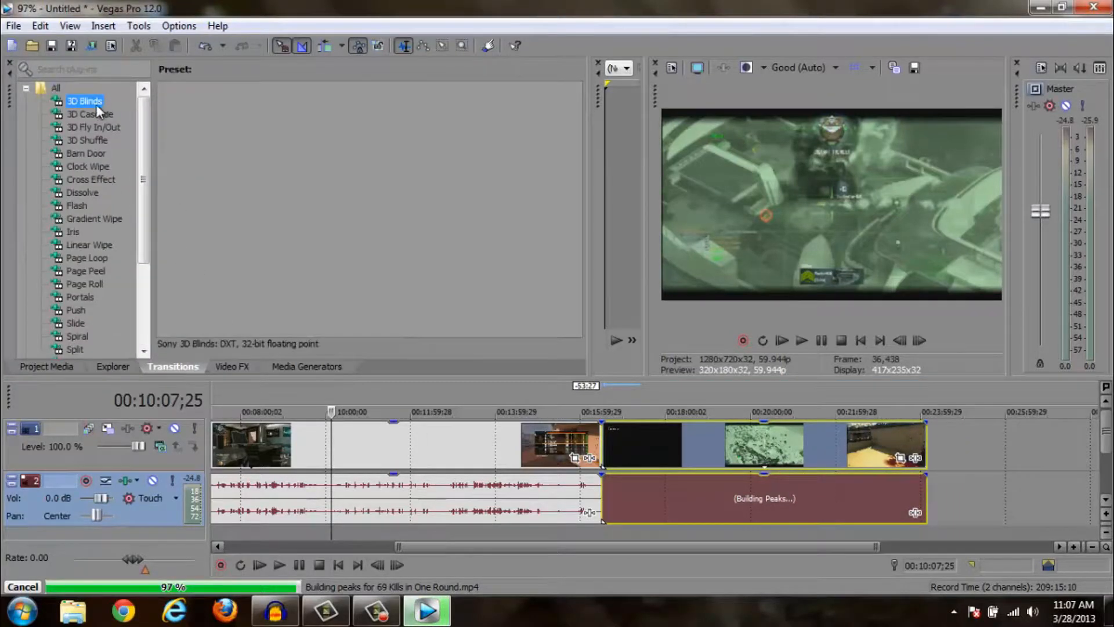
left_click(96, 114)
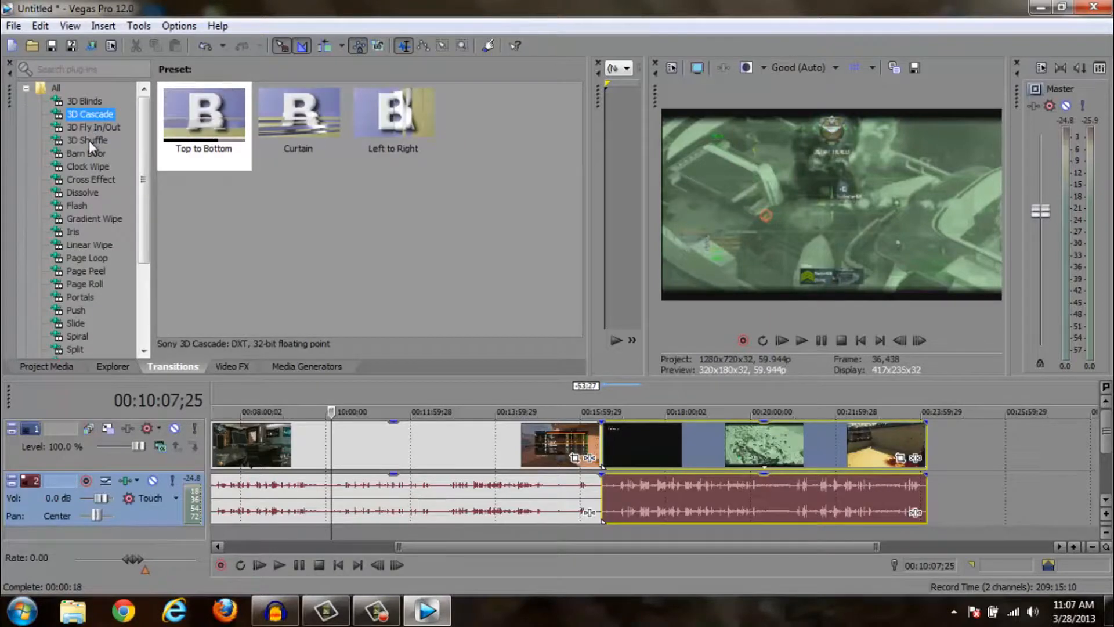
left_click(71, 231)
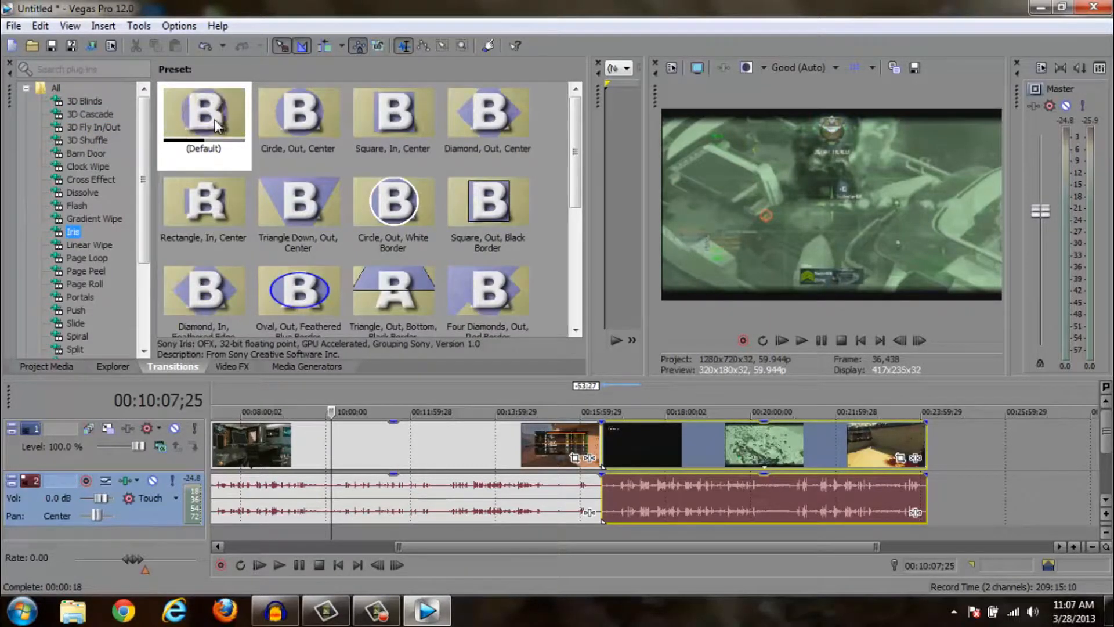
Place the cursor at the cut between the two video clips, at 00:16:29;22
scroll(612, 474, "up", 2)
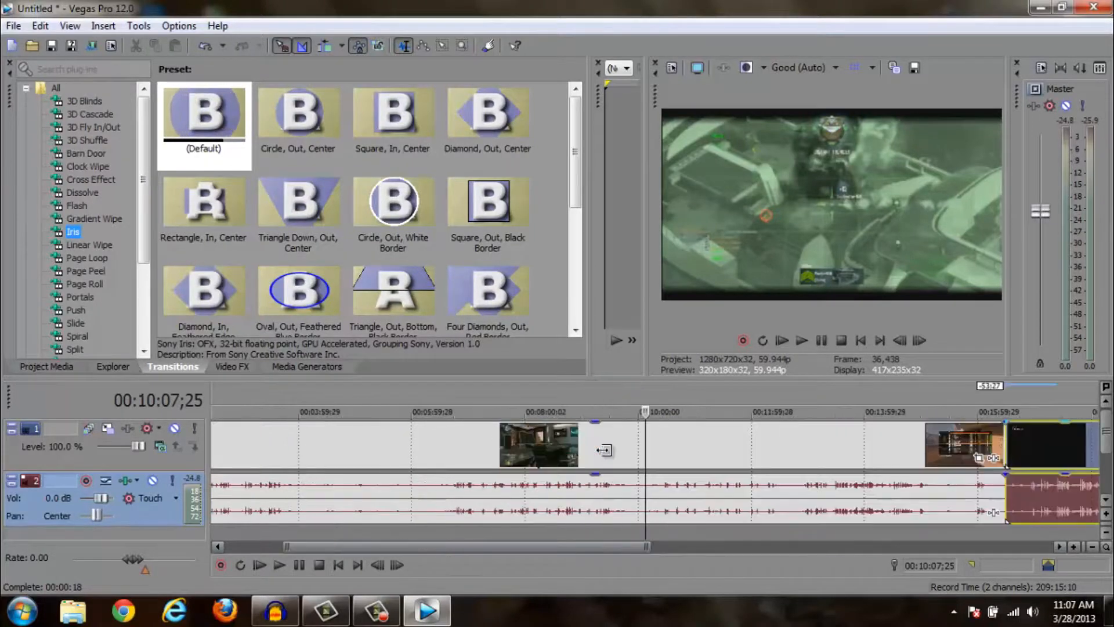
scroll(813, 464, "down", 1)
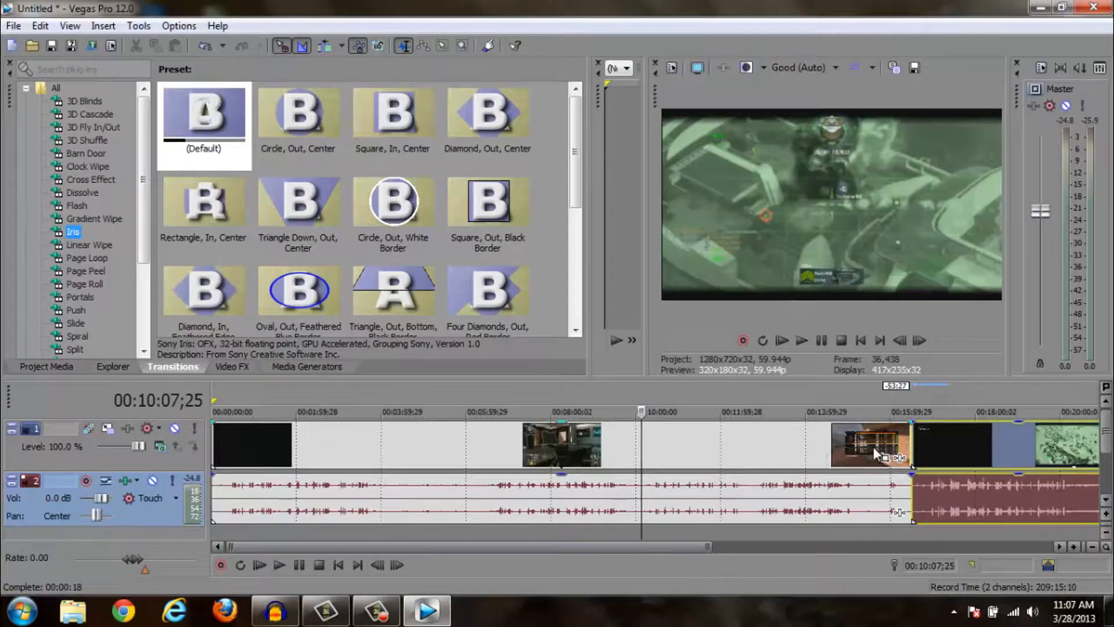
left_click(916, 448)
scroll(833, 464, "up", 3)
scroll(834, 464, "up", 10)
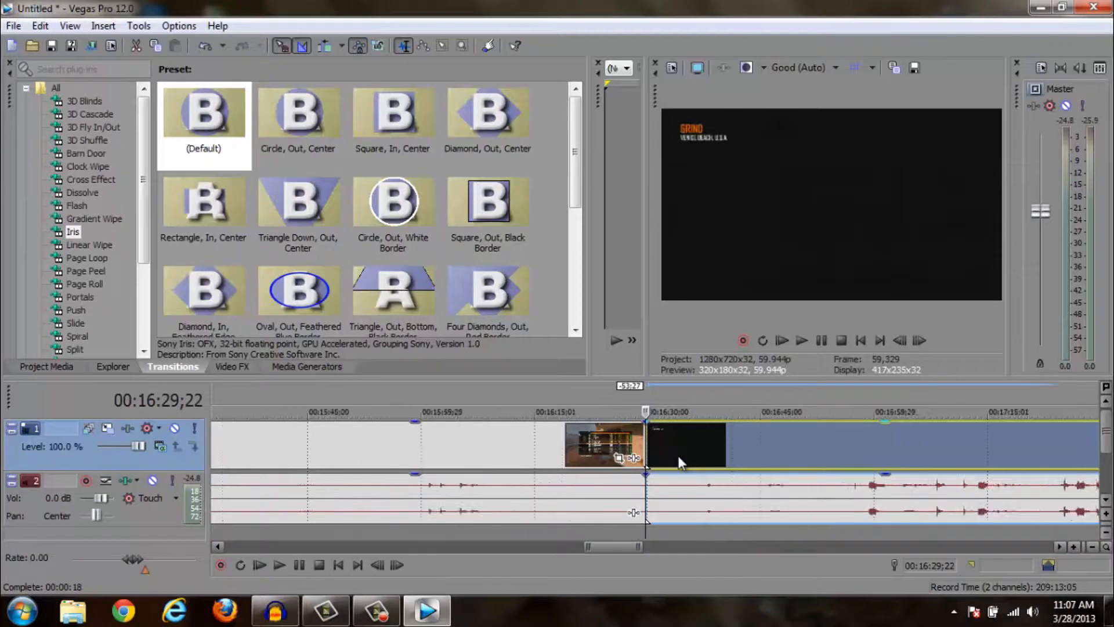
Move the second video clip back over the end of the first to create a 1:00 crossfade
scroll(703, 457, "up", 3)
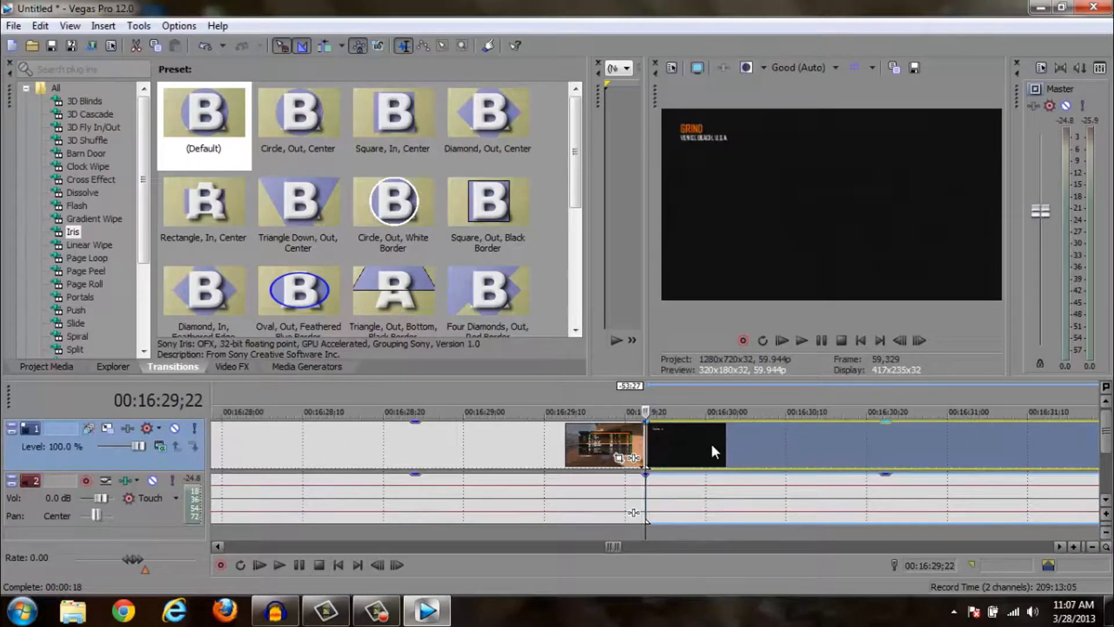
left_click_drag(710, 441, 483, 455)
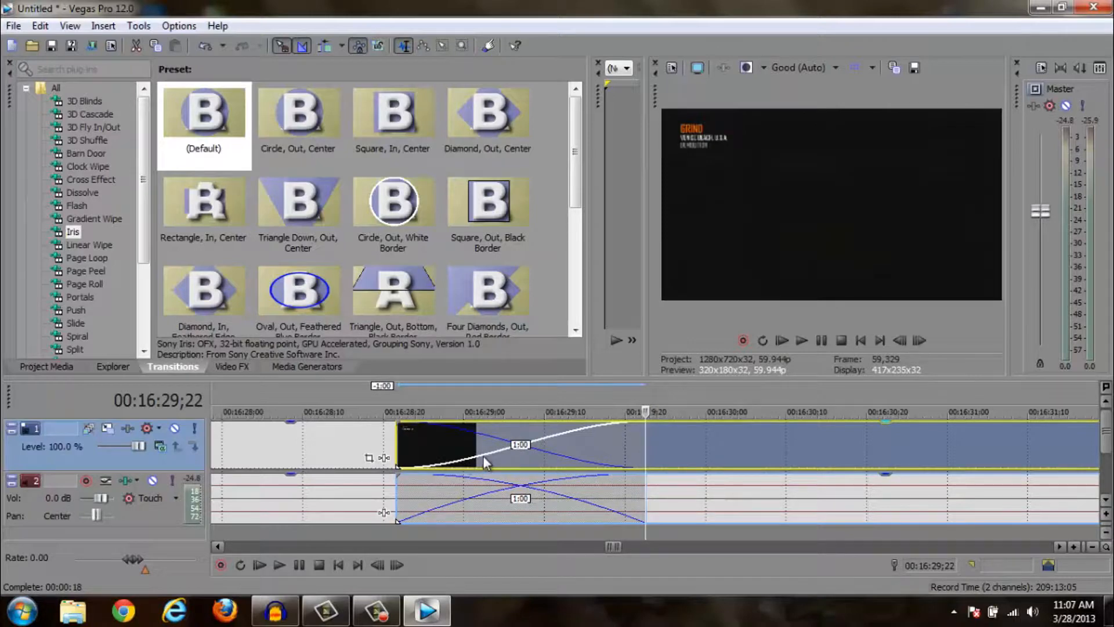
Try the default Iris transition on the crossfade, previewing it before undoing it
scroll(482, 455, "down", 4)
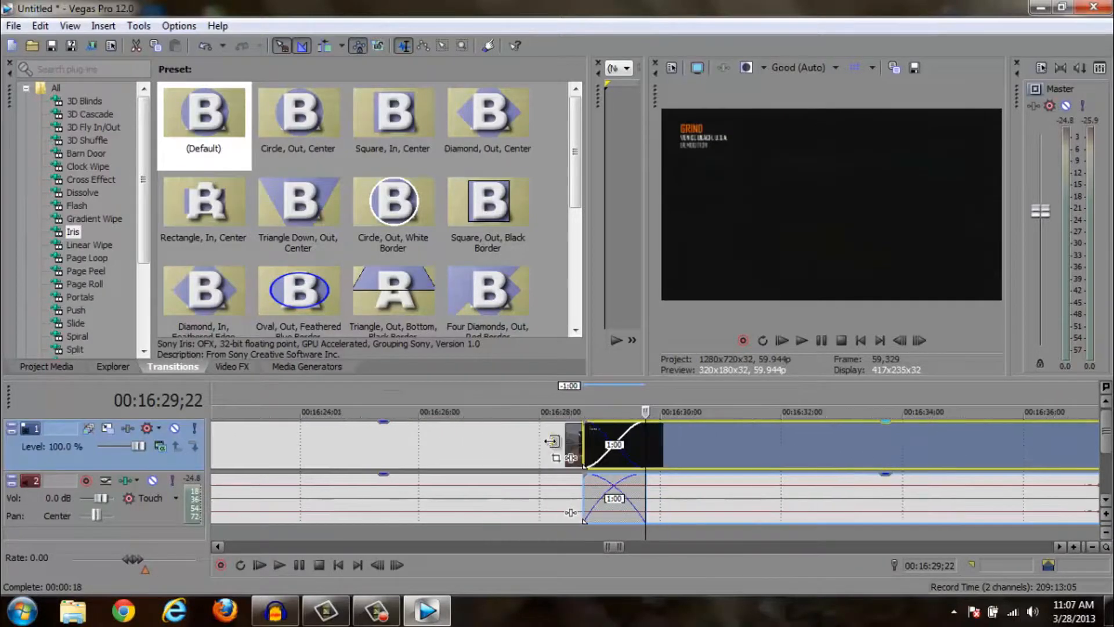
left_click_drag(191, 109, 611, 453)
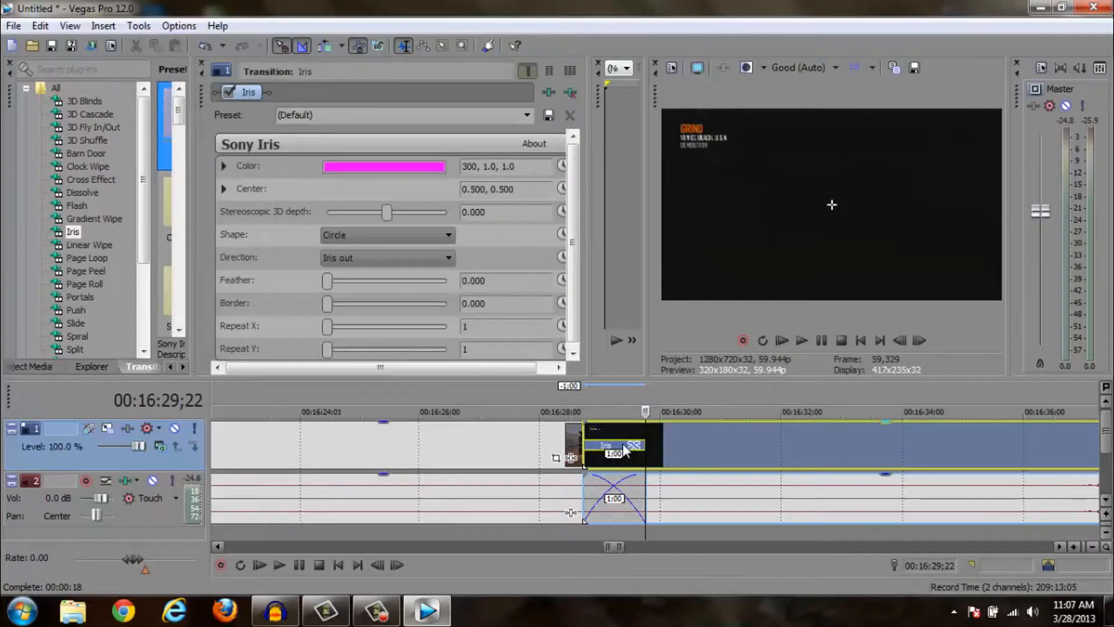
left_click(564, 442)
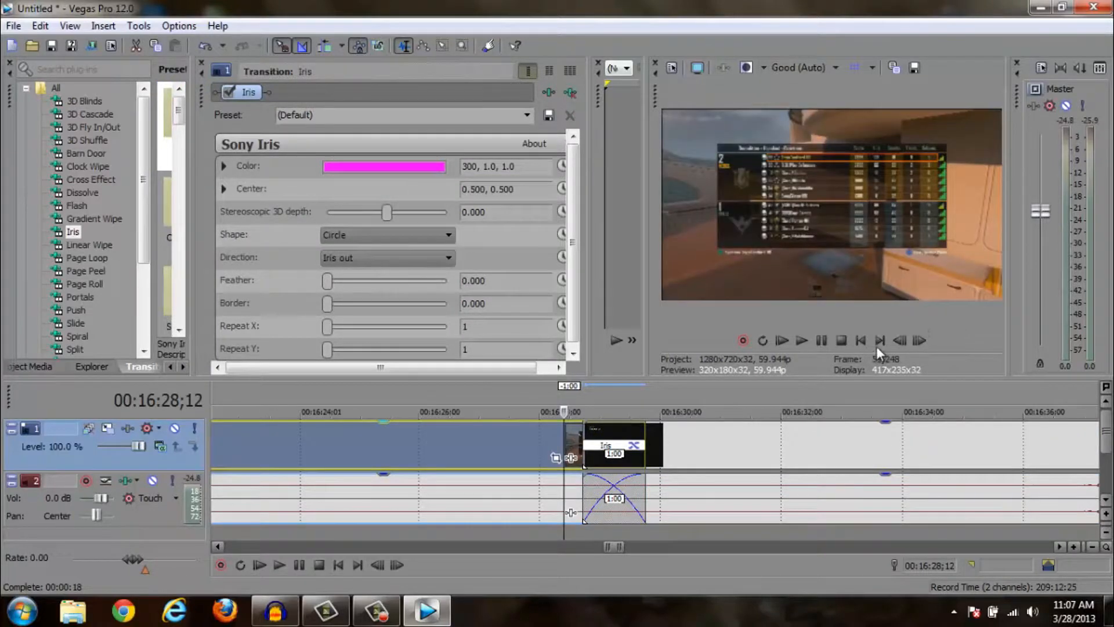
left_click(920, 340)
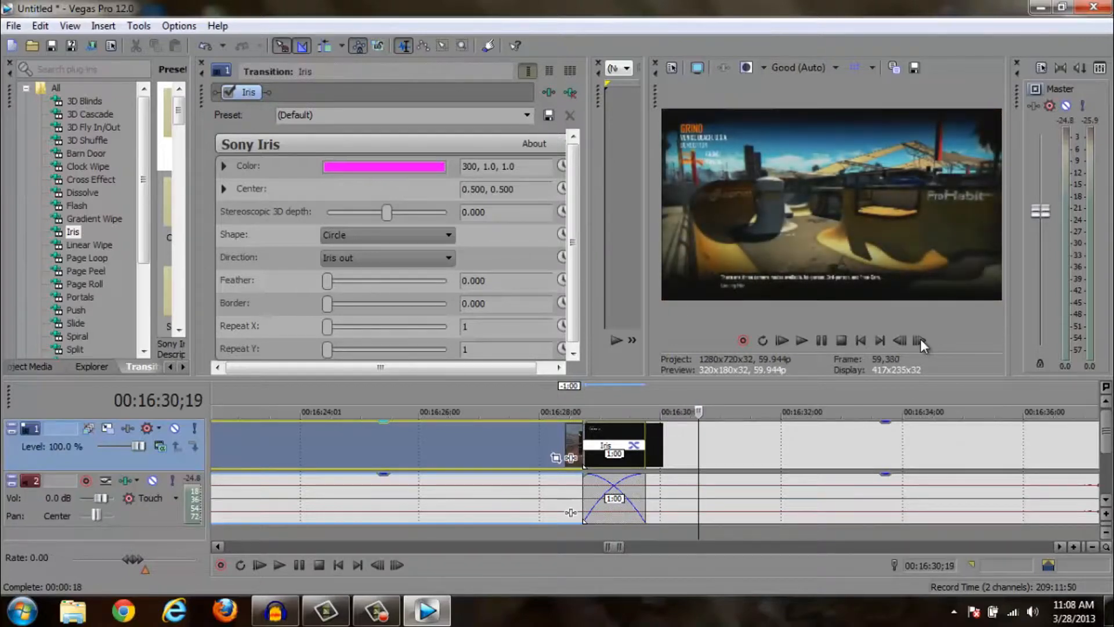
left_click(40, 25)
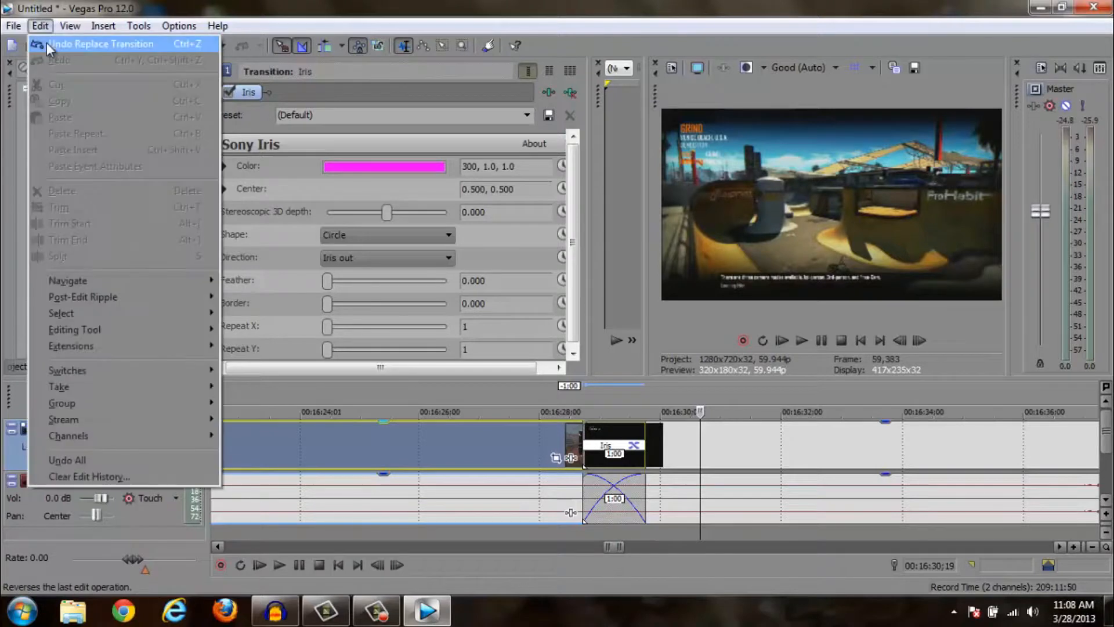
left_click(87, 39)
Preview the plain crossfade between the two clips frame by frame
left_click(574, 436)
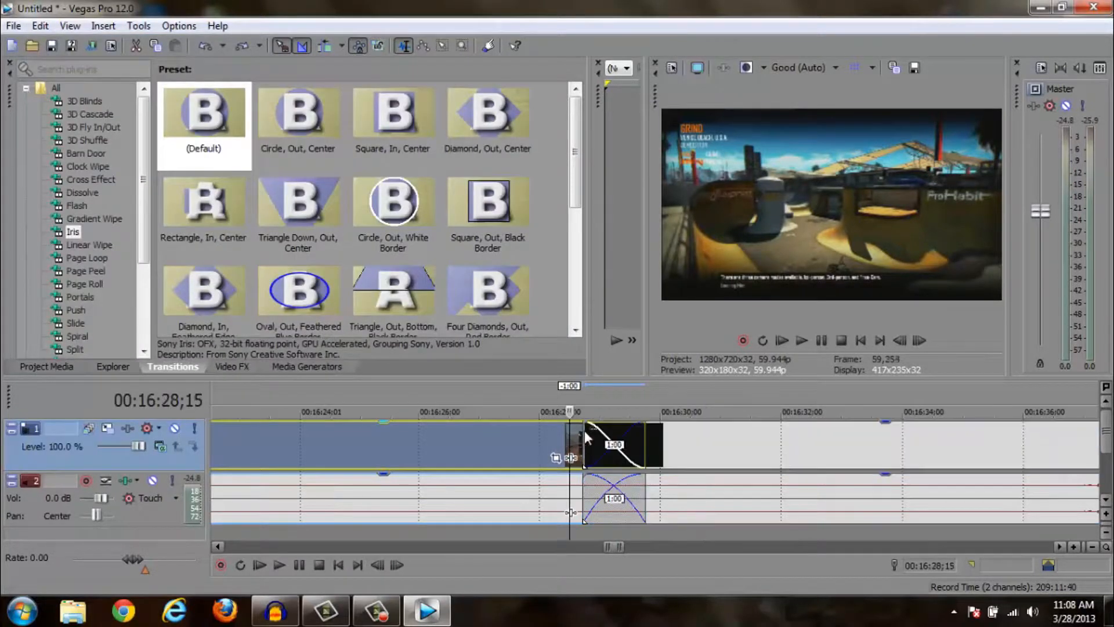
left_click(923, 340)
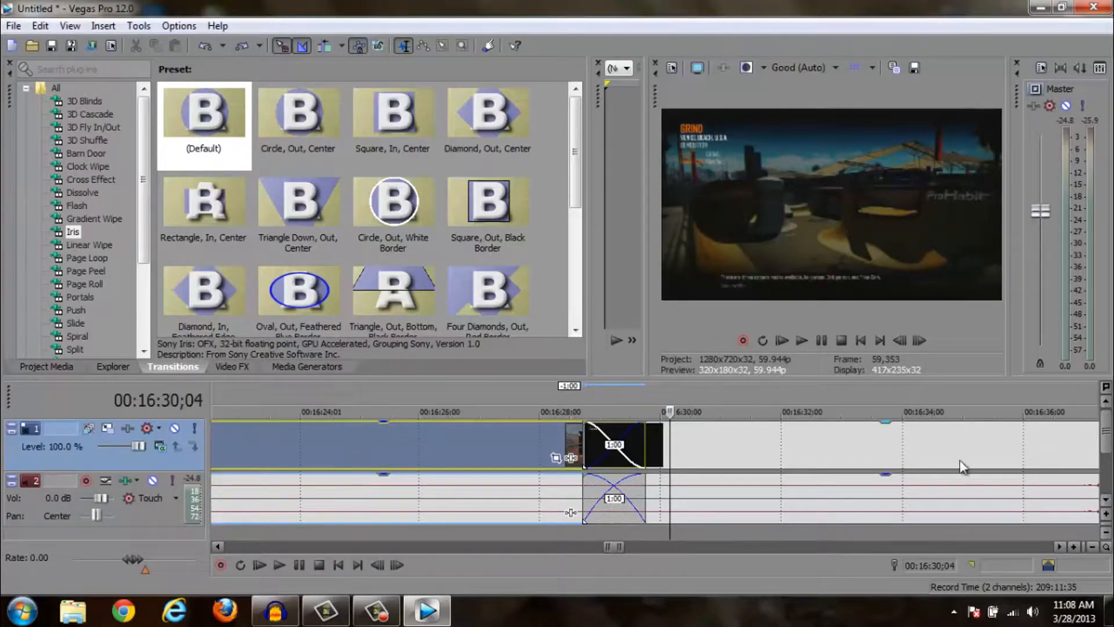
Insert a new video track and add text media to it at the start of the crossfade, at 00:16:28;21
right_click(743, 534)
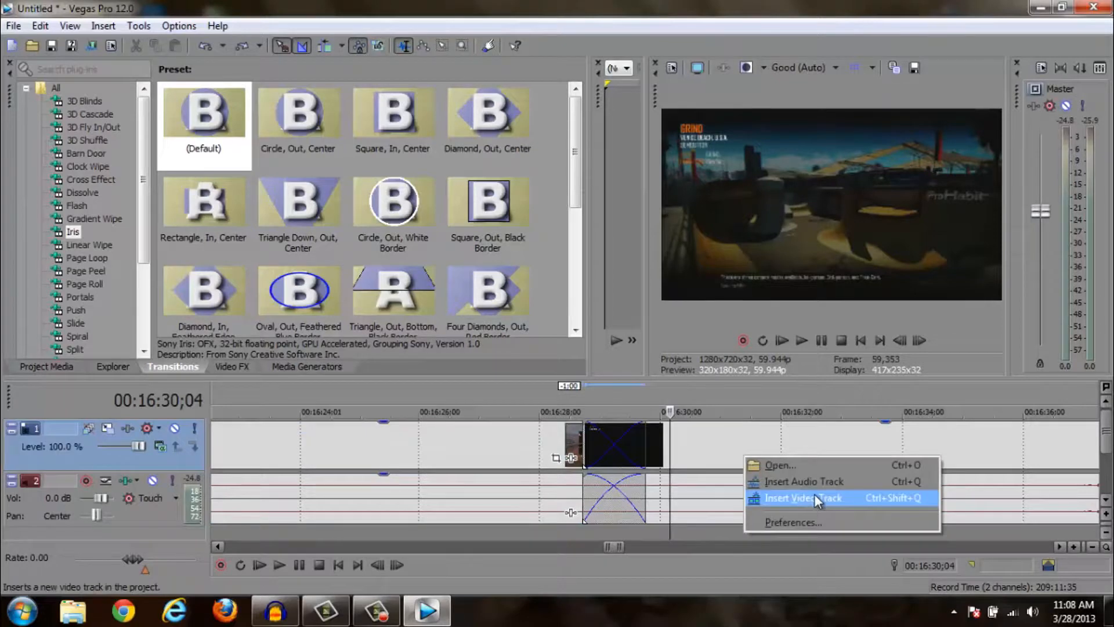
left_click(814, 498)
left_click(584, 444)
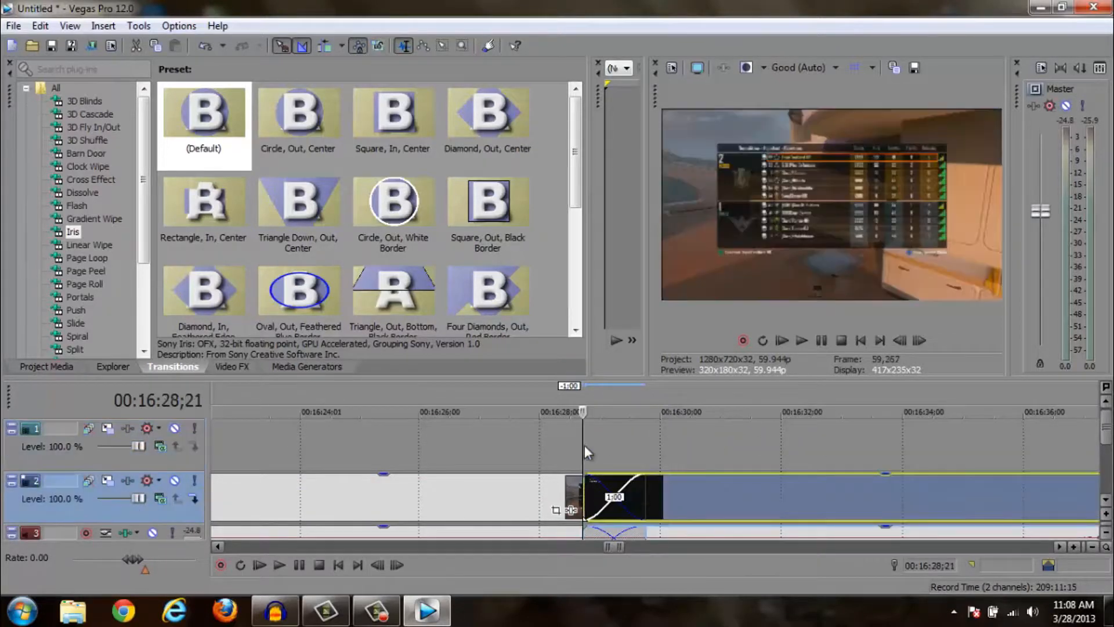
right_click(582, 436)
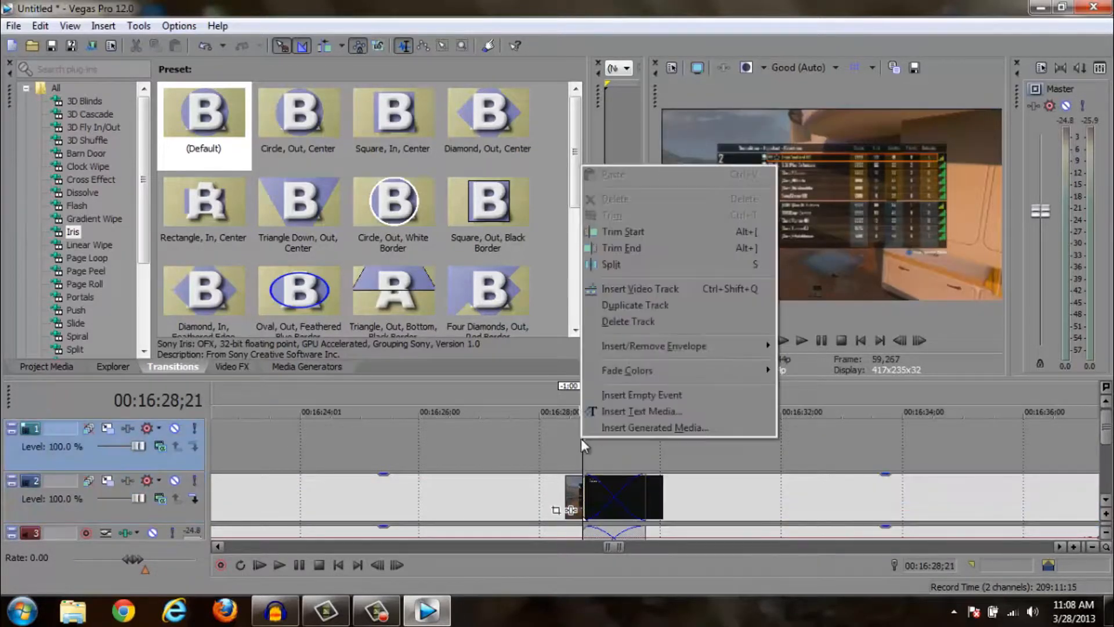
left_click(644, 410)
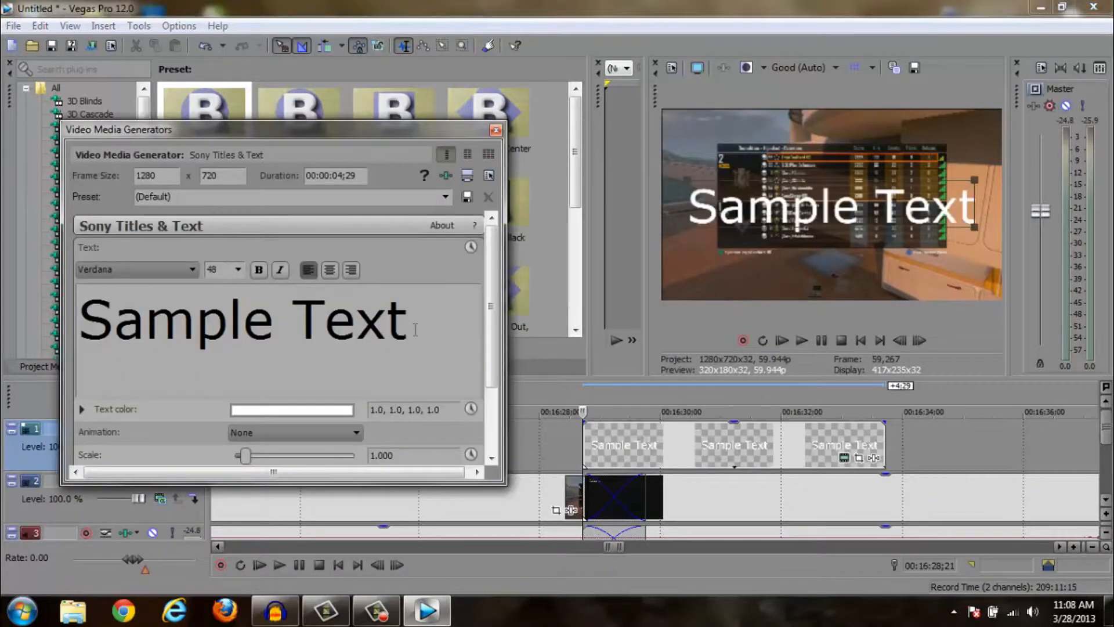
Set the font of the whole sample text to Agency FB
left_click(174, 269)
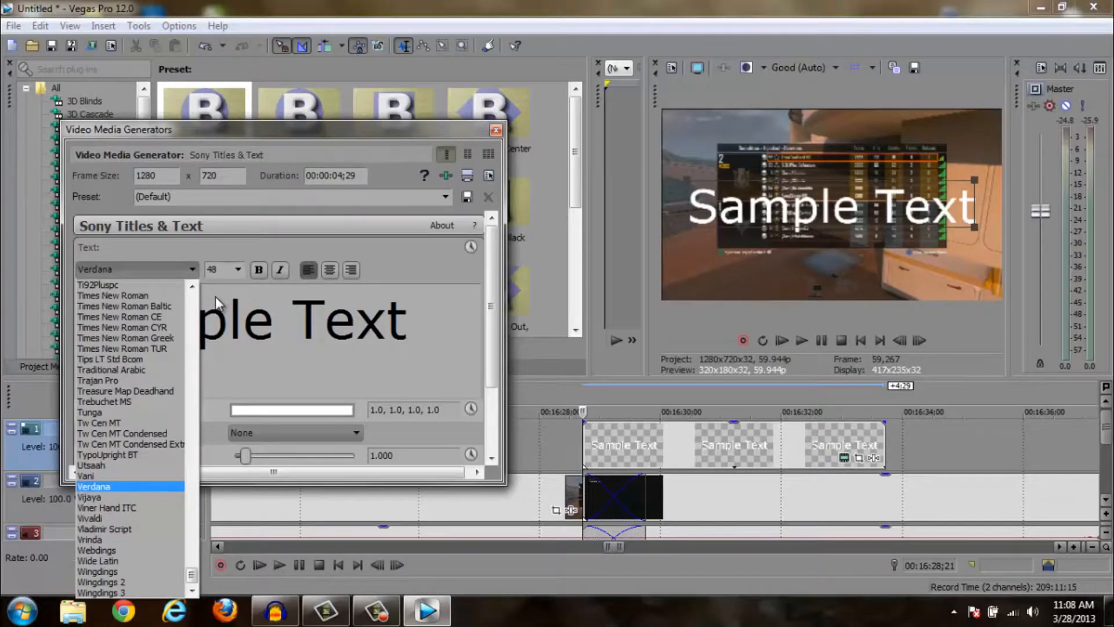
key("a")
key("g")
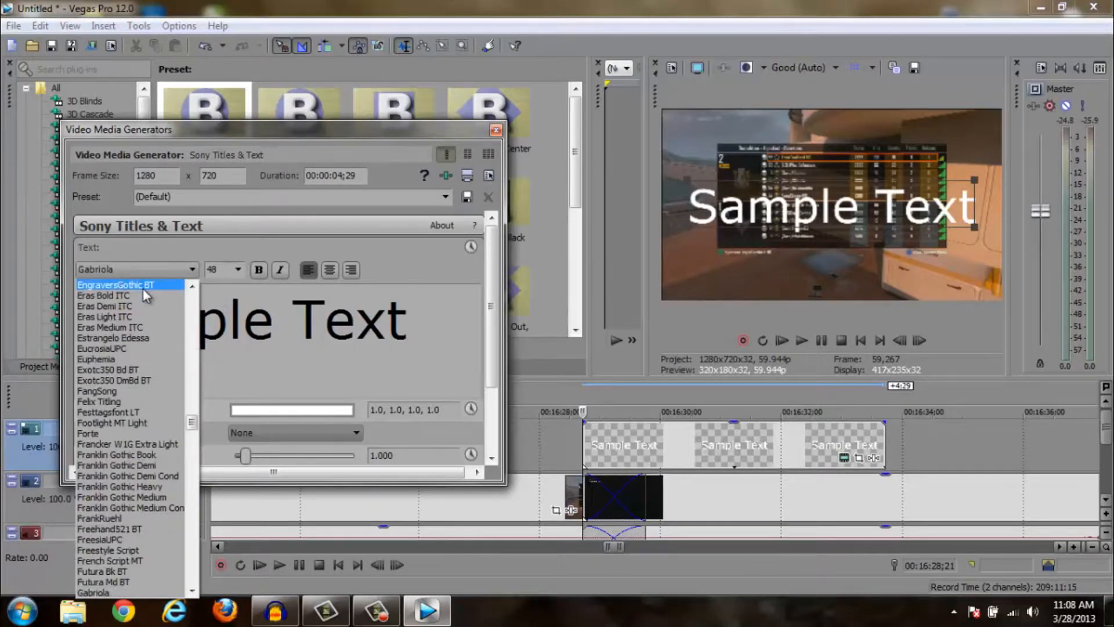
key("a")
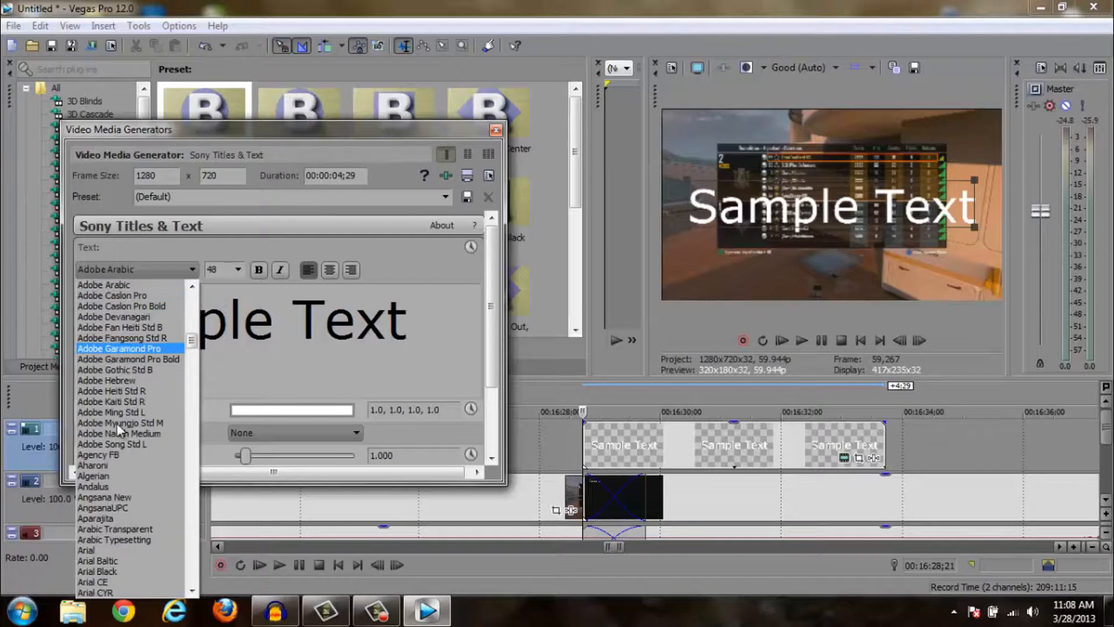
left_click(109, 455)
left_click_drag(461, 317, 82, 317)
left_click(144, 268)
key("a")
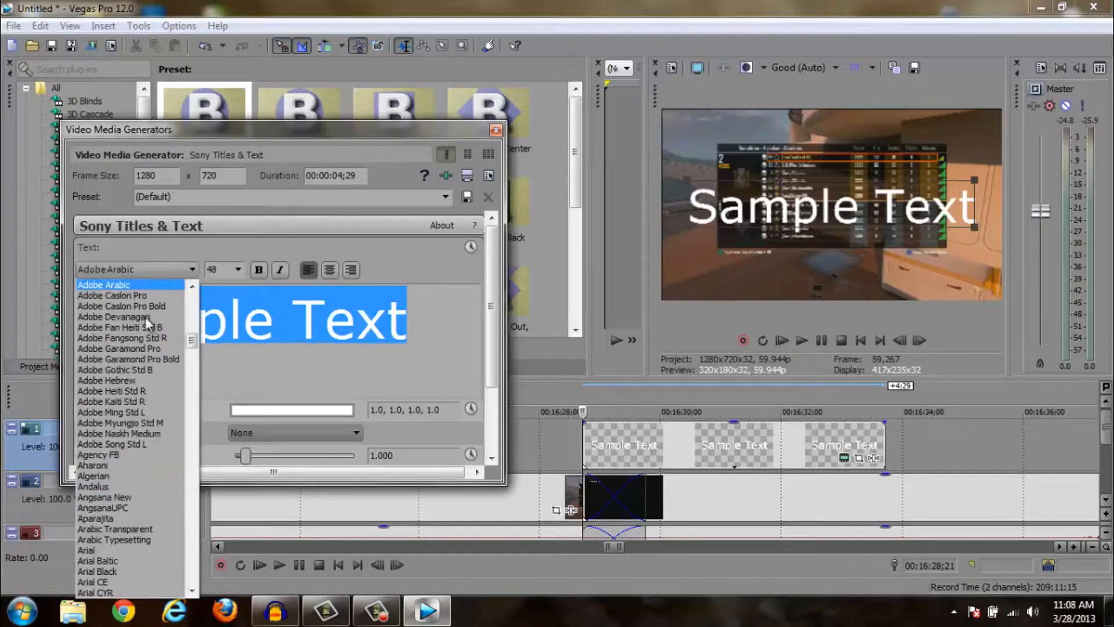
left_click(109, 455)
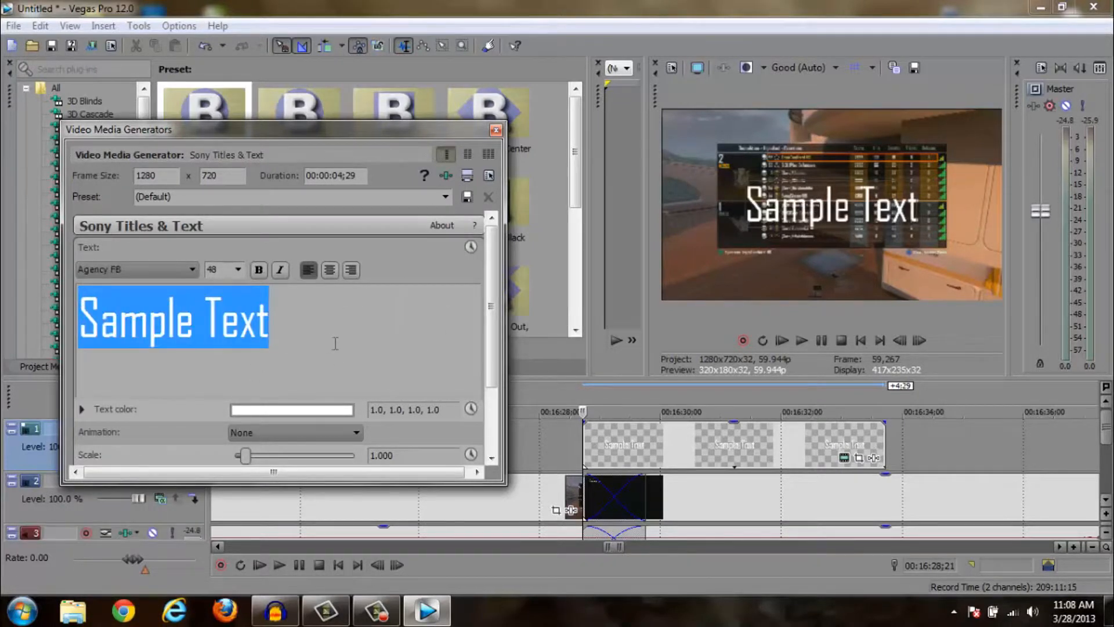
Try to overwrite the selected sample text with a new title, and restore its Agency FB font
key("b")
key("l")
key("a")
key("c")
key("k")
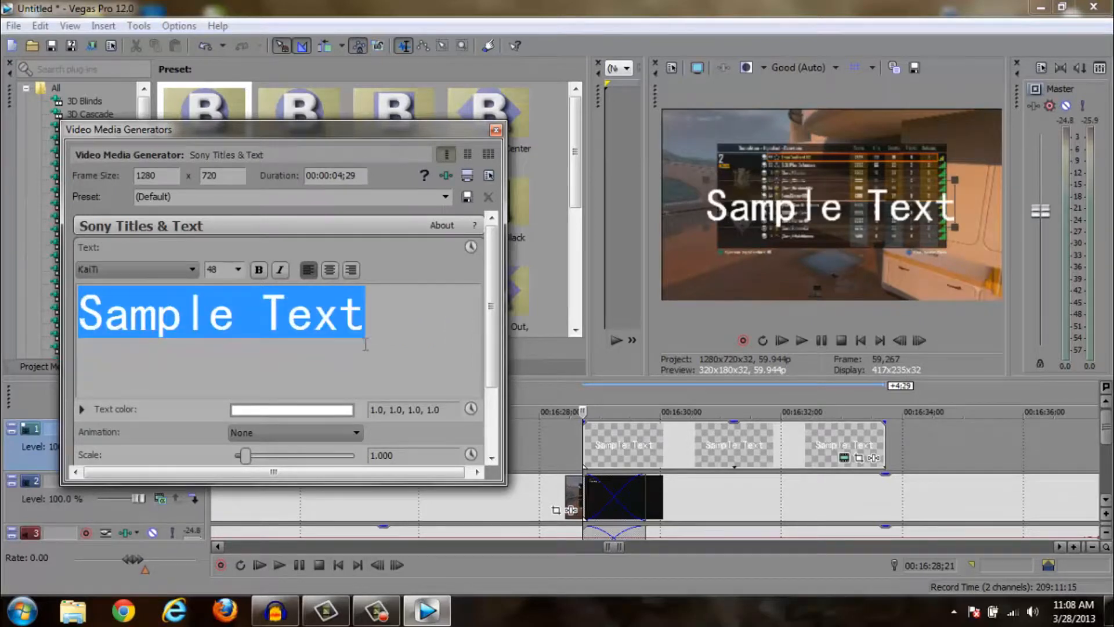
left_click(106, 274)
key("a")
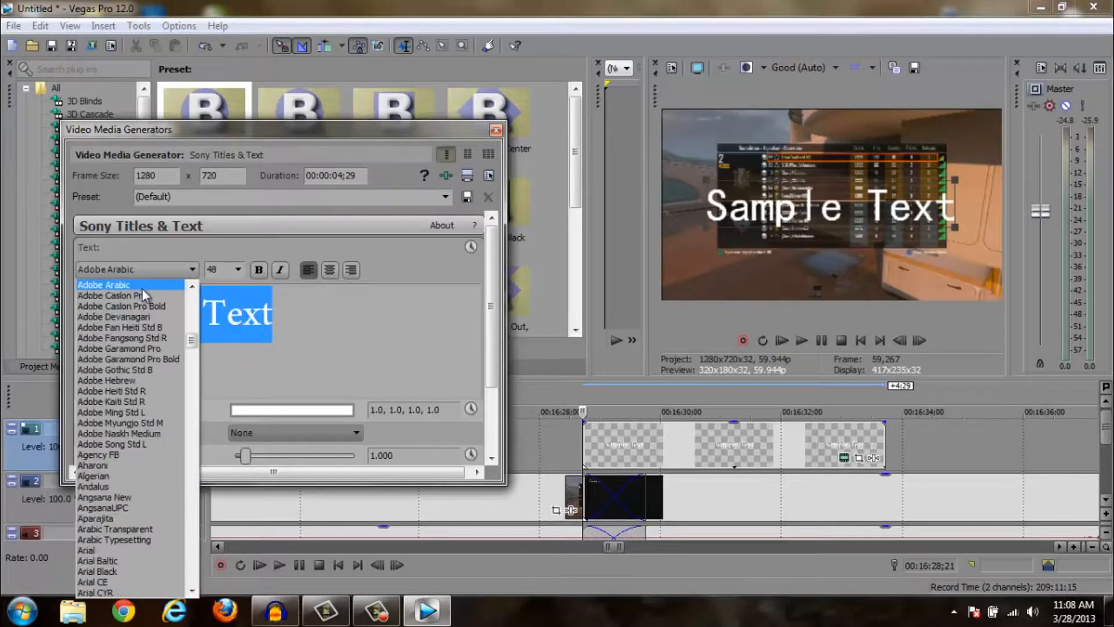
left_click(116, 449)
left_click(150, 271)
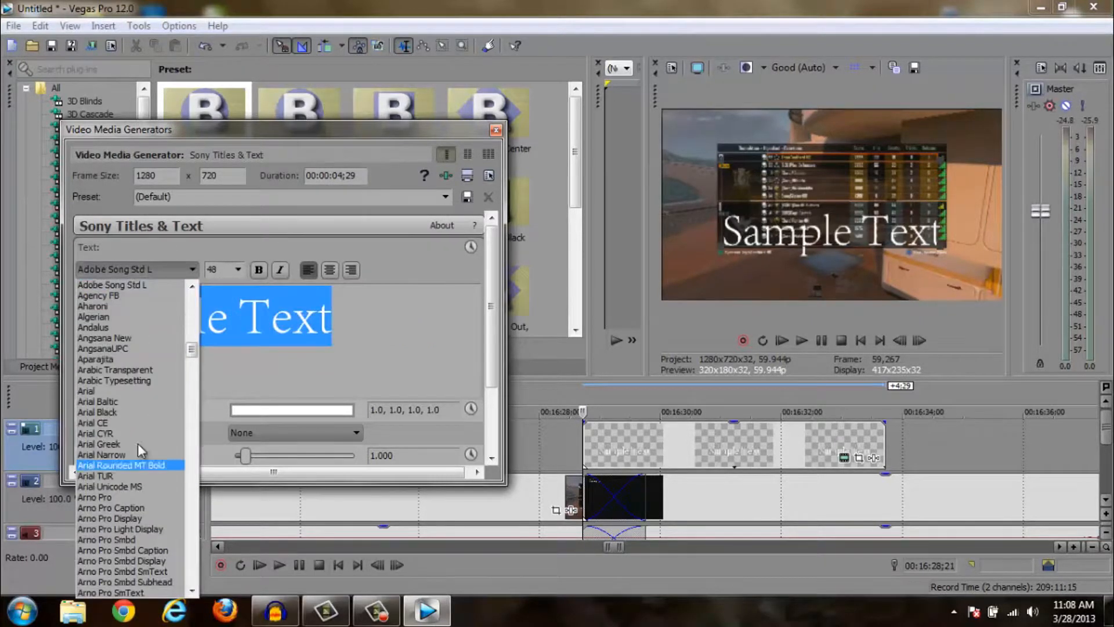
left_click(129, 297)
Replace the sample text with "Black Ops 2" and shorten the title event so it ends with the crossfade
double_click(398, 325)
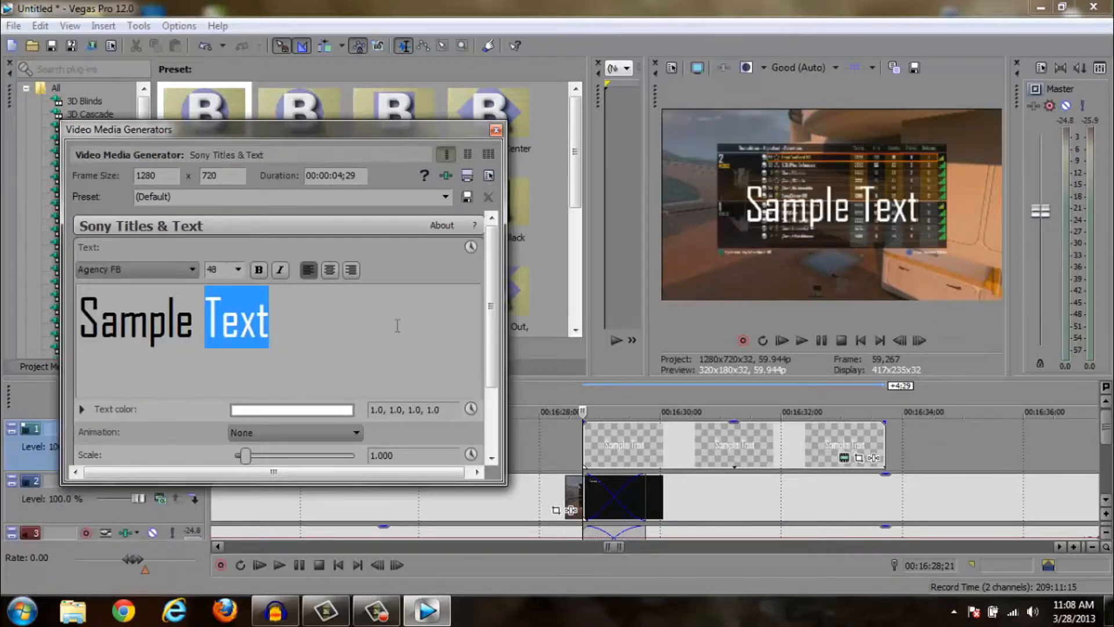
left_click(381, 348)
key("BackSpace")
key("BackSpace")
key("BackSpace")
key("BackSpace")
key("BackSpace")
key("BackSpace")
key("BackSpace")
key("BackSpace")
key("BackSpace")
key("BackSpace")
key("BackSpace")
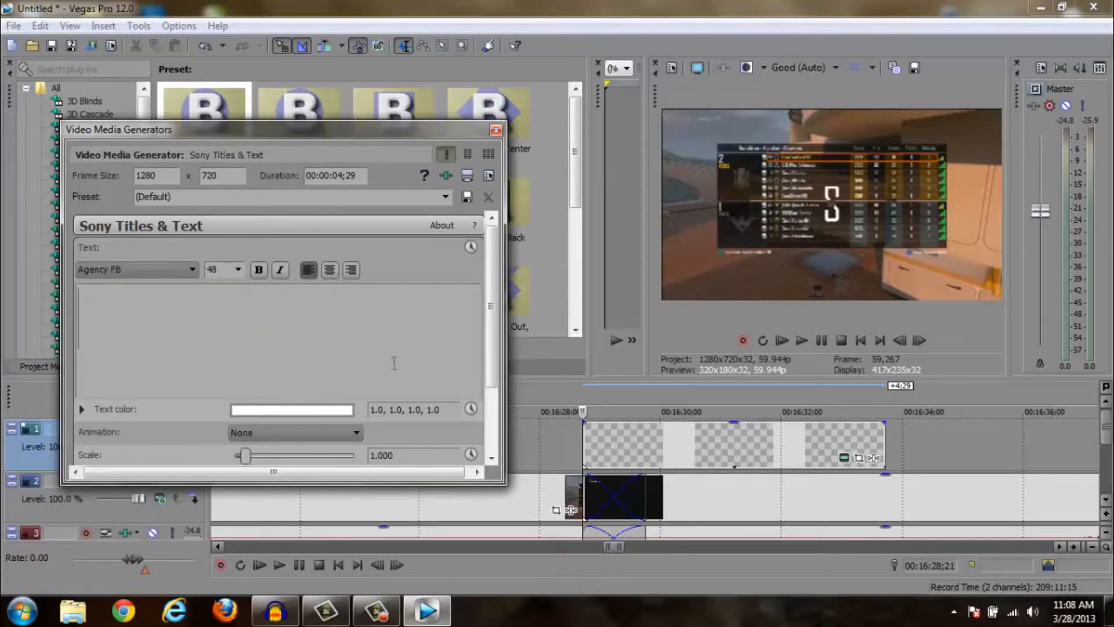
type("Black Ops 2")
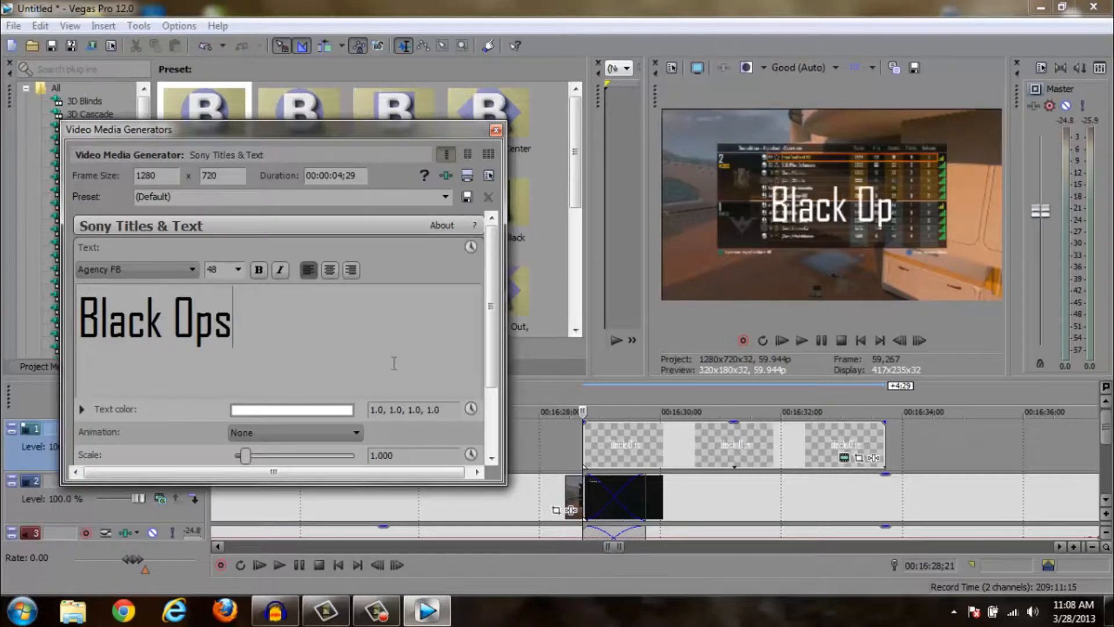
left_click(496, 130)
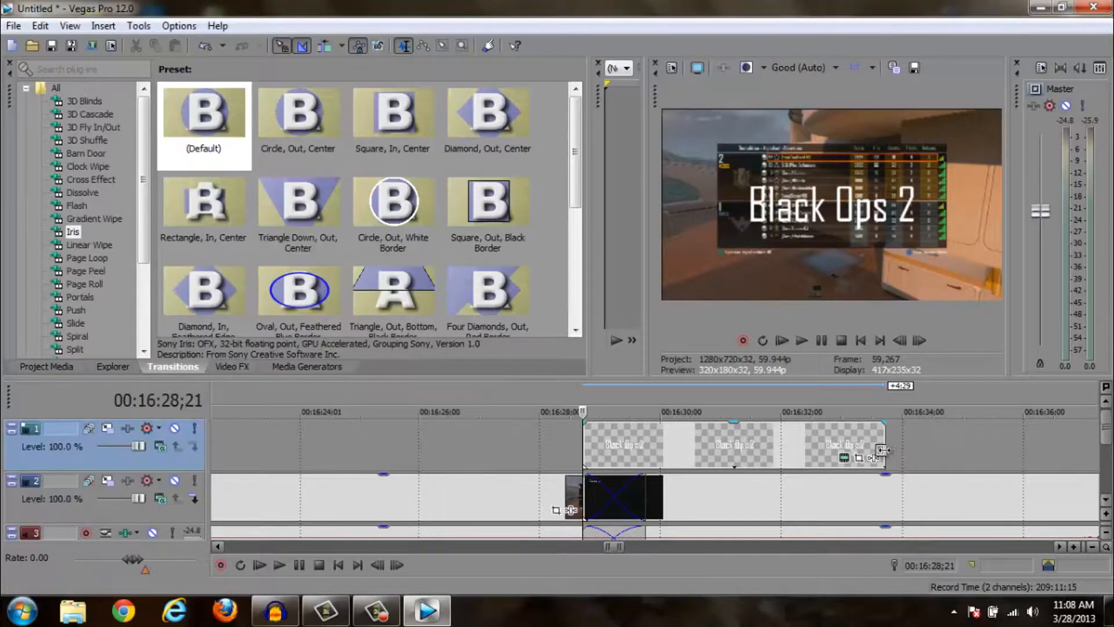
left_click_drag(882, 450, 644, 448)
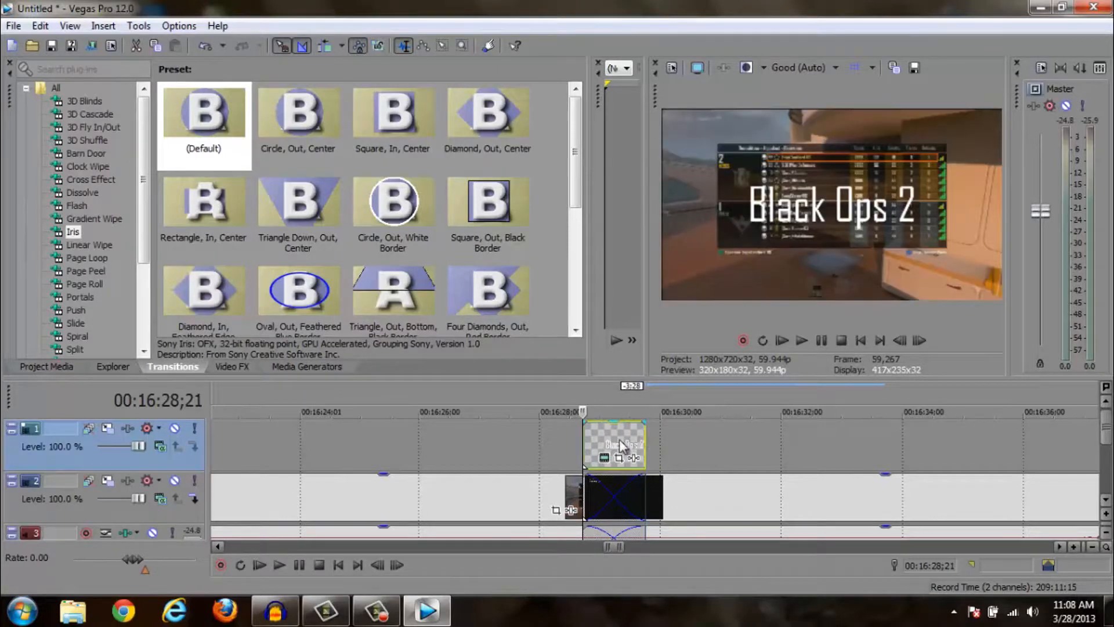
Raise the title toward the upper edge of the frame with Event Pan/Crop, to a Y center of about 617
left_click(619, 457)
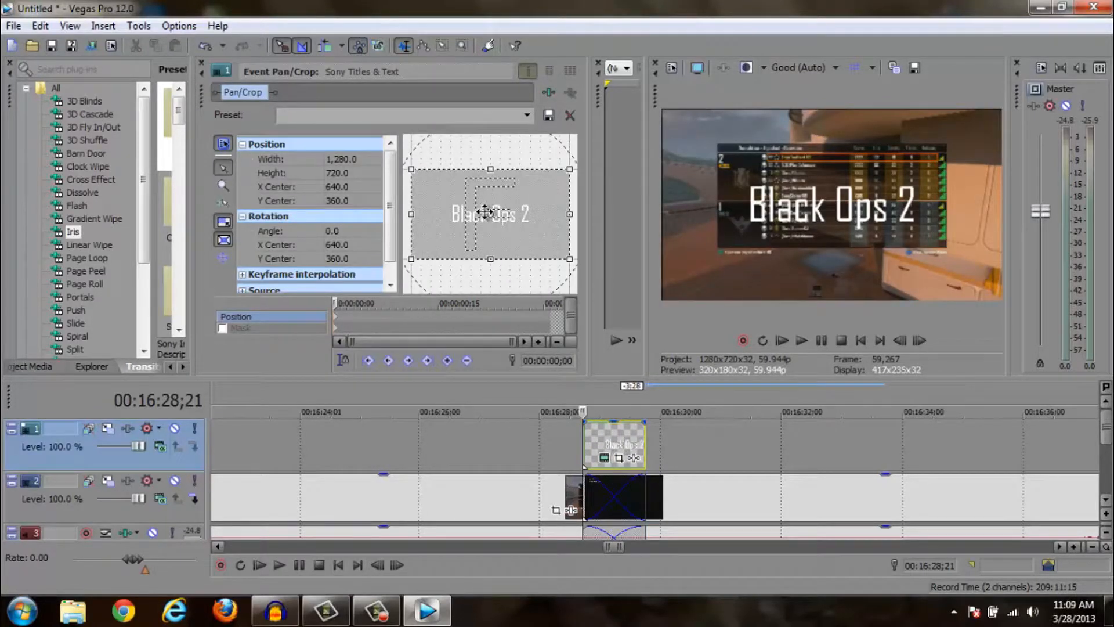
left_click_drag(486, 212, 488, 214)
key("Down")
key("Down")
key("Down")
key("Down")
key("Down")
key("Down")
key("Down")
key("Down")
key("Down")
key("Down")
key("Down")
key("Down")
key("Down")
key("Down")
key("Down")
key("Down")
key("Down")
key("Down")
key("Down")
key("Down")
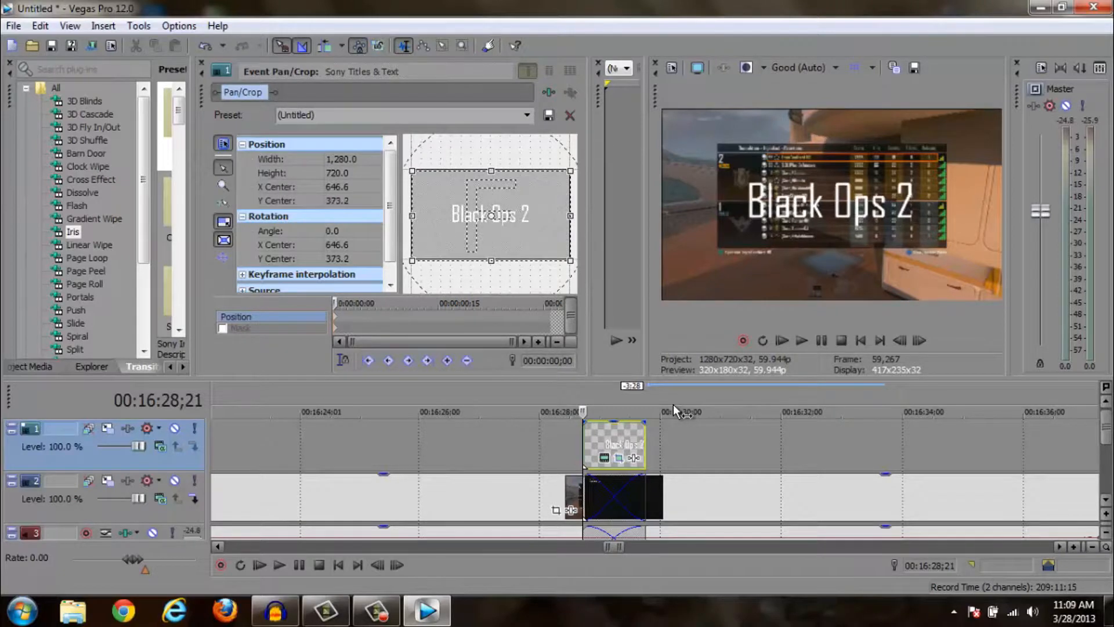
key("Down")
key("Down")
key("Down")
key("Down")
key("Down")
key("Down")
key("Down")
key("Down")
key("Down")
key("Down")
key("Down")
key("Down")
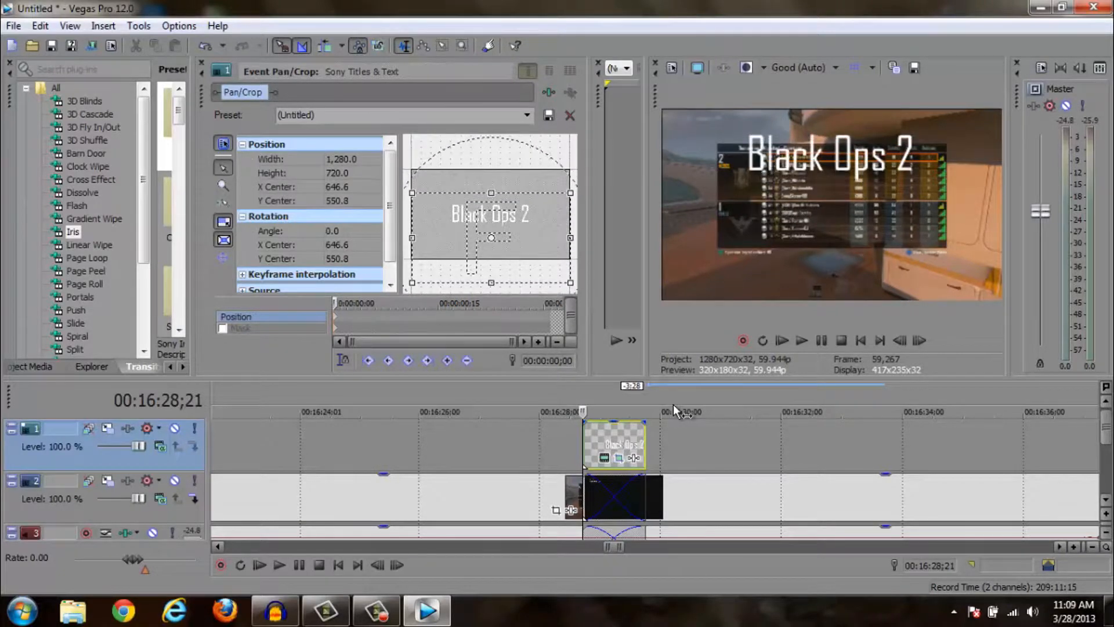
key("Down")
key("Down")
key("Down")
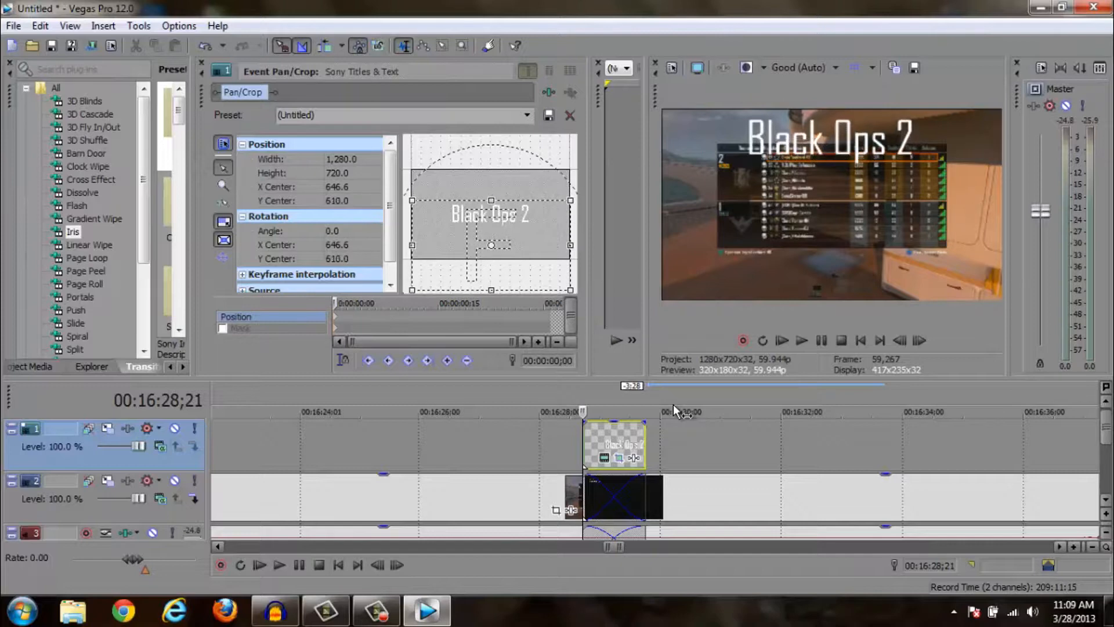
Shift the title toward the right of the frame with Event Pan/Crop, to an X center of about 541
key("Left")
key("Left")
key("Left")
key("Left")
key("Left")
key("Left")
key("Left")
key("Left")
key("Left")
key("Left")
key("Left")
key("Left")
key("Left")
key("Left")
key("Left")
key("Left")
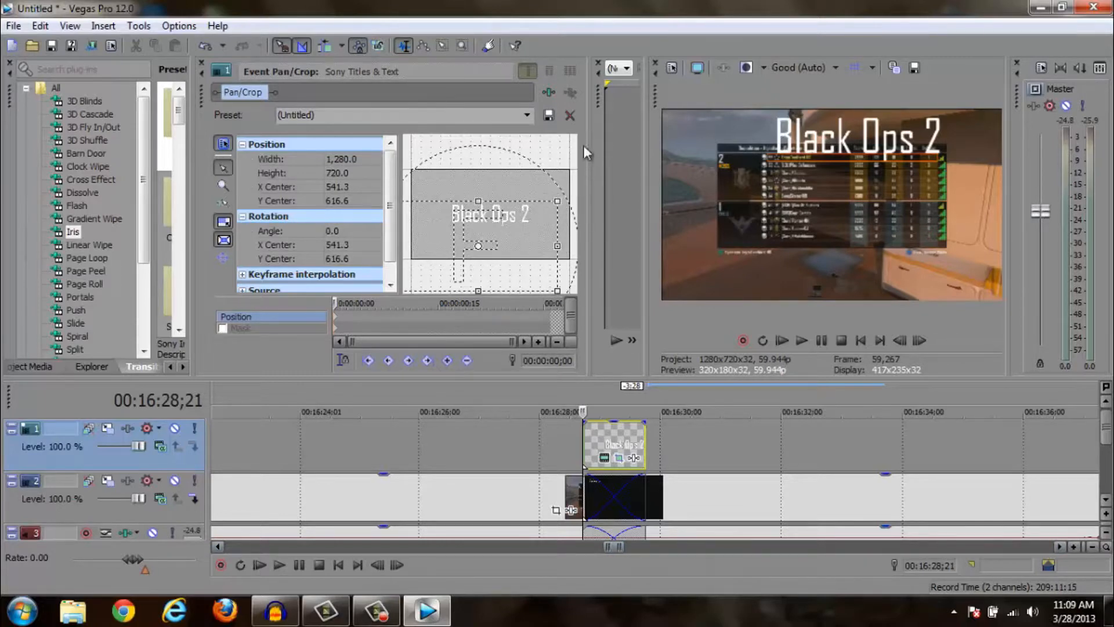
Reopen the title's generated media settings and set the font size of "Black Ops 2" to 24
right_click(618, 433)
left_click(677, 157)
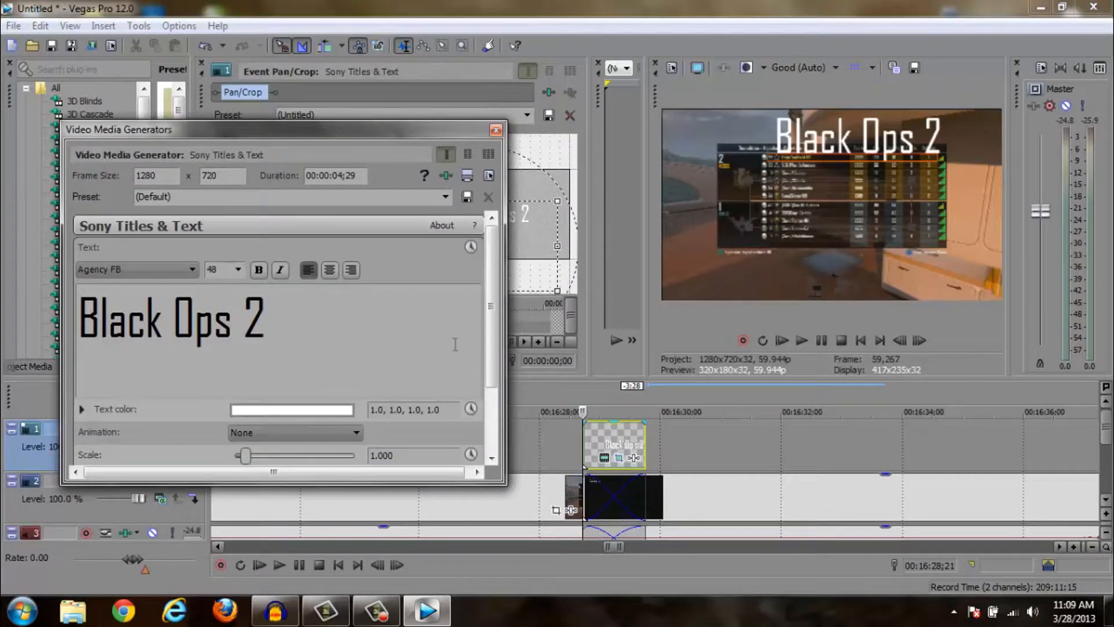
scroll(454, 345, "down", 4)
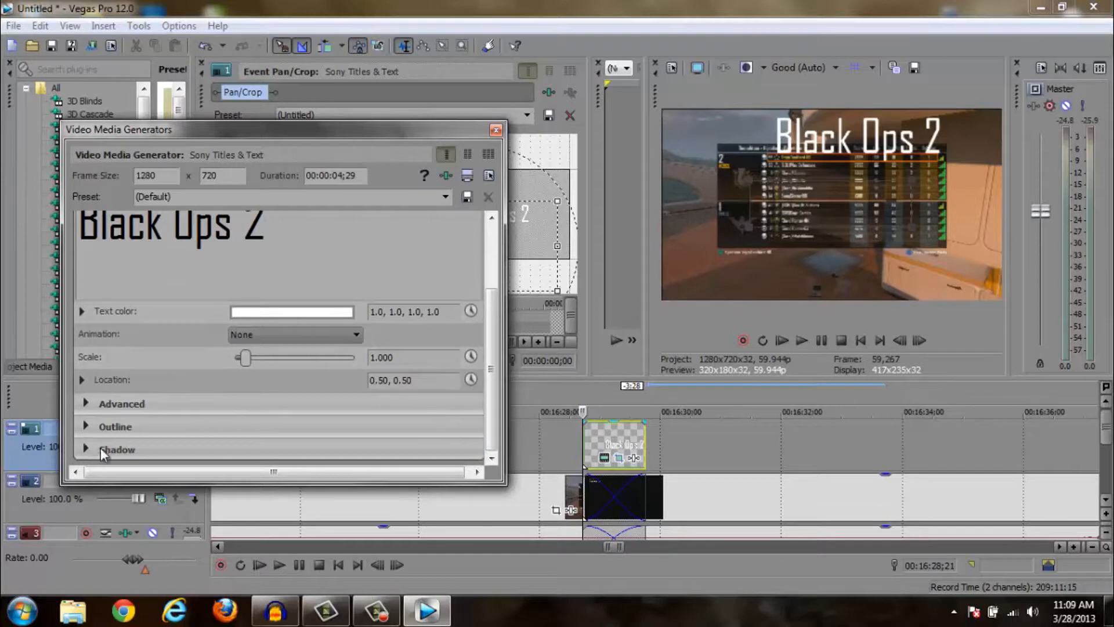
left_click_drag(495, 316, 491, 257)
left_click_drag(275, 313, 60, 313)
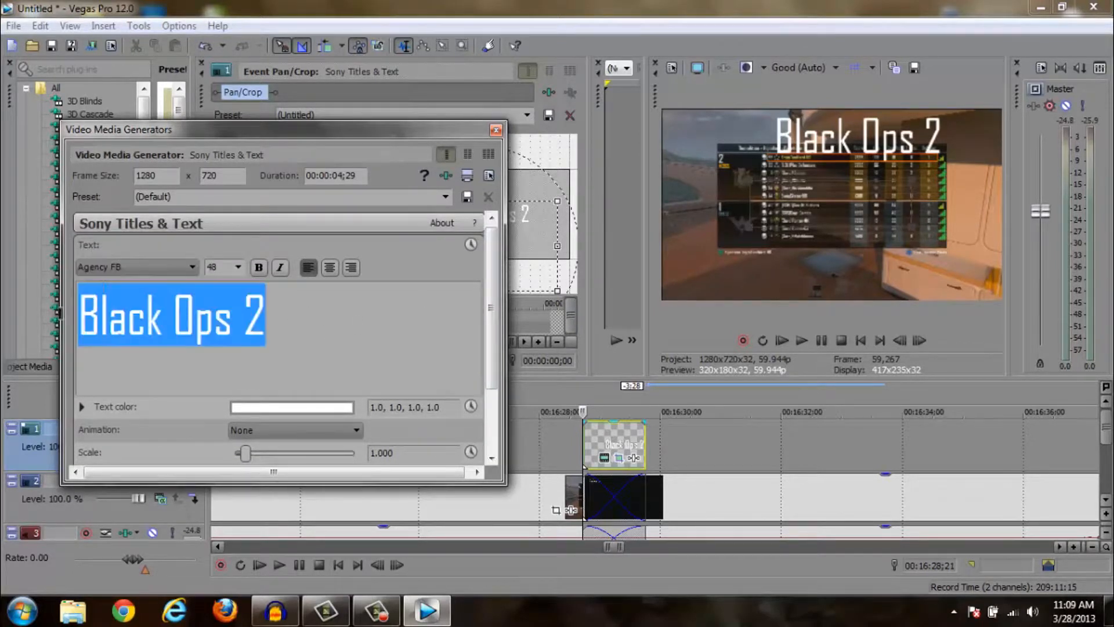
left_click(237, 268)
left_click(219, 378)
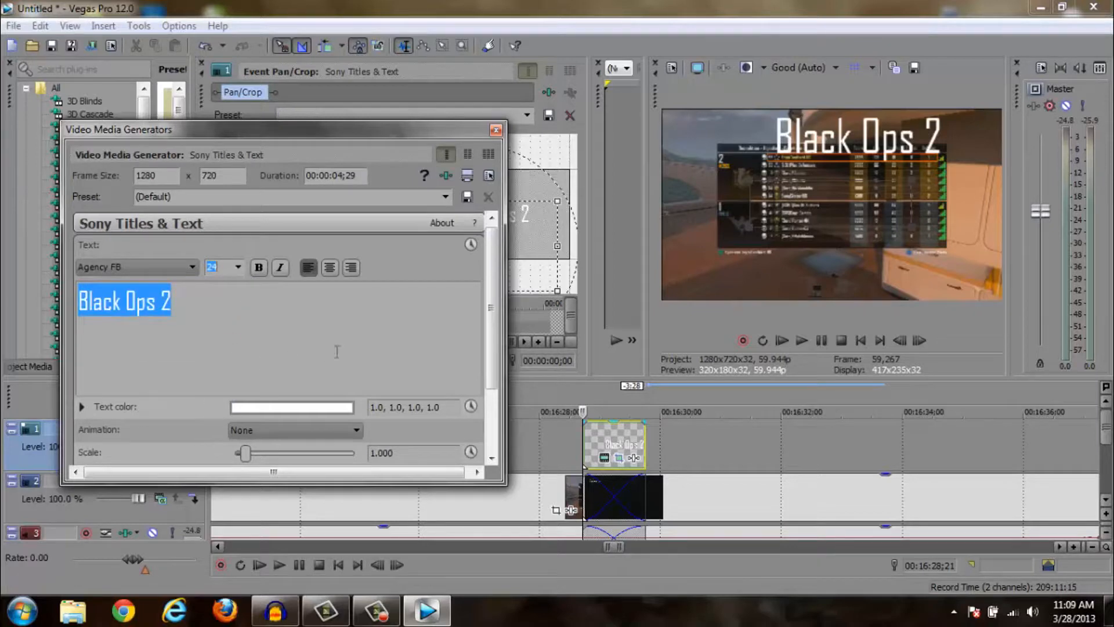
Close the title settings, review the project's video properties and play back the titled crossfade
left_click(496, 130)
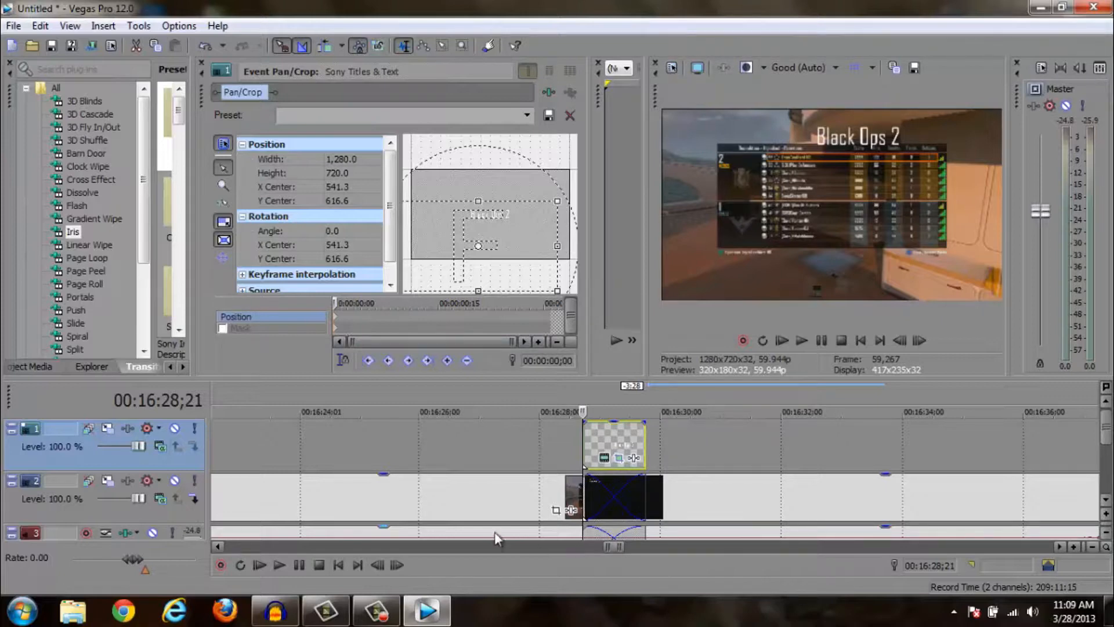
left_click(673, 68)
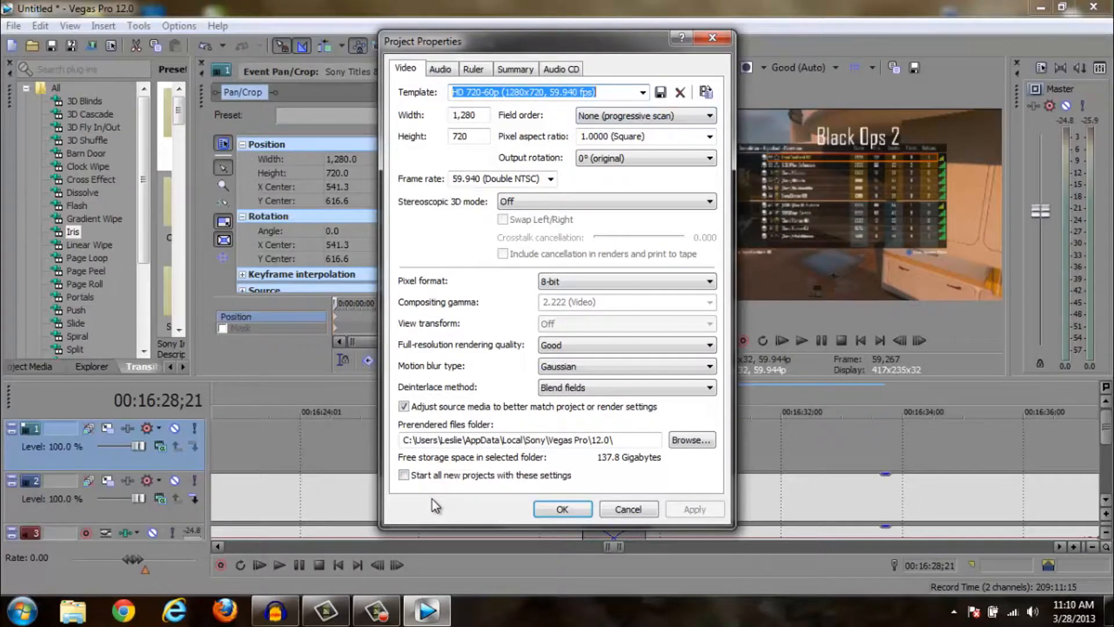
left_click(560, 510)
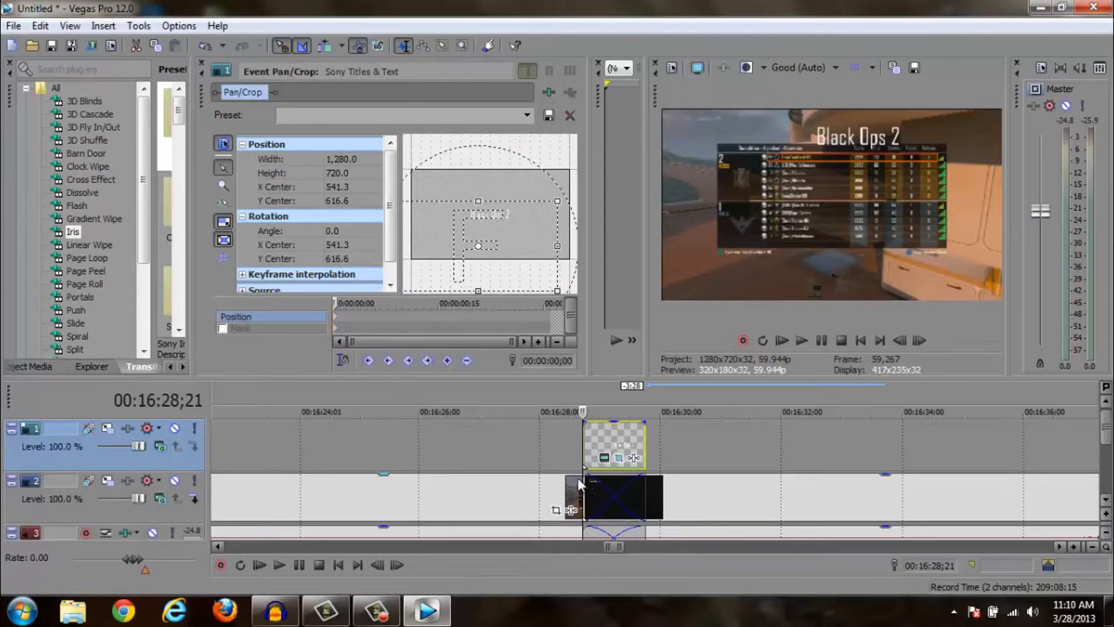
left_click(805, 340)
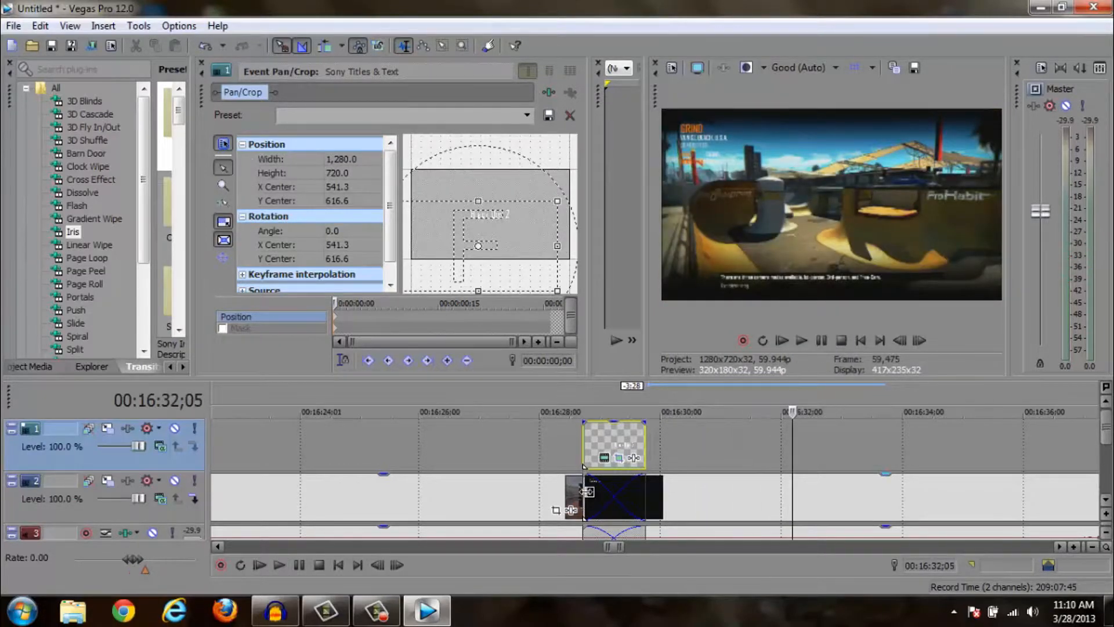
left_click(598, 496)
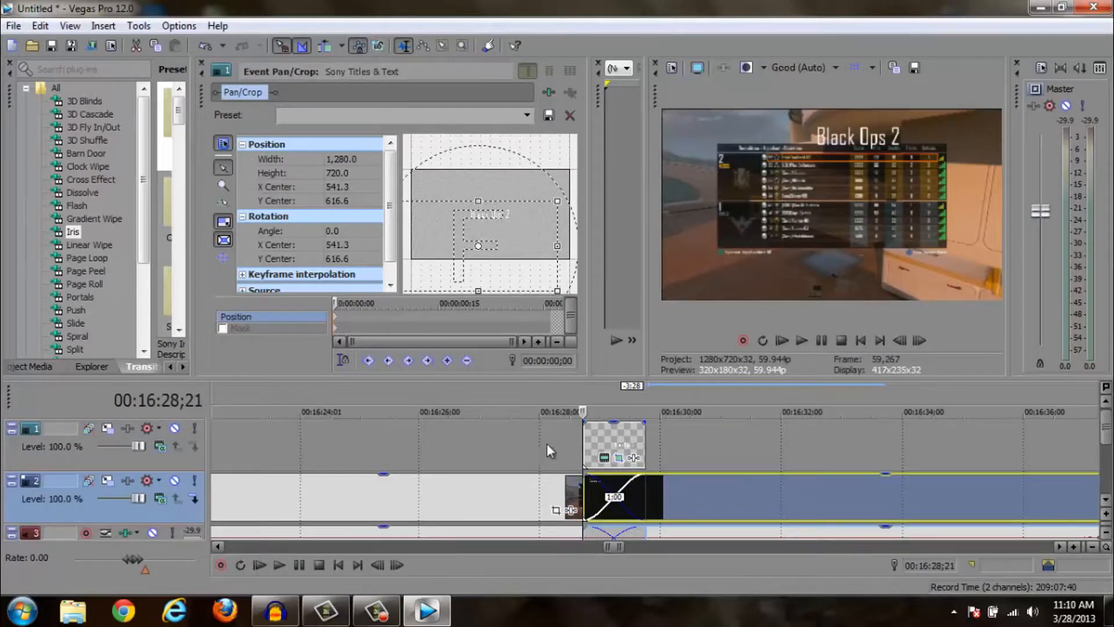
Try to mark a loop region spanning the first clip, from the start to 00:16:29;22
scroll(472, 431, "down", 10)
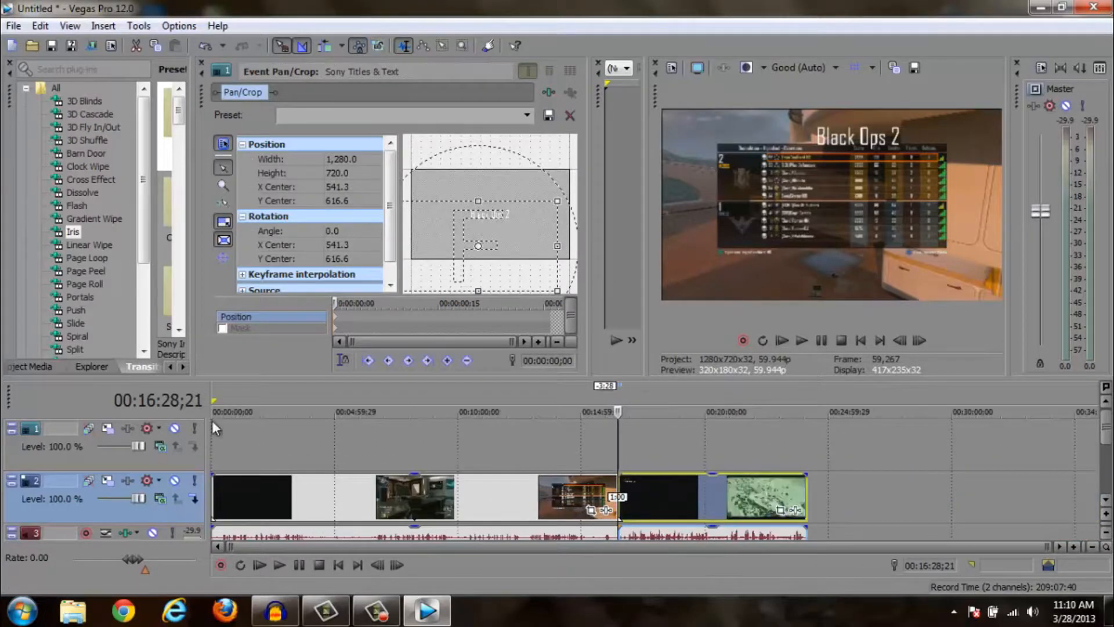
left_click_drag(214, 400, 609, 404)
left_click_drag(625, 405, 619, 405)
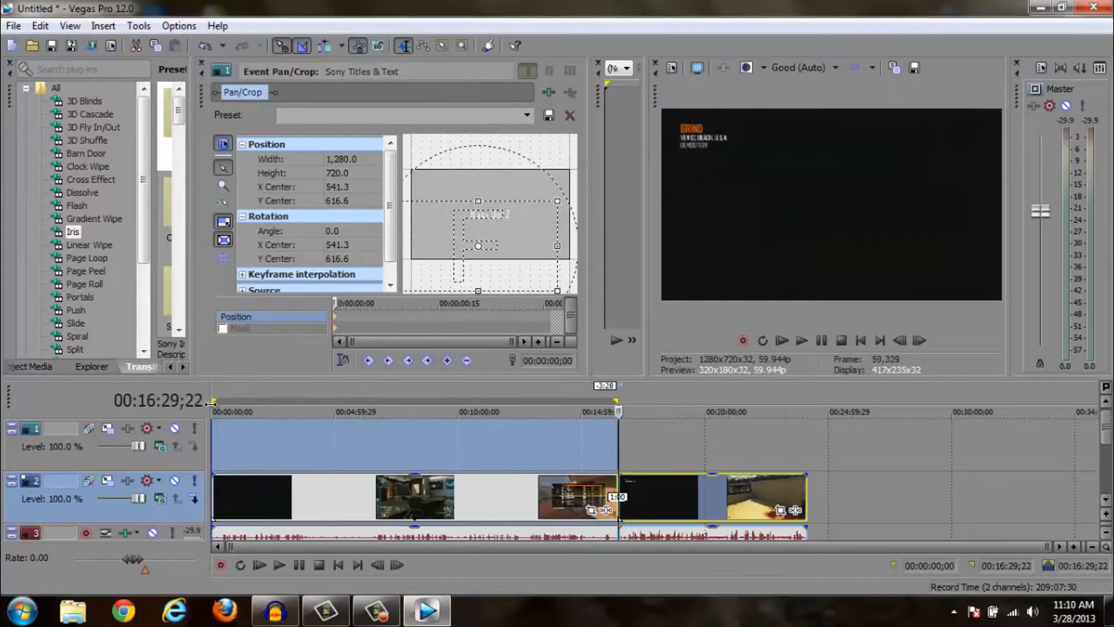
mouse_move(213, 403)
left_mouse_down()
mouse_move(631, 403)
mouse_move(611, 404)
left_mouse_up()
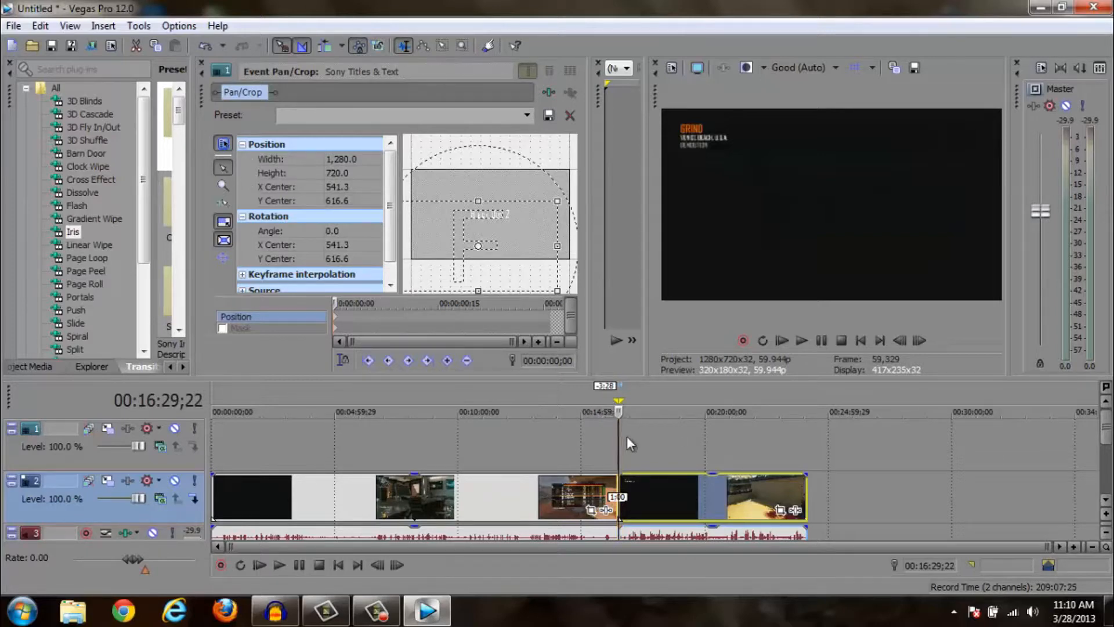
Mark a loop region around the title and crossfade, from 00:16:28;13 to 00:16:30;00
scroll(673, 466, "up", 15)
scroll(679, 470, "up", 3)
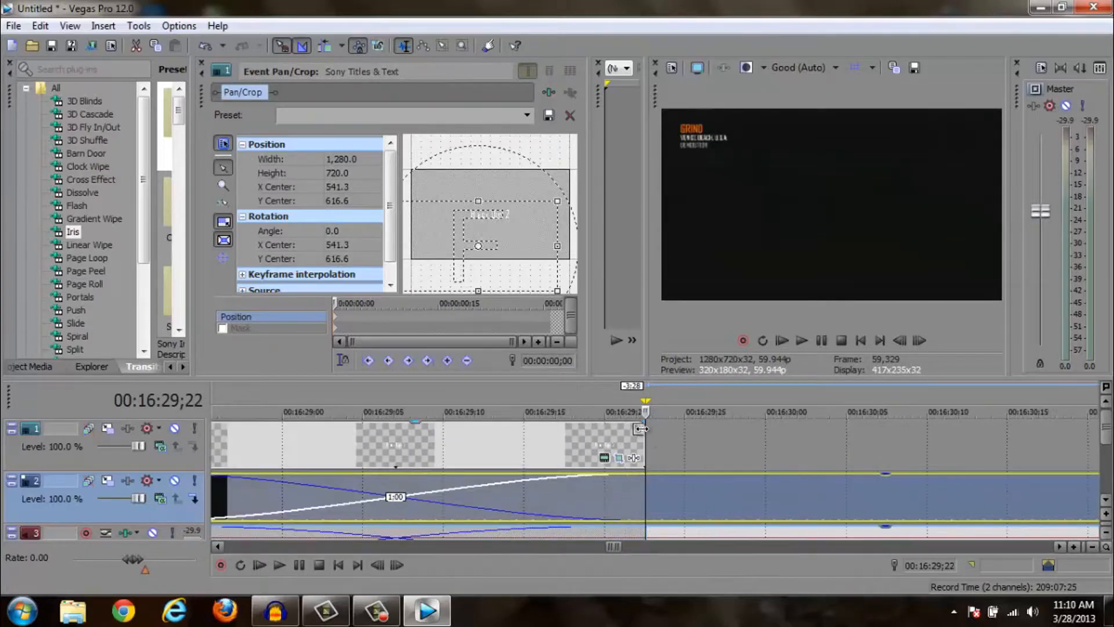
left_click_drag(636, 399, 268, 400)
scroll(597, 431, "down", 2)
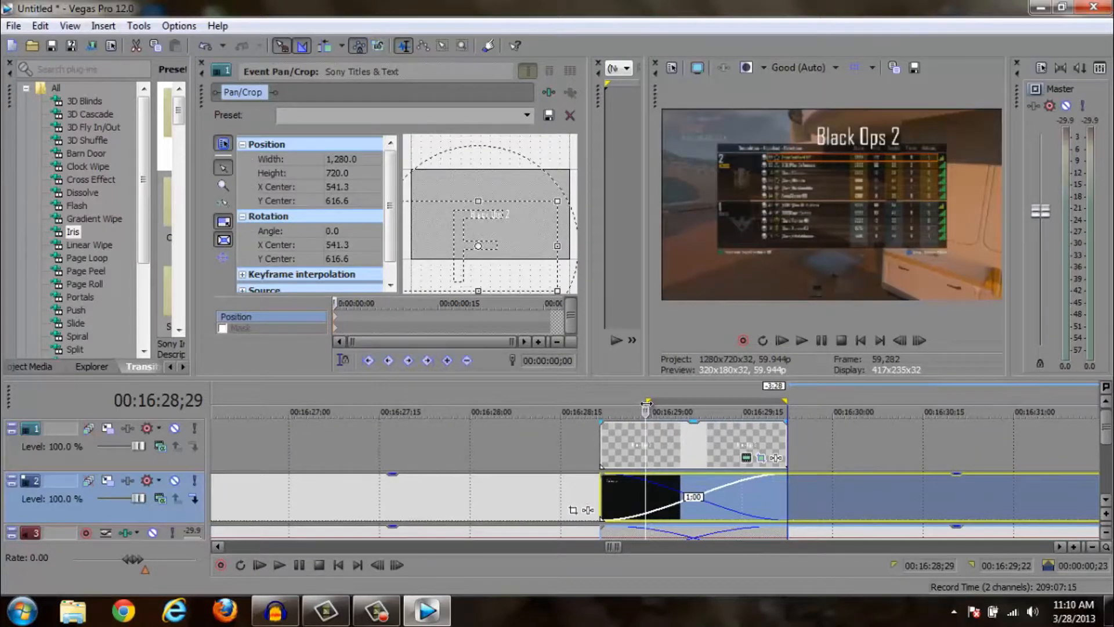
left_click_drag(647, 400, 555, 408)
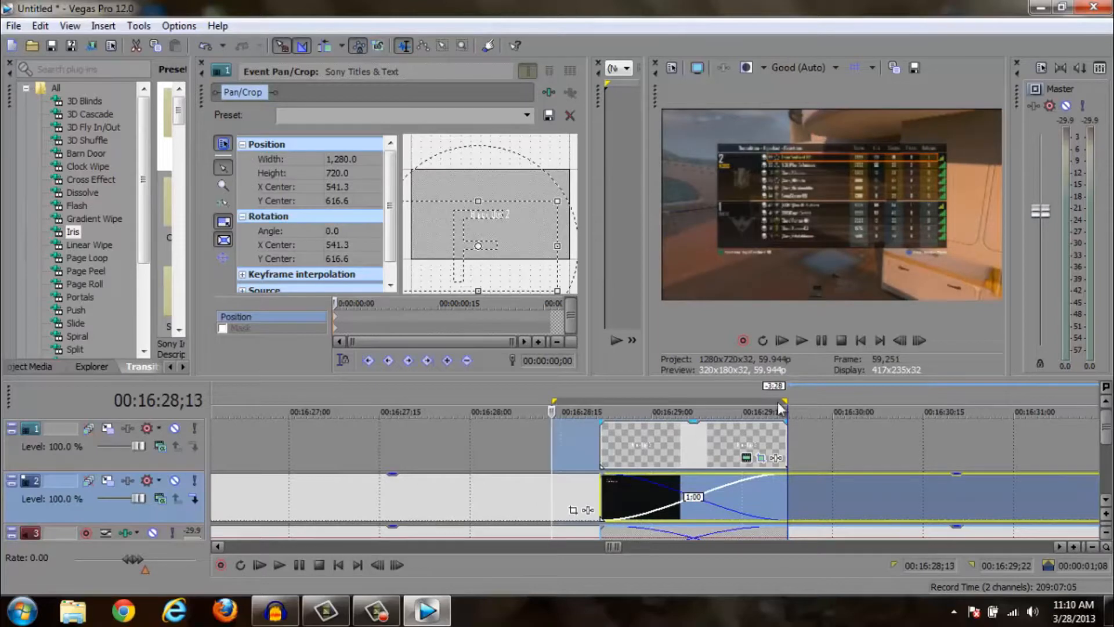
left_click_drag(785, 399, 834, 399)
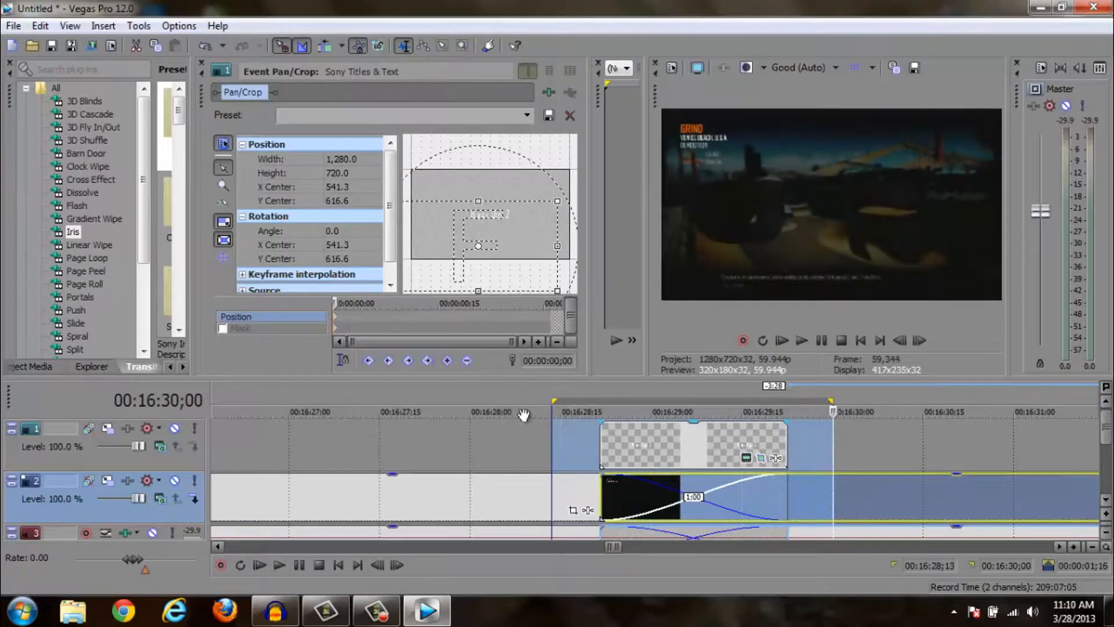
Reselect the loop region around the crossfade and preview it, cancelling the recorded files folder dialog
left_click(514, 431)
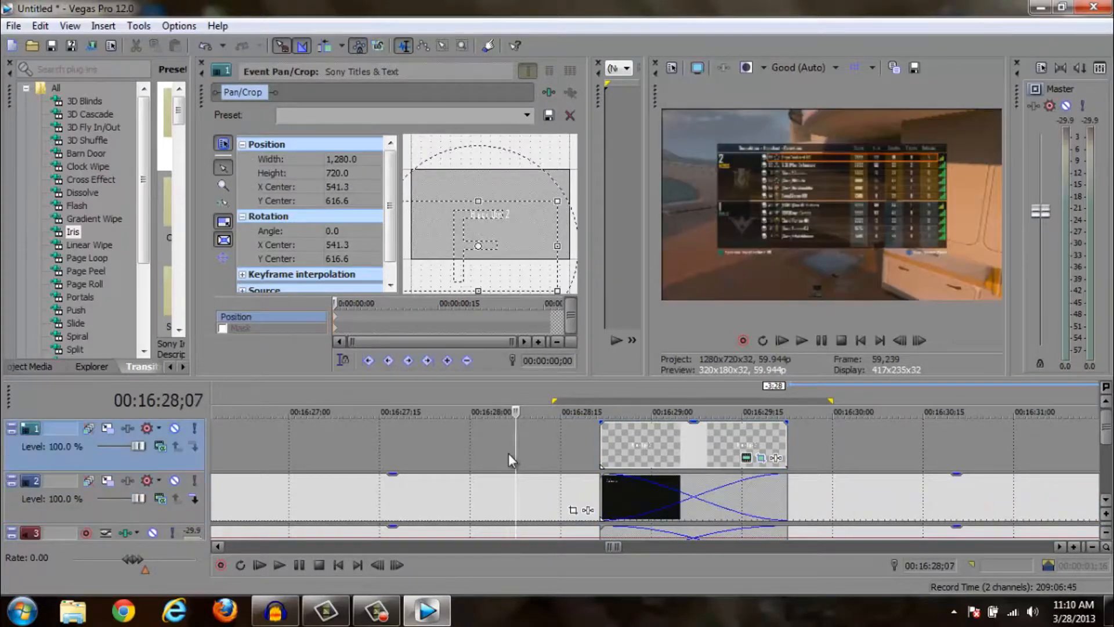
double_click(581, 398)
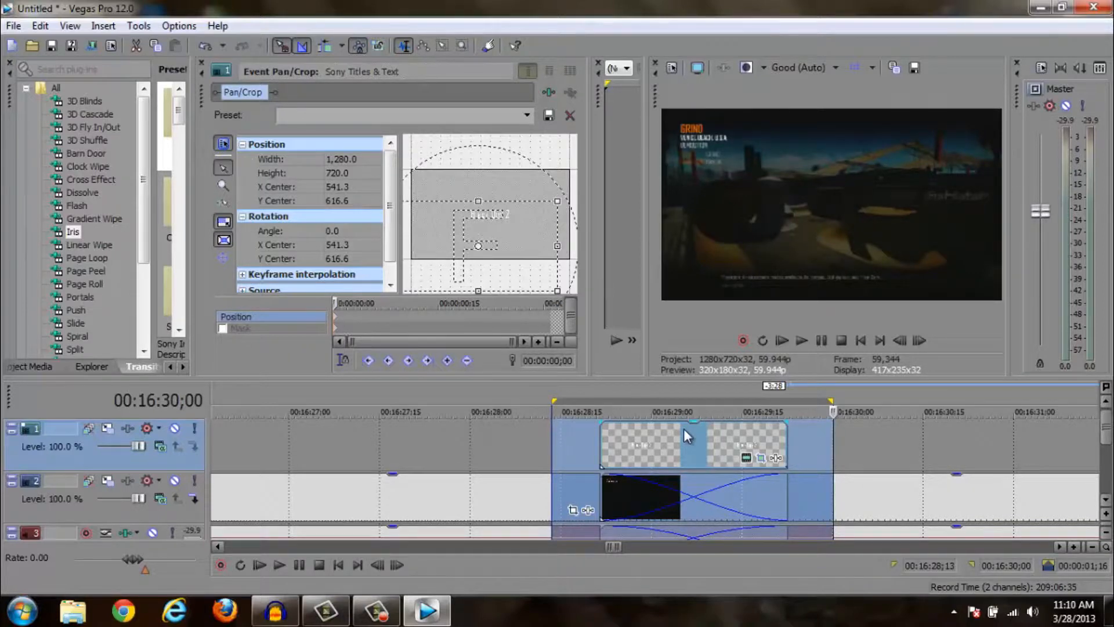
left_click(799, 339)
key("ctrl+r")
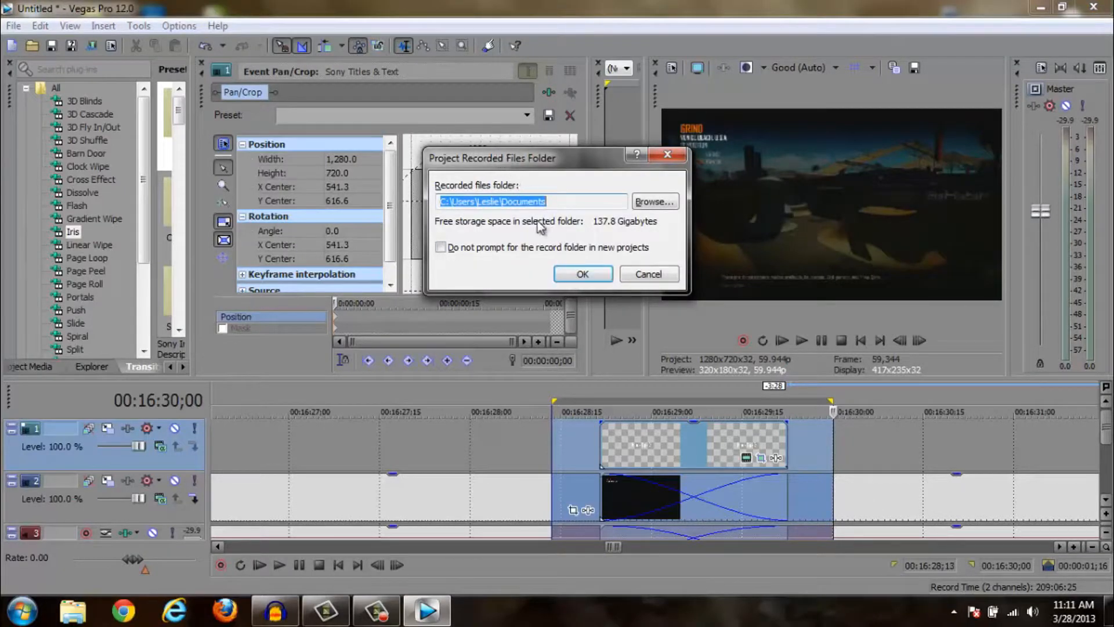
left_click(631, 276)
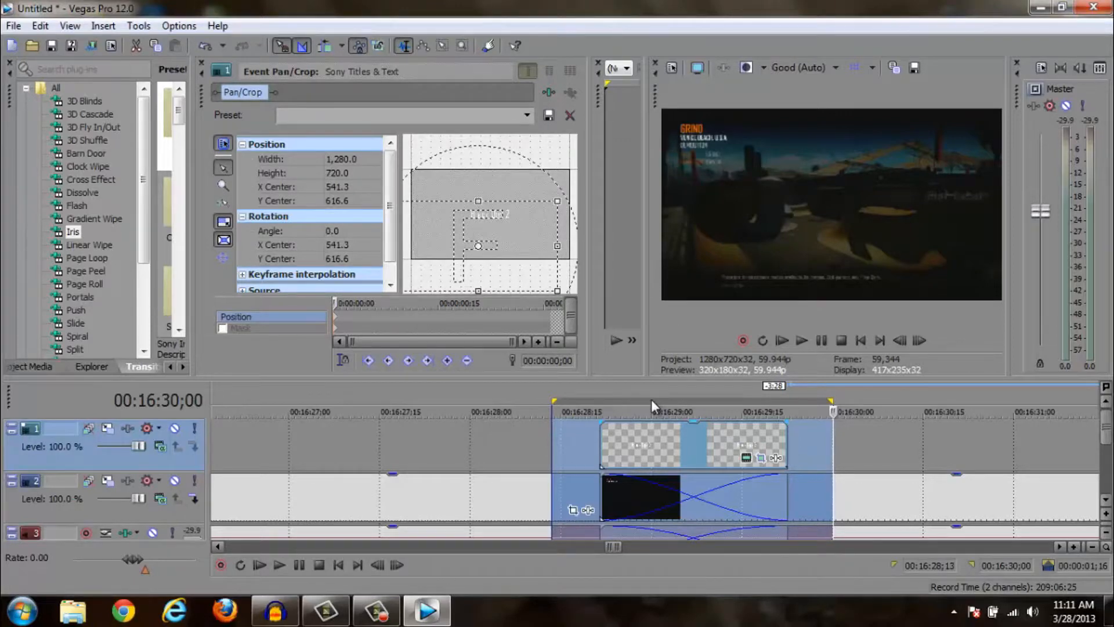
Fit the loop region to the title event, from 00:16:28;21 to 00:16:29;22
double_click(569, 427)
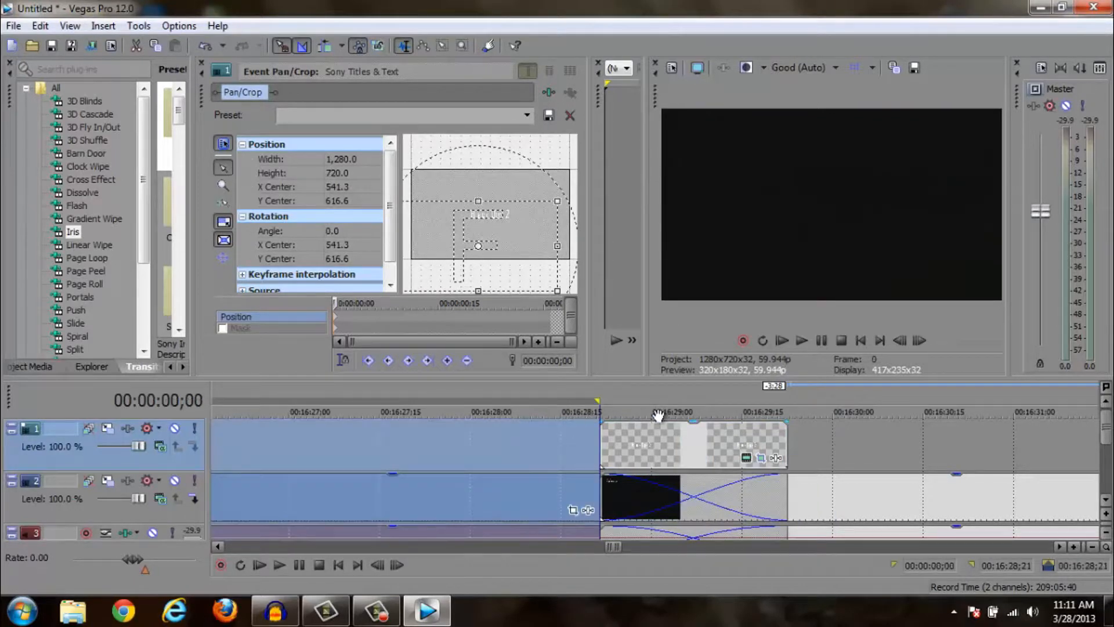
left_click(657, 433)
double_click(632, 426)
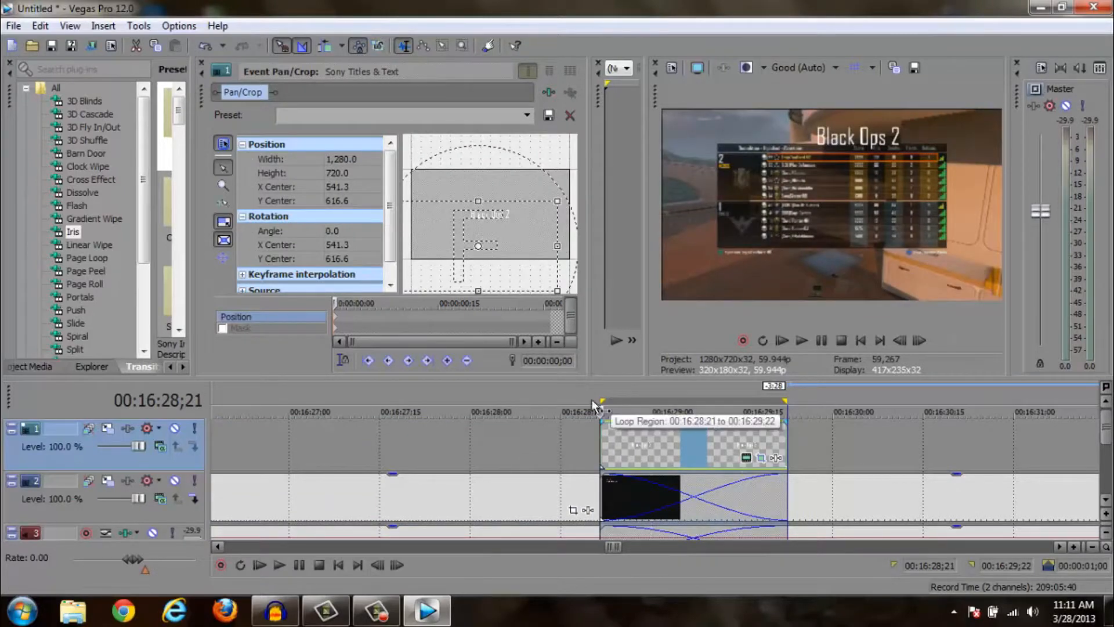
left_click(525, 498)
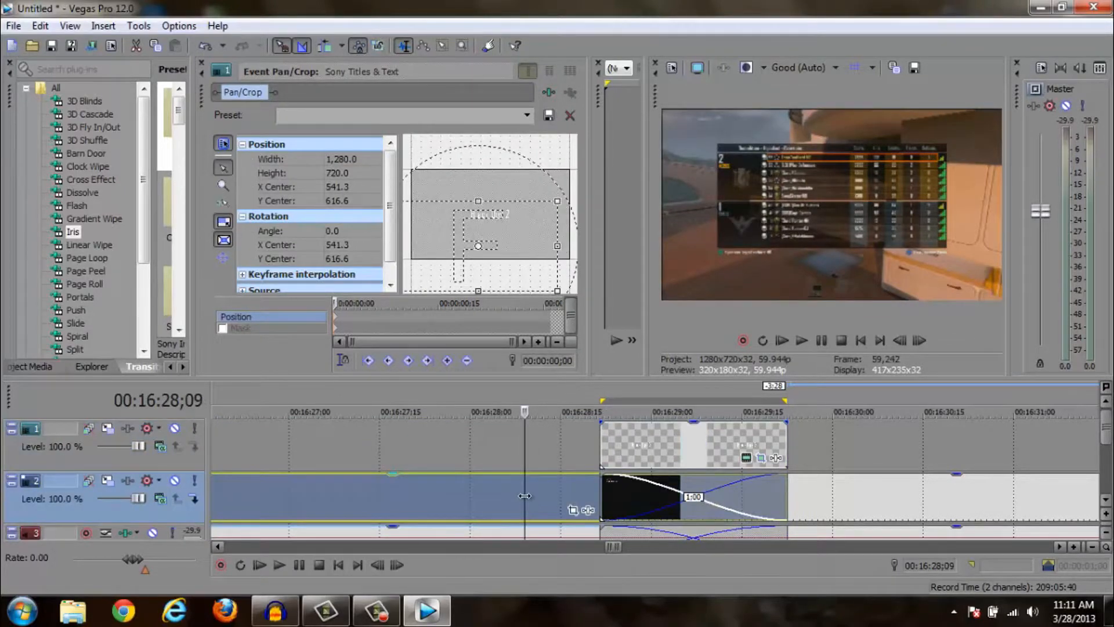
left_click(630, 440)
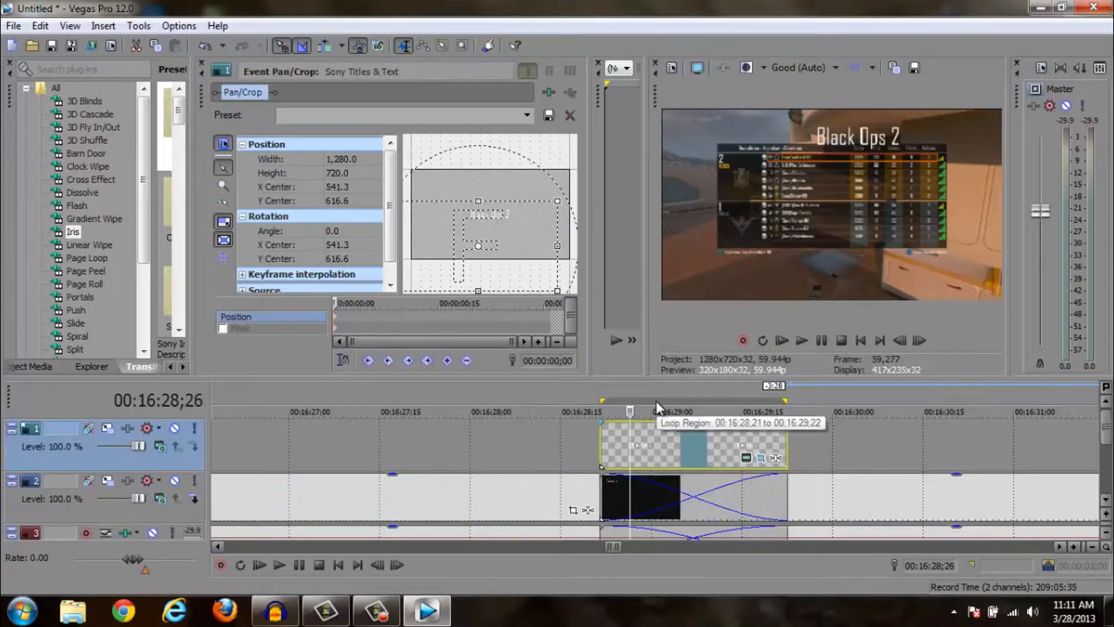
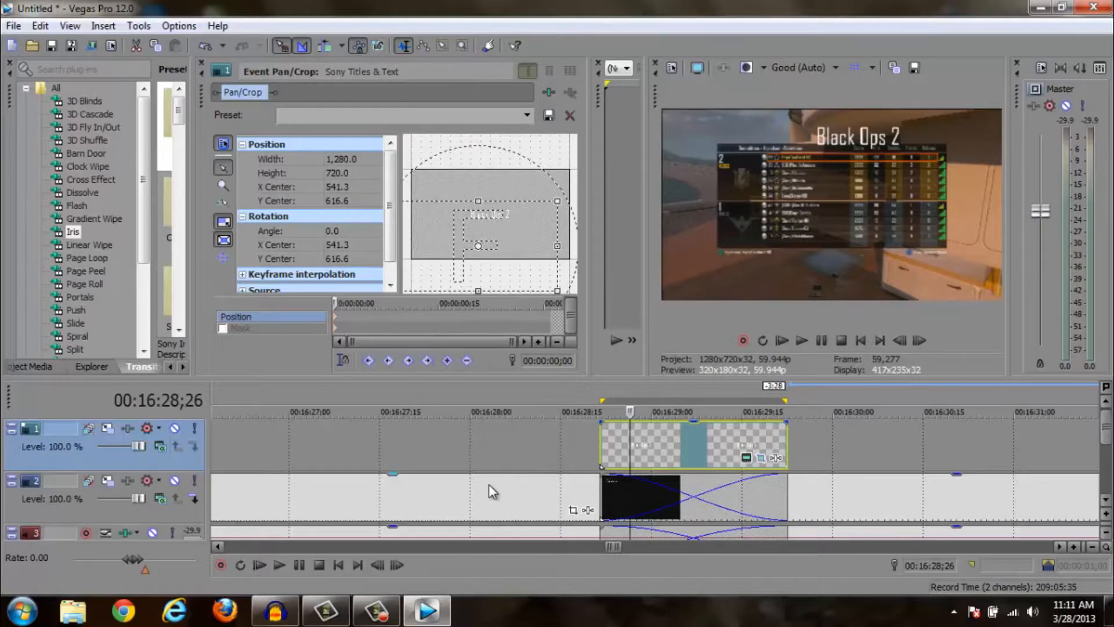
Select all the events on the timeline and delete them
left_click_drag(496, 483, 520, 461)
left_click(443, 456)
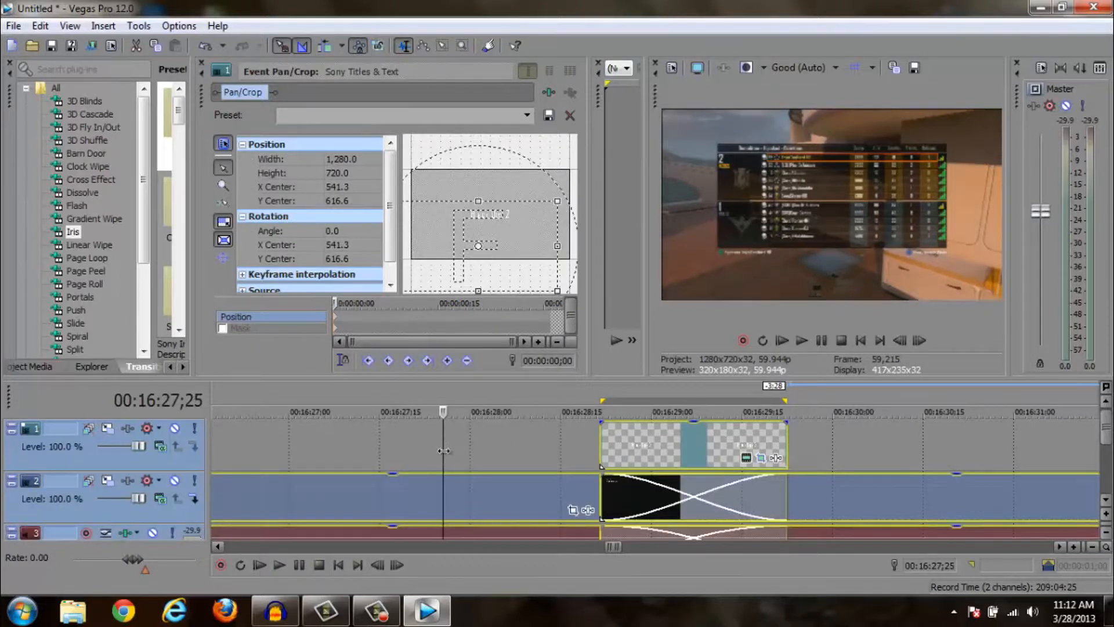
right_click(463, 458)
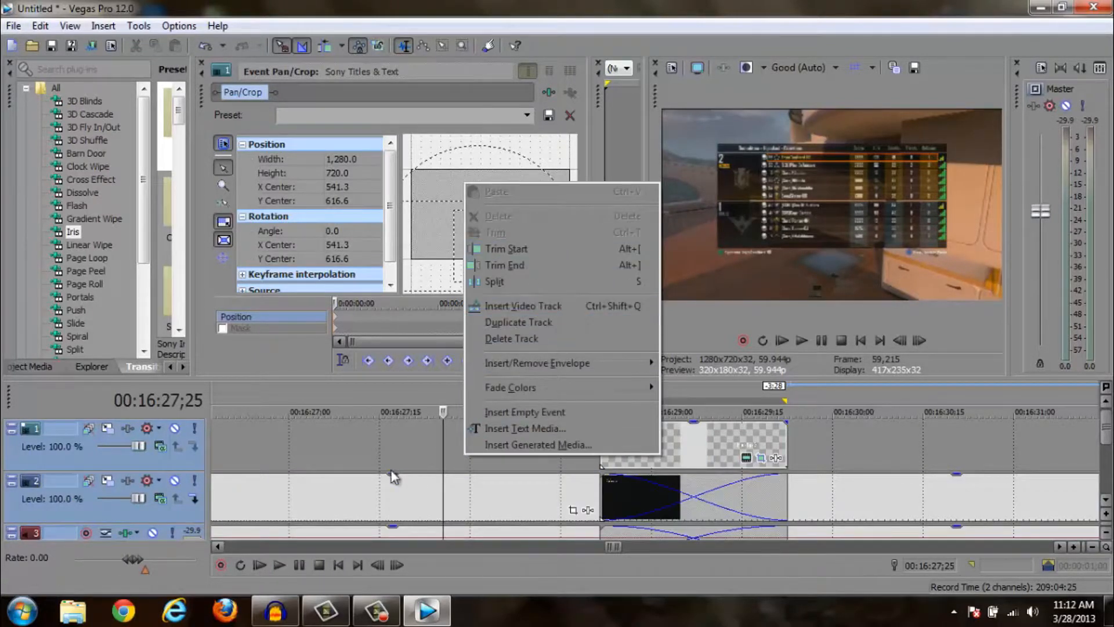
left_click(451, 507)
left_click(458, 507)
right_click(474, 496)
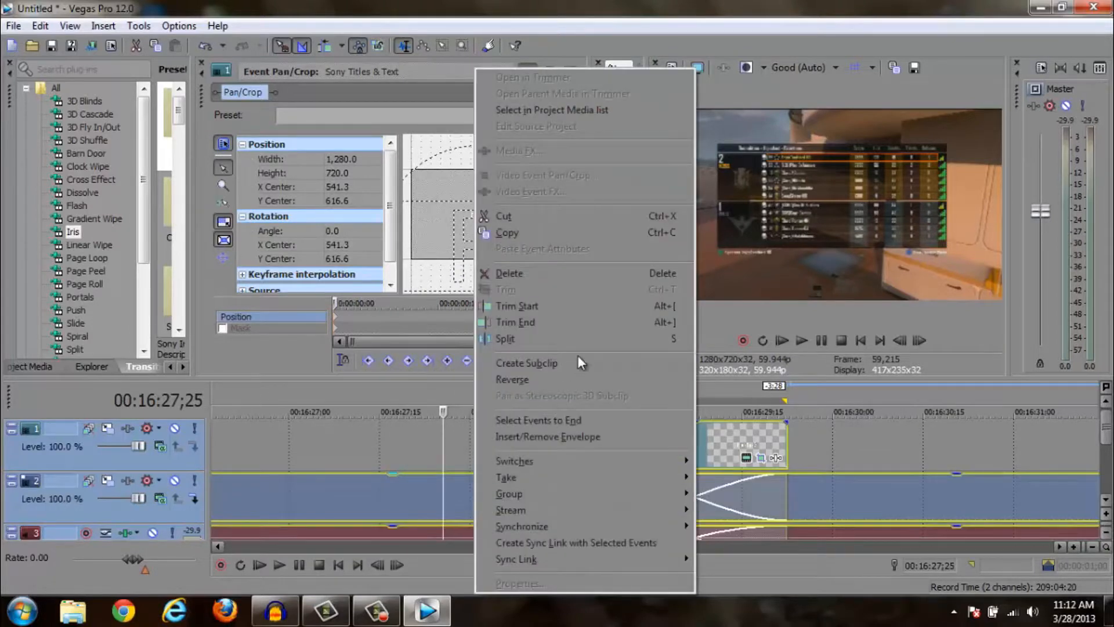
left_click(519, 289)
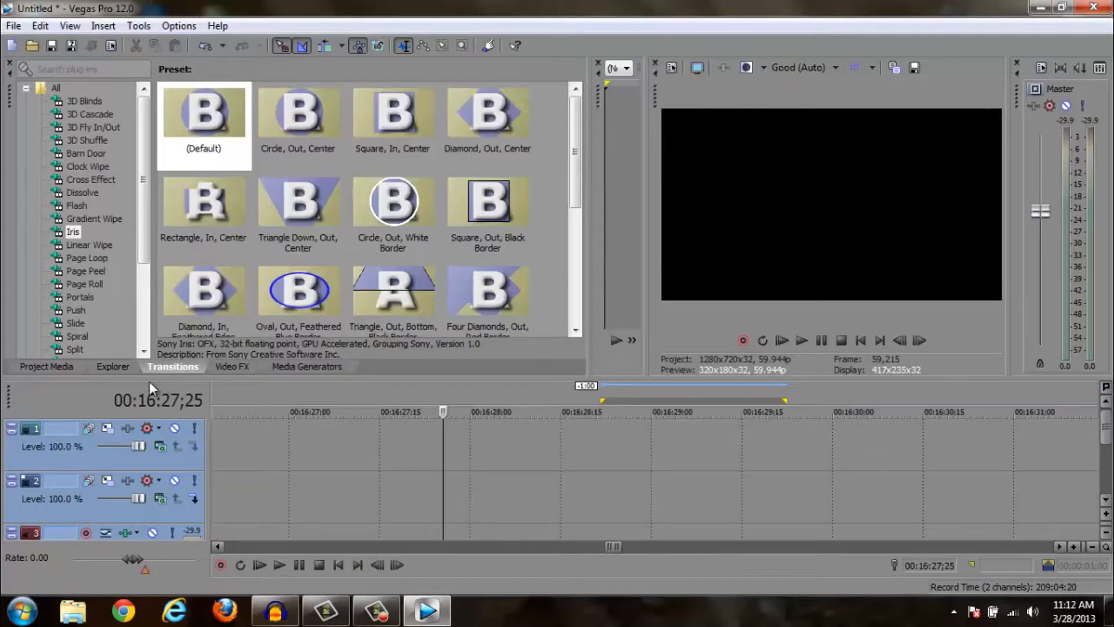
Place Demolition 108-10.mp4 from the project media at the start of the top track on the empty timeline
left_click(232, 366)
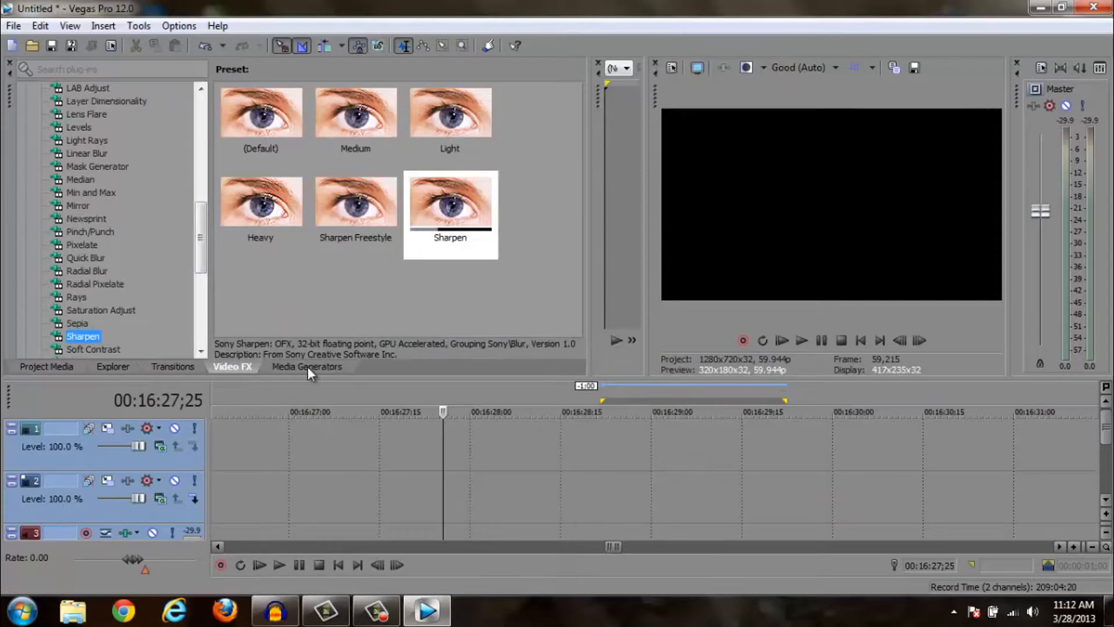
left_click(33, 366)
left_click(87, 133)
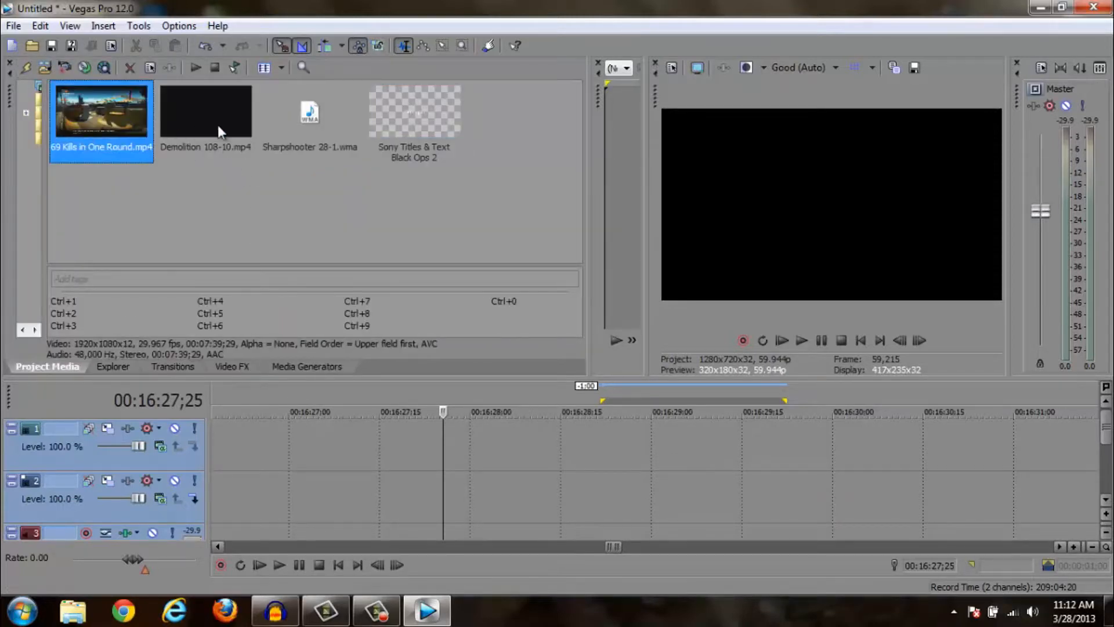
left_click(217, 124)
scroll(406, 479, "down", 10)
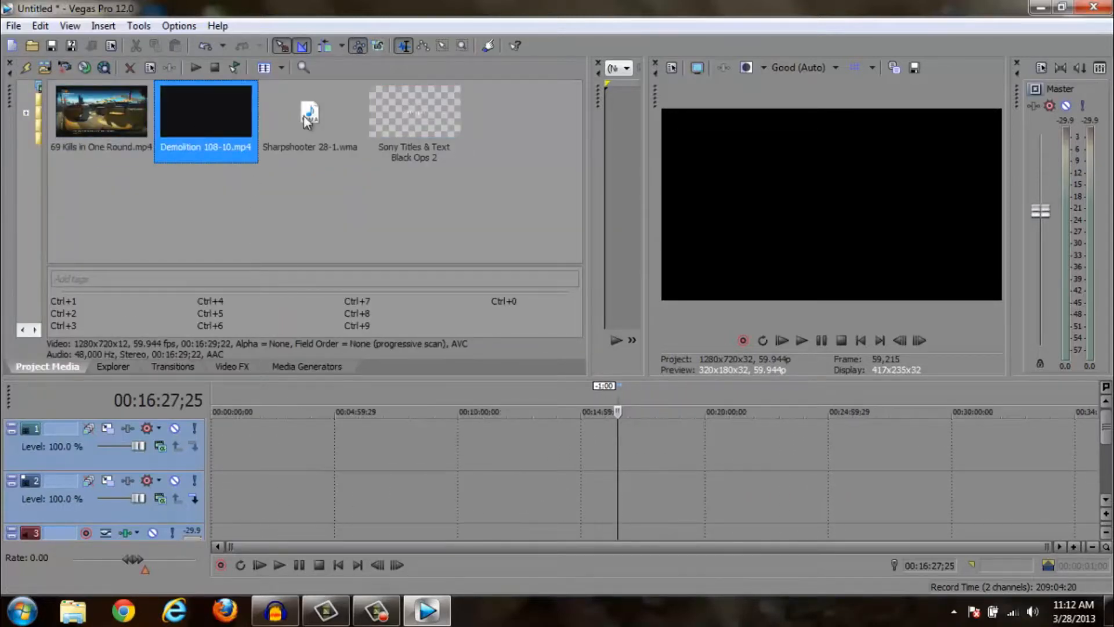
left_click_drag(206, 123, 295, 430)
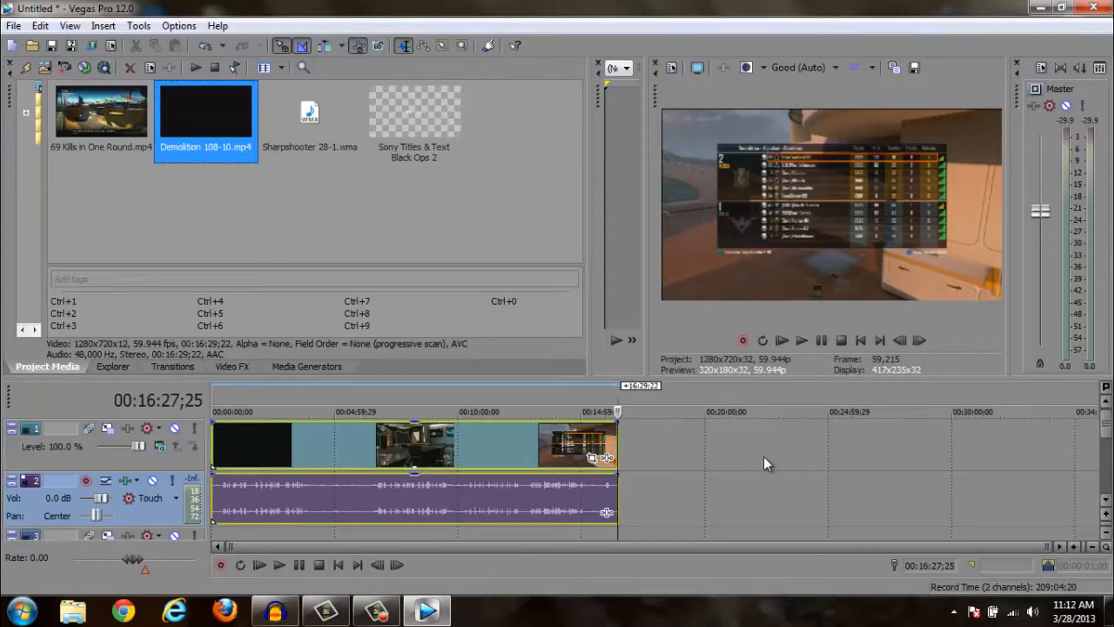
Insert a new video track beneath the clip's video and audio tracks
right_click(395, 532)
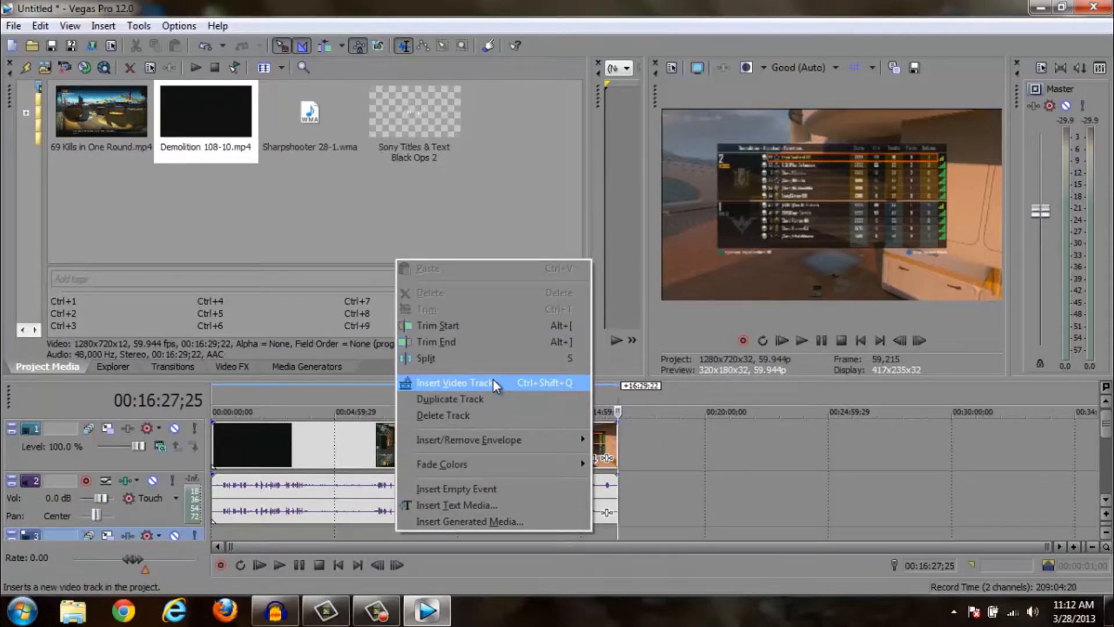
left_click(513, 380)
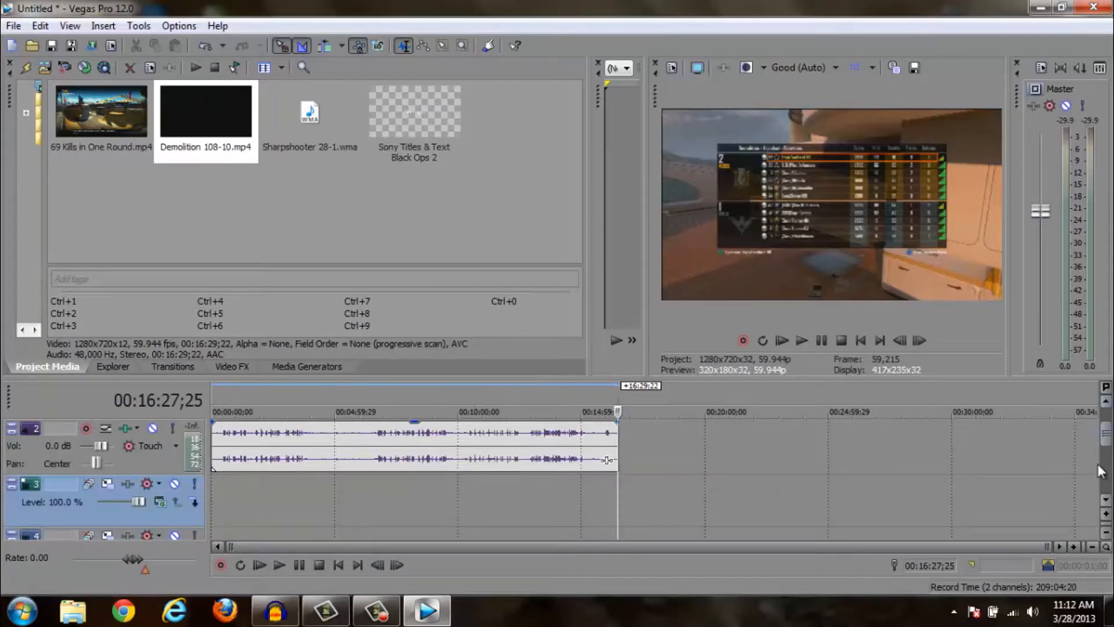
left_click(1105, 400)
mouse_move(1107, 421)
left_mouse_down()
mouse_move(1111, 458)
mouse_move(1111, 433)
left_mouse_up()
Insert text media with the default "Sample Text" on track 3 and close its settings
right_click(225, 495)
left_click(308, 483)
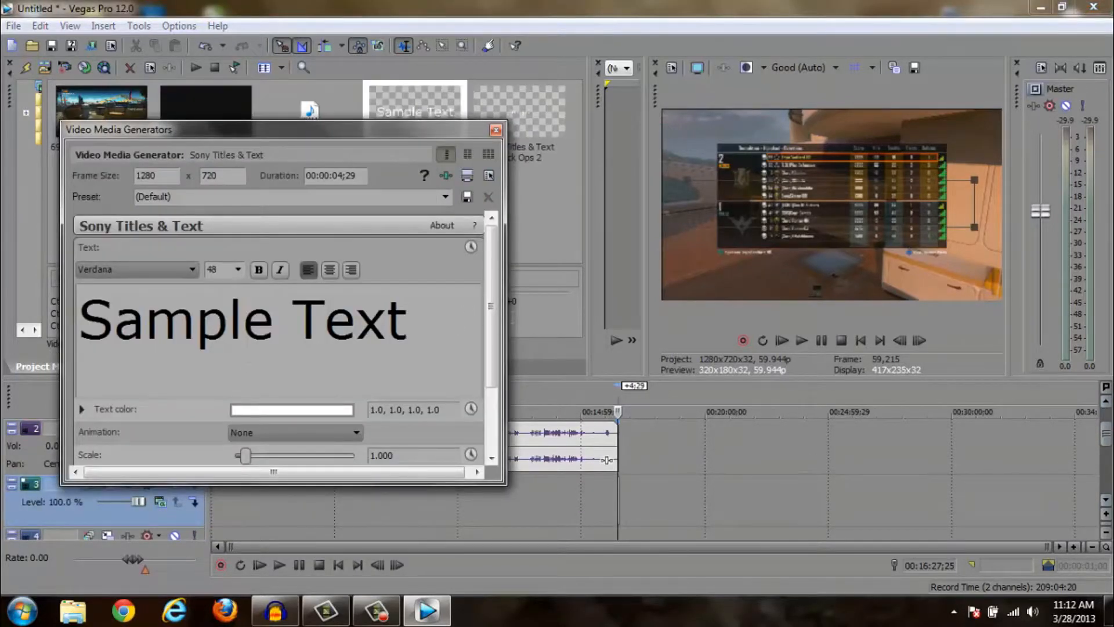
left_click(495, 130)
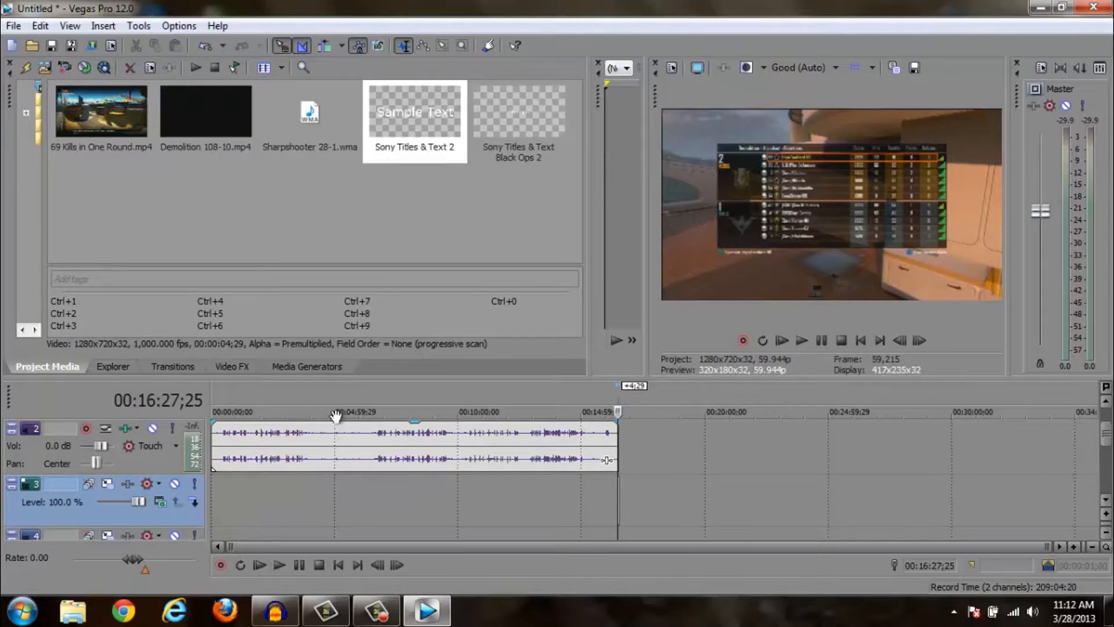
Move the Demolition clip's video event from track 1 down to track 4, beneath the sample text's track
left_click_drag(1107, 432, 1099, 374)
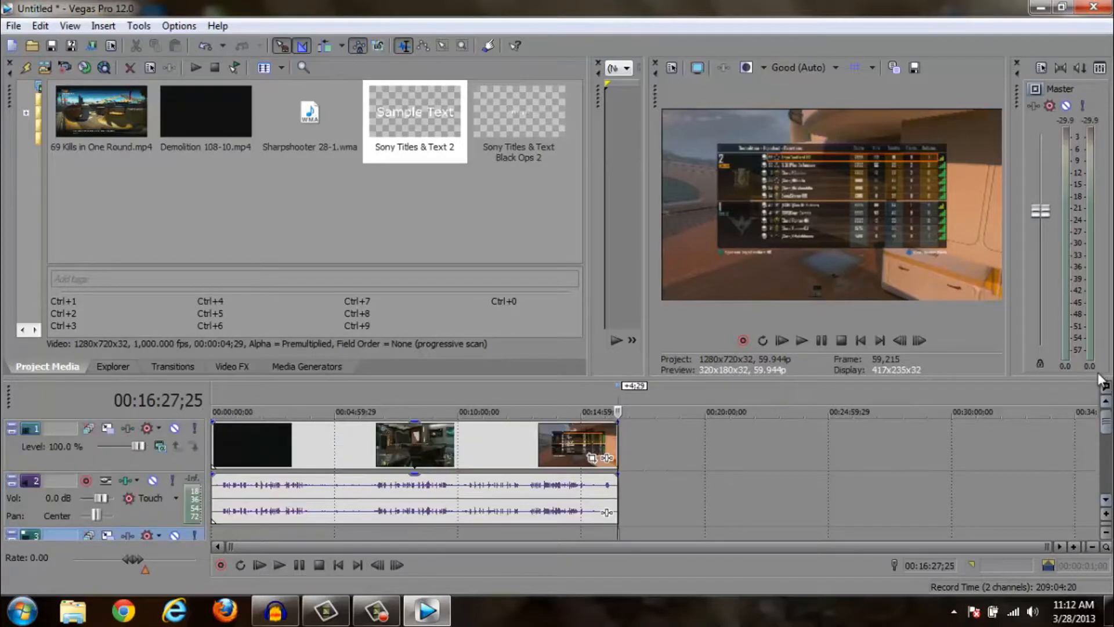
mouse_move(339, 449)
left_mouse_down()
mouse_move(340, 553)
mouse_move(348, 461)
left_mouse_up()
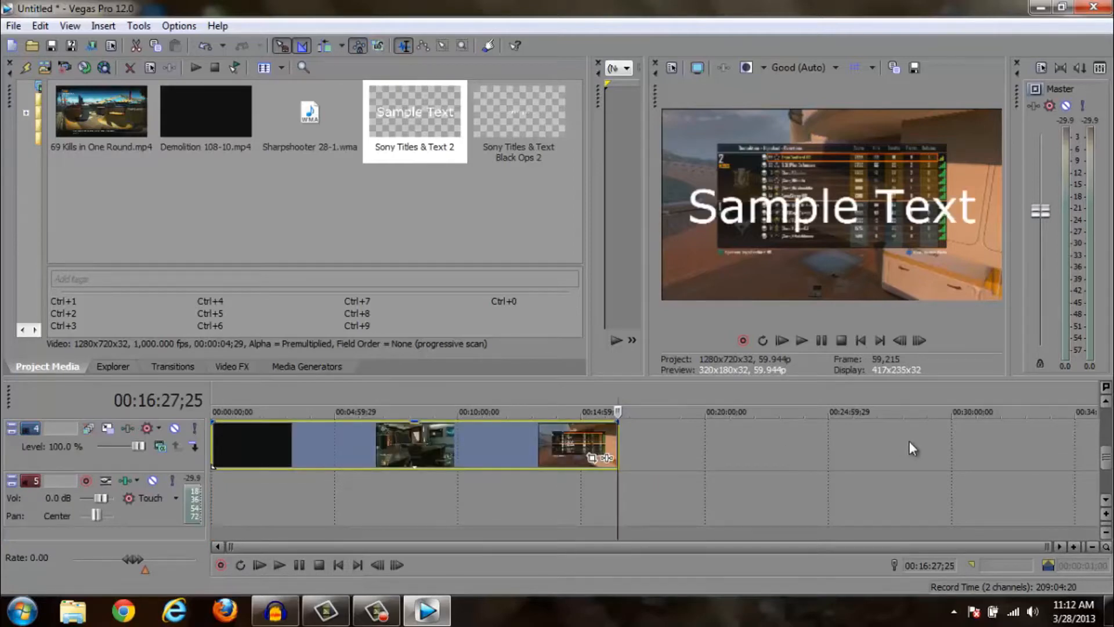
Move the Demolition clip's audio event from track 2 down to track 5, beneath its video event
mouse_move(1106, 457)
left_mouse_down()
mouse_move(1106, 409)
mouse_move(1105, 439)
left_mouse_up()
left_click_drag(350, 451, 311, 508)
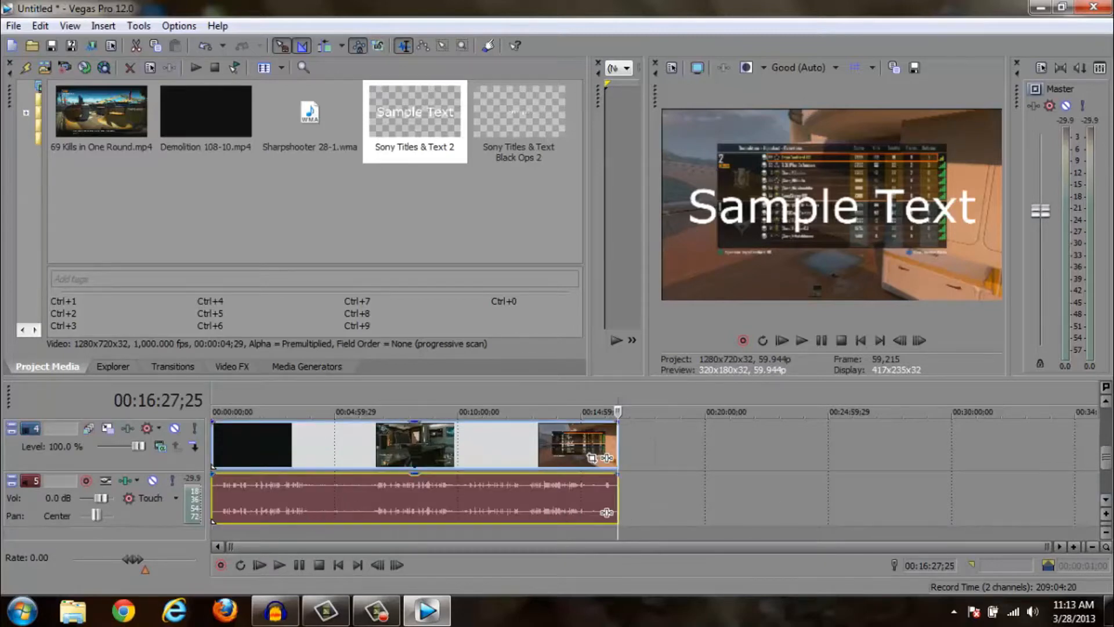
Examine the order of the tracks from track 1 down to track 5, with the playhead placed at about 00:08:30
left_click(1106, 402)
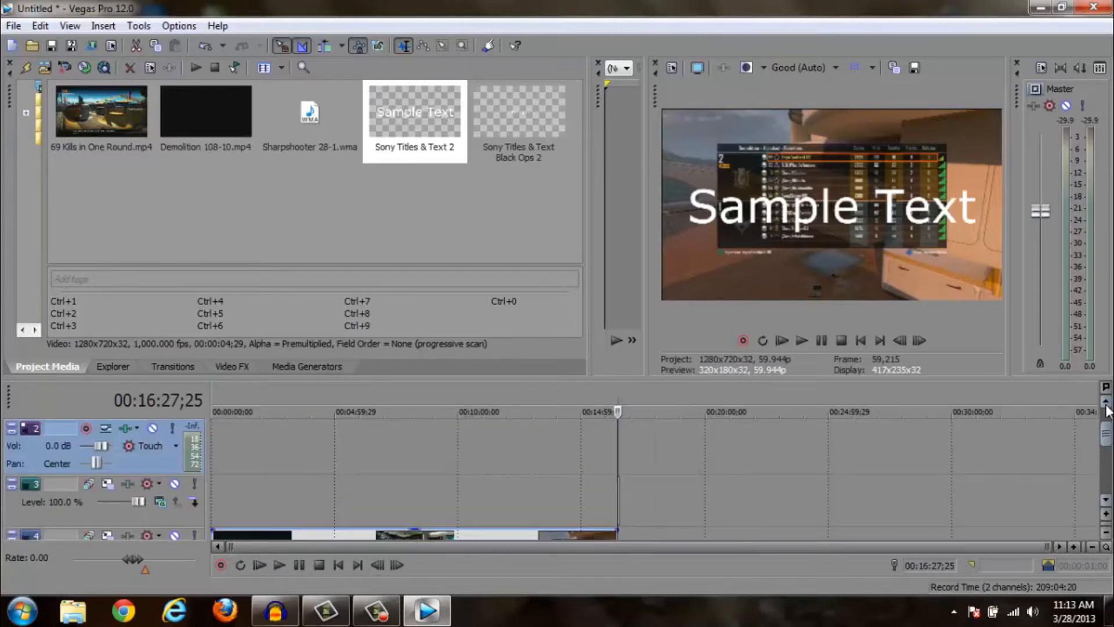
left_click(1105, 402)
left_click(1106, 499)
left_click(1106, 500)
left_click(1106, 499)
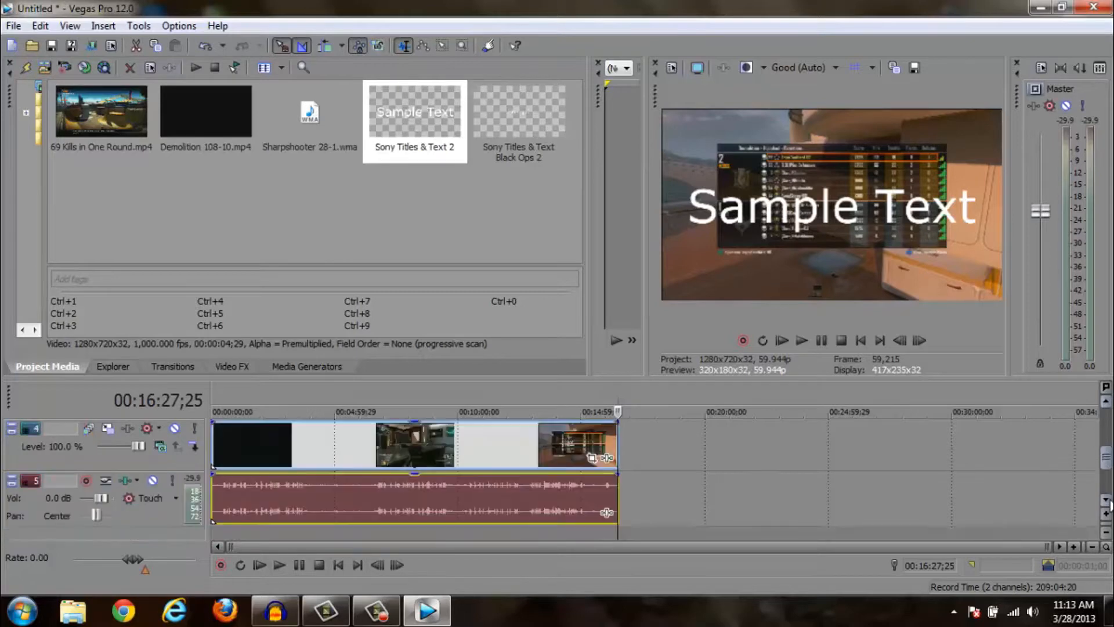
left_click(1106, 499)
left_click(1105, 402)
left_click(1106, 402)
left_click(1106, 402)
left_click(1106, 402)
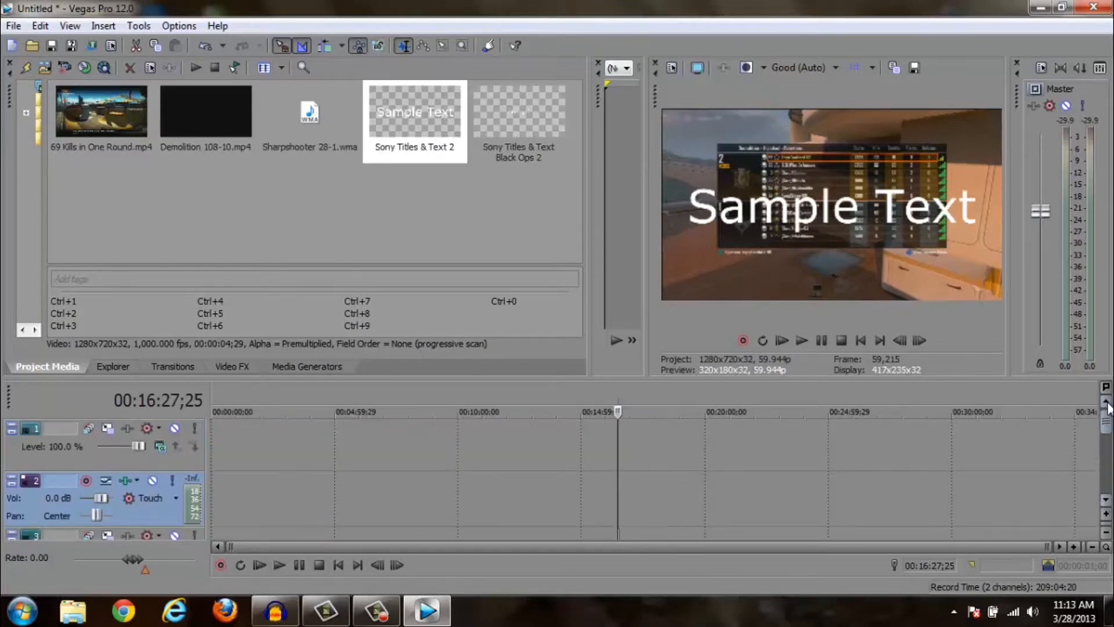
left_click(422, 497)
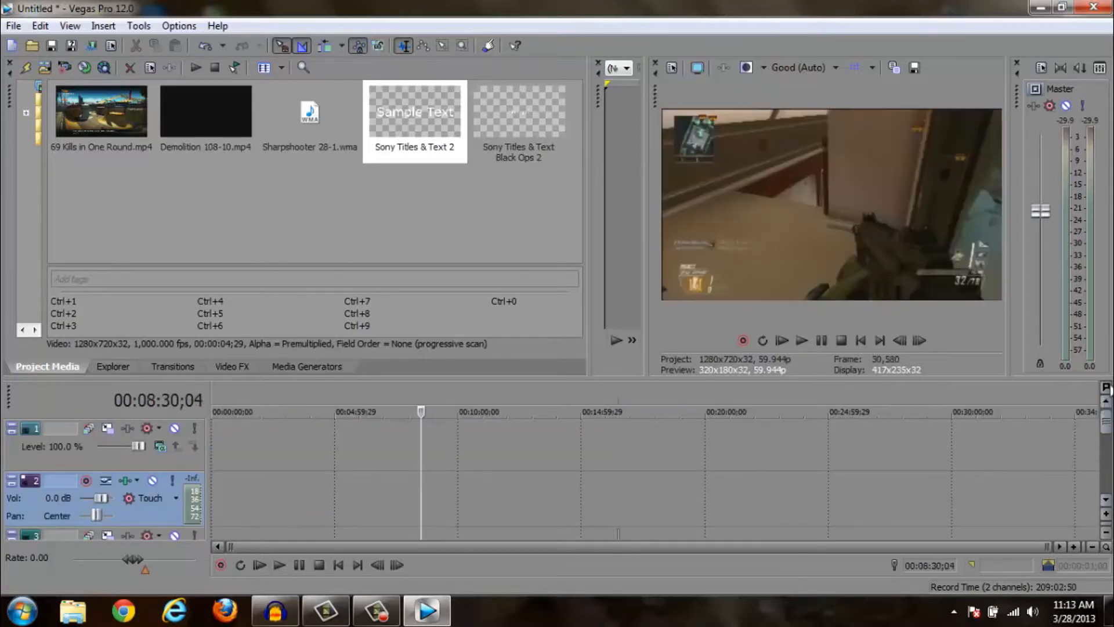
Place the Sony Titles & Text 2 media from the project media on track 3 at about the four-minute mark
left_click(368, 141)
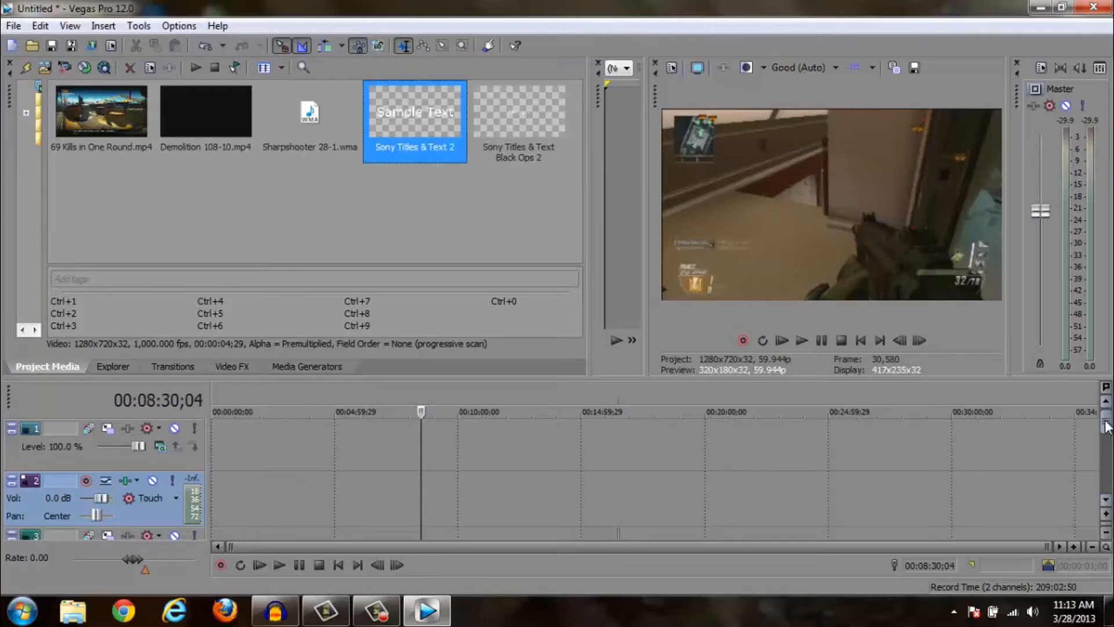
mouse_move(1105, 420)
left_mouse_down()
mouse_move(1106, 456)
mouse_move(1099, 399)
left_mouse_up()
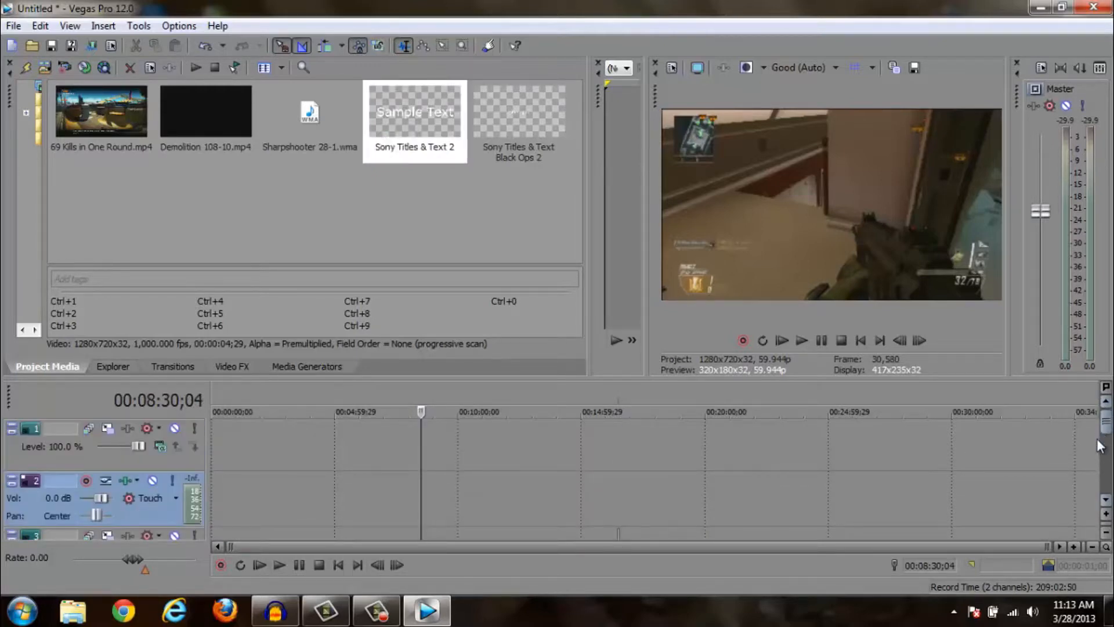
scroll(1098, 446, "down", 1)
left_click_drag(423, 114, 312, 493)
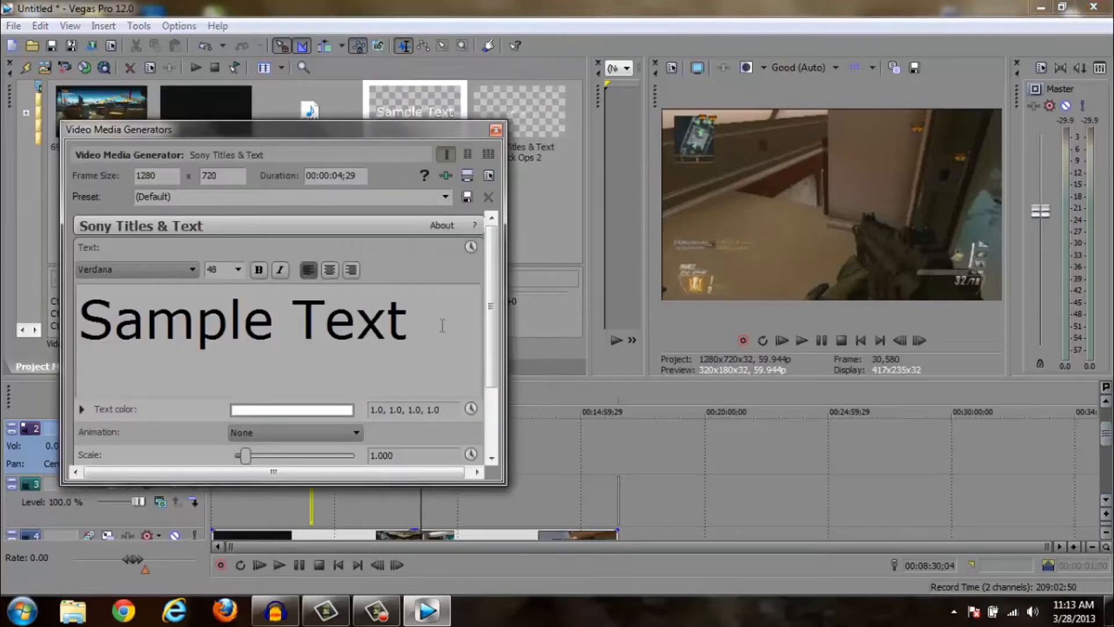
Change the font of the whole sample text to Agency FB
left_click(137, 269)
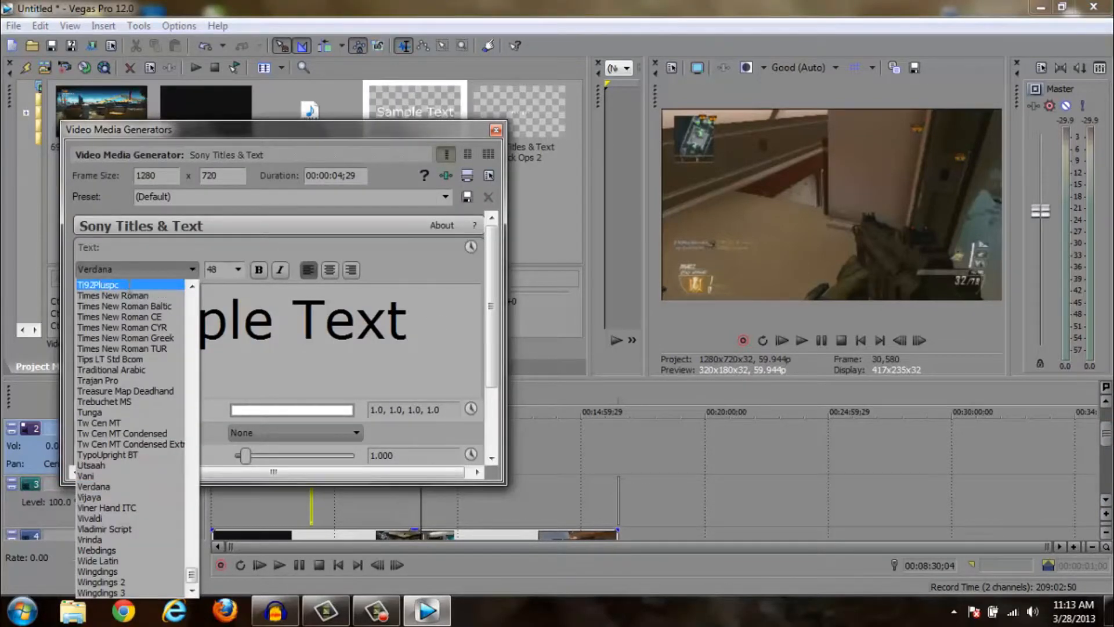
left_click(102, 286)
key("ctrl+a")
left_click(136, 269)
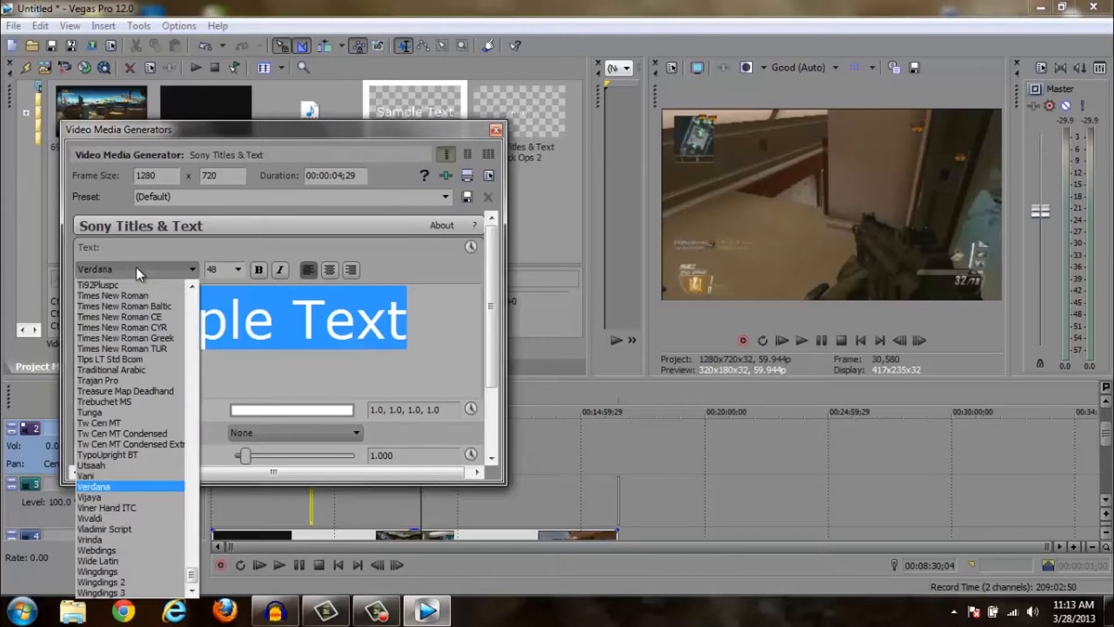
key("Home")
left_click(115, 454)
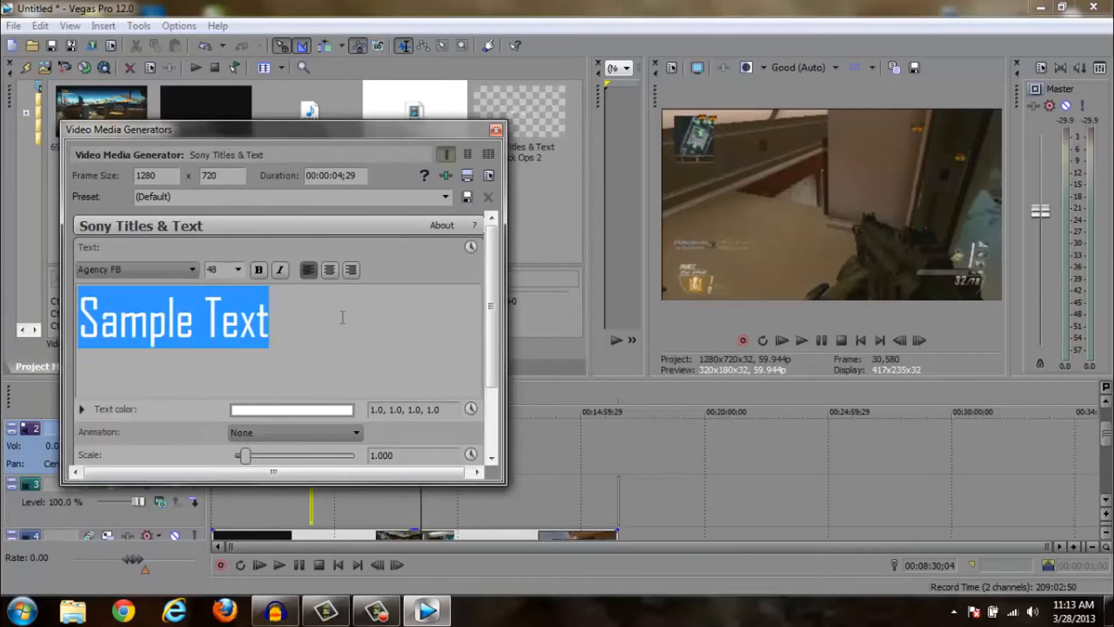
Replace the sample text with "Black Ops 2" and close the text settings
left_click(350, 320)
key("BackSpace")
key("BackSpace")
key("BackSpace")
key("BackSpace")
key("BackSpace")
key("BackSpace")
key("BackSpace")
key("BackSpace")
key("BackSpace")
key("BackSpace")
key("BackSpace")
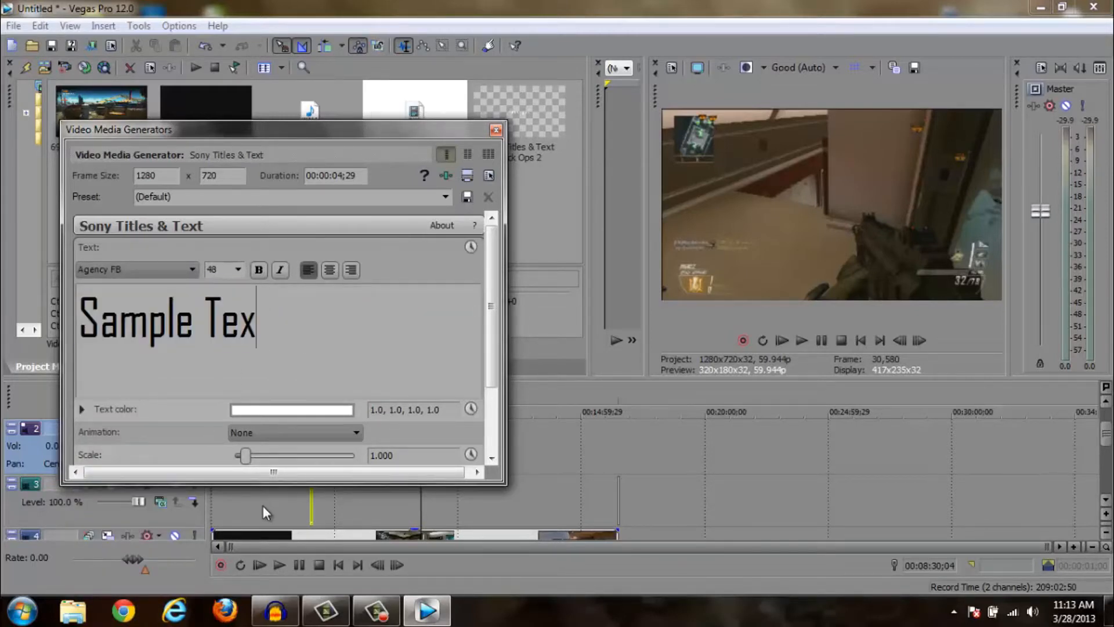
type("Blacxk")
key("BackSpace")
key("BackSpace")
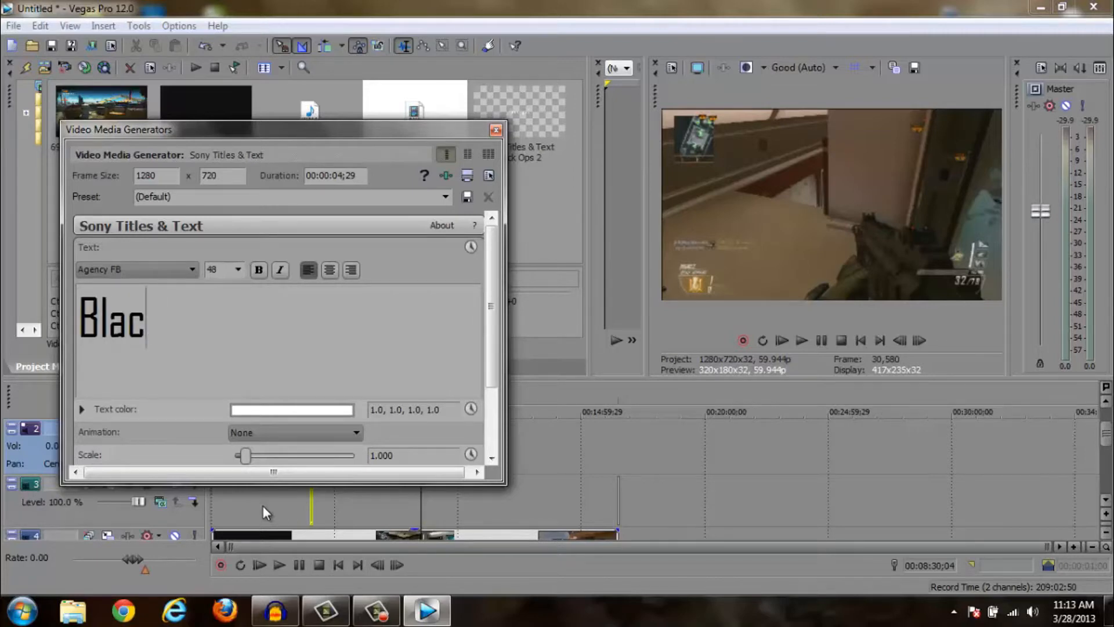
type("k Ops 2")
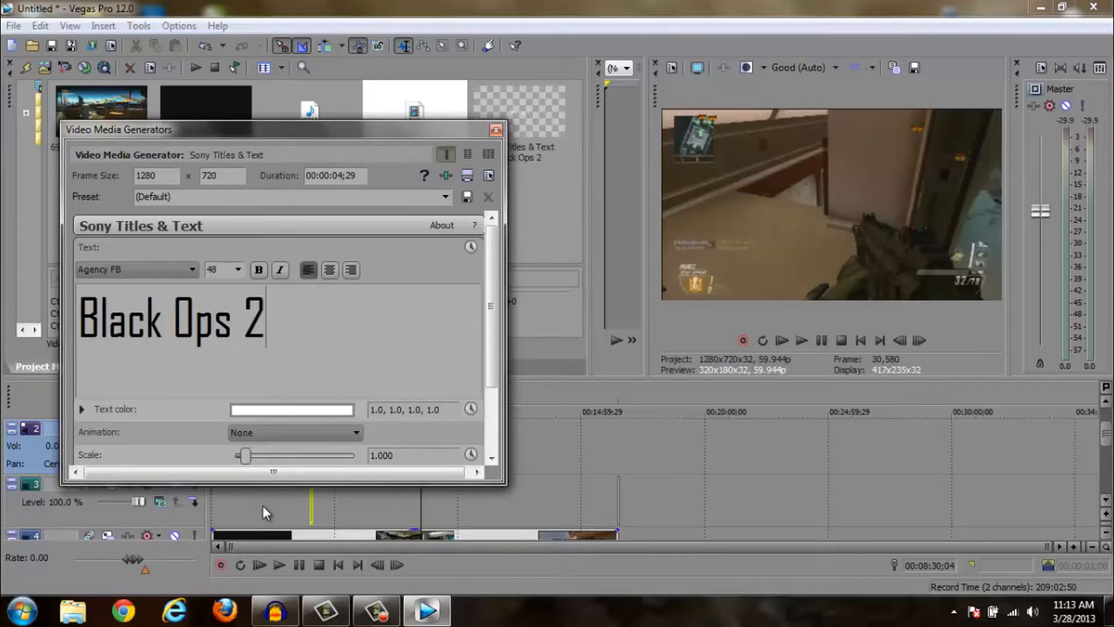
left_click(495, 129)
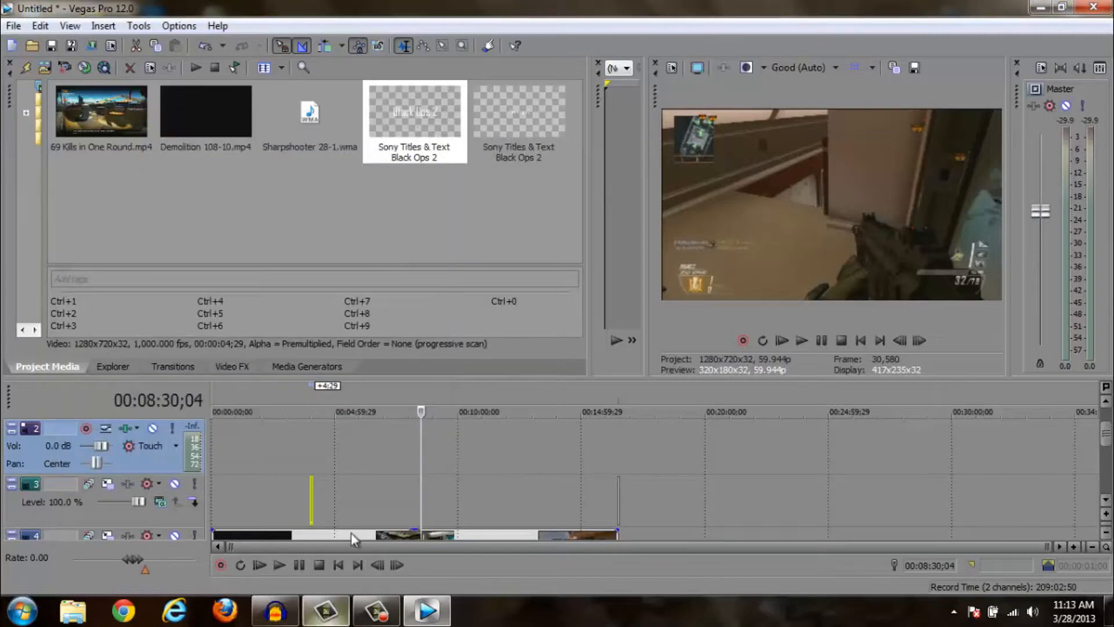
Shift the Black Ops 2 text event on track 3 about 3 seconds earlier
left_click(313, 507)
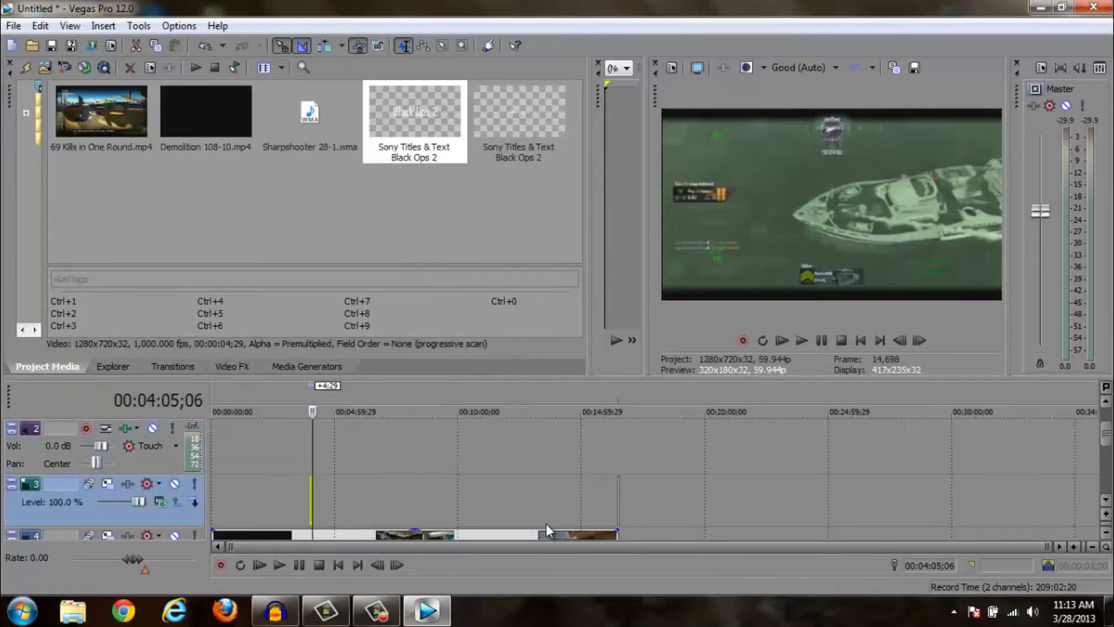
scroll(545, 523, "up", 10)
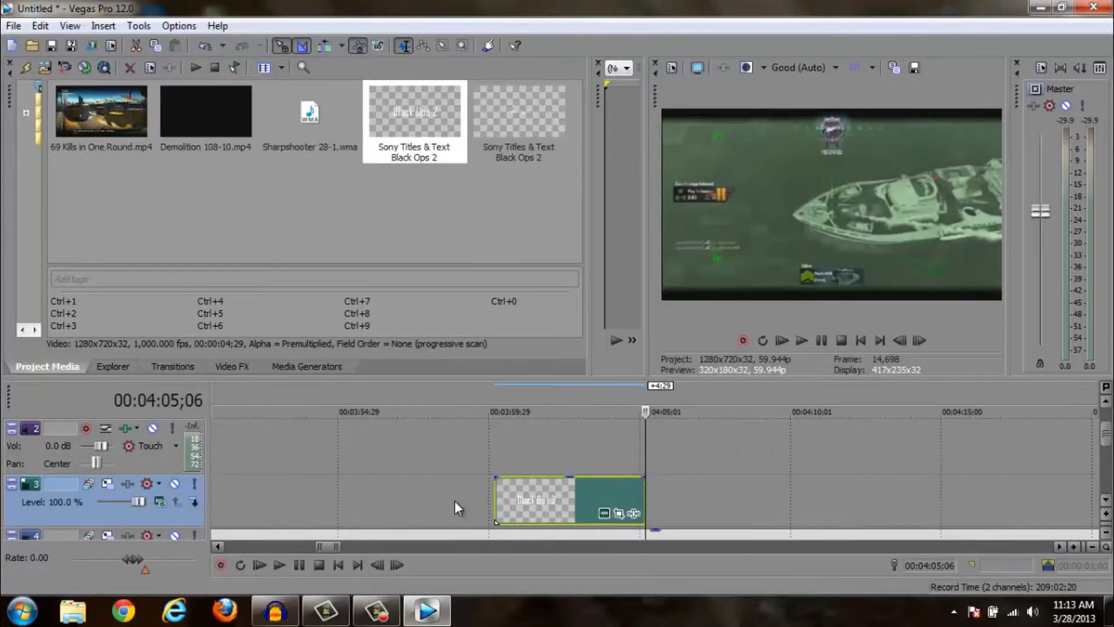
left_click_drag(505, 500, 406, 500)
left_click(329, 508)
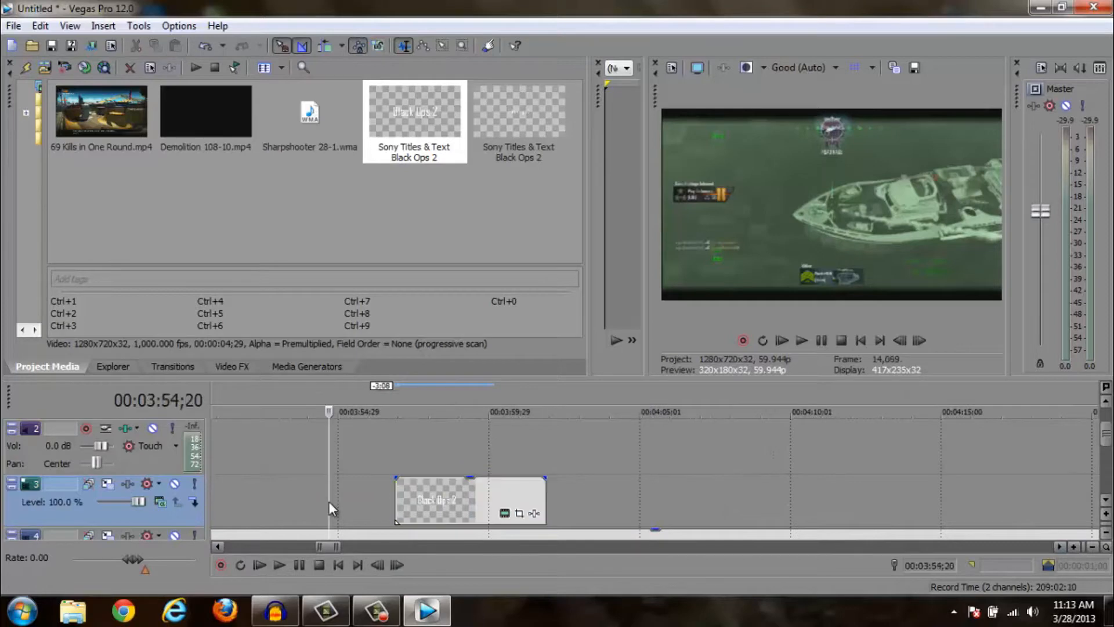
left_click(275, 500)
scroll(861, 492, "down", 3)
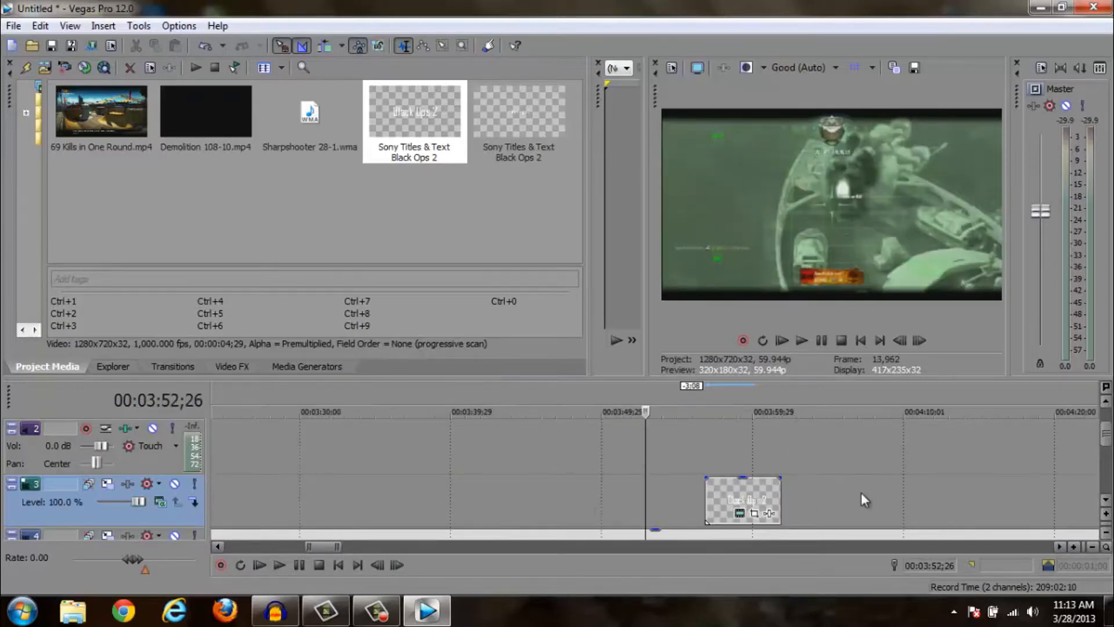
Move the Black Ops 2 text event to start at 00:05:47;21 on track 3 and extend its end by about 10 seconds
left_click(917, 488)
left_click(986, 485)
scroll(883, 473, "down", 3)
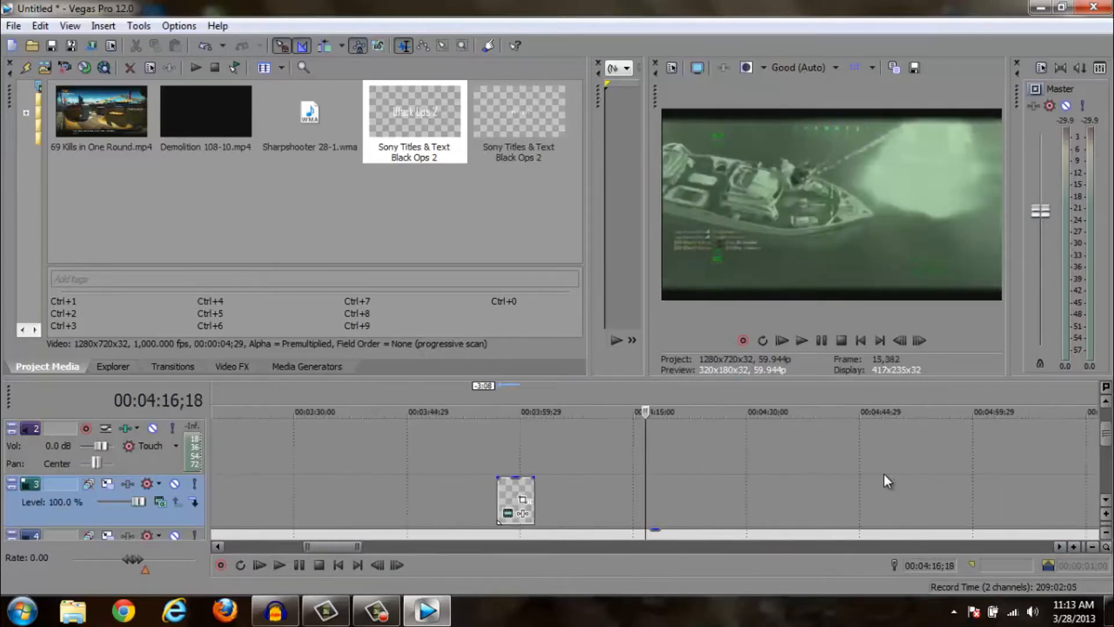
scroll(884, 473, "down", 3)
left_click(903, 485)
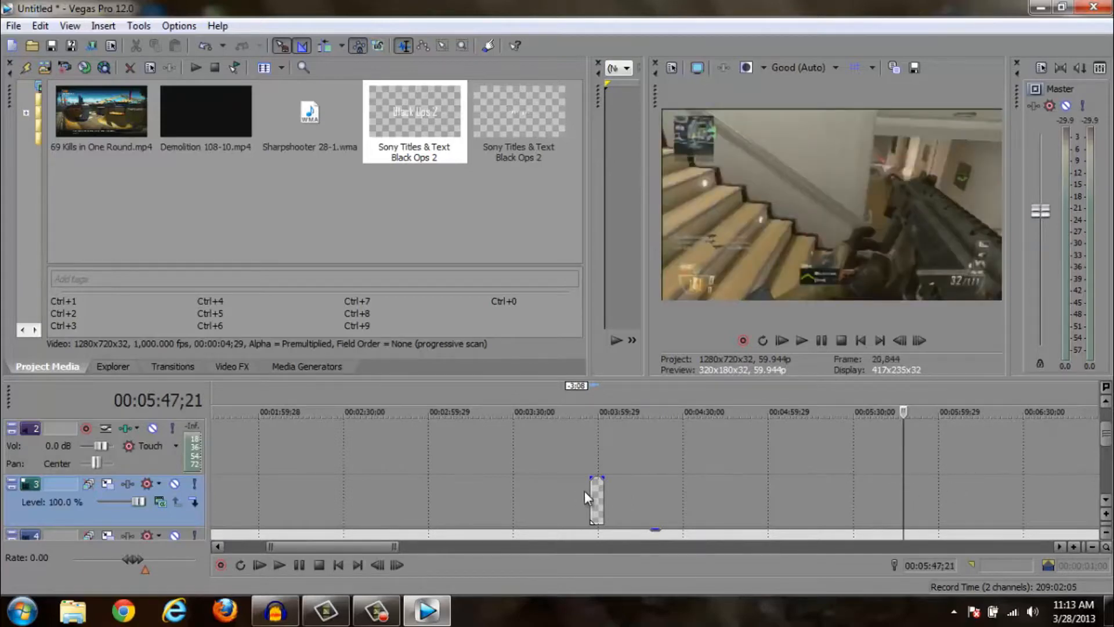
left_click_drag(596, 494, 925, 495)
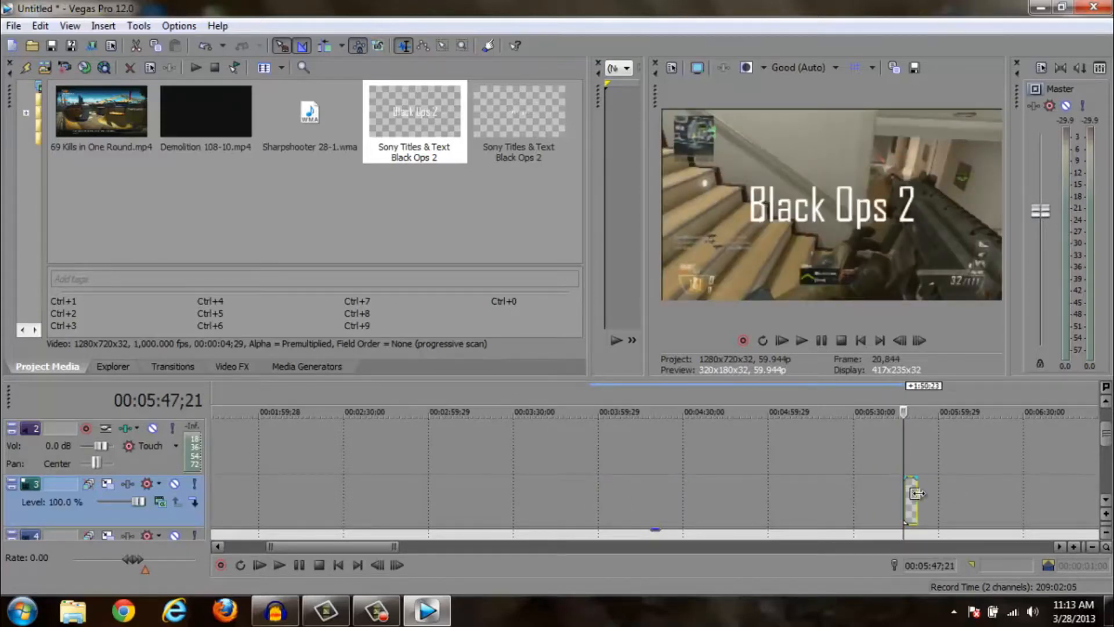
left_click_drag(917, 498, 946, 497)
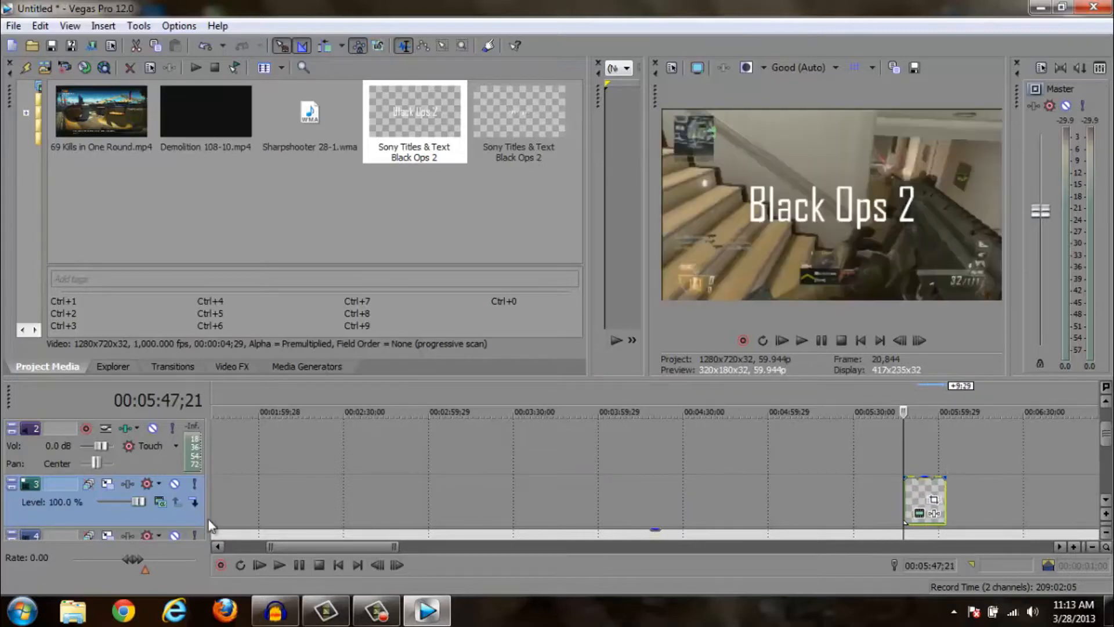
Set the compositing mode of track 3 to 3D Source Alpha
left_click(161, 501)
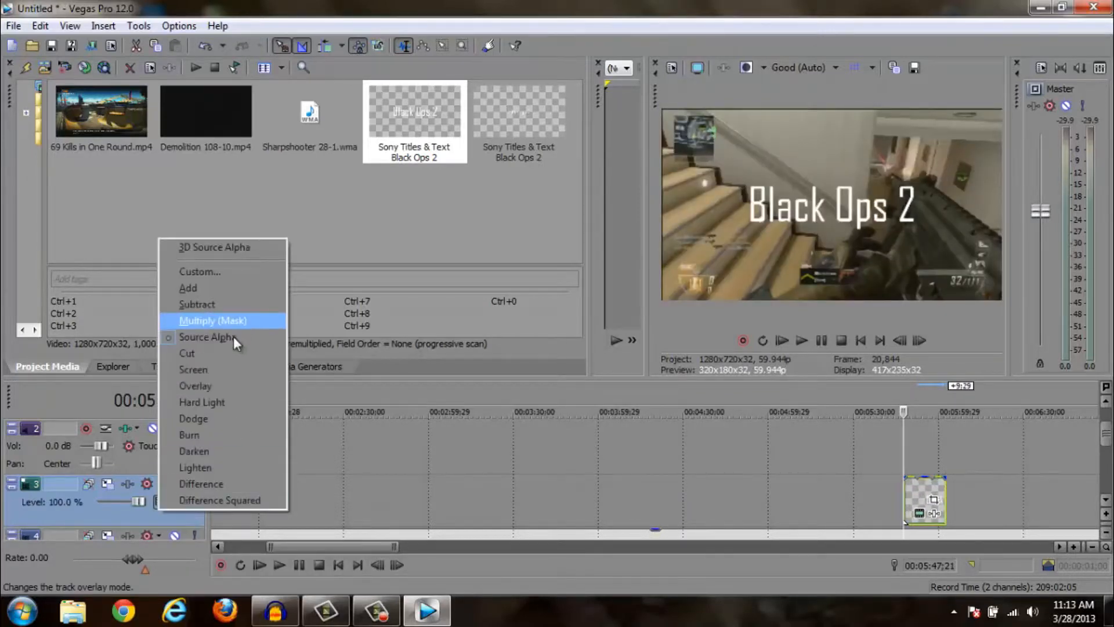
left_click(157, 506)
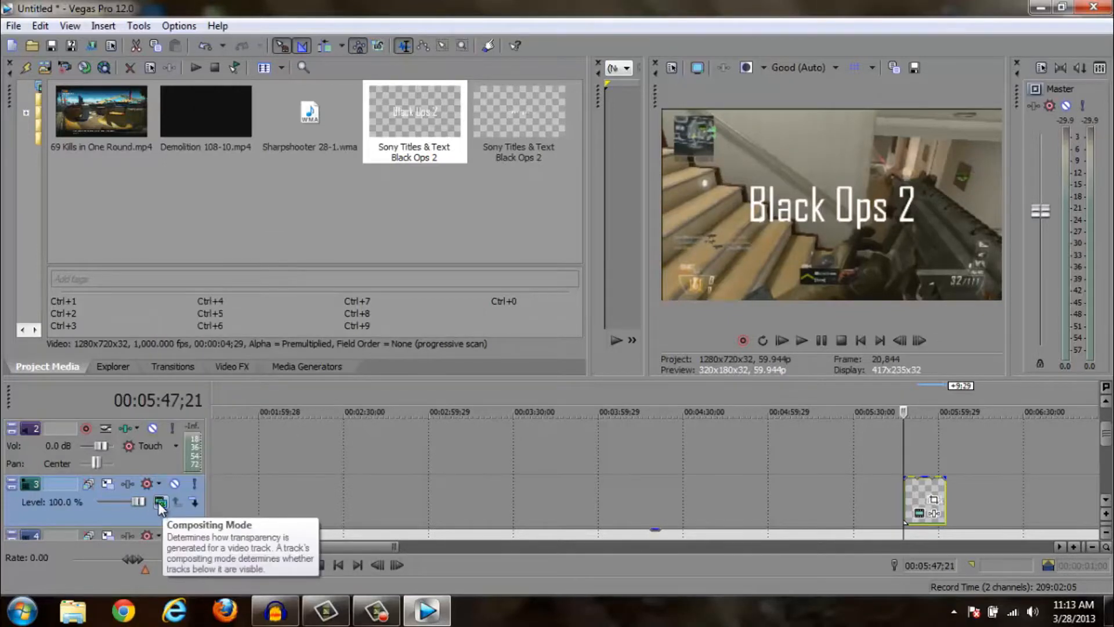
left_click(160, 501)
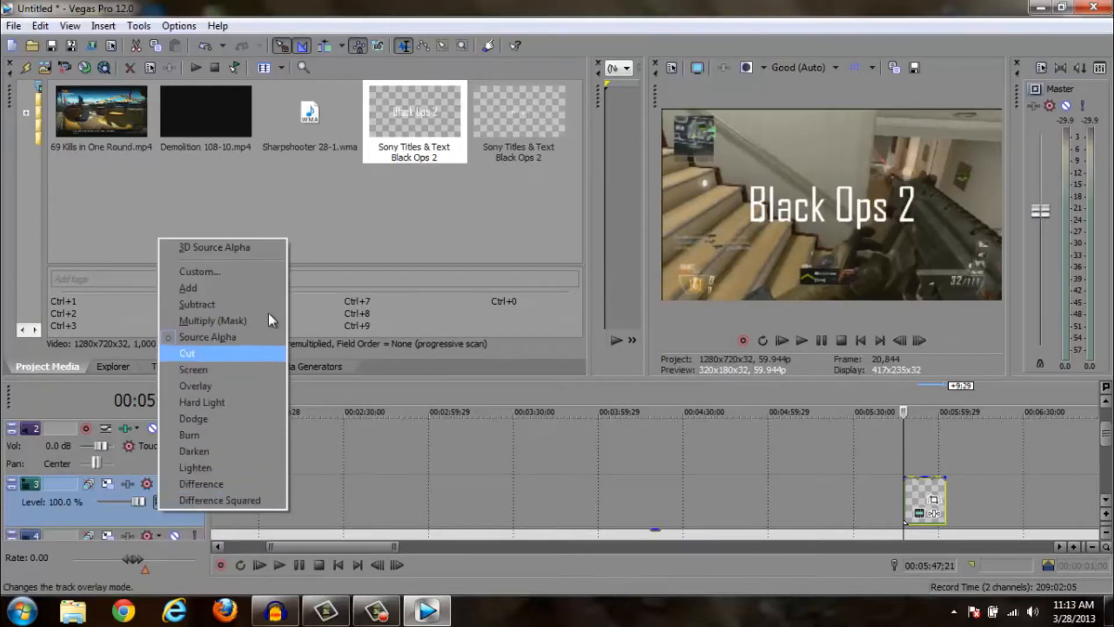
left_click(261, 249)
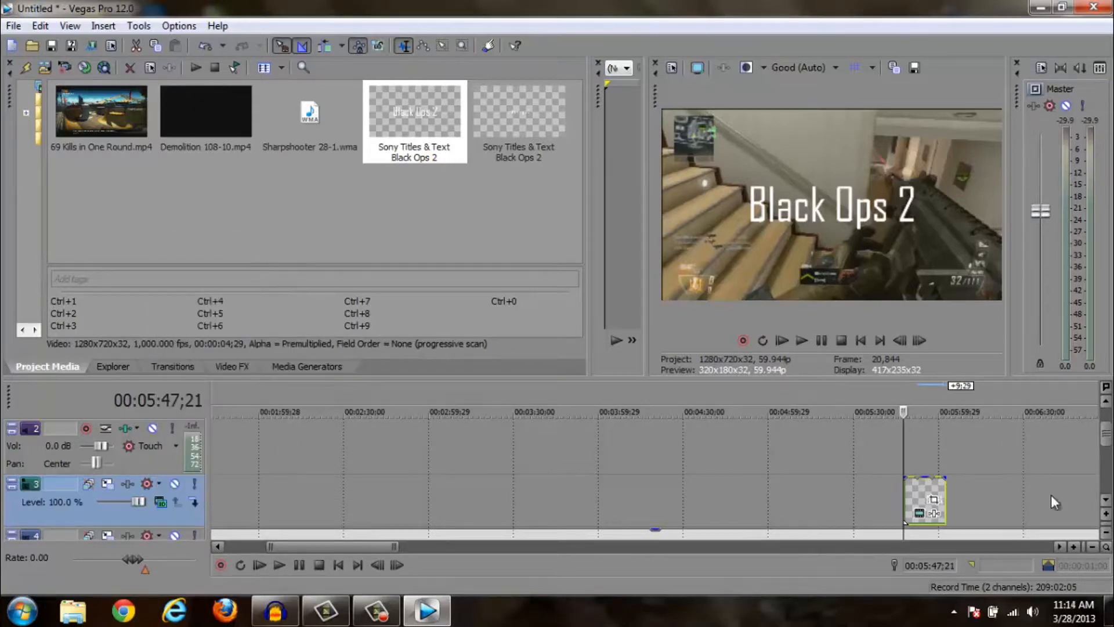
Open Event Pan/Crop for the Black Ops 2 text event and enlarge its editing area in both directions
left_click(934, 500)
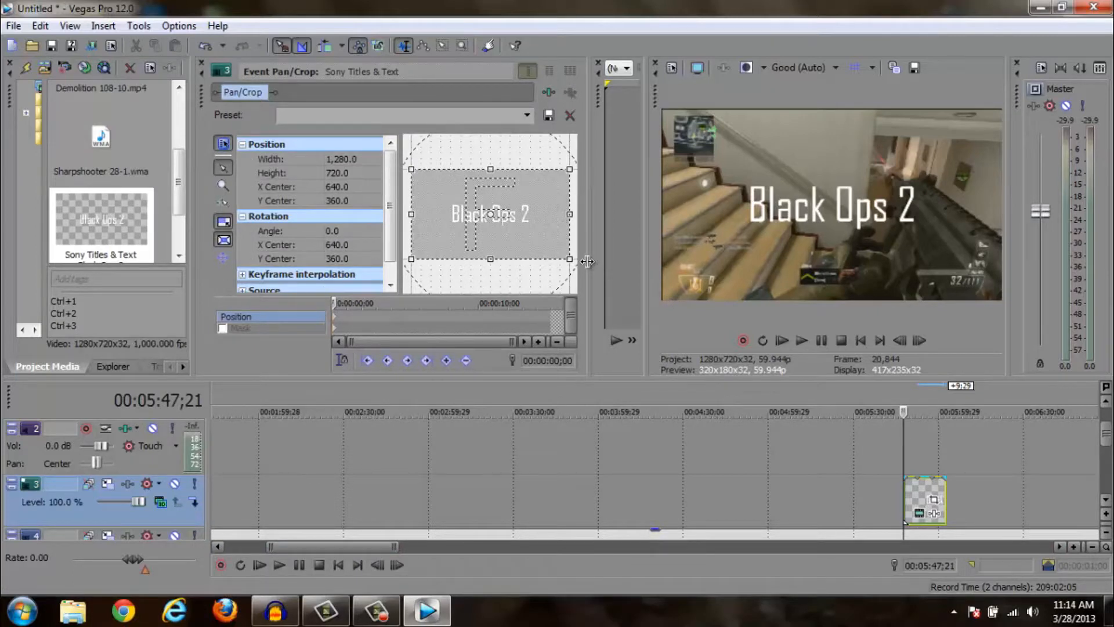
left_click_drag(590, 262, 660, 260)
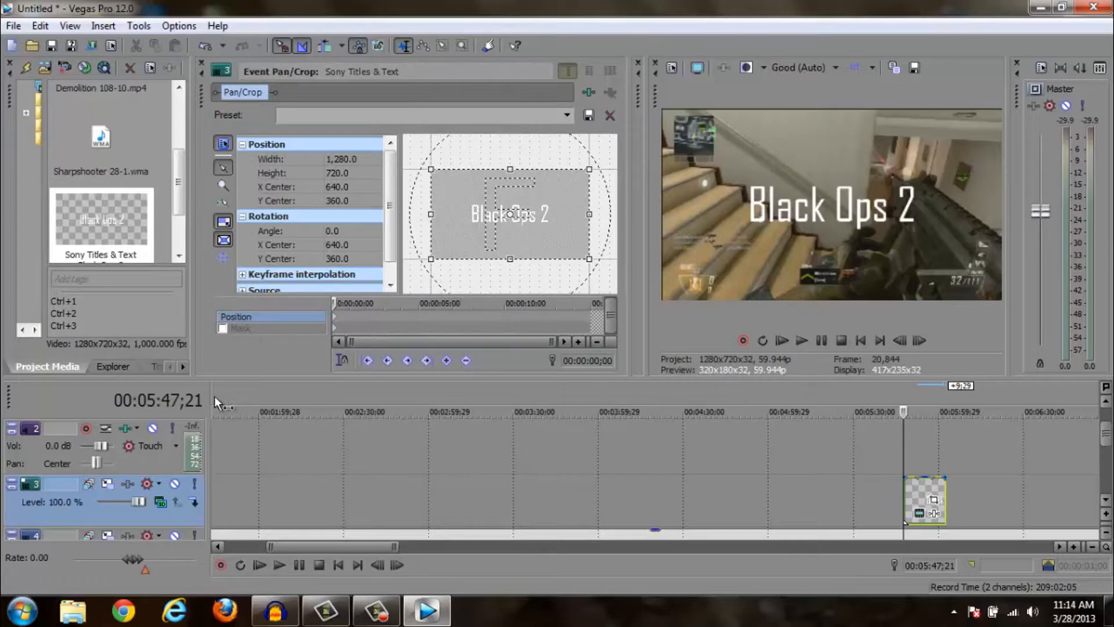
left_click_drag(232, 378, 232, 409)
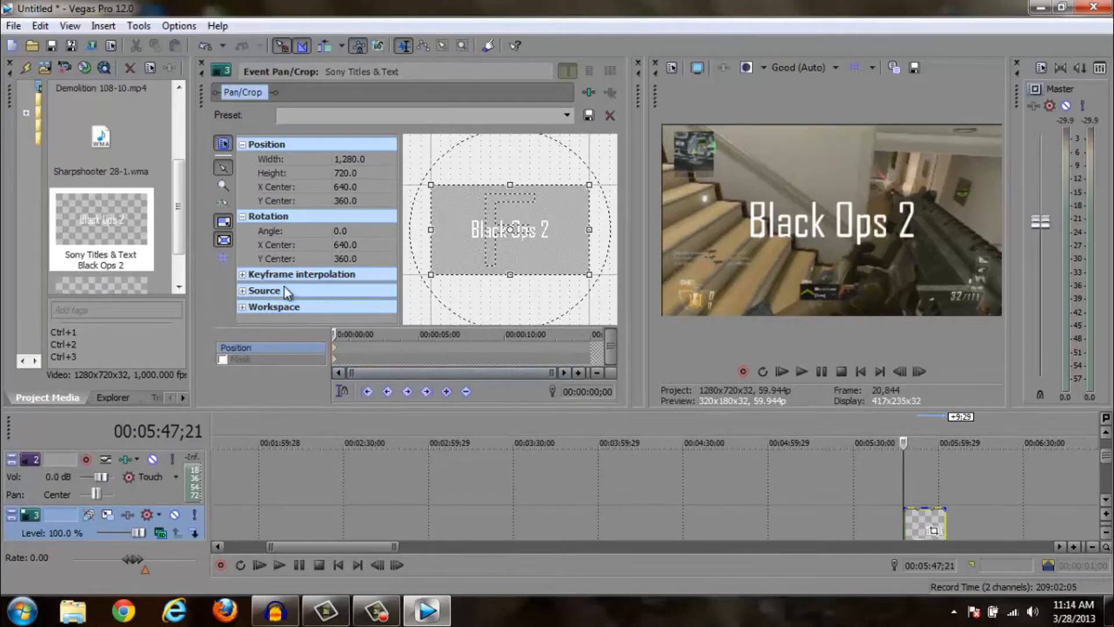
Examine the text event's Pan/Crop position, rotation and keyframe interpolation settings and its crop frame in the workspace
left_click(297, 260)
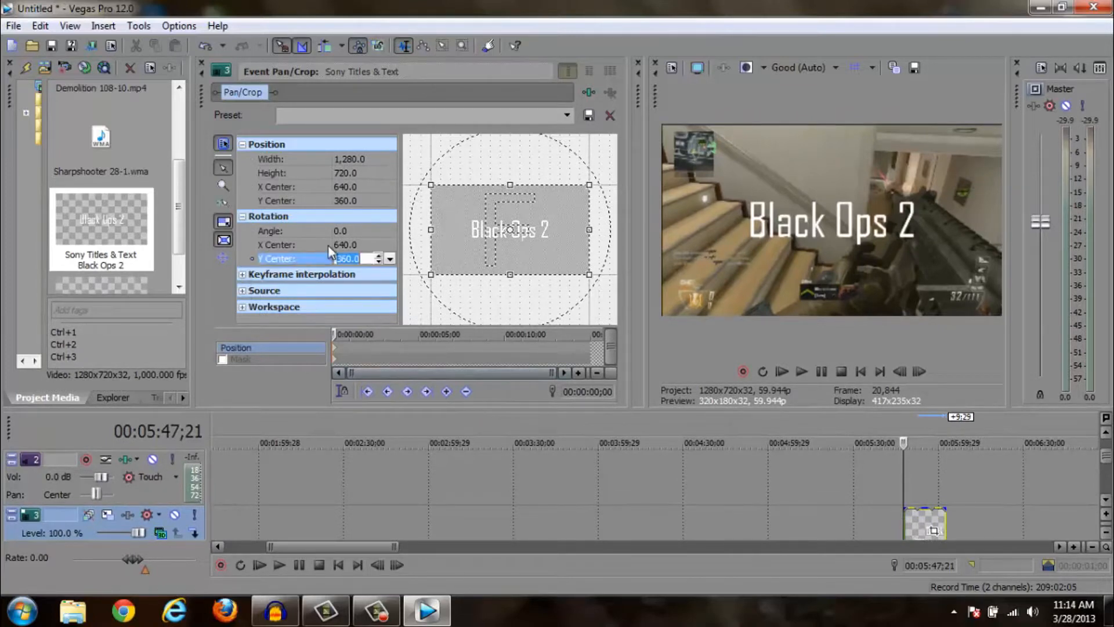
left_click(341, 244)
left_click(345, 231)
left_click(347, 201)
left_click(346, 187)
left_click(345, 173)
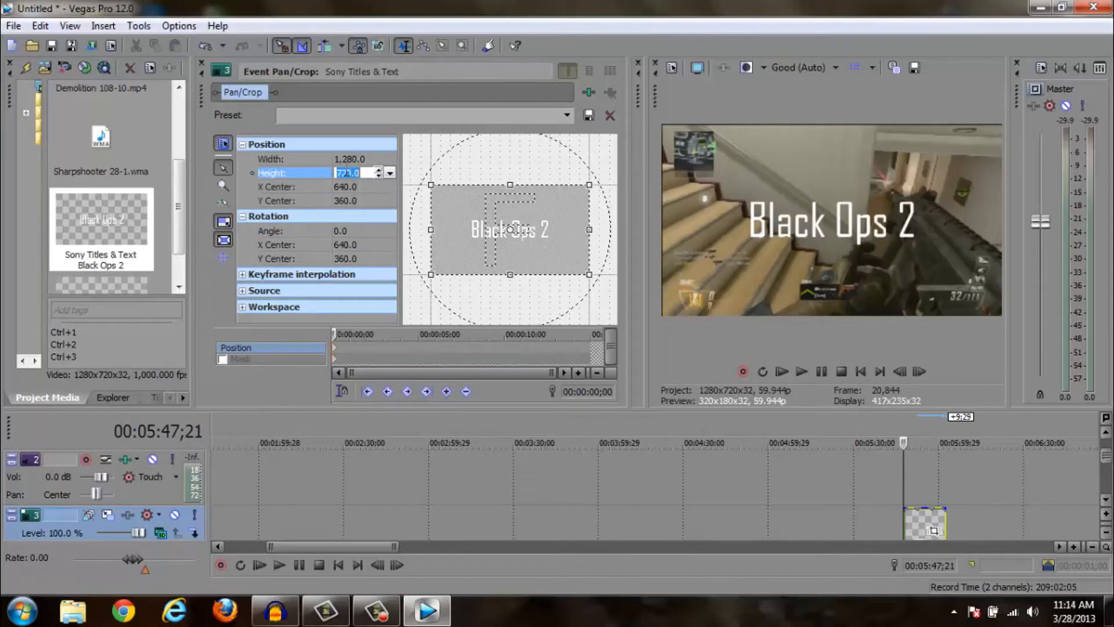
left_click(346, 159)
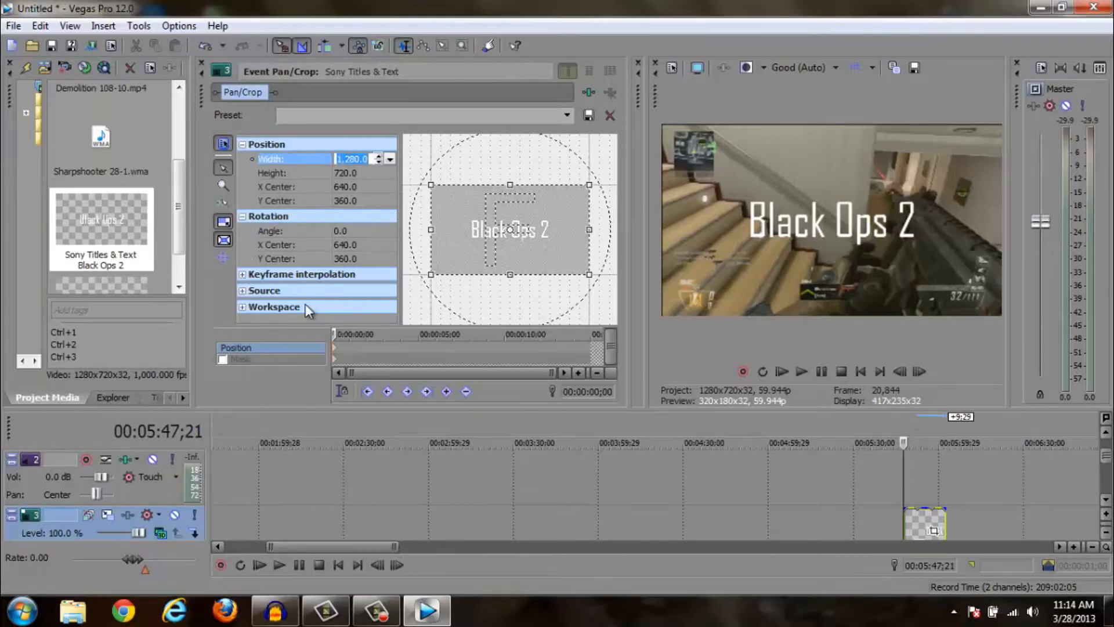
left_click(240, 274)
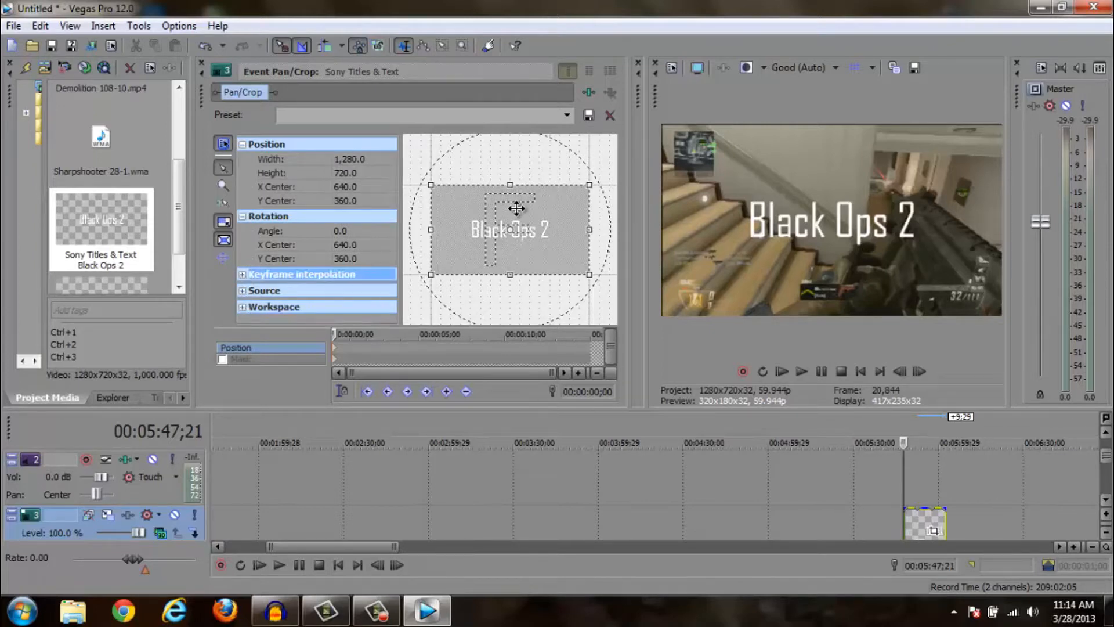
mouse_move(608, 305)
left_mouse_down()
mouse_move(606, 395)
mouse_move(604, 274)
mouse_move(604, 287)
left_mouse_up()
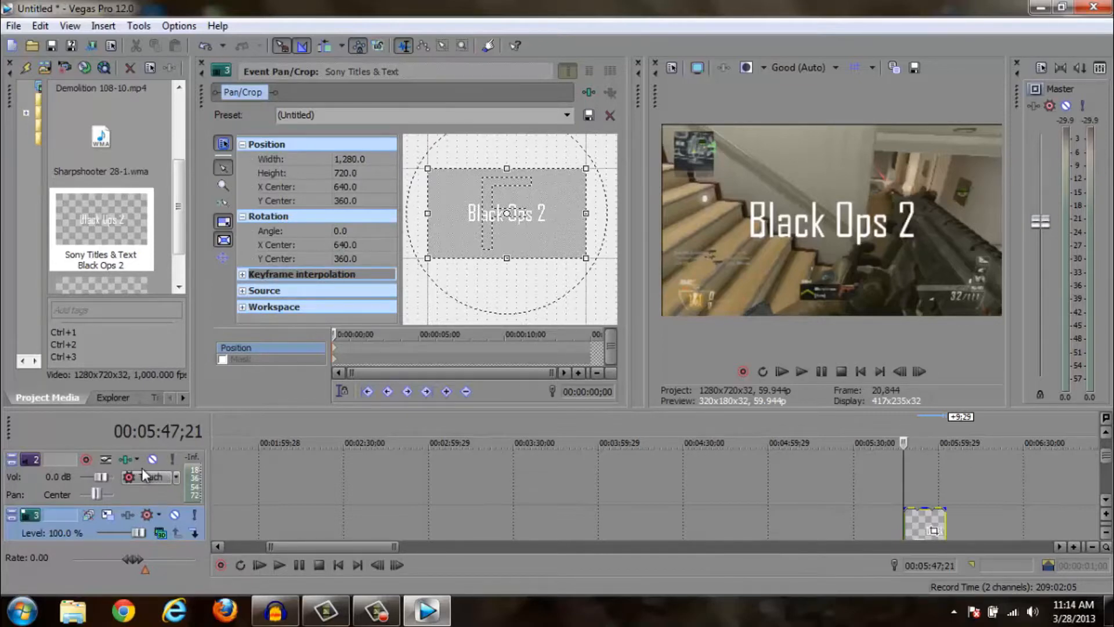
Review the compositing modes available for track 3 and keep 3D Source Alpha selected
left_click(161, 533)
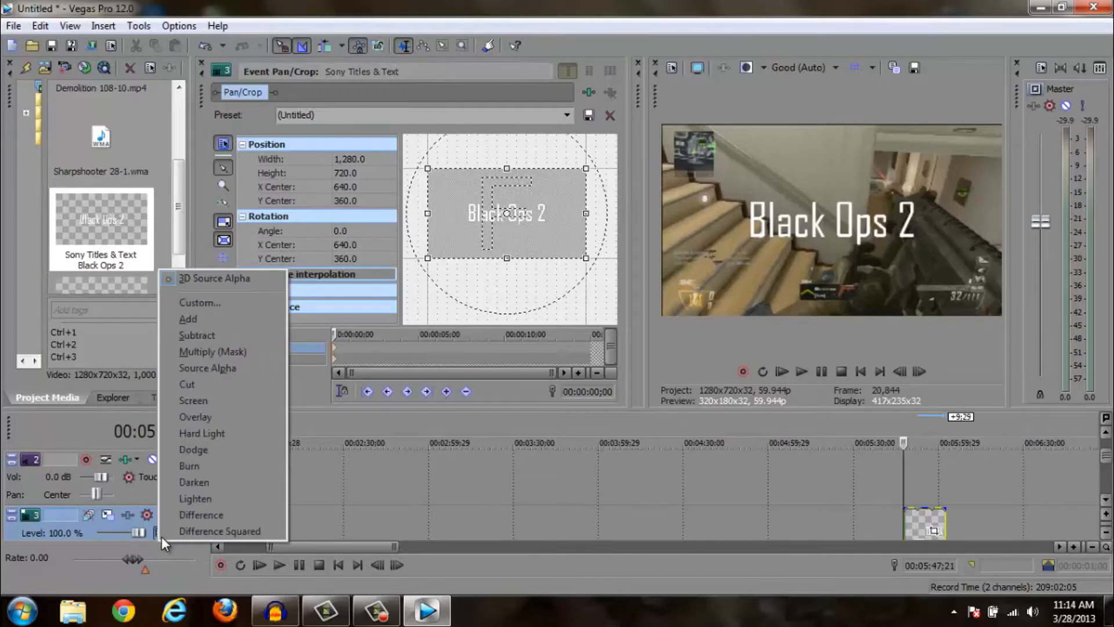
left_click(225, 279)
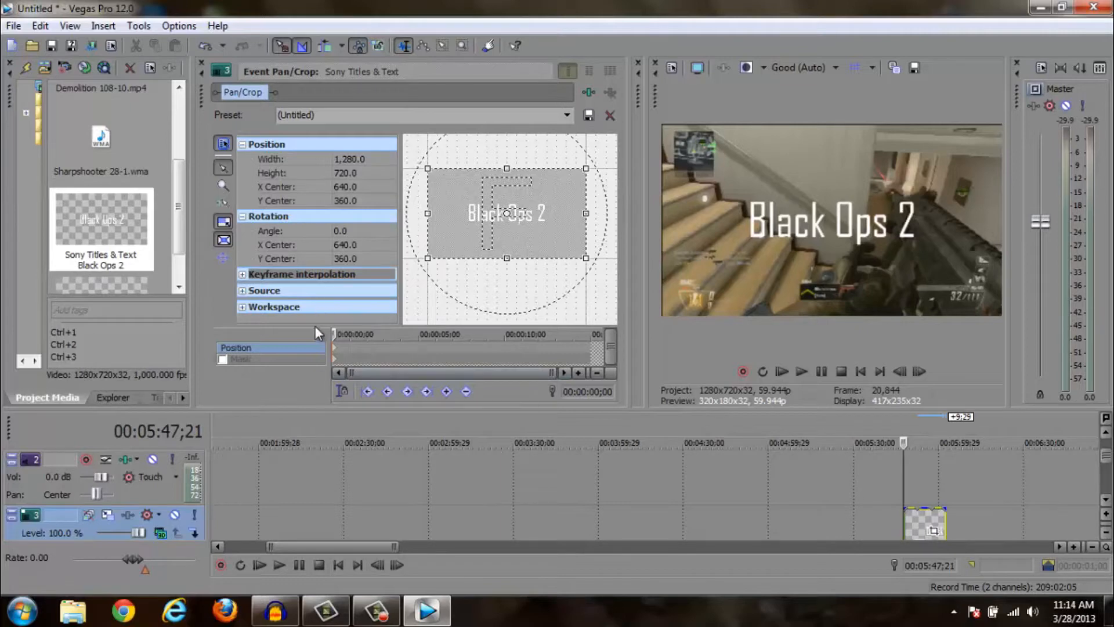
left_click(156, 530)
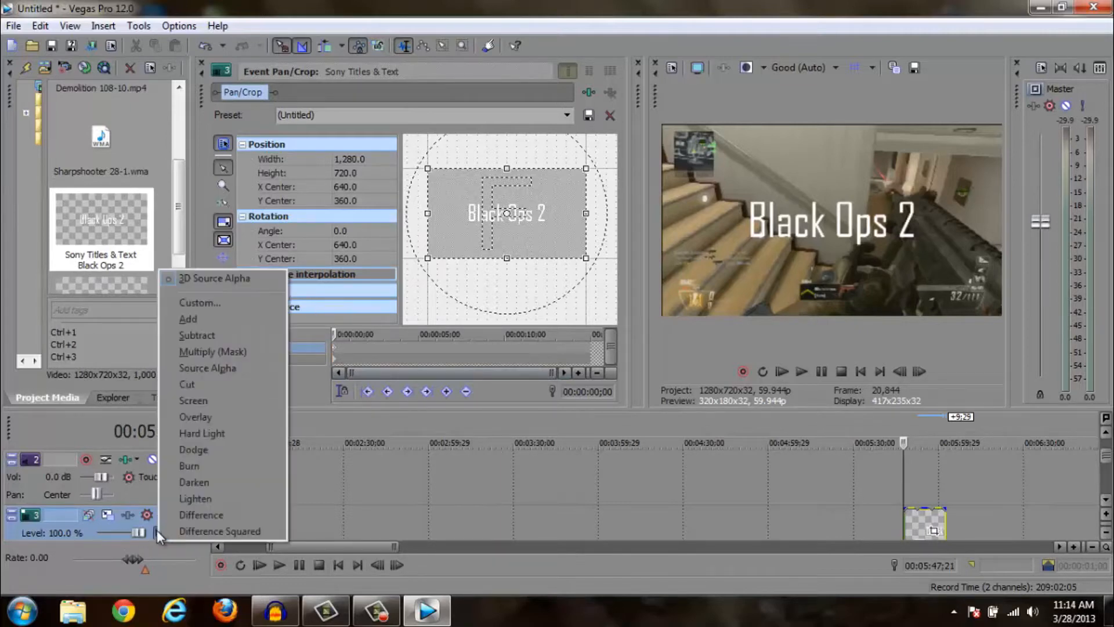
left_click(264, 279)
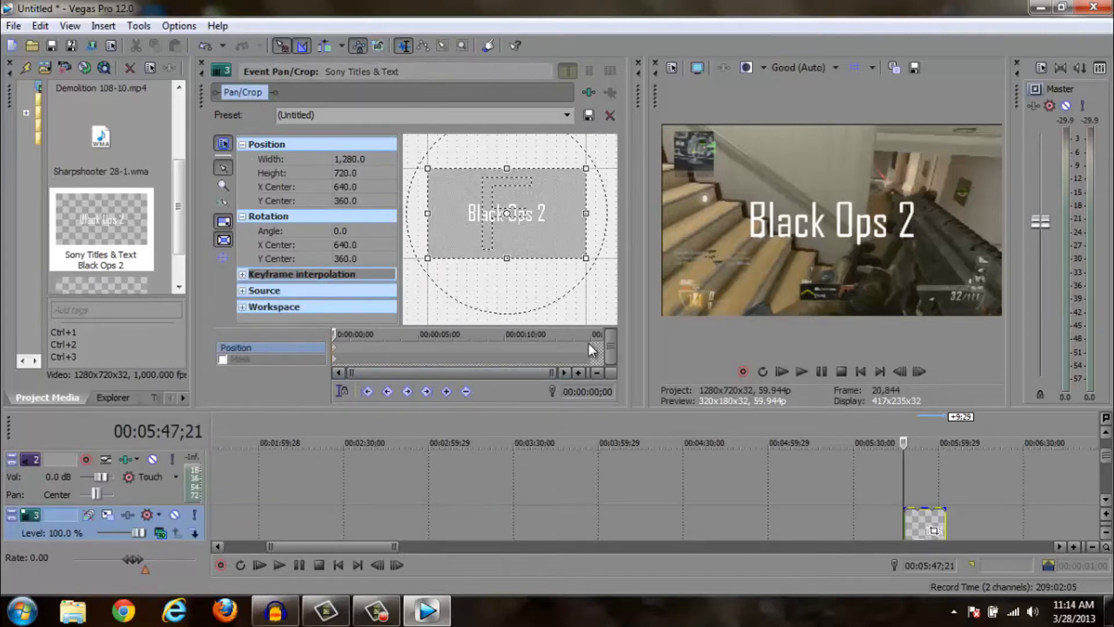
Examine the Workspace, Source and Keyframe interpolation settings in the Black Ops 2 text event's Pan/Crop
scroll(534, 290, "down", 5)
scroll(518, 275, "up", 4)
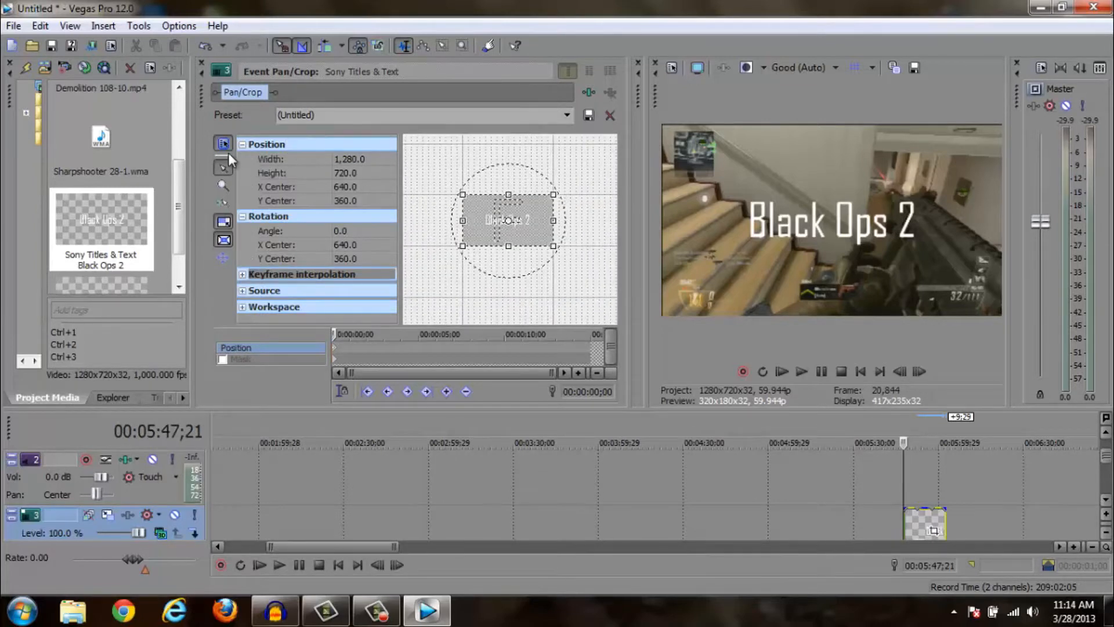
left_click(239, 308)
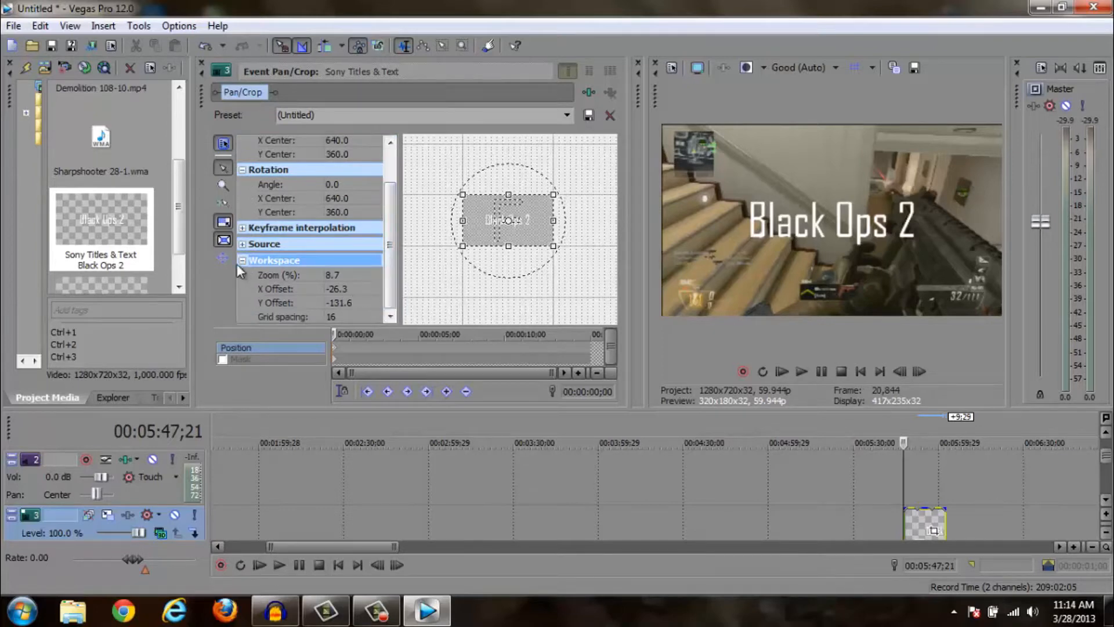
left_click(242, 247)
left_click(243, 248)
left_click(241, 228)
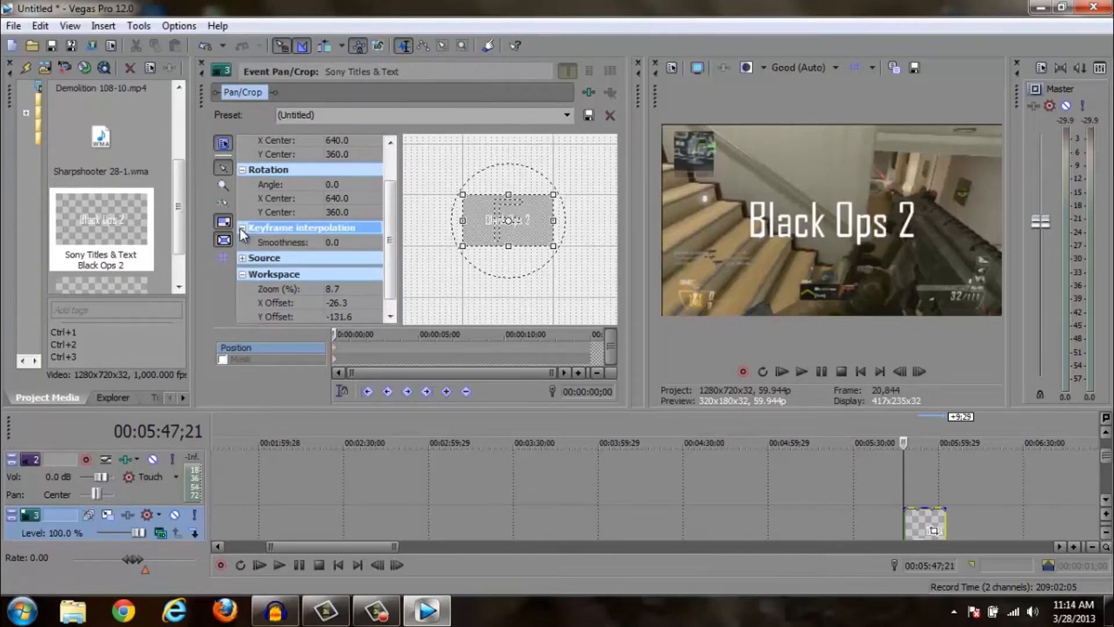
left_click(242, 228)
left_click(244, 261)
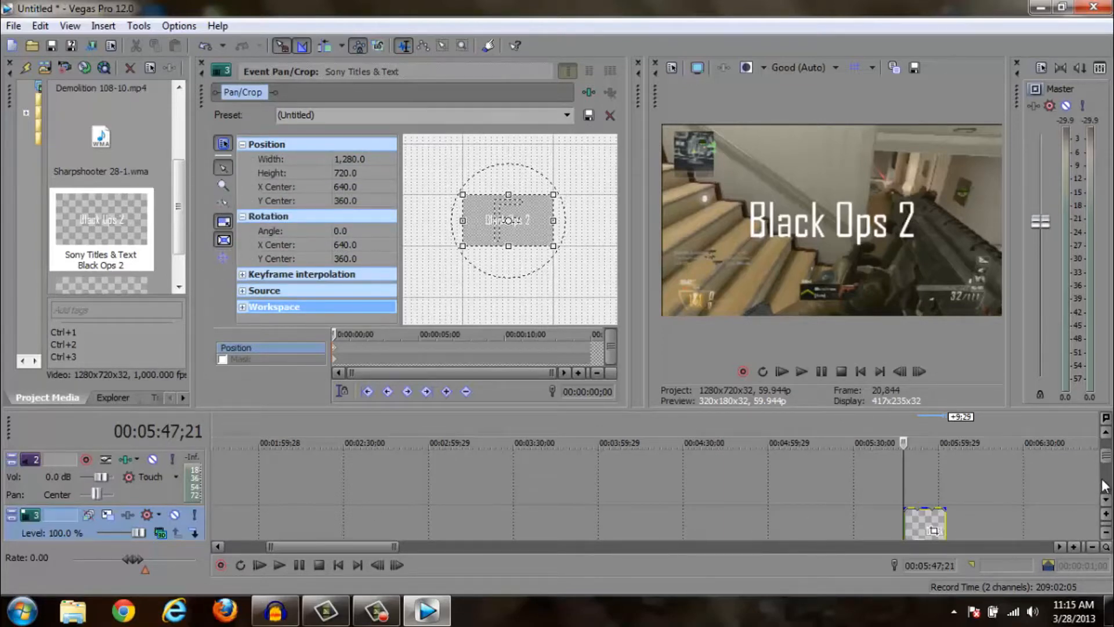
Examine the Black Ops 2 text event's generated media settings, including text color, animation, scale and location, and close them
left_click(1106, 500)
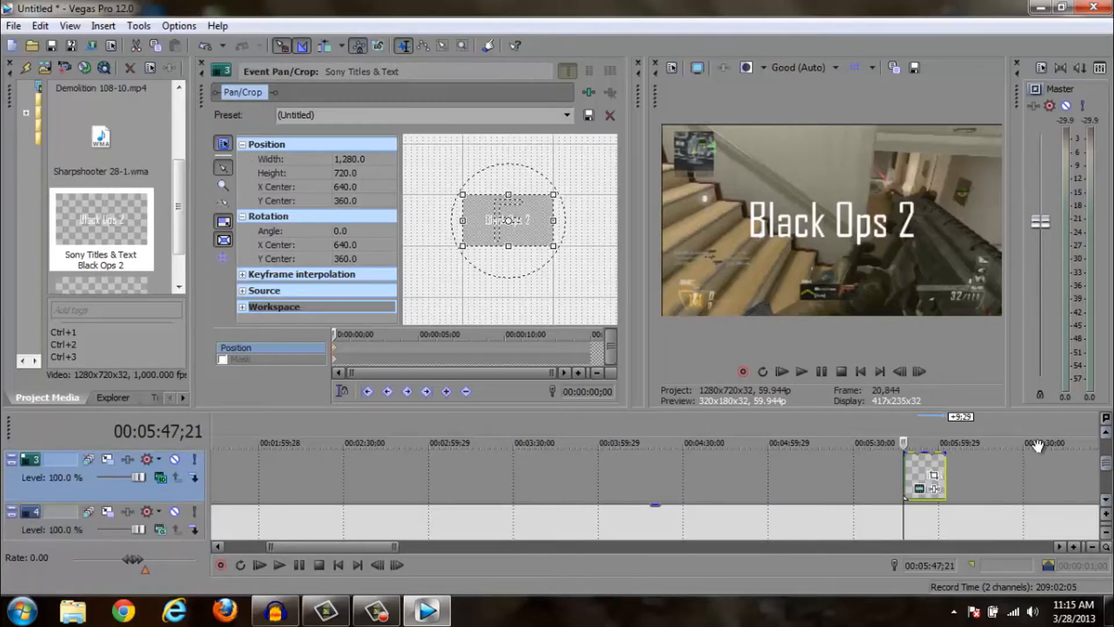
left_click(1106, 434)
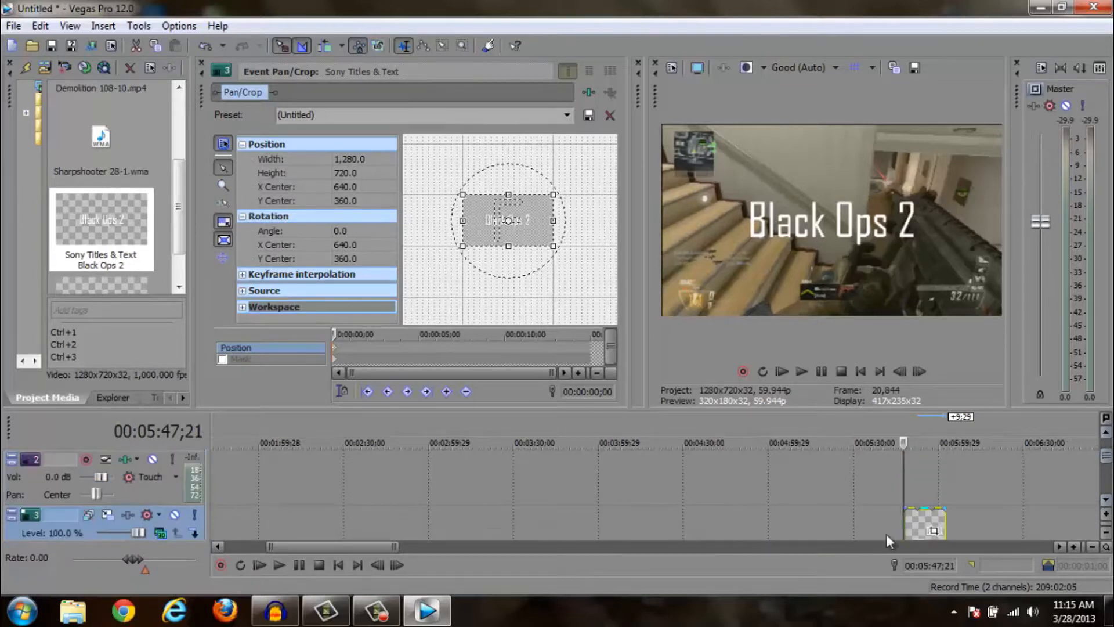
mouse_move(920, 518)
left_mouse_down()
mouse_move(922, 475)
mouse_move(912, 477)
mouse_move(914, 510)
left_mouse_up()
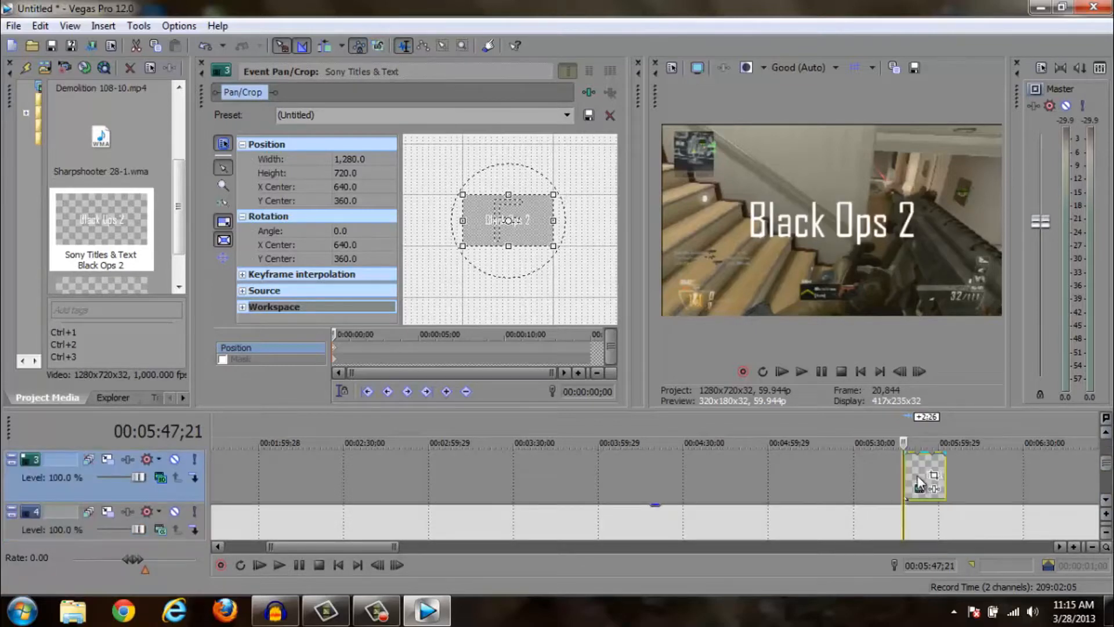
left_click(919, 489)
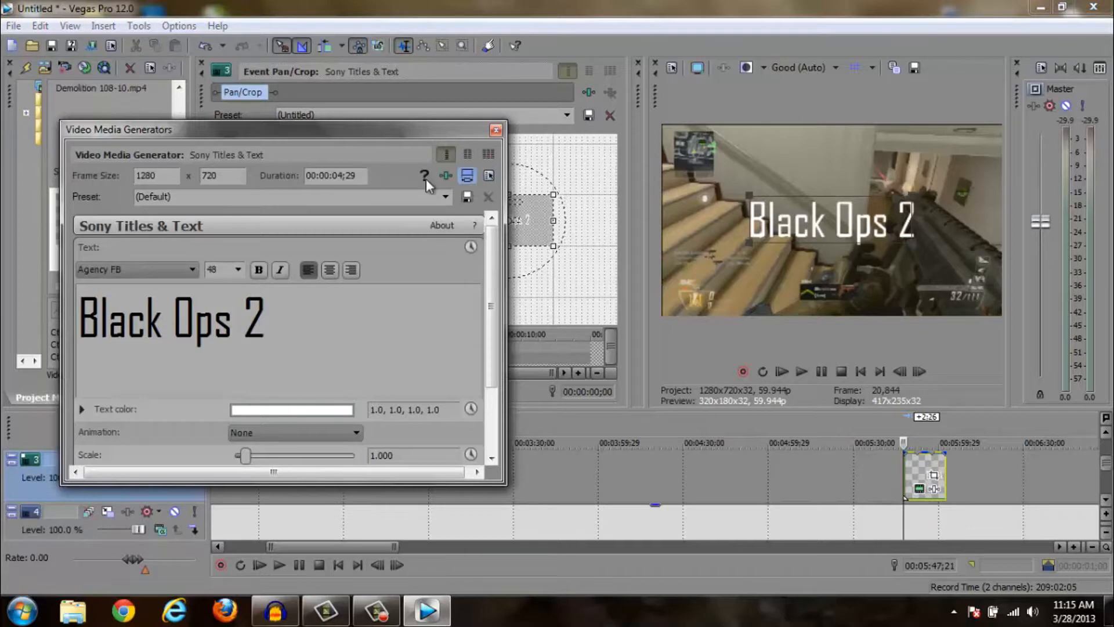
left_click_drag(493, 257, 489, 345)
left_click(495, 132)
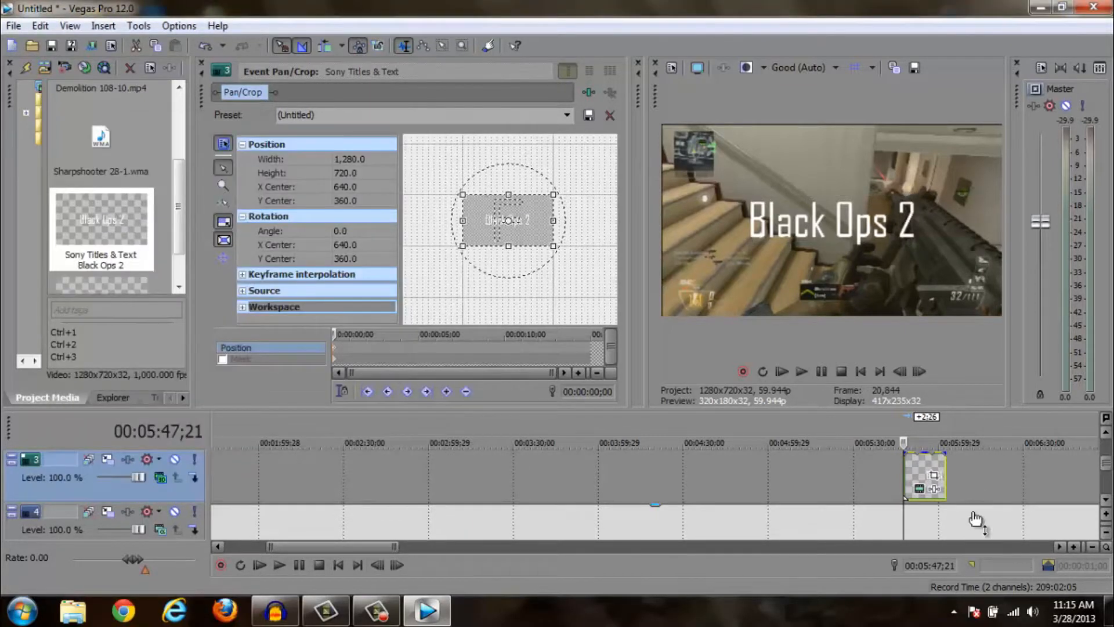
left_click(924, 492)
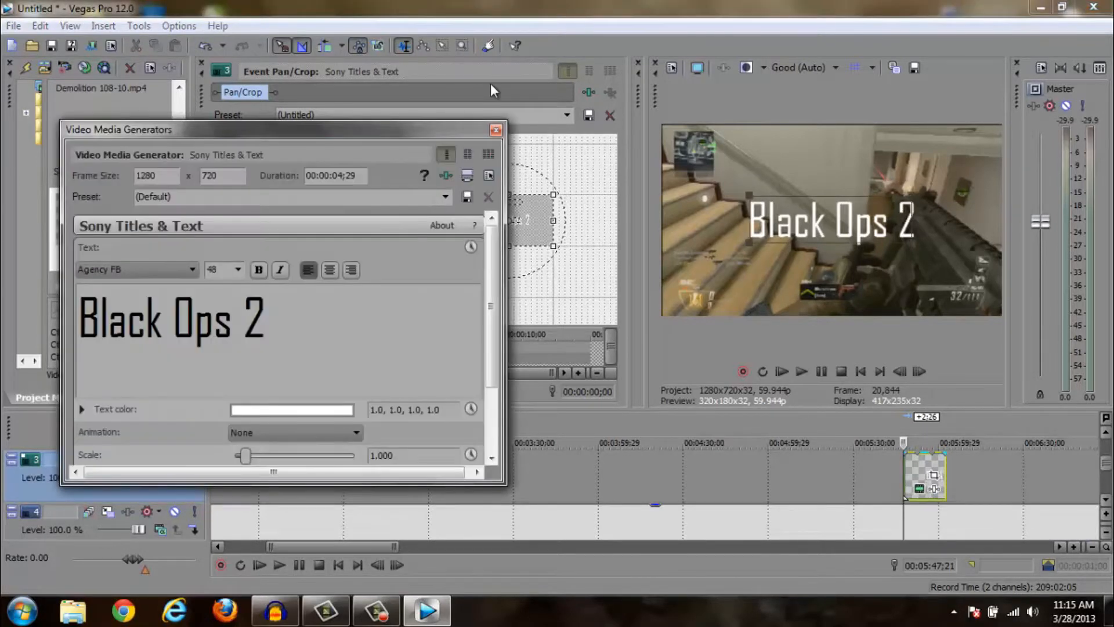
left_click(495, 130)
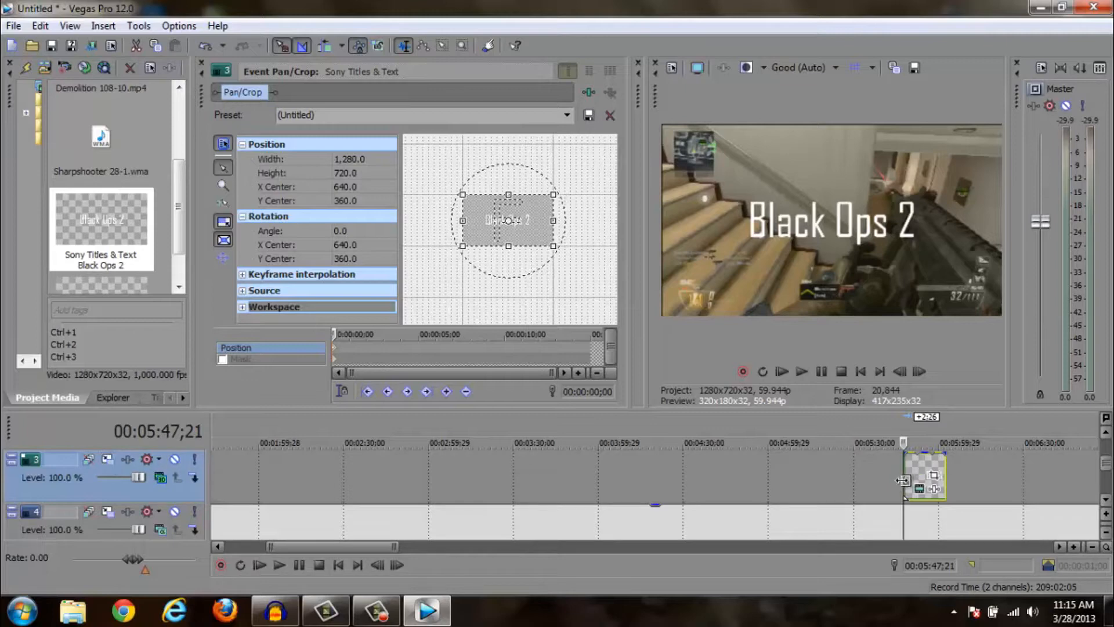
right_click(928, 485)
left_click(912, 165)
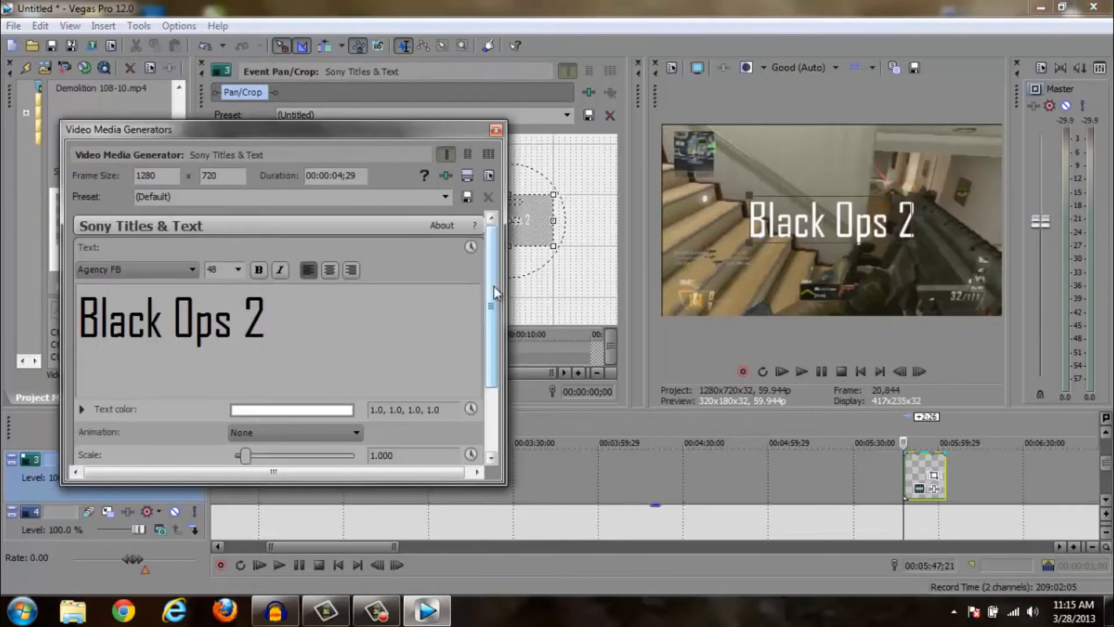
left_click_drag(488, 288, 489, 363)
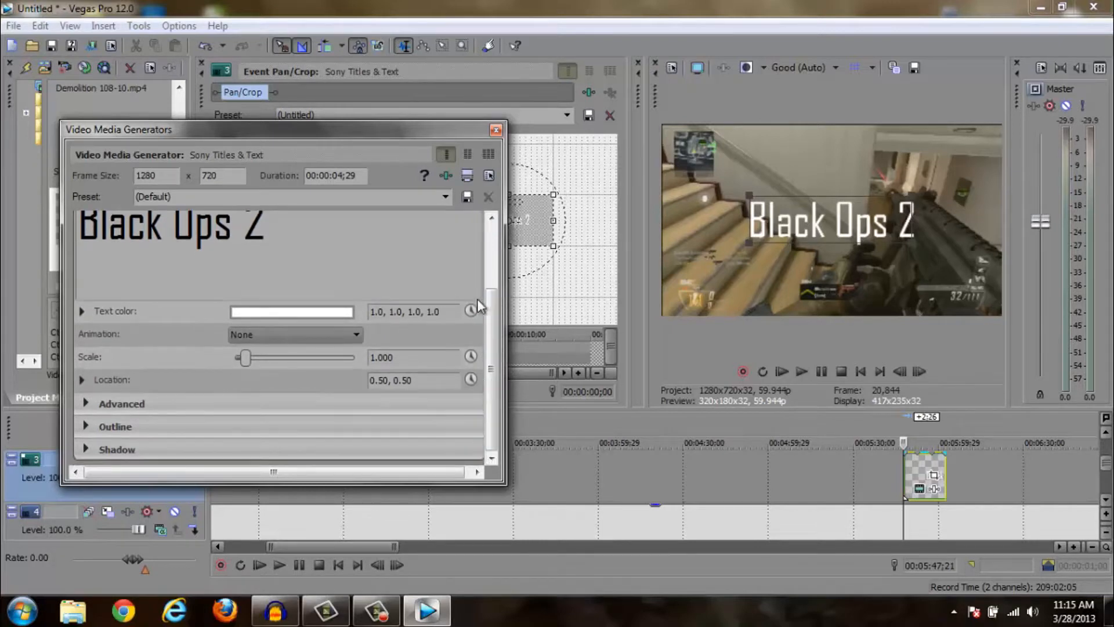
left_click(495, 130)
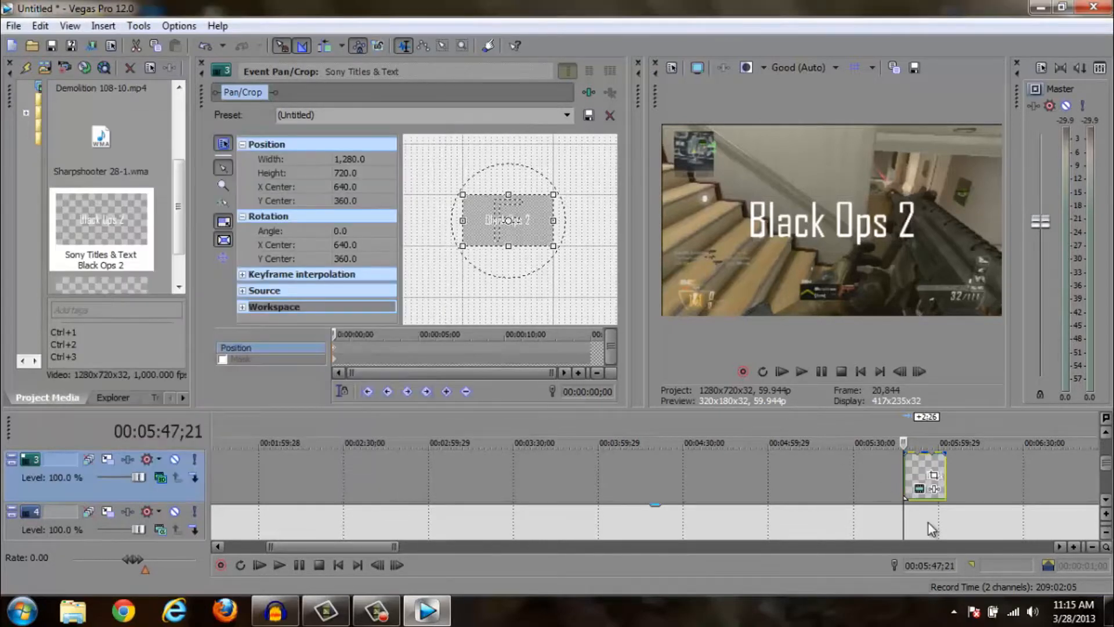
Compare the preview at 00:05:33;17, ahead of the Black Ops 2 text event, with the preview at the event's start
right_click(922, 492)
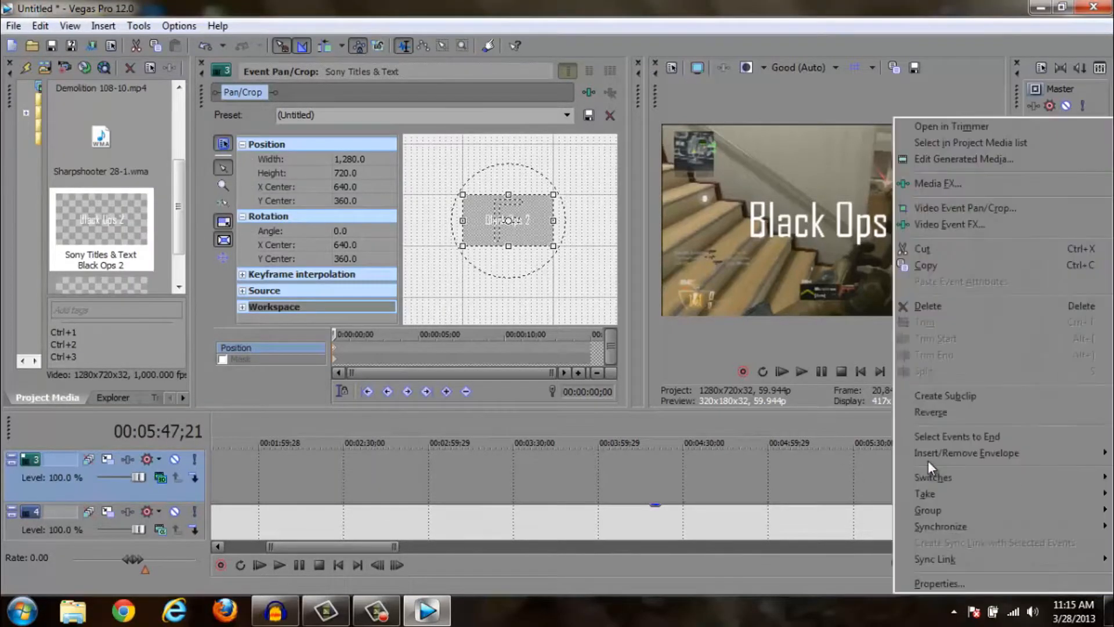
left_click(863, 472)
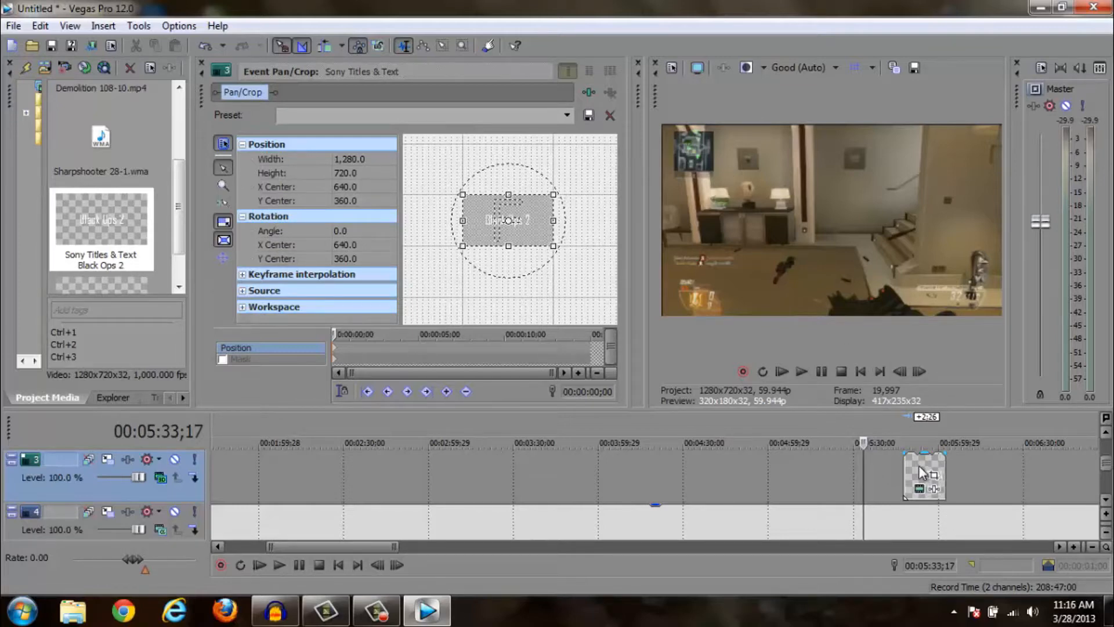
left_click(904, 464)
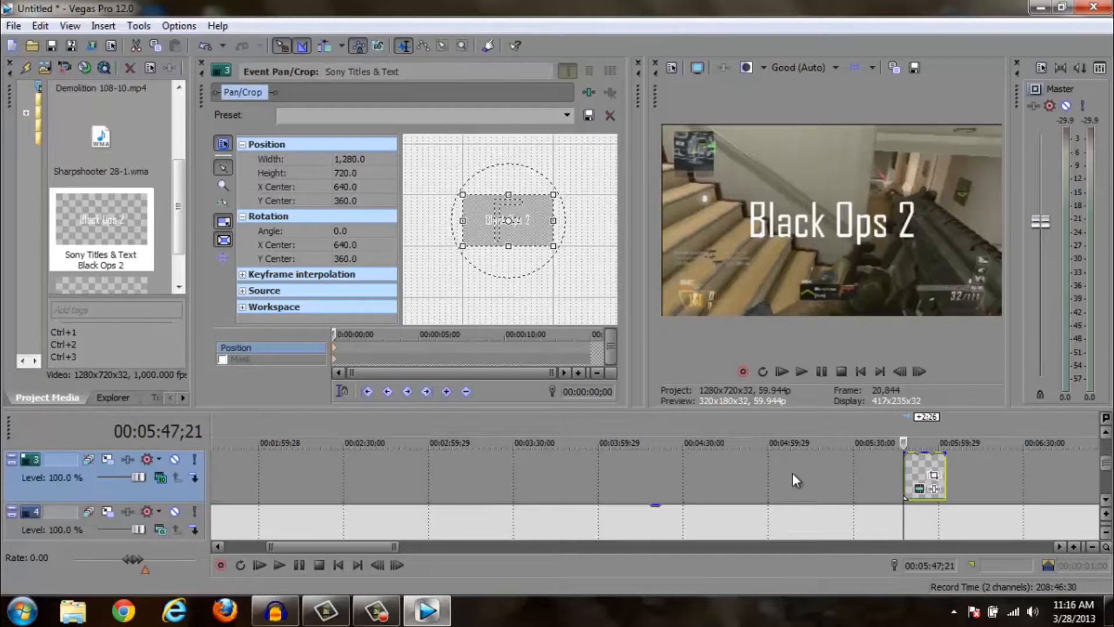
Check the custom compositing plug-ins for track 3, then return to 3D Source Alpha and the text event's Pan/Crop
left_click(162, 478)
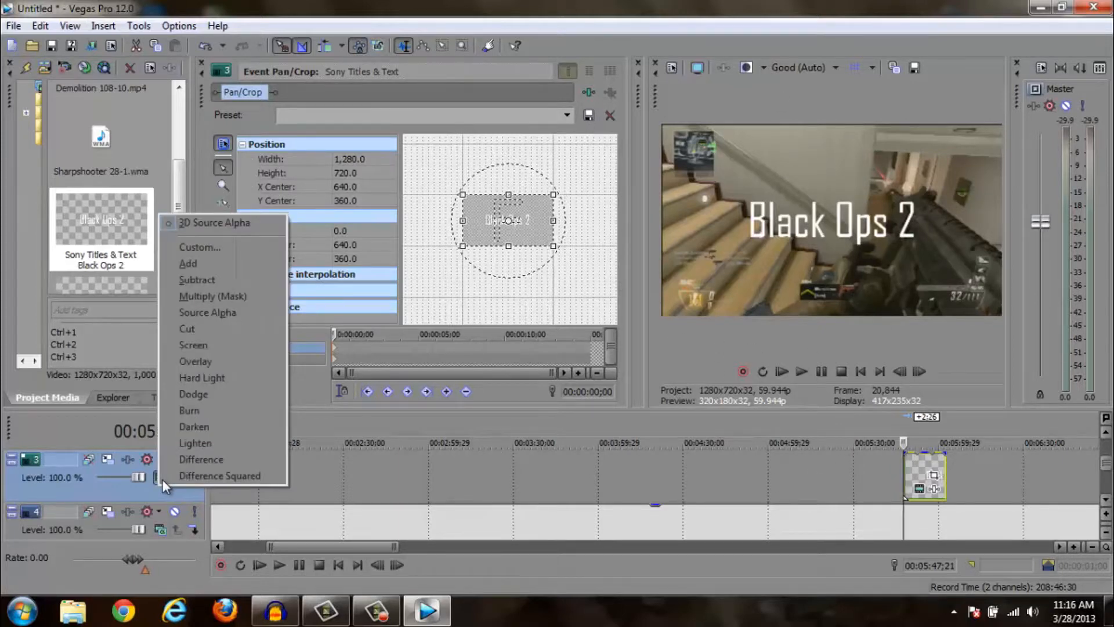
left_click(230, 250)
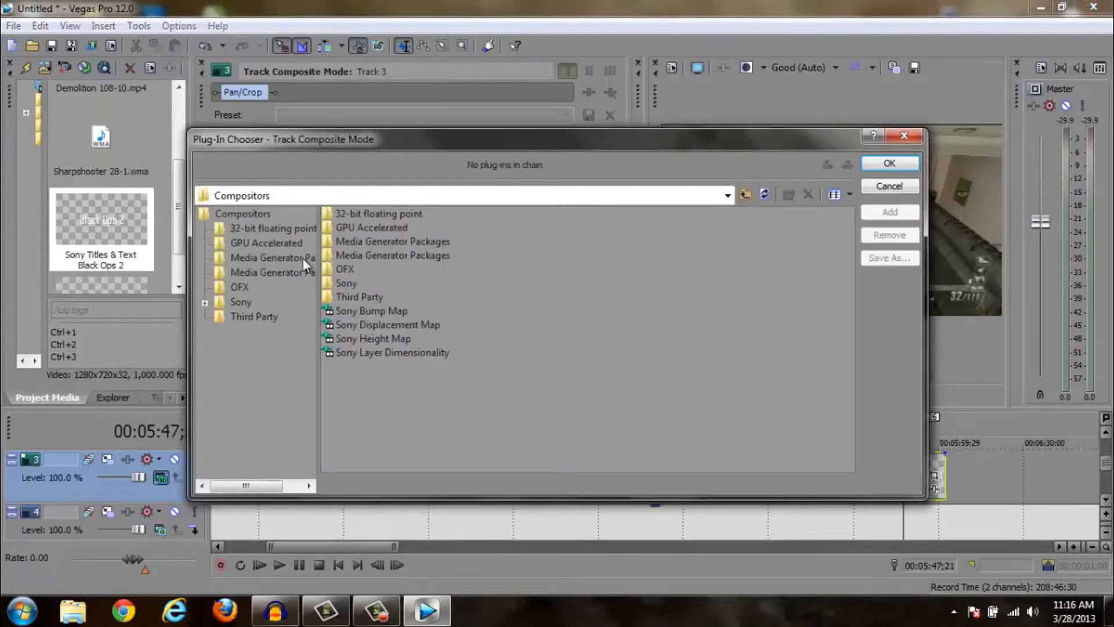
left_click(911, 140)
left_click(159, 482)
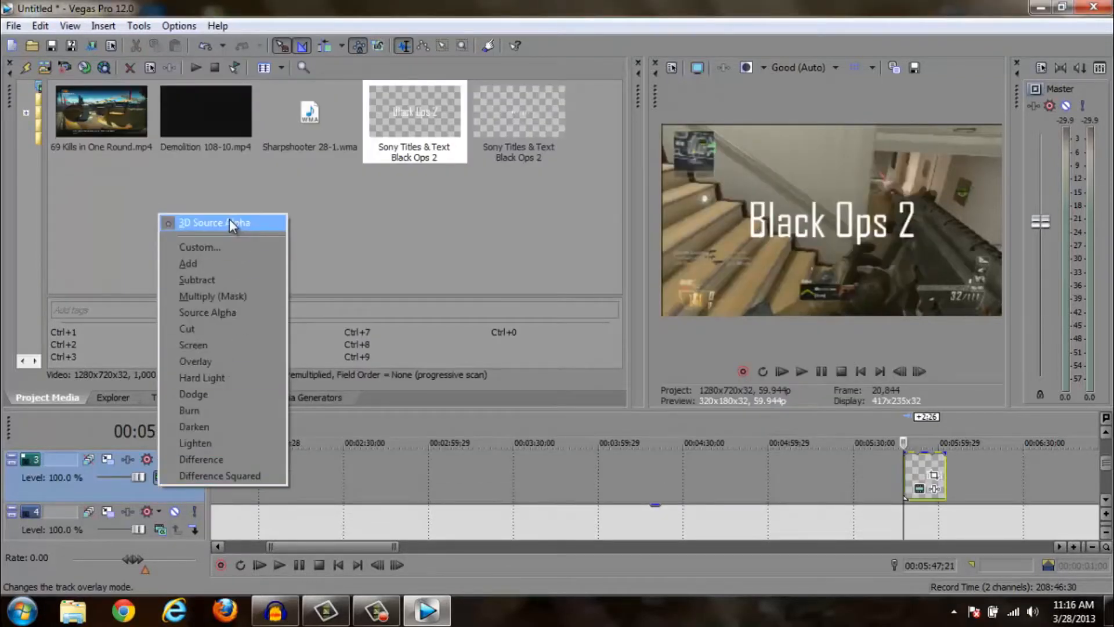
left_click(229, 218)
left_click(933, 474)
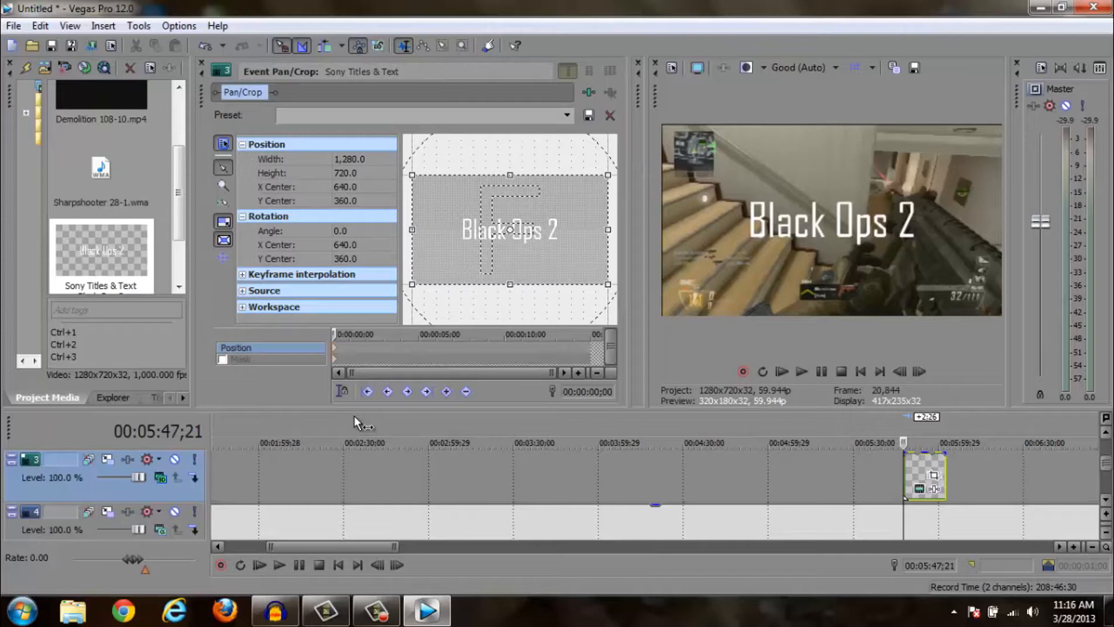
Reverse the Demolition 108-10.mp4 video event on track 4
scroll(681, 470, "down", 5)
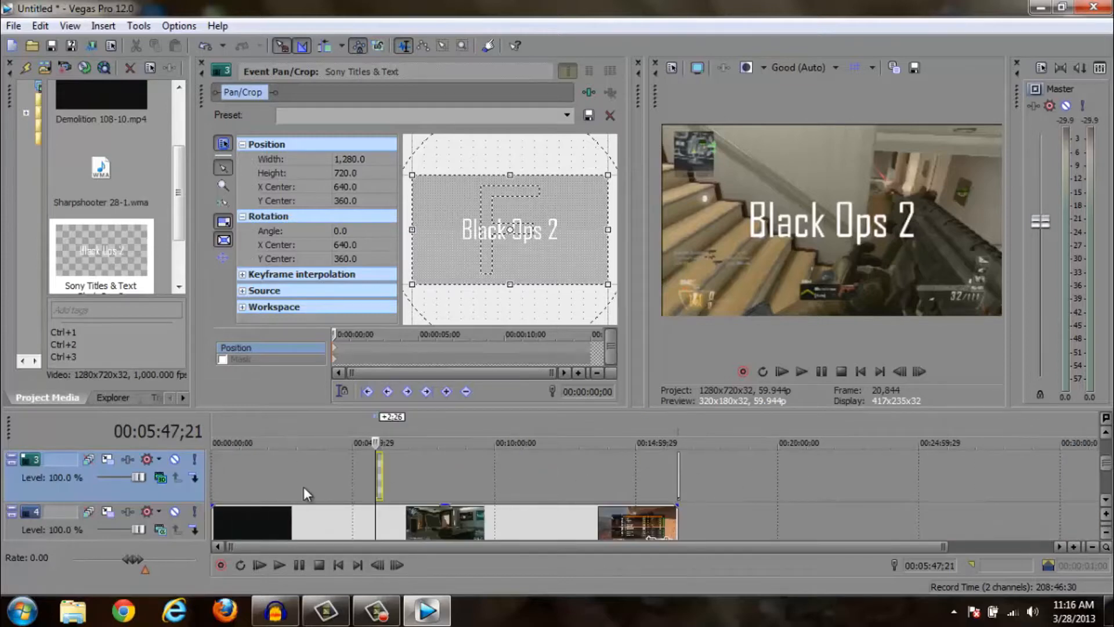
right_click(426, 522)
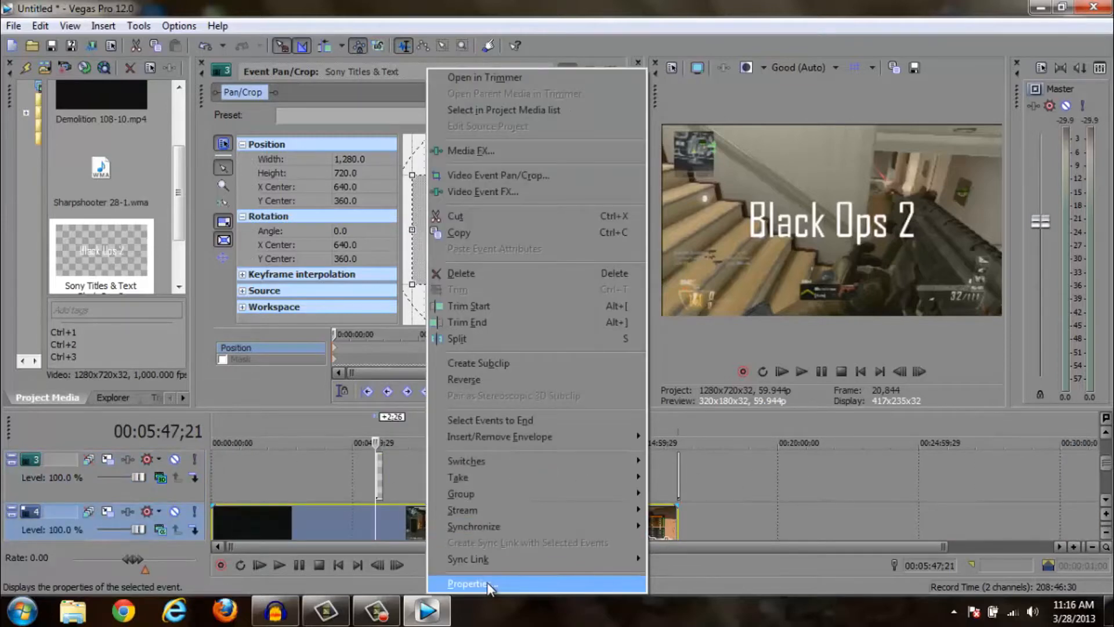
left_click(486, 380)
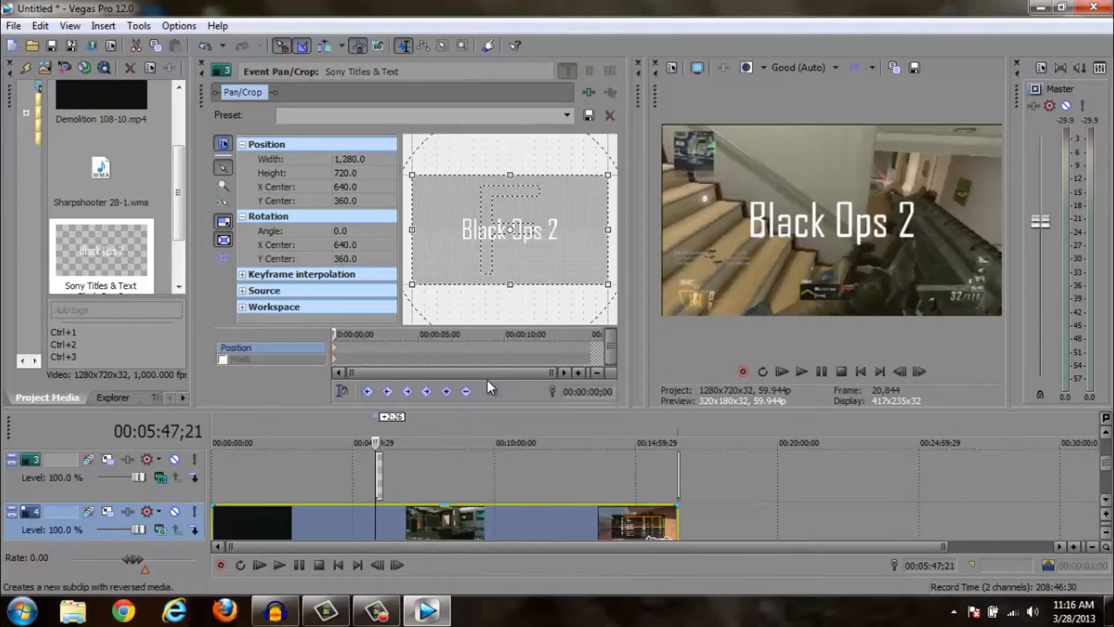
Play the reversed Demolition clip from the timeline's start and again from 00:03:17;07
left_click(214, 517)
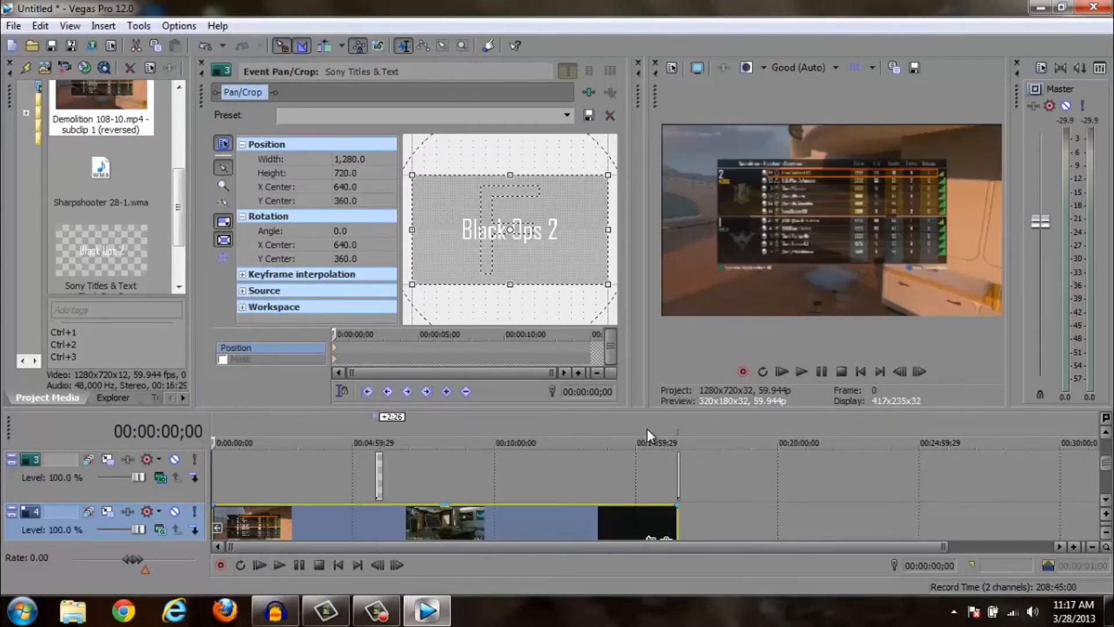
left_click(806, 372)
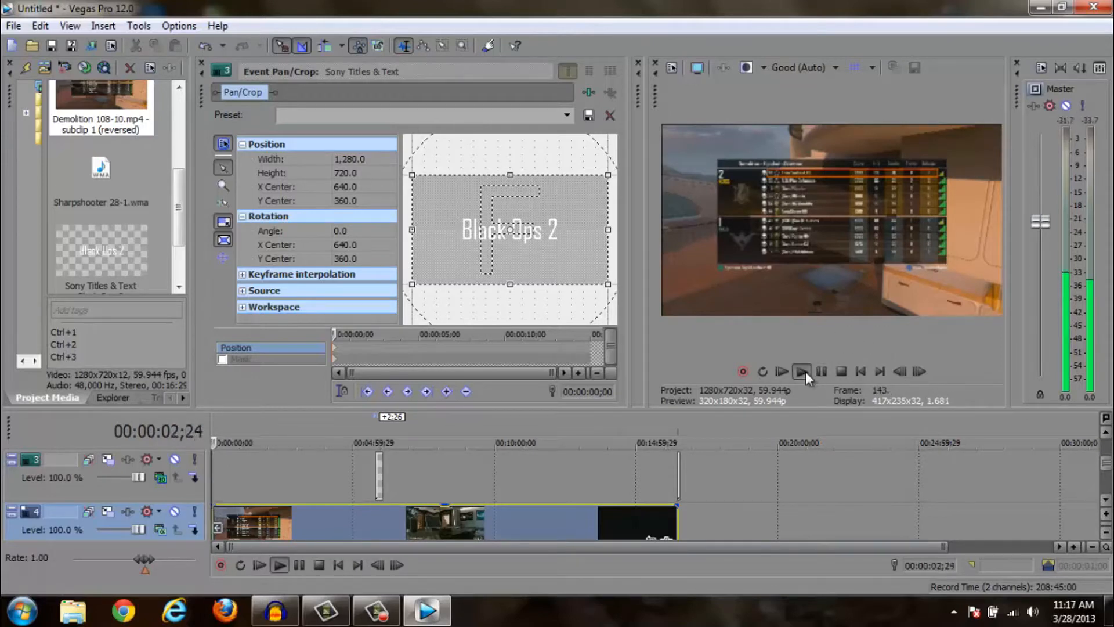
left_click(304, 520)
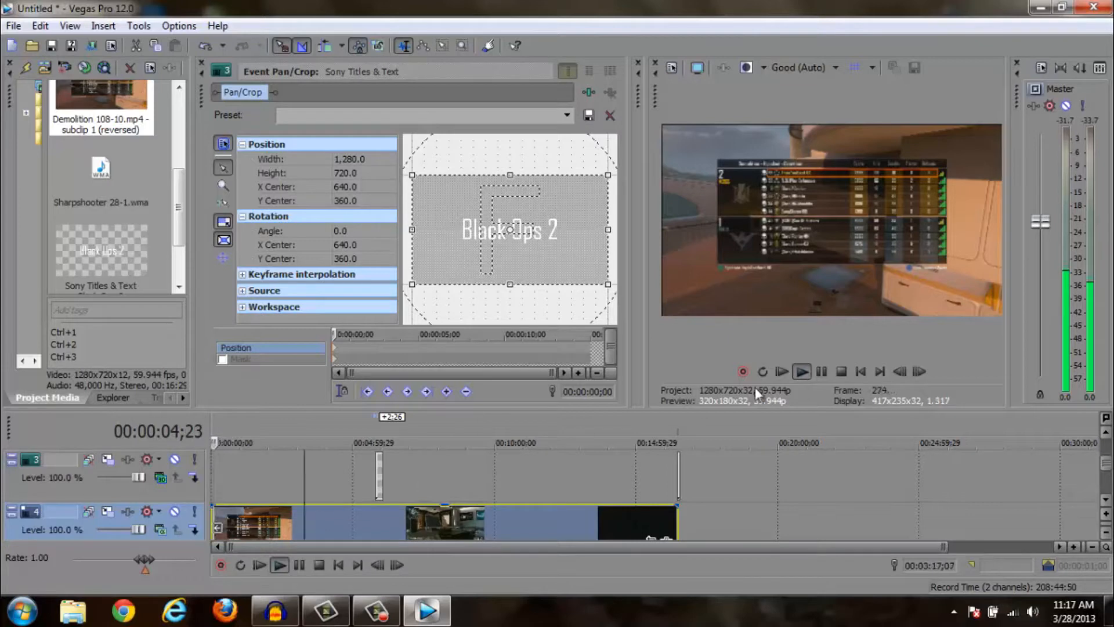
left_click(804, 370)
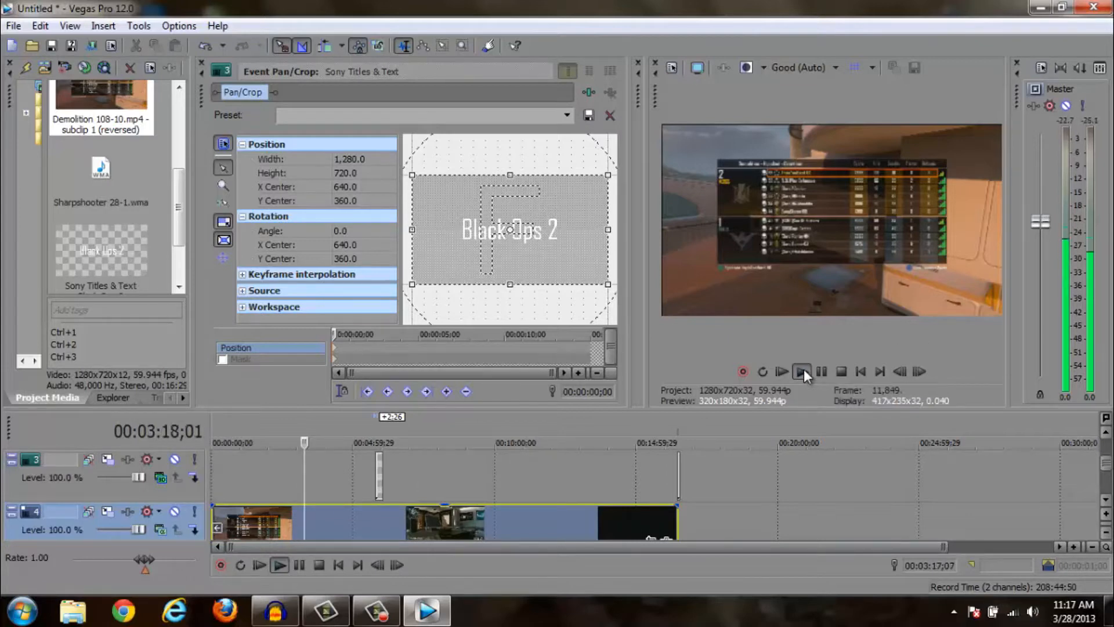
During playback, set the video preview quality to Preview (Auto) and lower it to Draft (Auto)
left_click(805, 71)
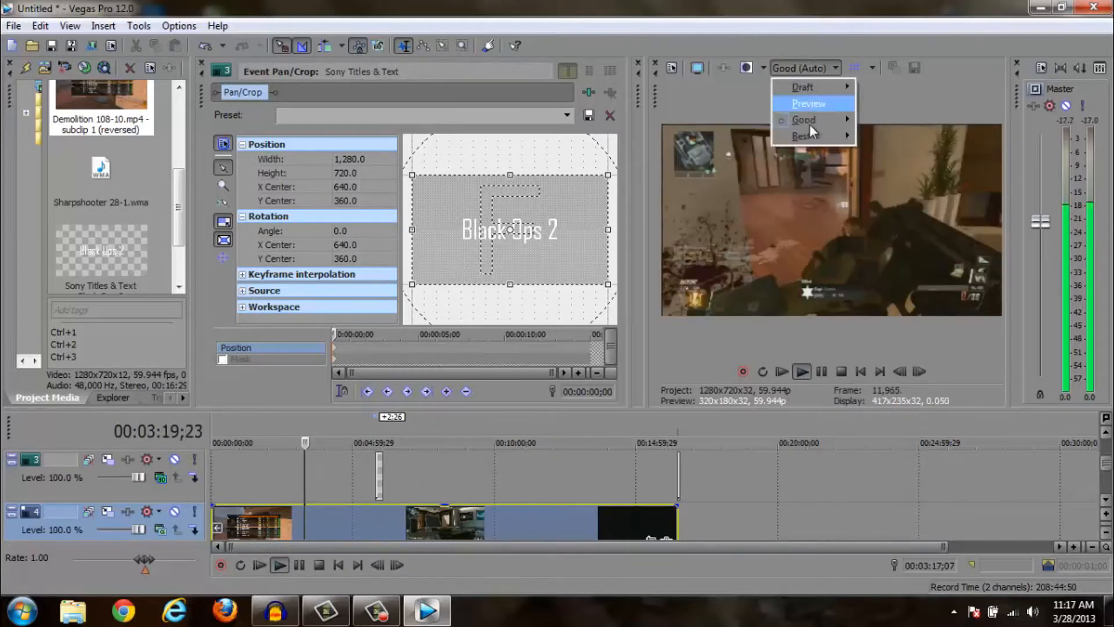
left_click(897, 108)
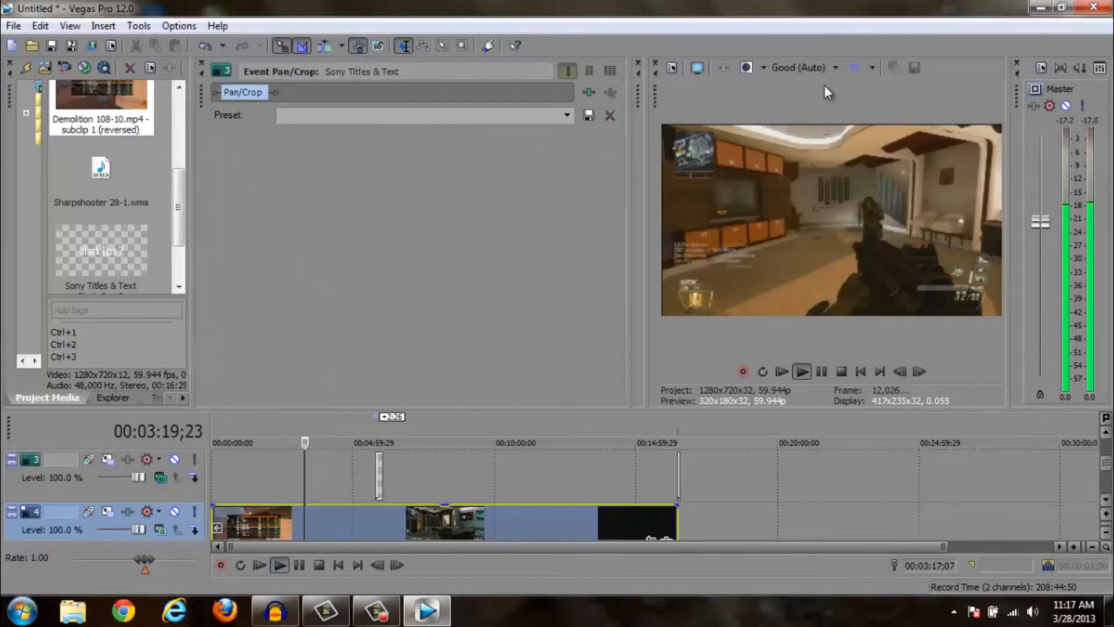
left_click(809, 69)
mouse_move(809, 87)
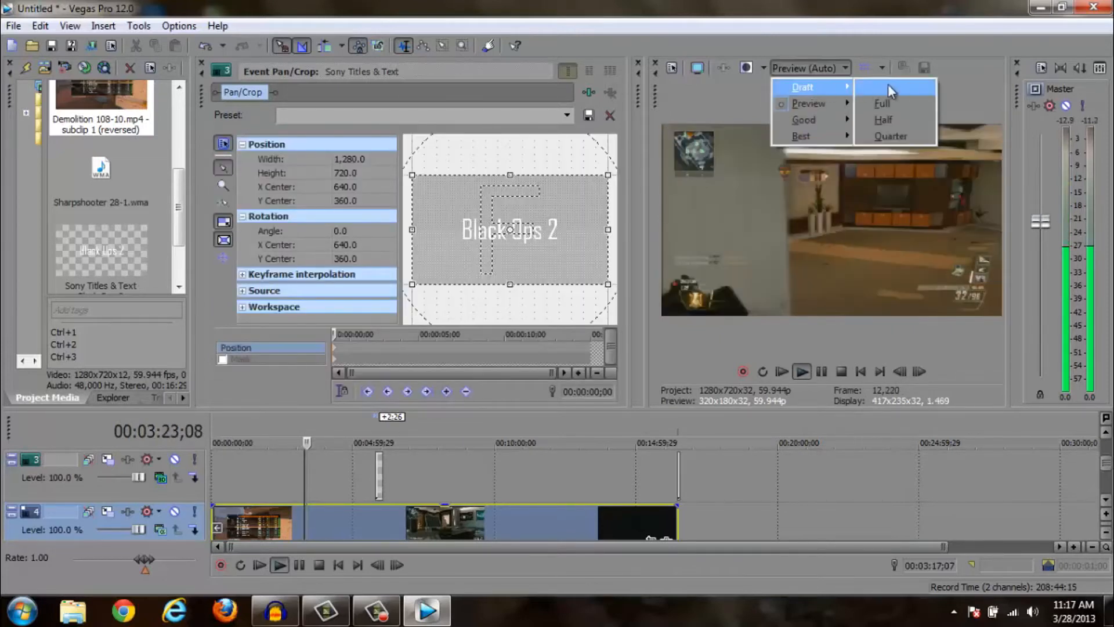
left_click(905, 86)
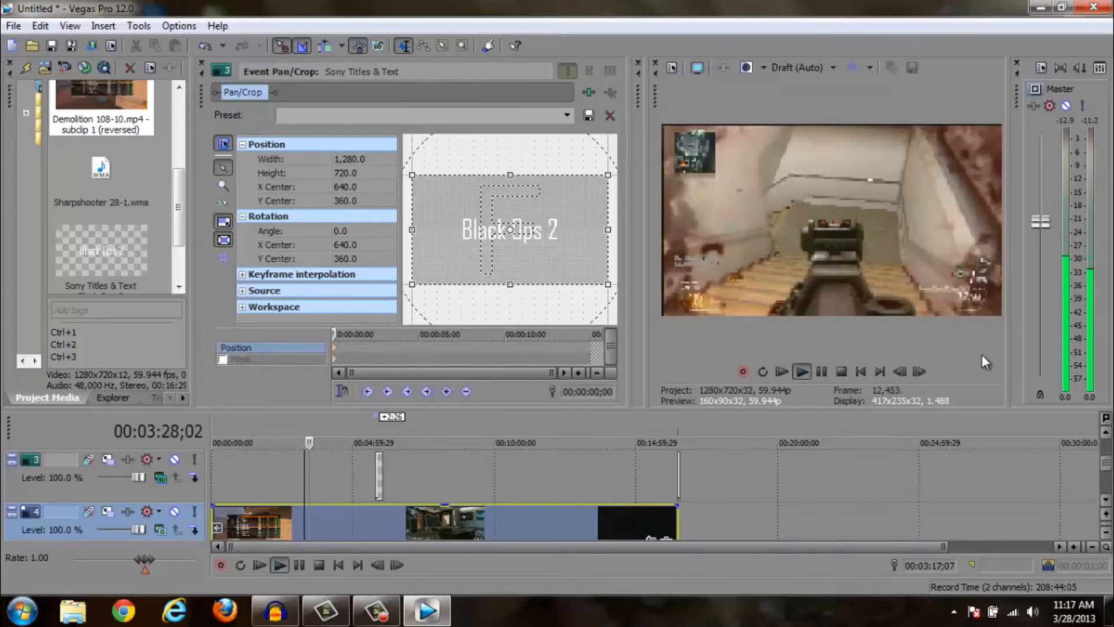
Stop playback and move backward and forward through the footage frame by frame around 00:03:29
left_click(839, 368)
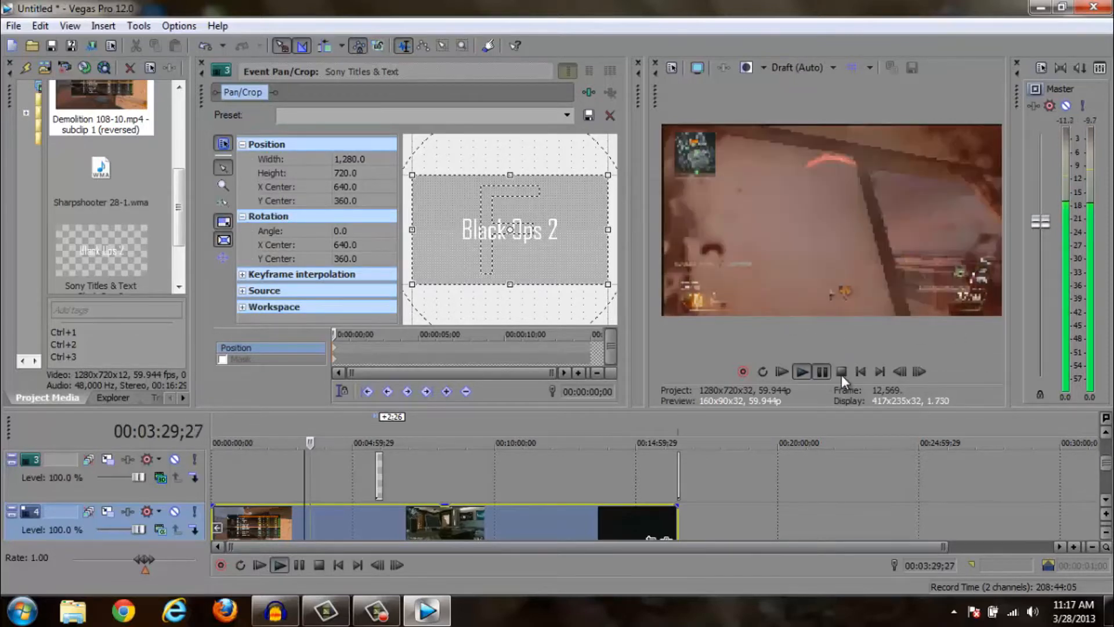
left_click(921, 372)
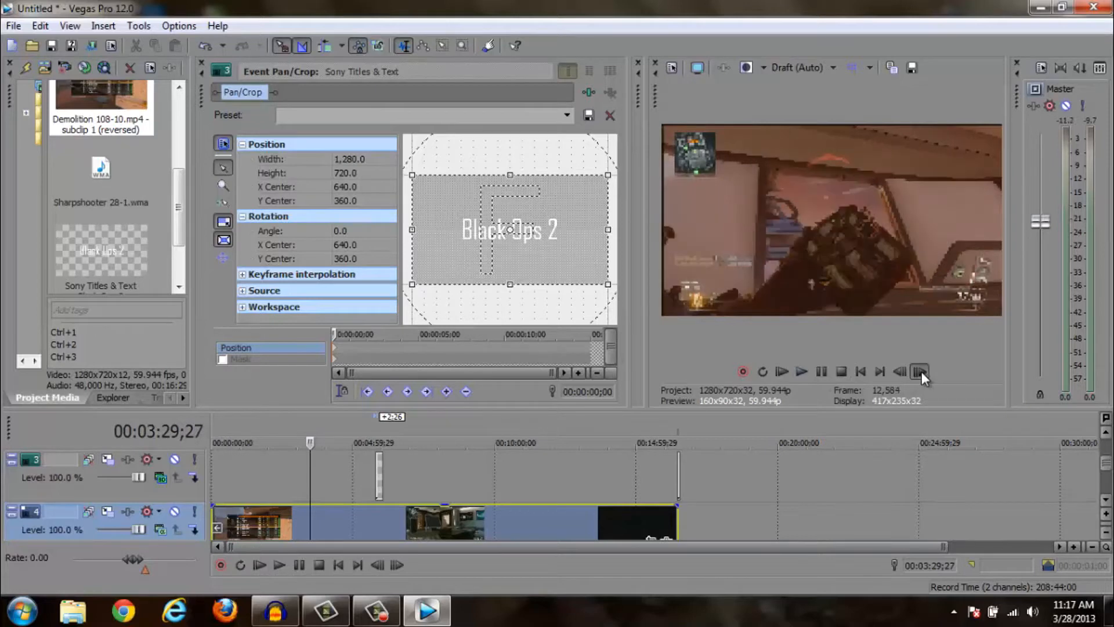
left_click(901, 371)
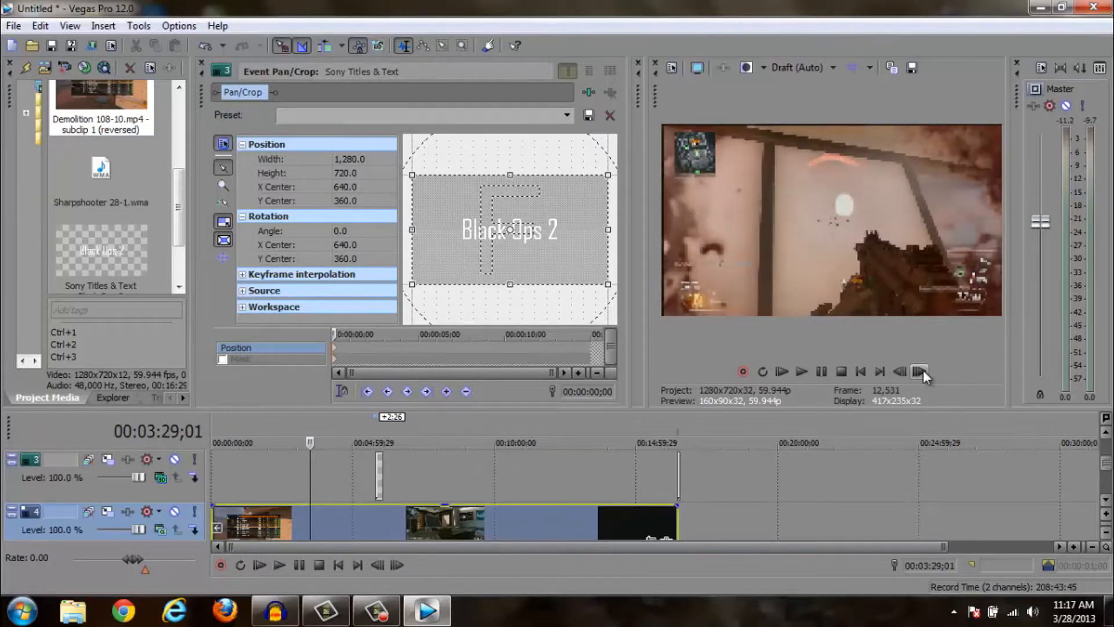
left_click(920, 370)
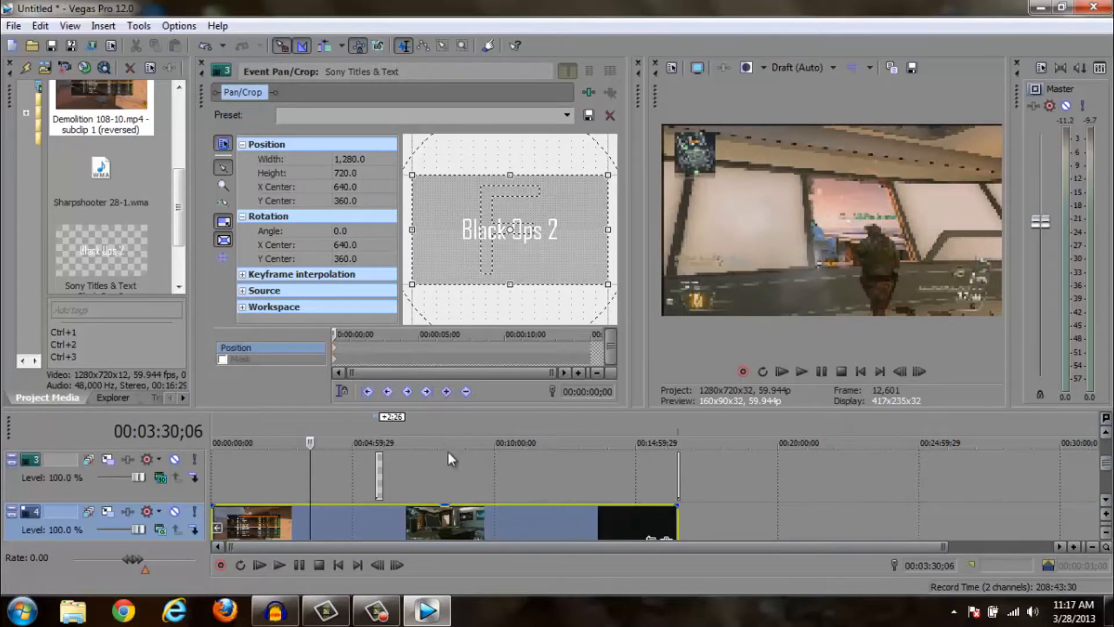
Delete the Black Ops 2 text track and turn off Reverse on the Demolition 108-10 video event
right_click(444, 471)
left_click(503, 359)
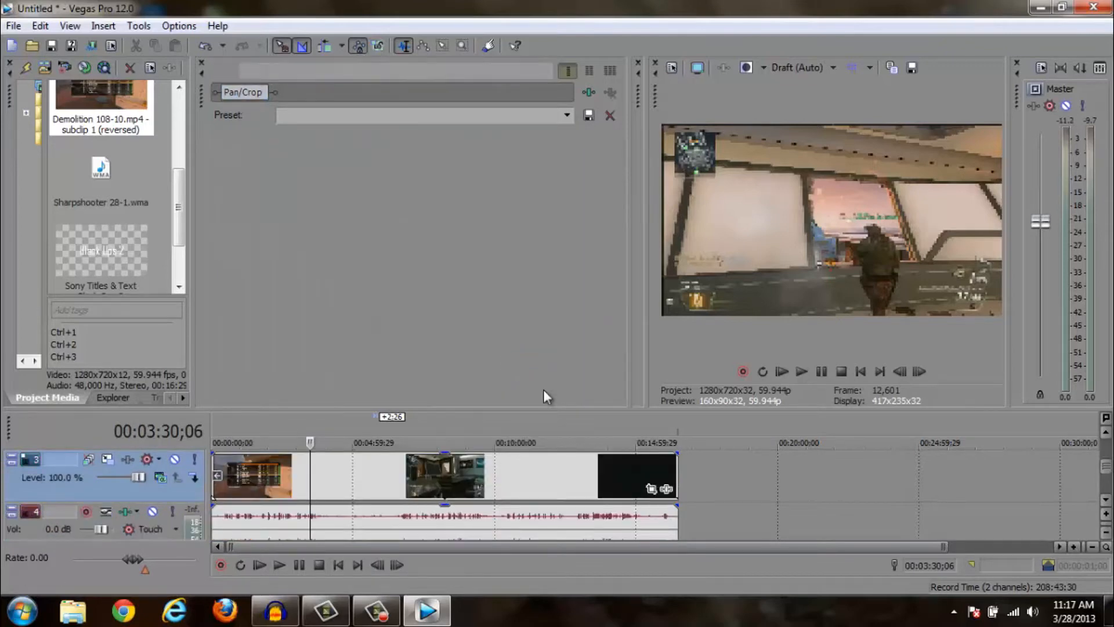
left_click(577, 477)
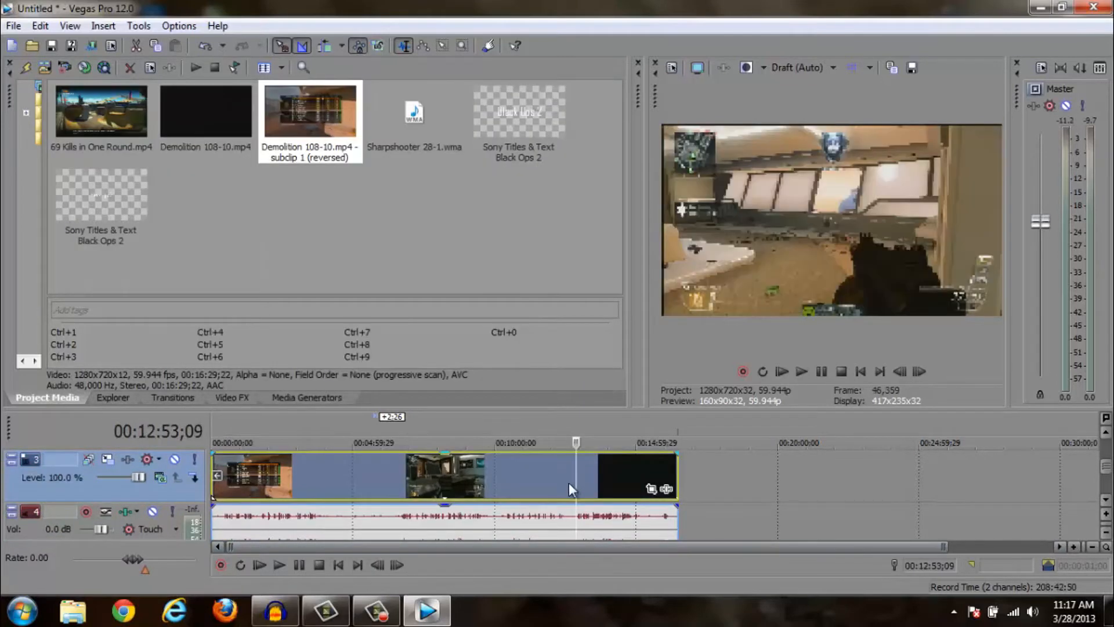
right_click(569, 482)
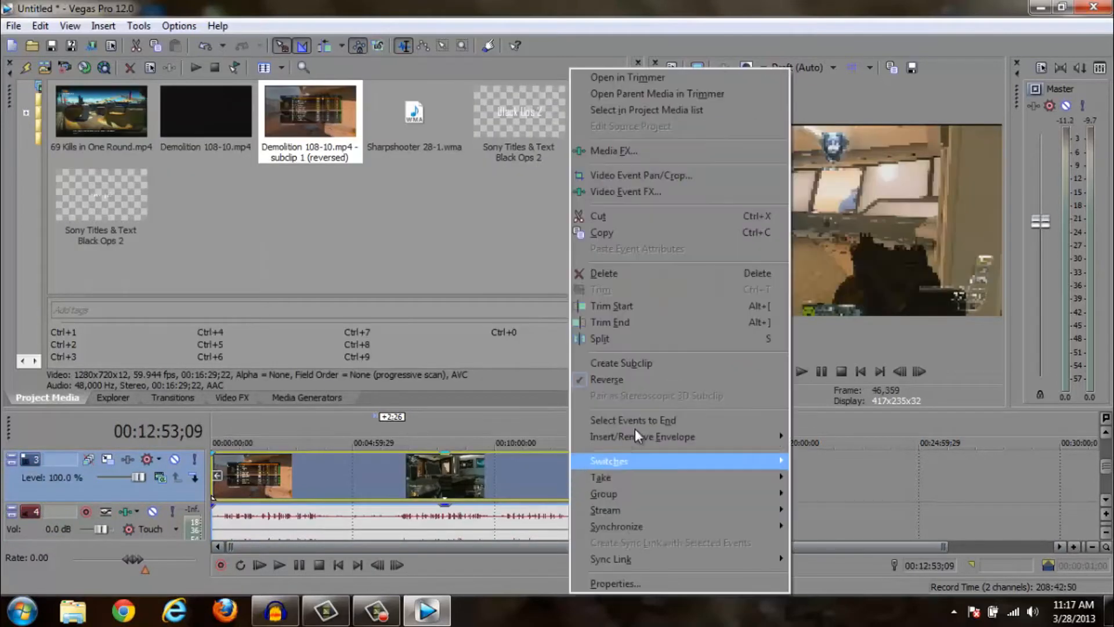
left_click(644, 379)
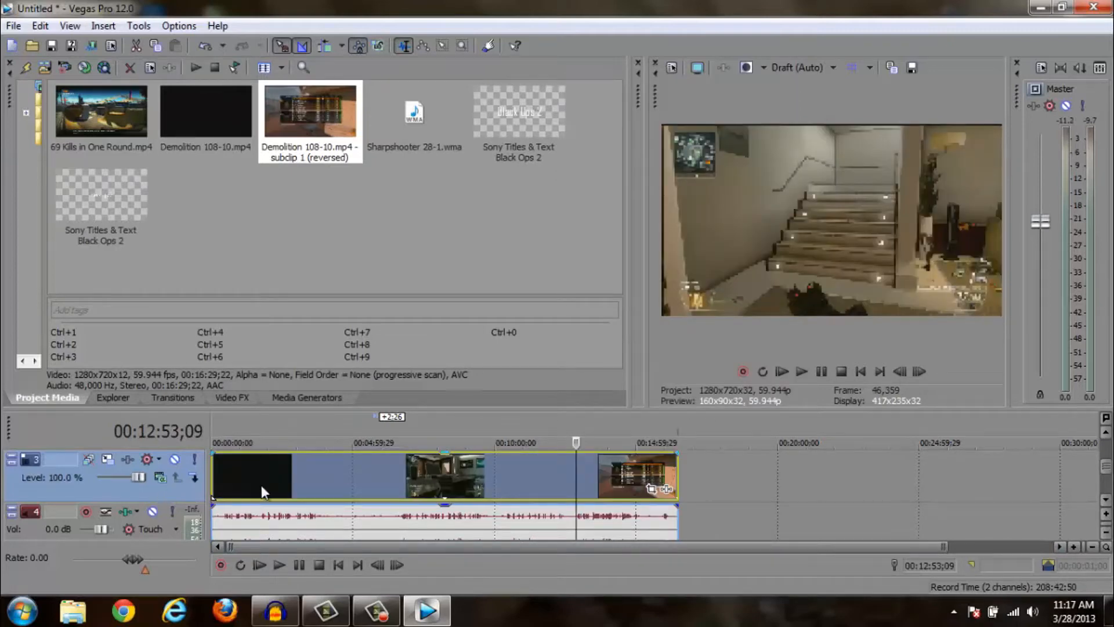
left_click(222, 480)
left_click(216, 480)
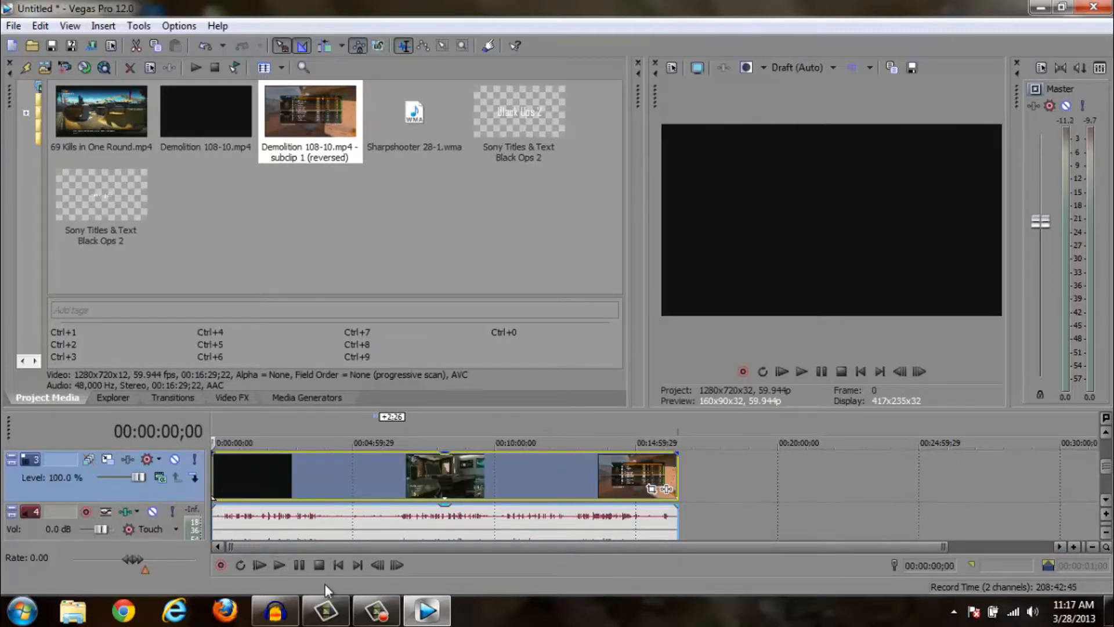
Browse the YouTube folder in the media import dialog and close it without importing anything
left_click_drag(1106, 471, 1095, 465)
left_click(13, 26)
mouse_move(65, 184)
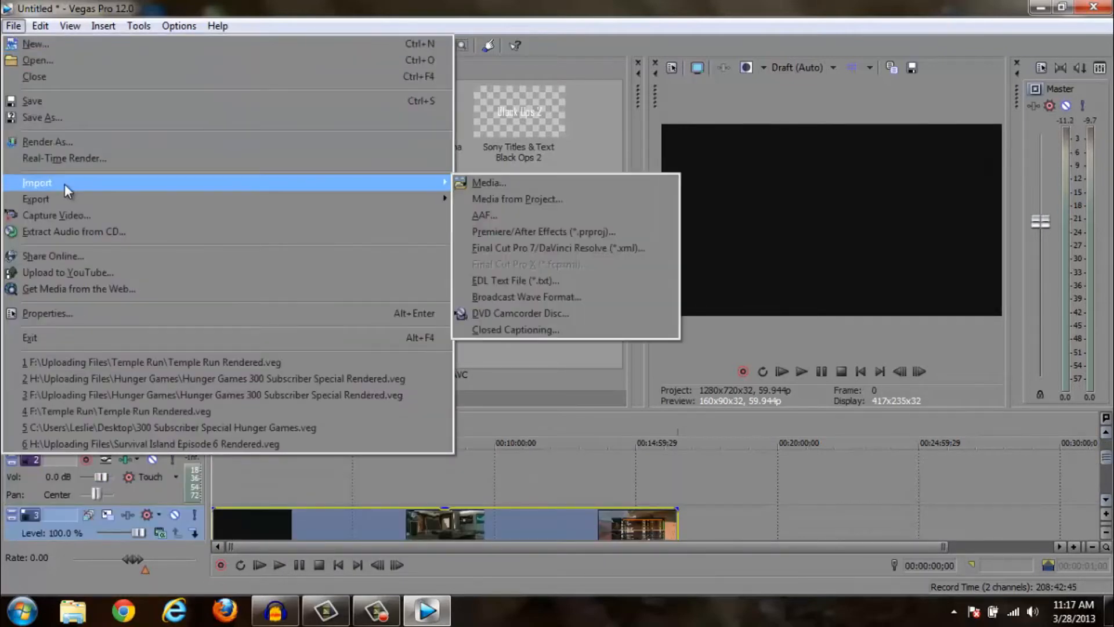
left_click(489, 182)
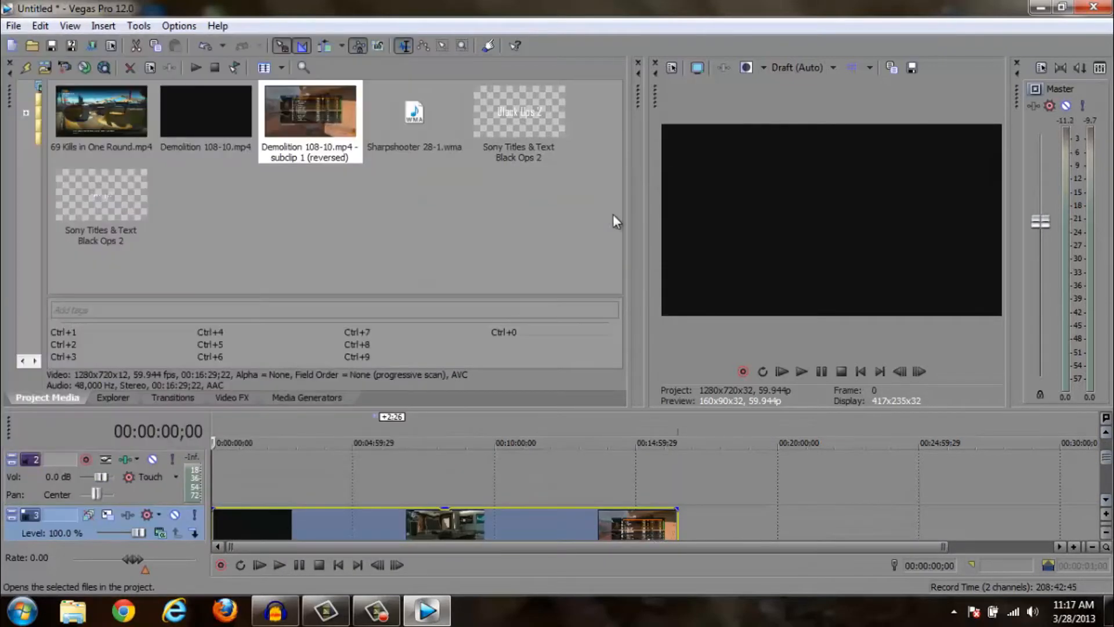
left_click(661, 78)
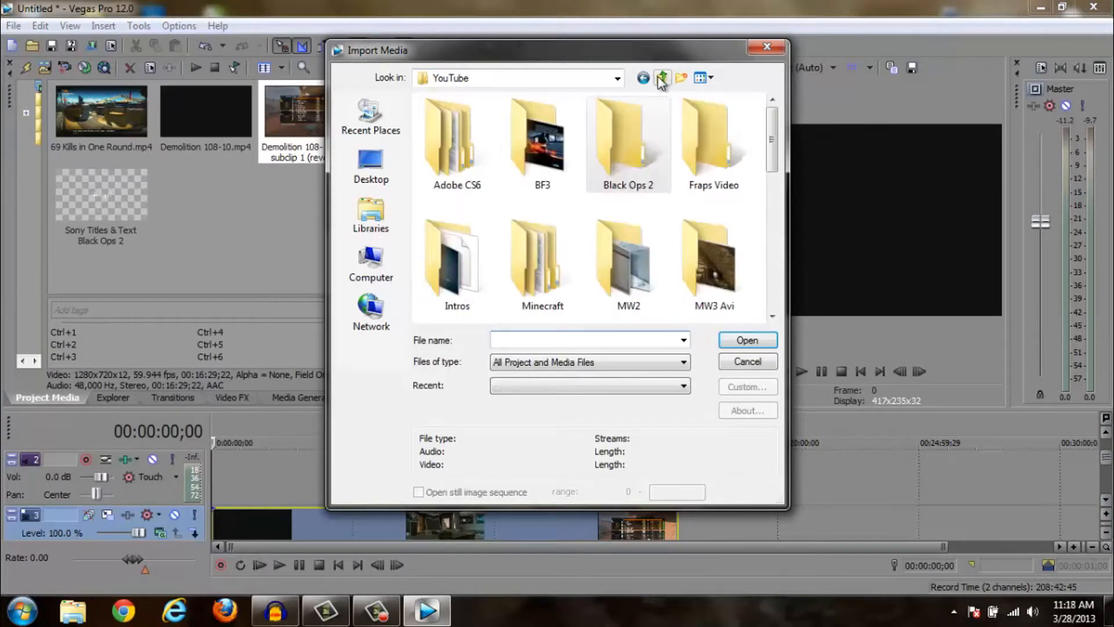
mouse_move(773, 155)
left_mouse_down()
mouse_move(785, 299)
mouse_move(772, 146)
left_mouse_up()
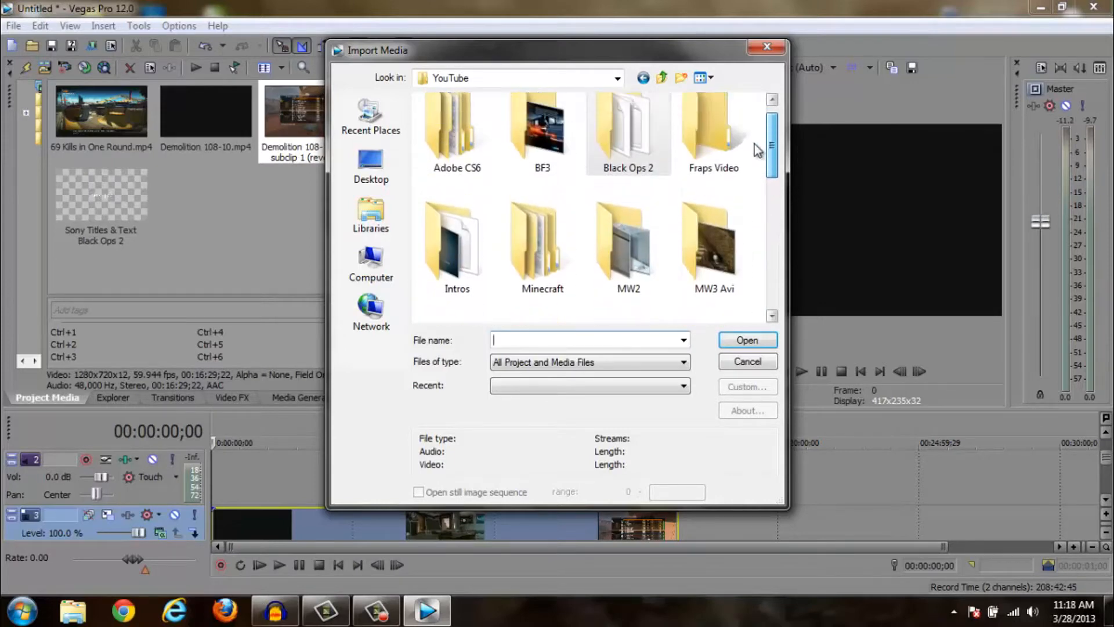
left_click(746, 361)
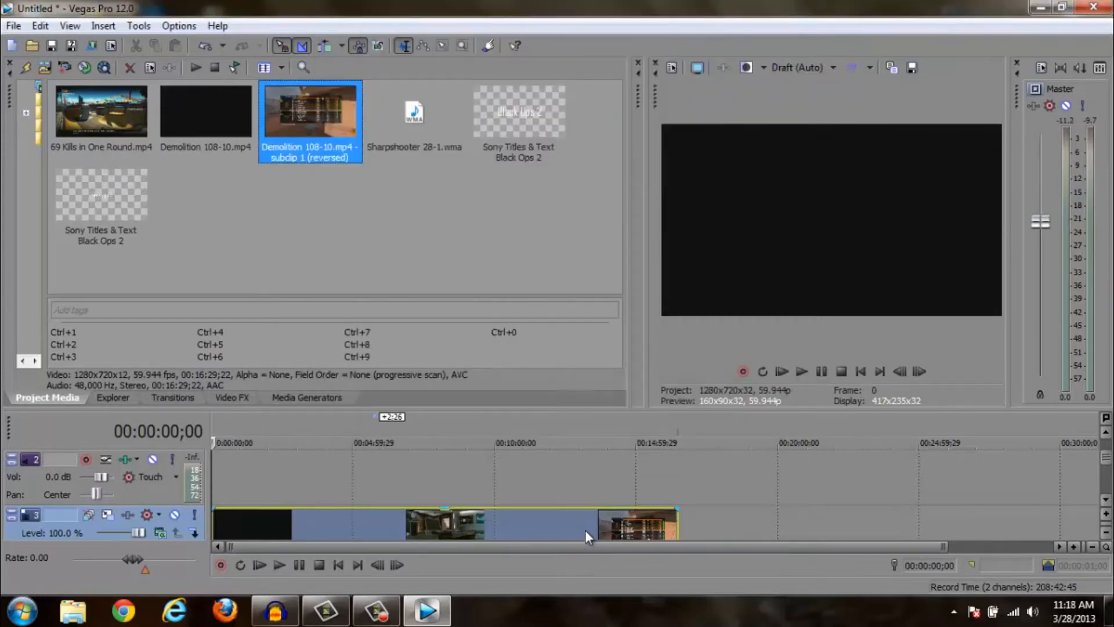
Check the preview at several points of the Demolition event on track 3, finishing at 00:09:15;12
left_click(623, 524)
left_click(645, 520)
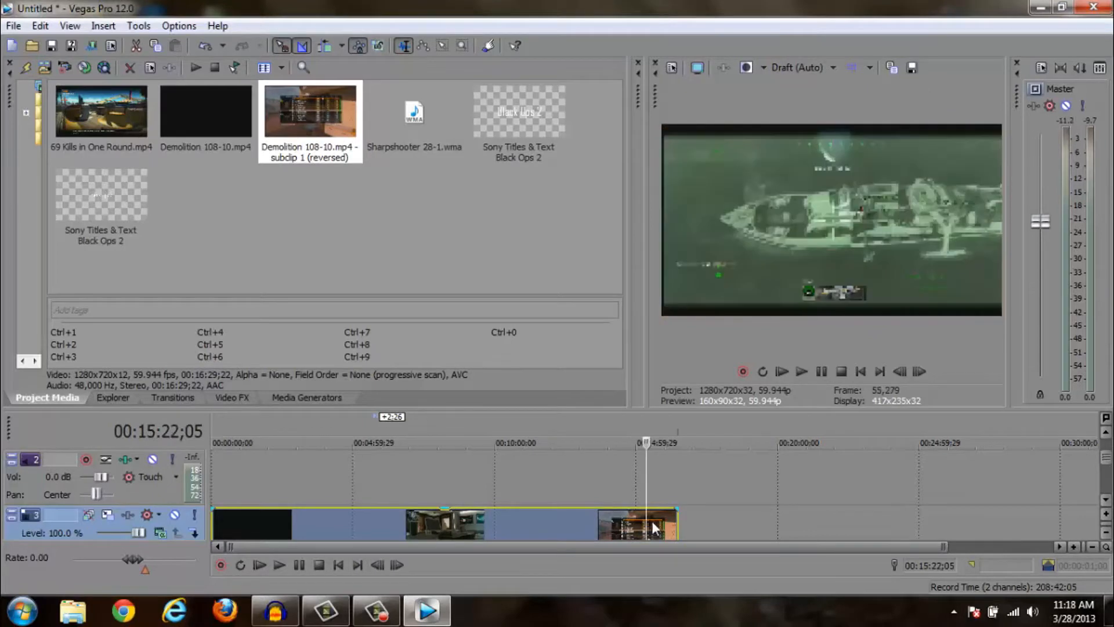
left_click(624, 521)
left_click(600, 521)
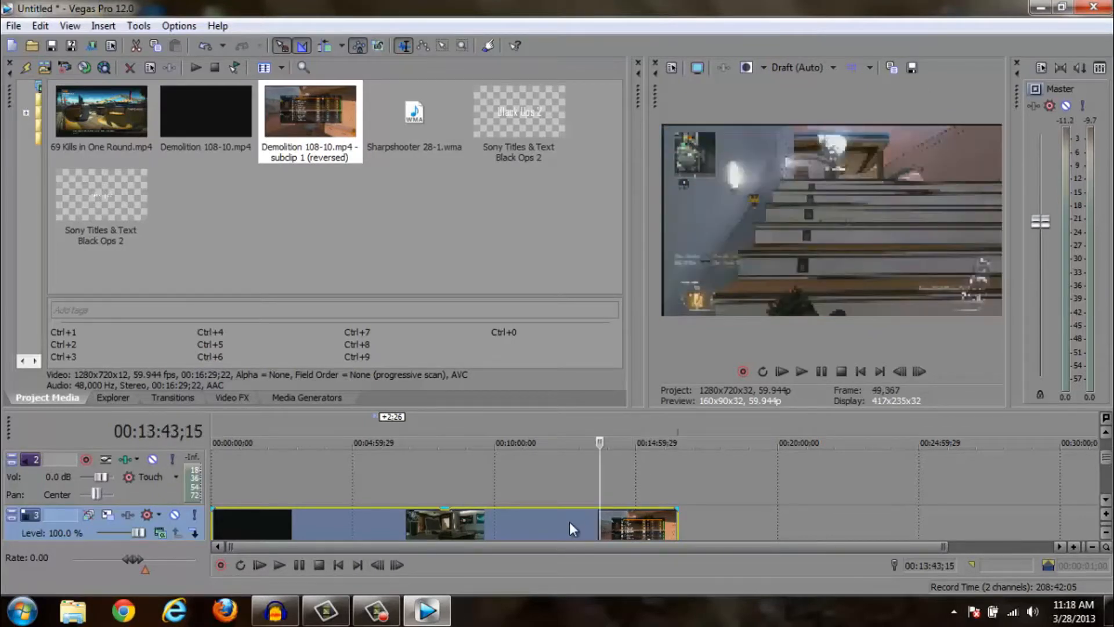
left_click(569, 521)
left_click(549, 521)
left_click(519, 521)
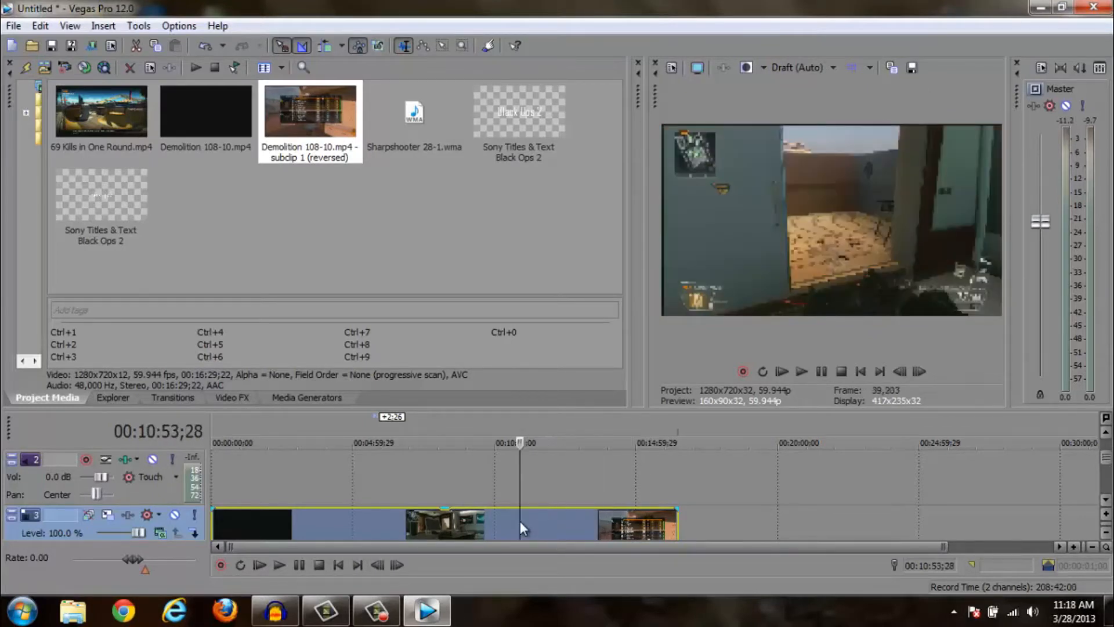
left_click(501, 519)
left_click(472, 519)
left_click(441, 520)
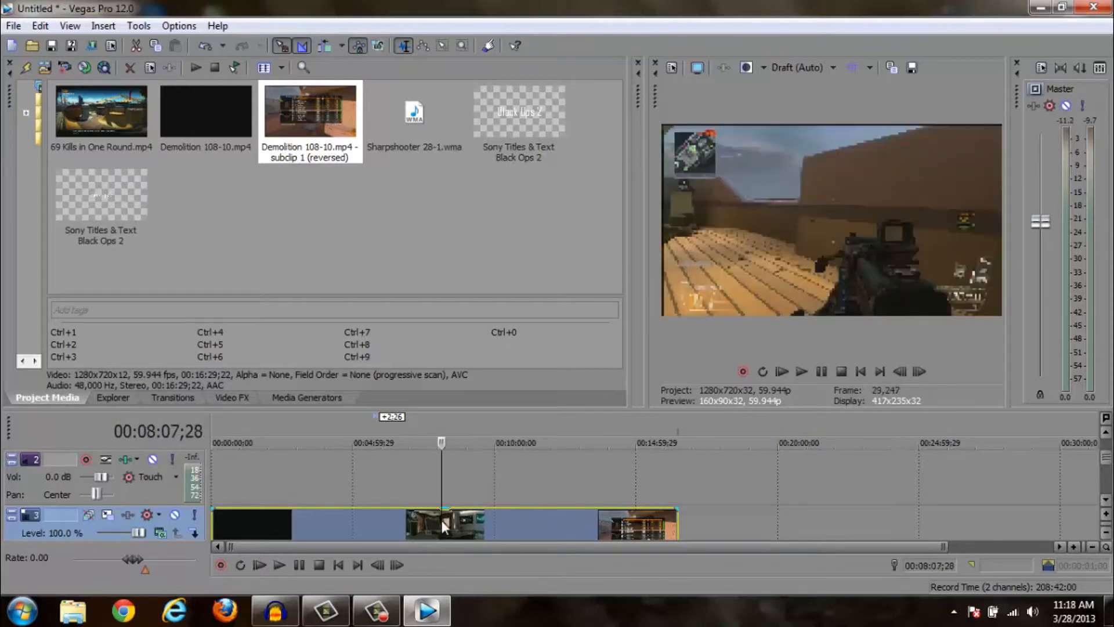
left_click(457, 523)
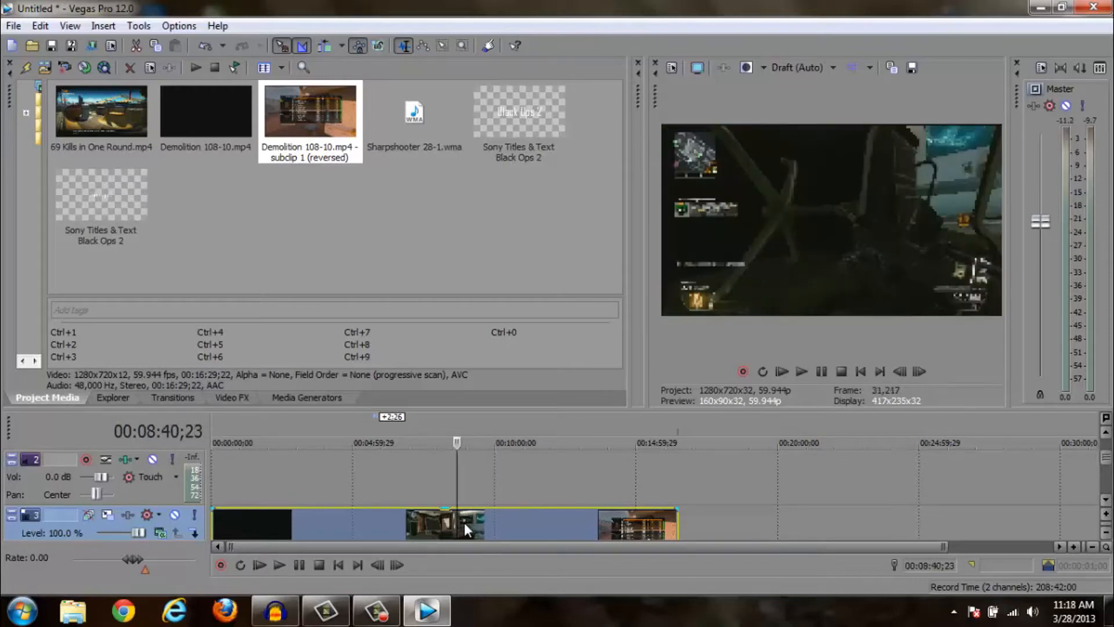
left_click(464, 522)
left_click(473, 521)
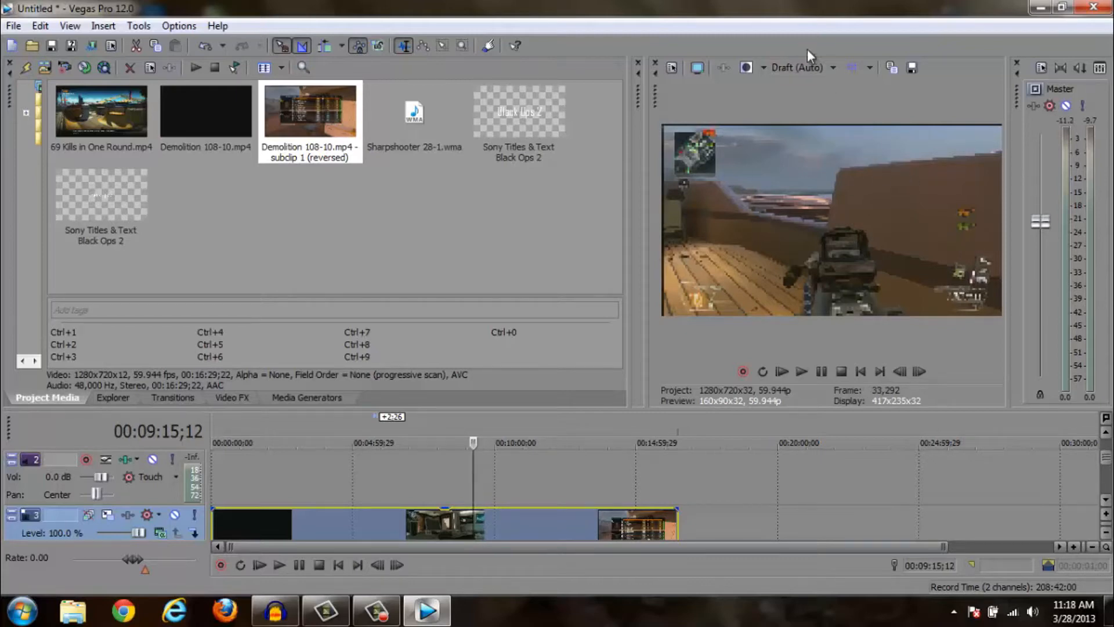
Set the video preview quality to Best (Full)
left_click(784, 68)
mouse_move(808, 134)
left_click(894, 150)
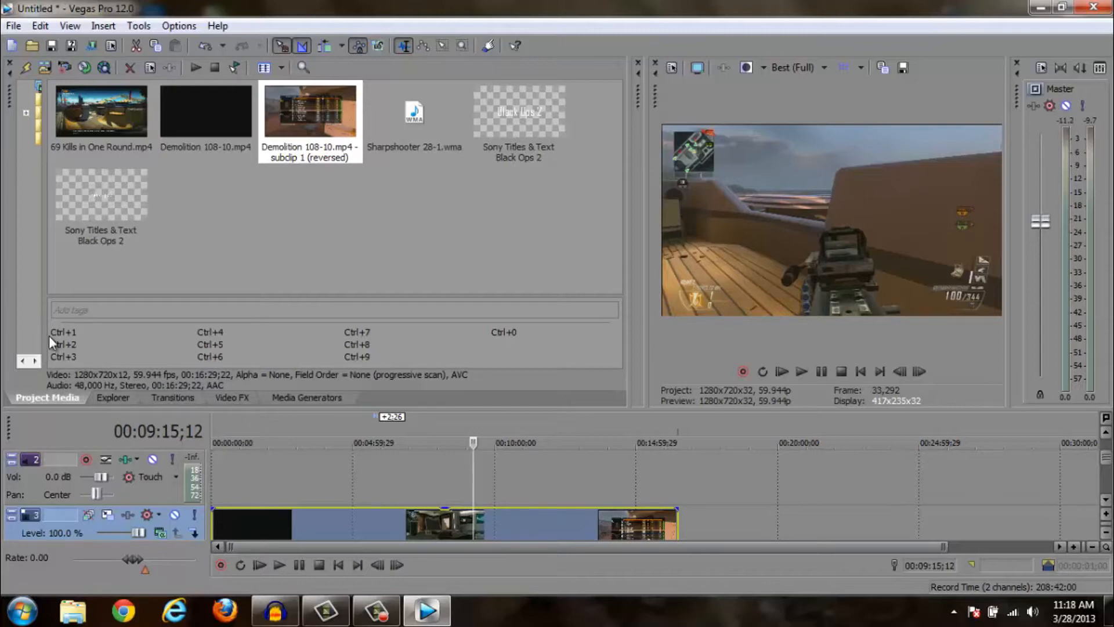
Look through the list of video effects and examine the Cookie Cutter presets
left_click_drag(46, 335, 236, 377)
left_click(242, 395)
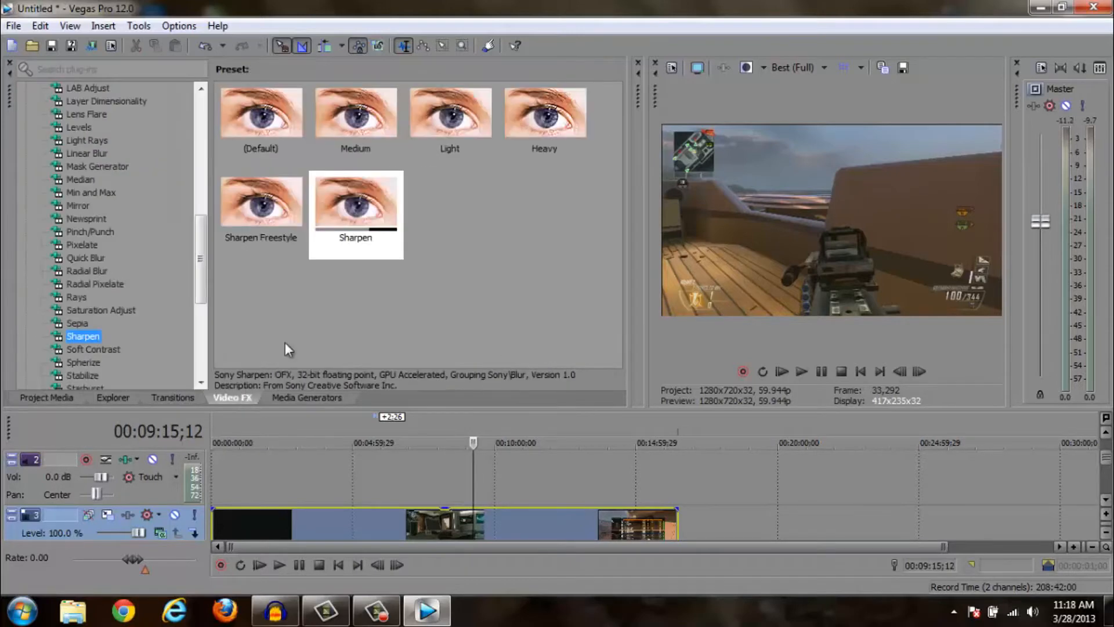
left_click_drag(197, 259, 186, 191)
left_click(106, 144)
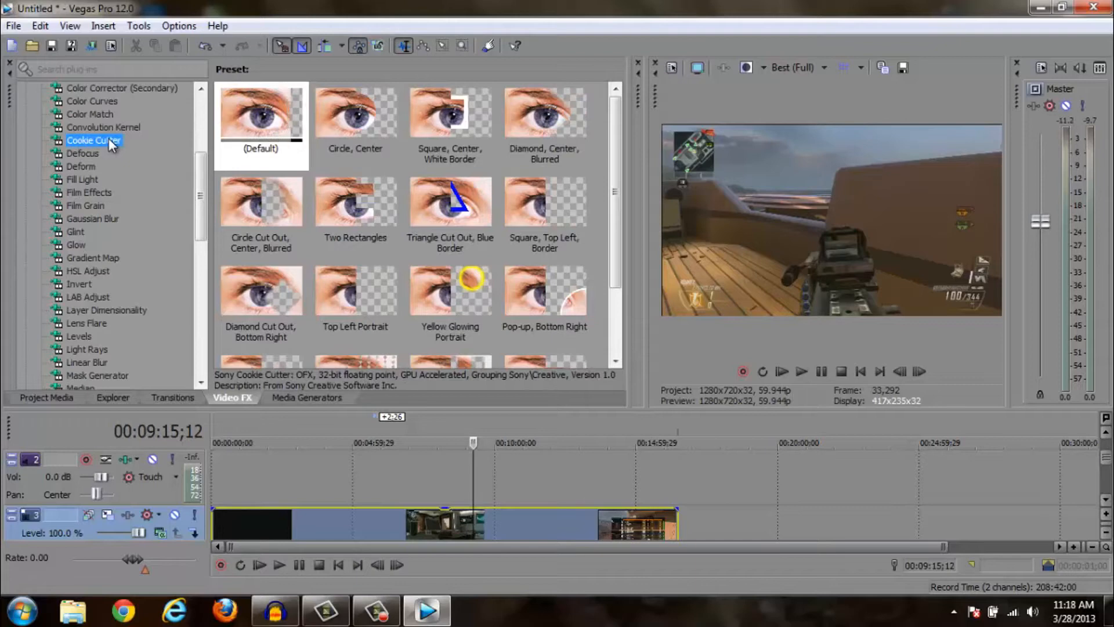
left_click_drag(200, 220, 200, 157)
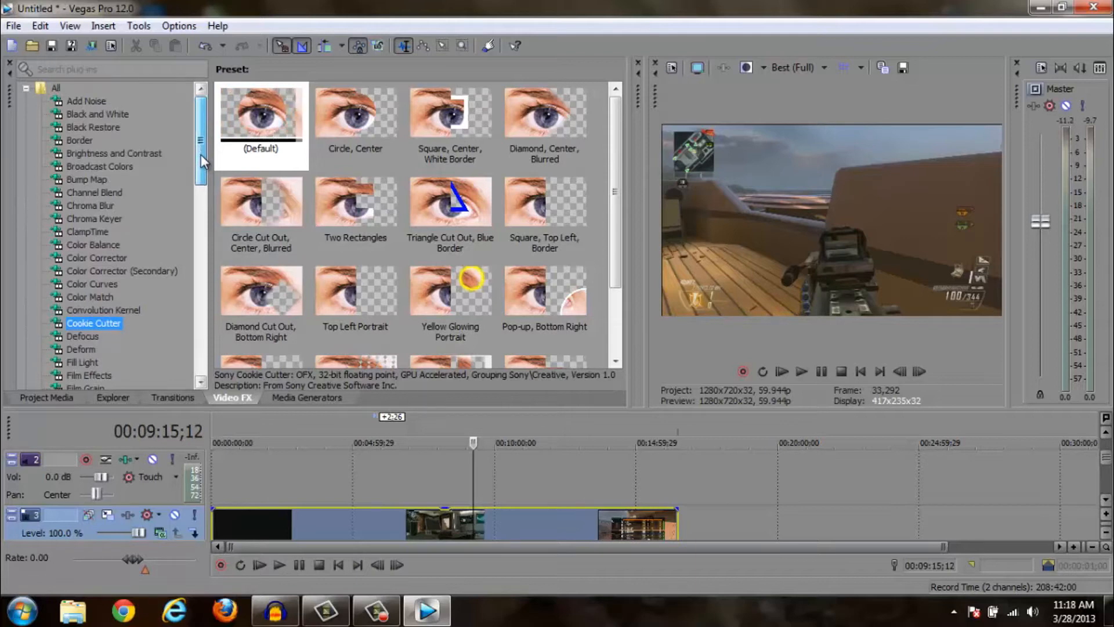
Apply the Chroma Keyer effect's Blue Screen preset to the Demolition video event on track 3
left_click(110, 219)
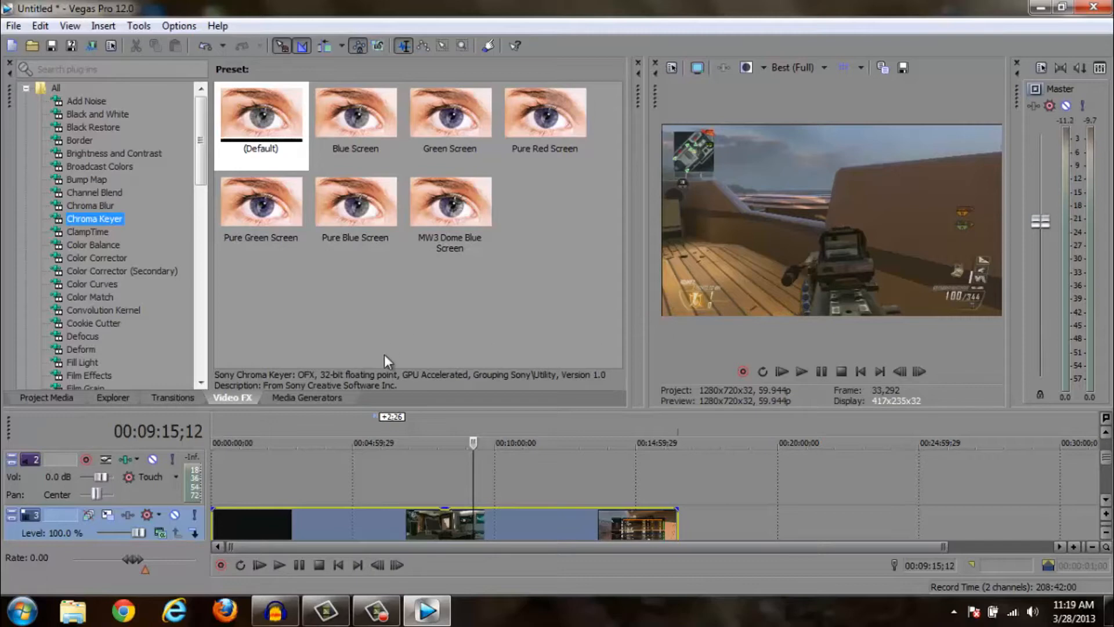
left_click_drag(352, 119, 541, 524)
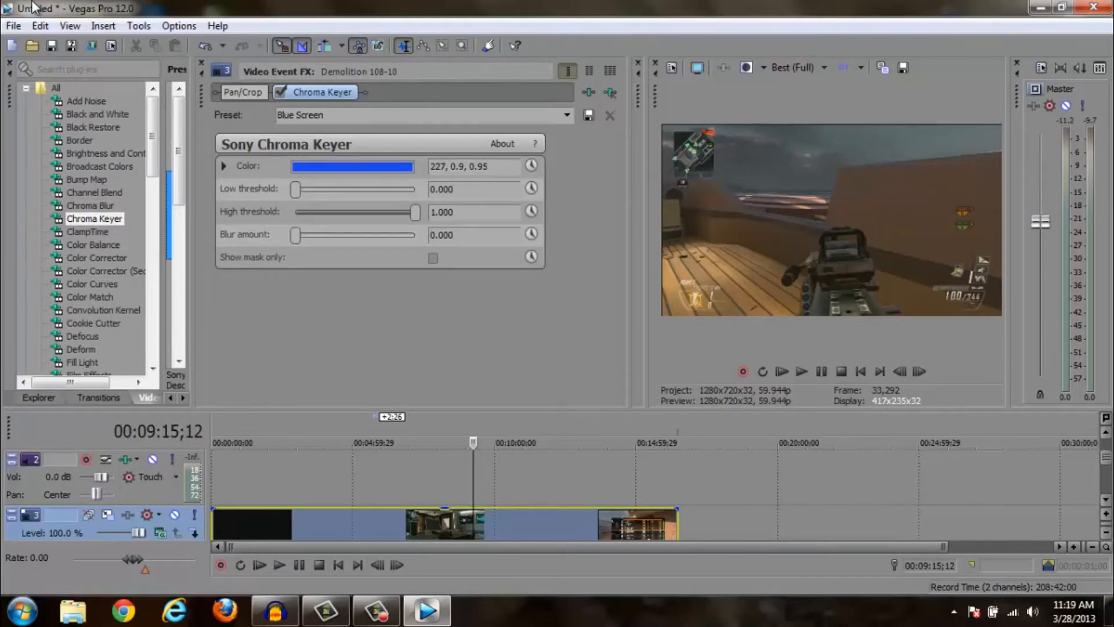
left_click(40, 26)
mouse_move(81, 14)
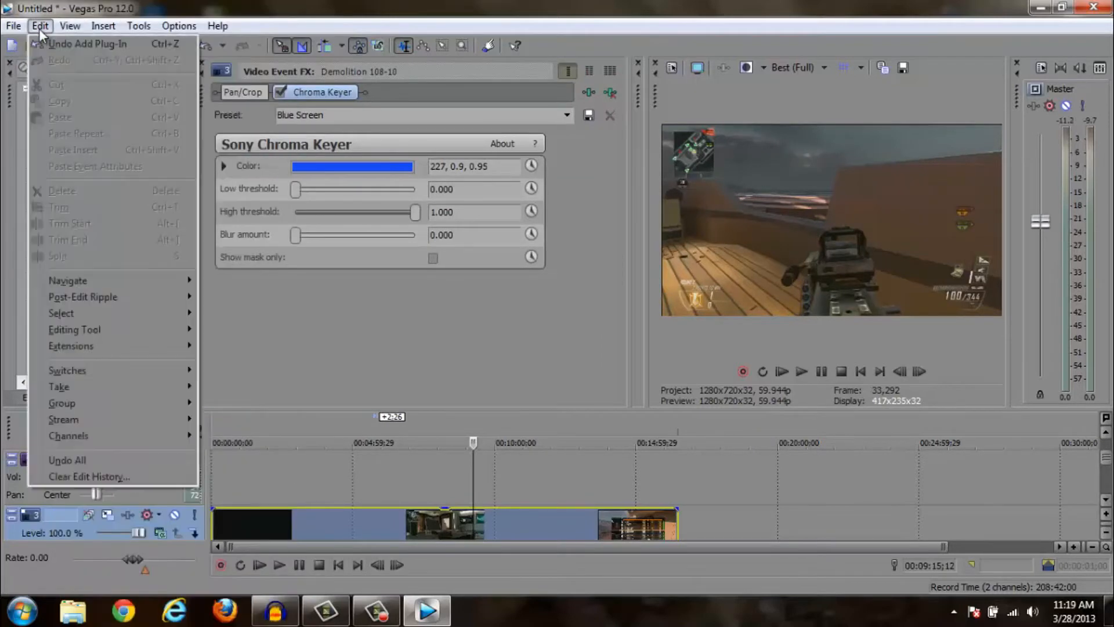
Try the brown wall colour sampled from the preview as the Chroma Keyer colour, and undo that colour change
left_click(322, 168)
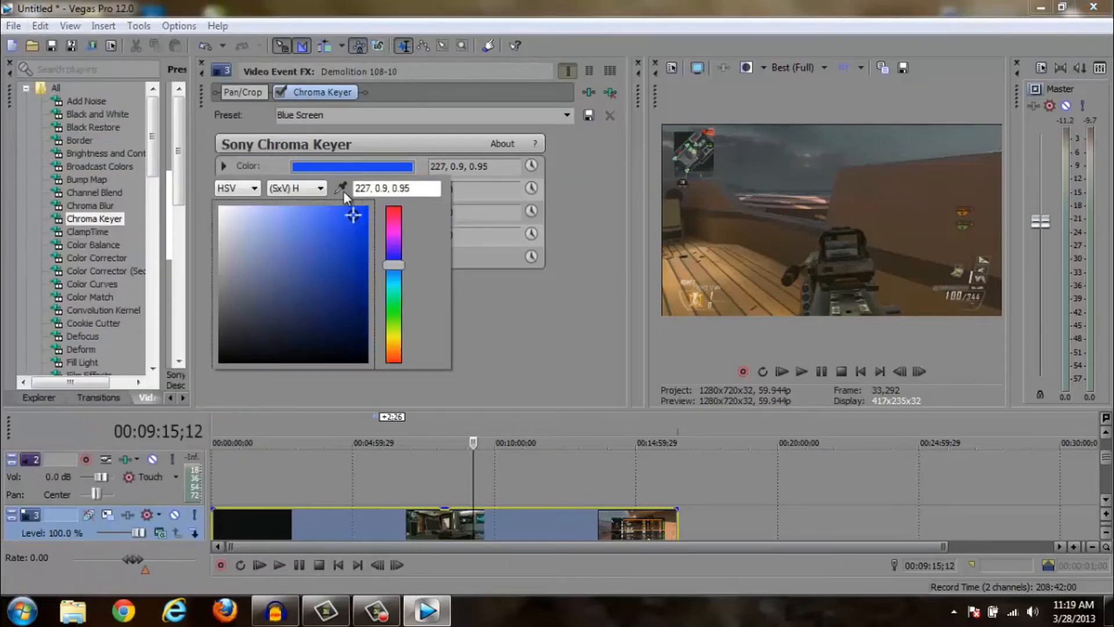
left_click(341, 188)
left_click(897, 215)
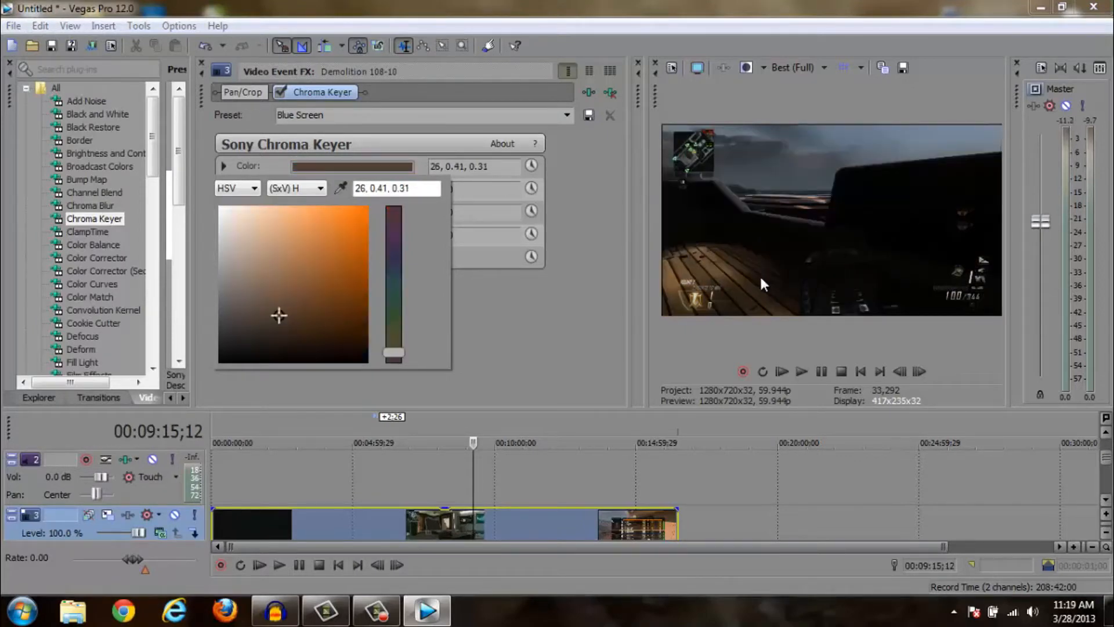
left_click(40, 27)
left_click(40, 27)
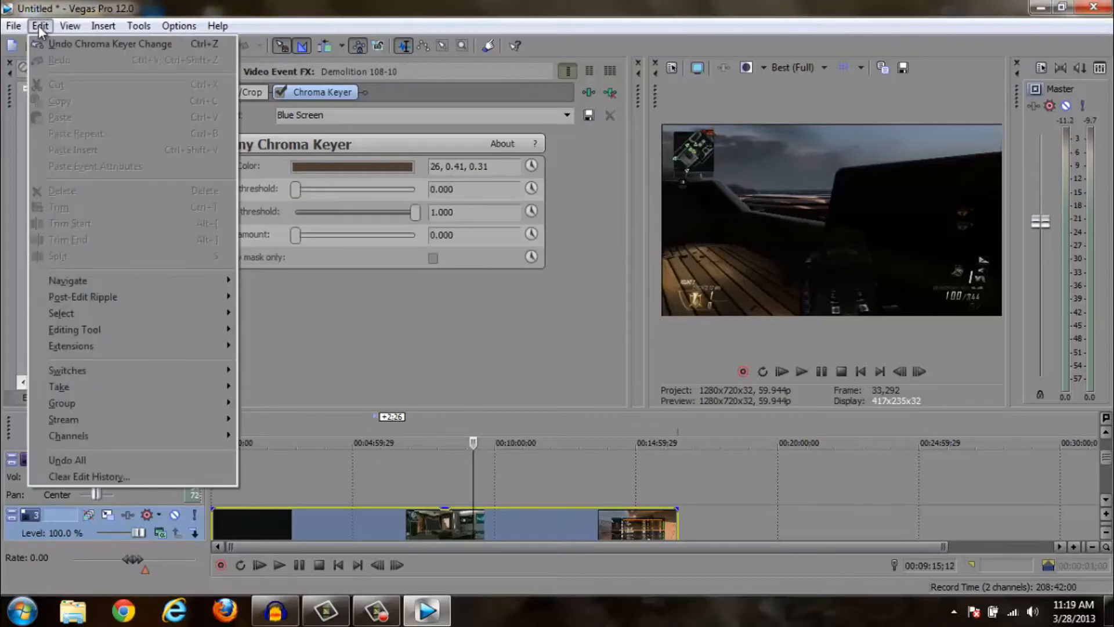
left_click(65, 45)
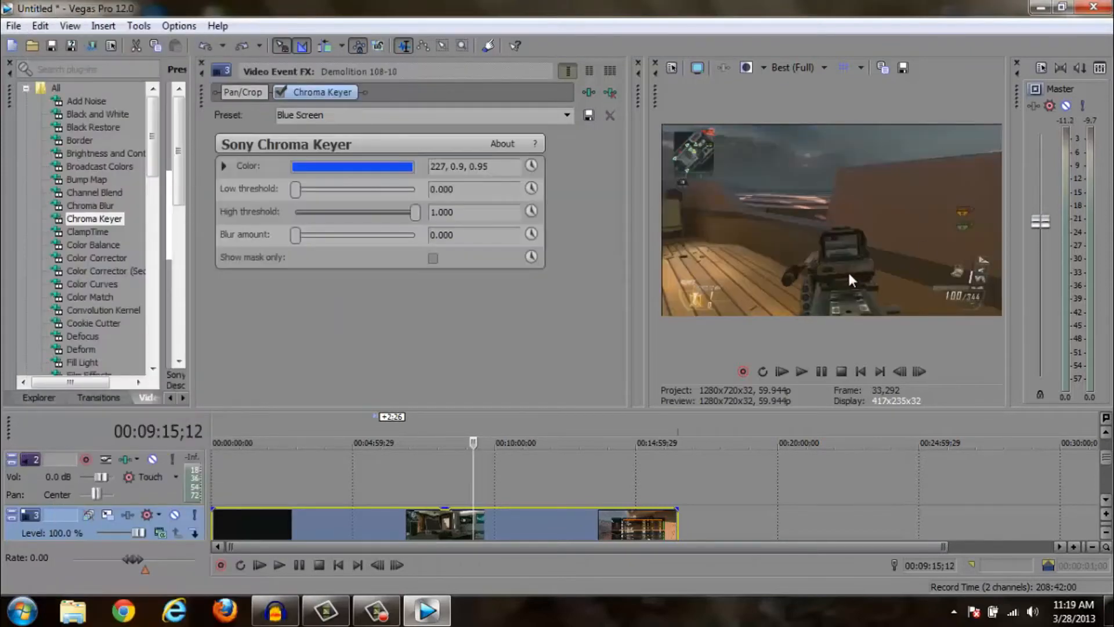
Open Pan/Crop for the Demolition event on track 3, enable its mask, and sync the mask cursor with the main timeline
left_click(389, 167)
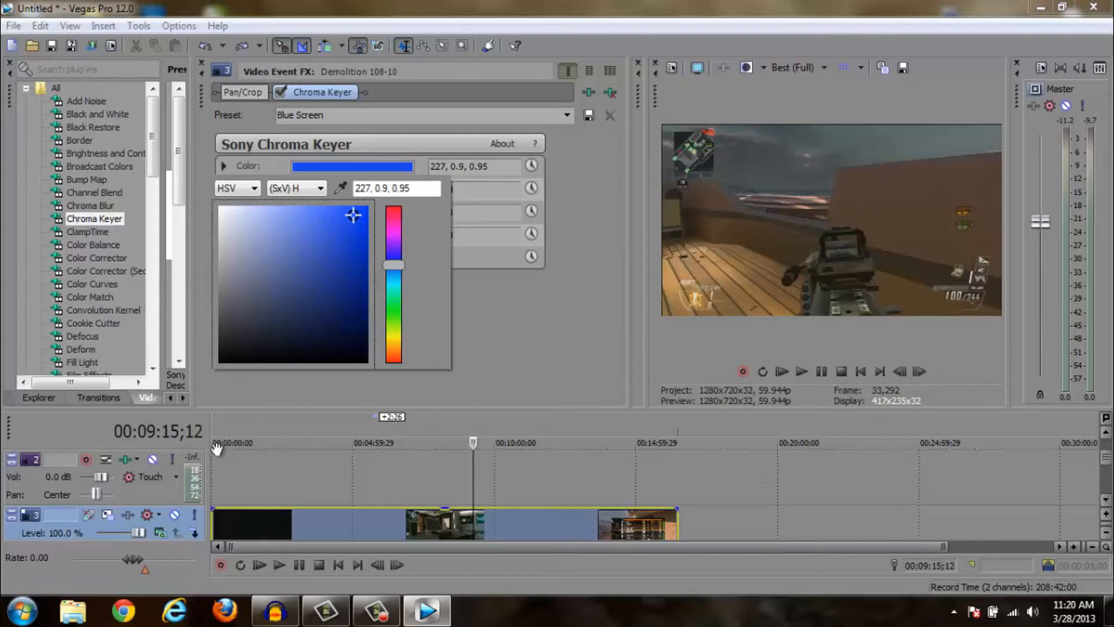
left_click(1106, 500)
left_click(652, 489)
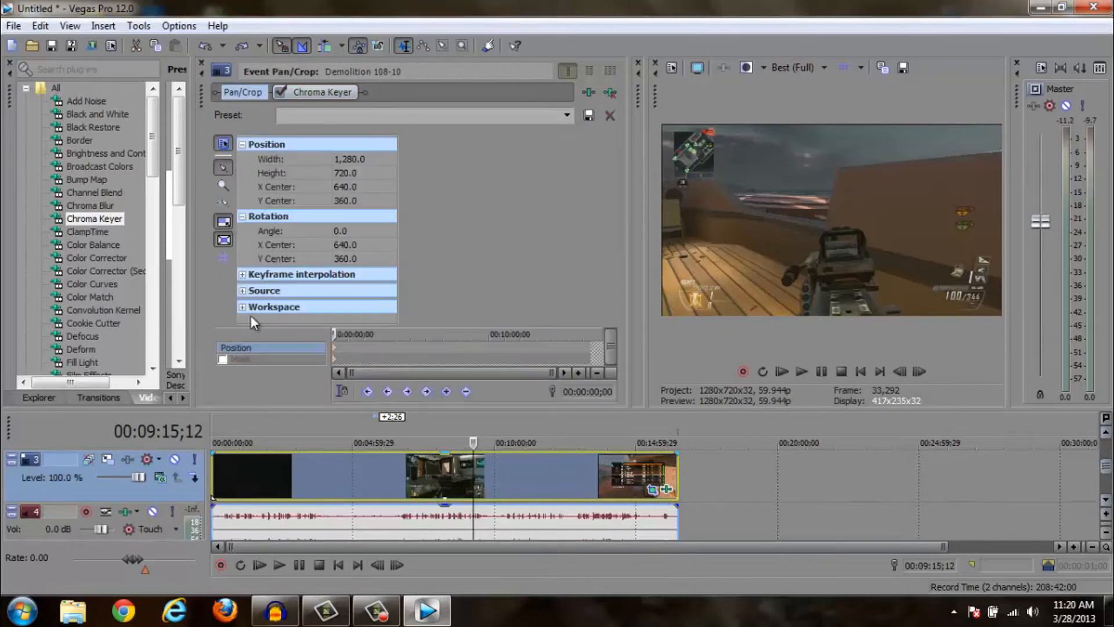
left_click(221, 359)
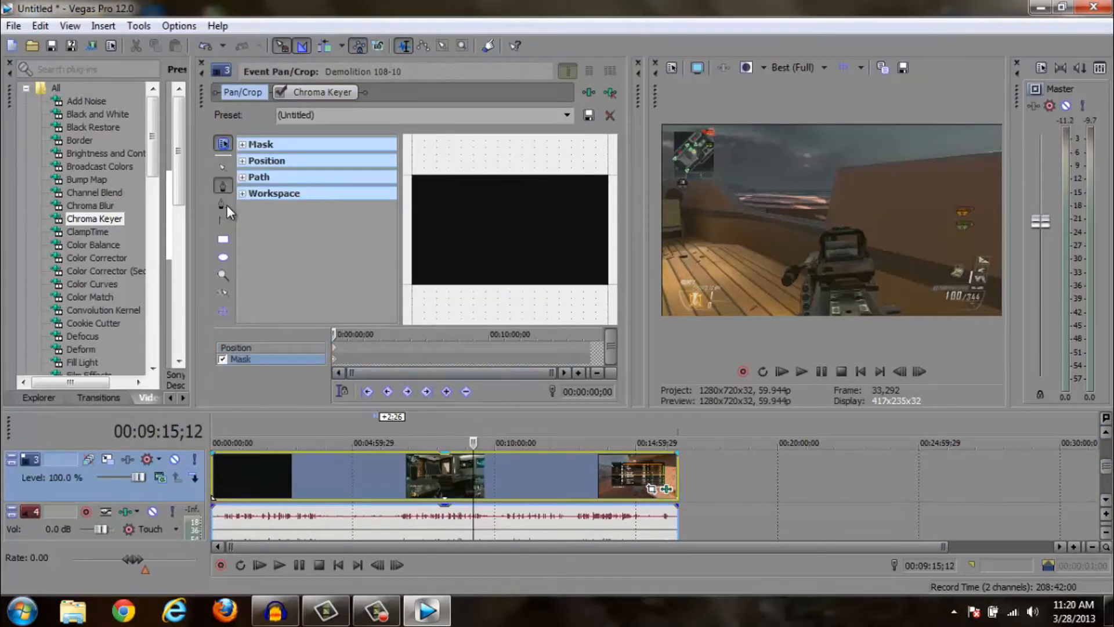
left_click(345, 390)
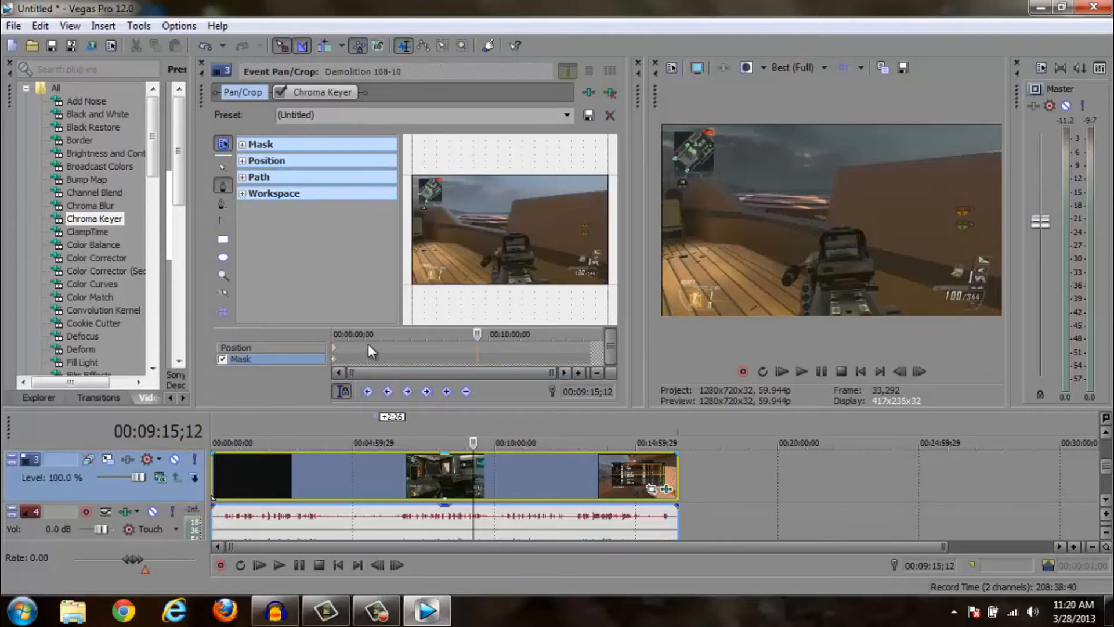
Scrub through the mask timeline to the frame at 00:08:28;28 where the player's gun shows
left_click(412, 359)
left_click(462, 357)
left_click(473, 360)
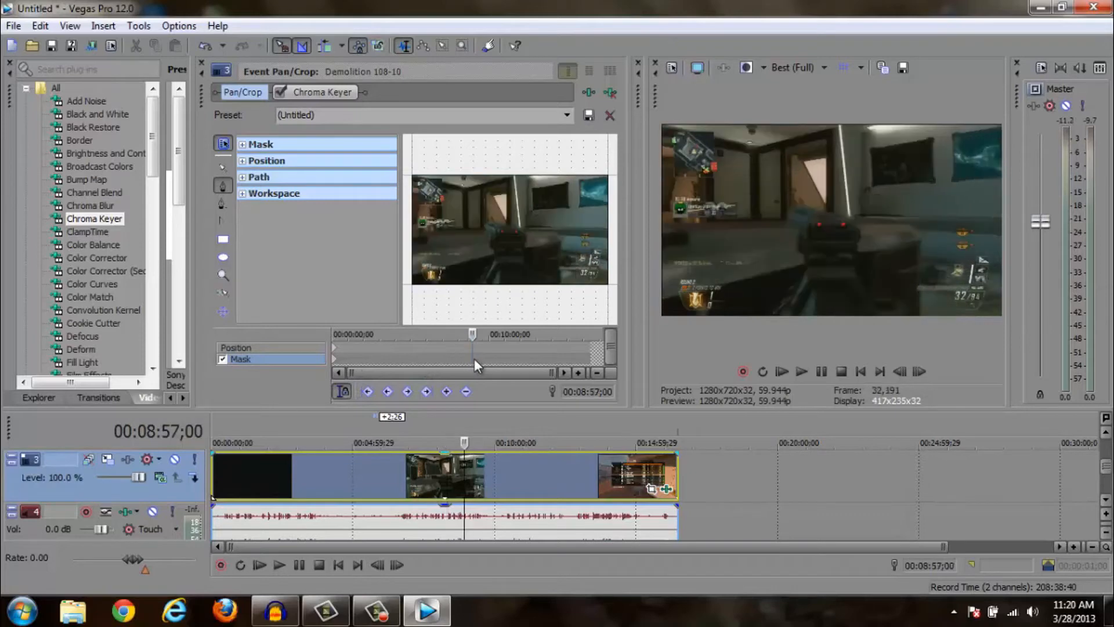
left_click(485, 358)
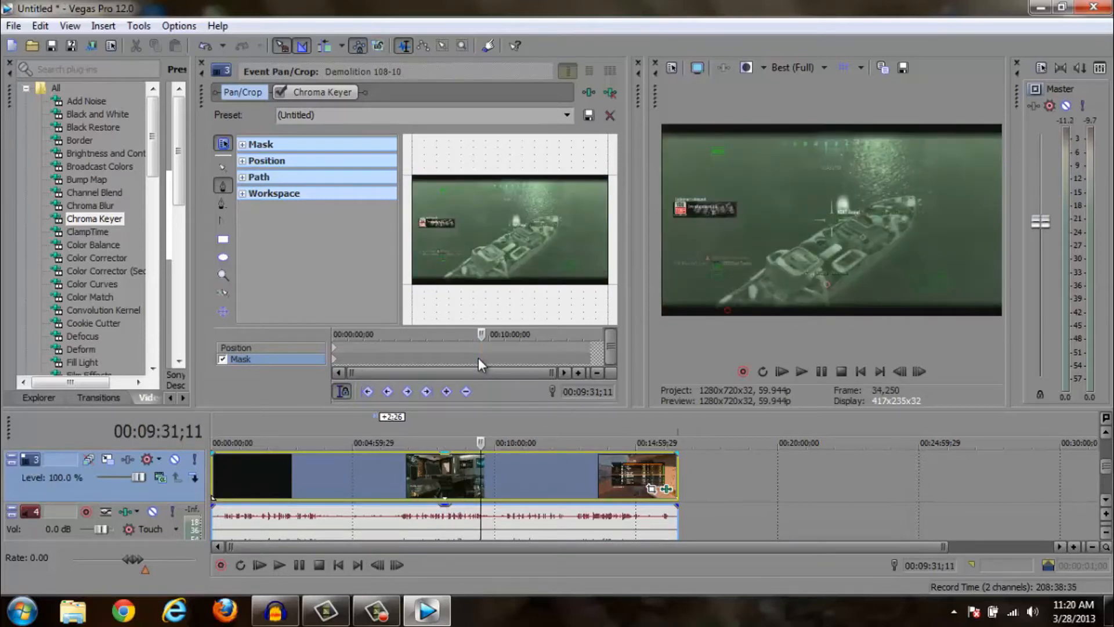
left_click(474, 360)
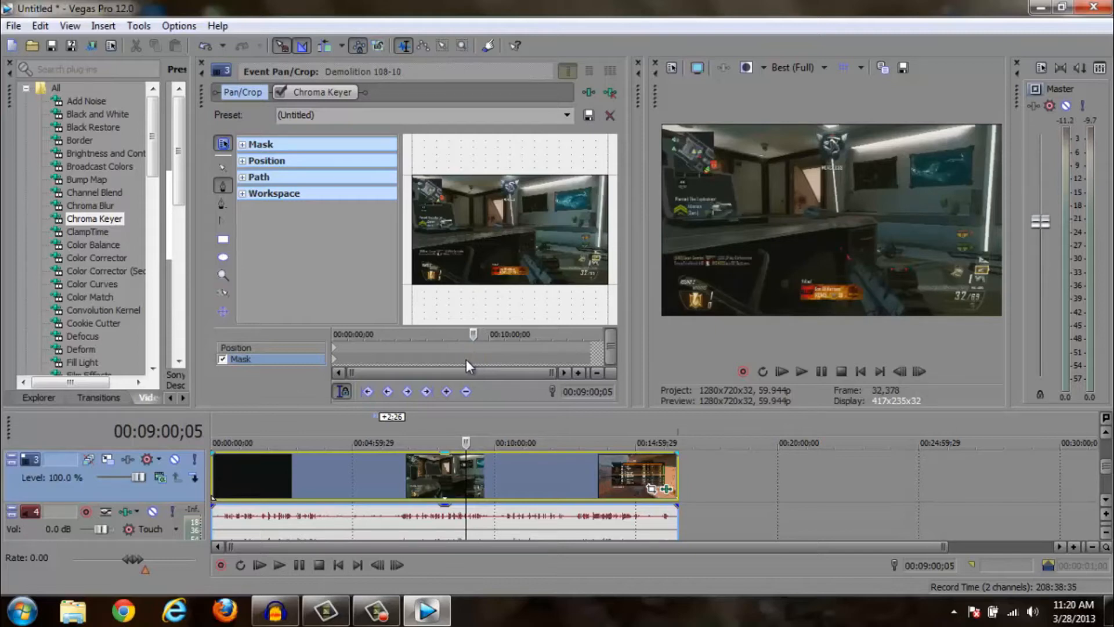
left_click(464, 359)
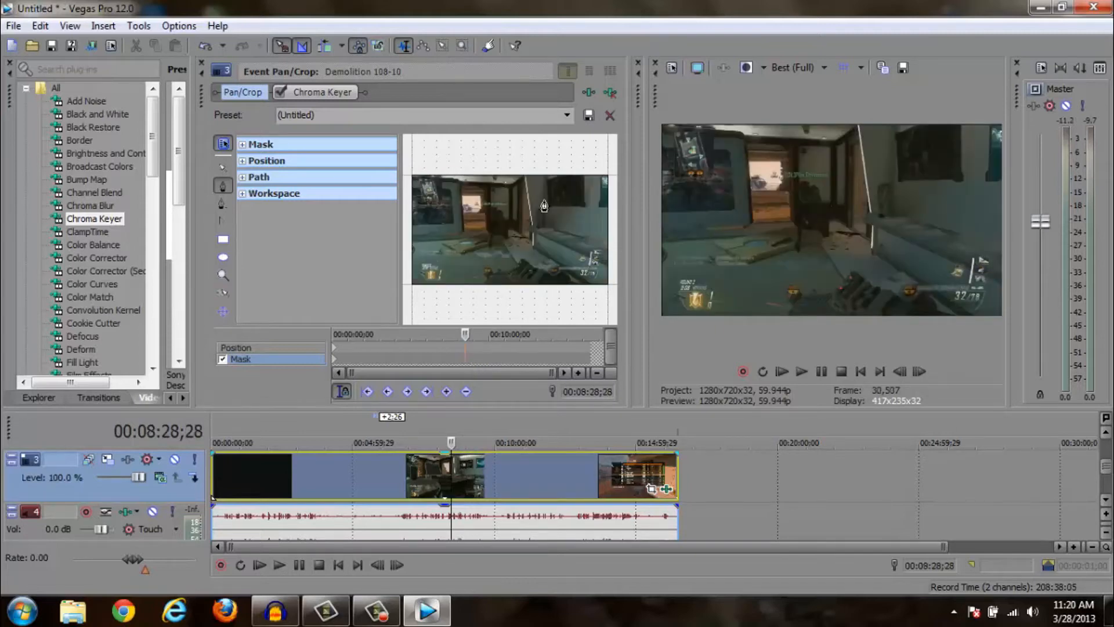
Try to outline the gun along the frame's lower edge with a closed anchor-point mask at 00:08:28;28
left_click(224, 186)
scroll(487, 308, "up", 4)
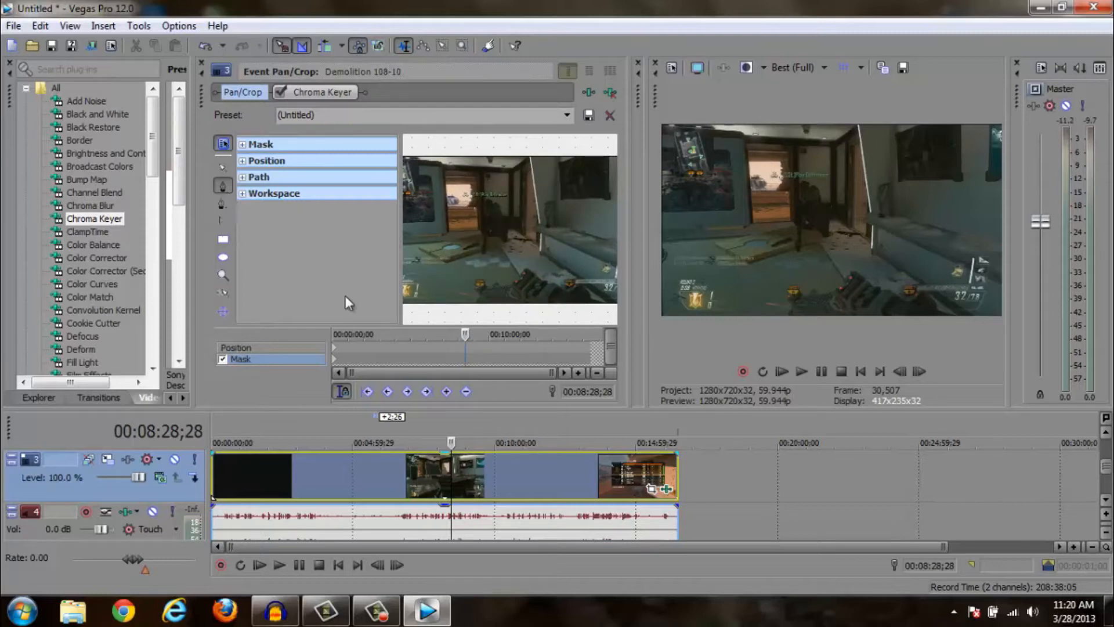
left_click(478, 298)
left_click(477, 290)
left_click(481, 282)
left_click(488, 282)
left_click(500, 281)
left_click(513, 280)
left_click(523, 268)
left_click(534, 267)
left_click(539, 280)
left_click(559, 286)
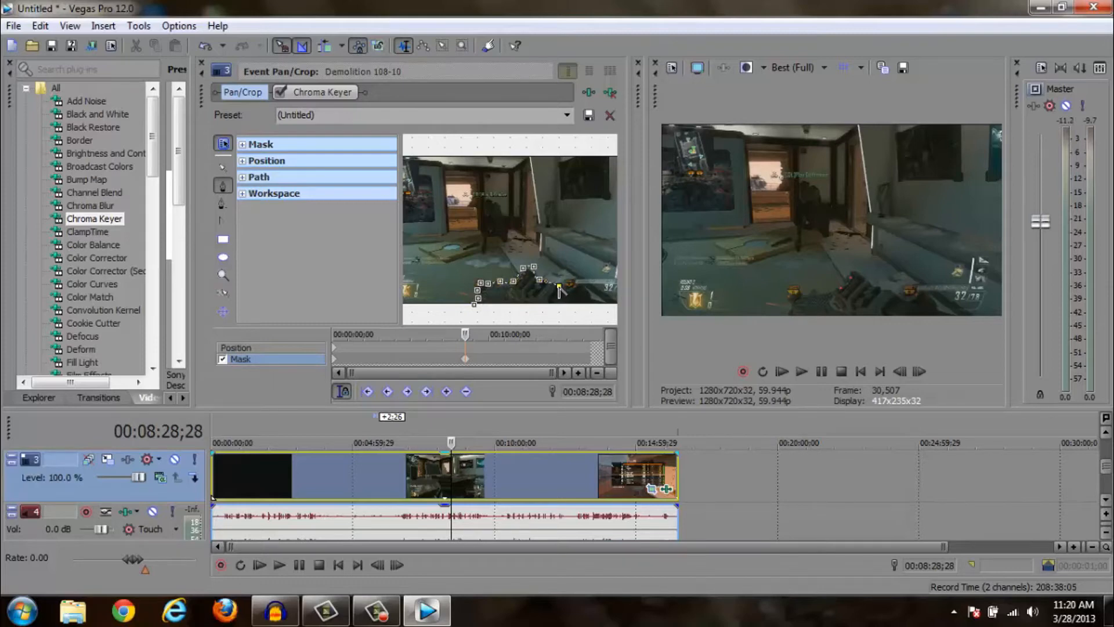
left_click(568, 289)
left_click(573, 286)
left_click(587, 293)
left_click(599, 298)
left_click(606, 309)
left_click(474, 305)
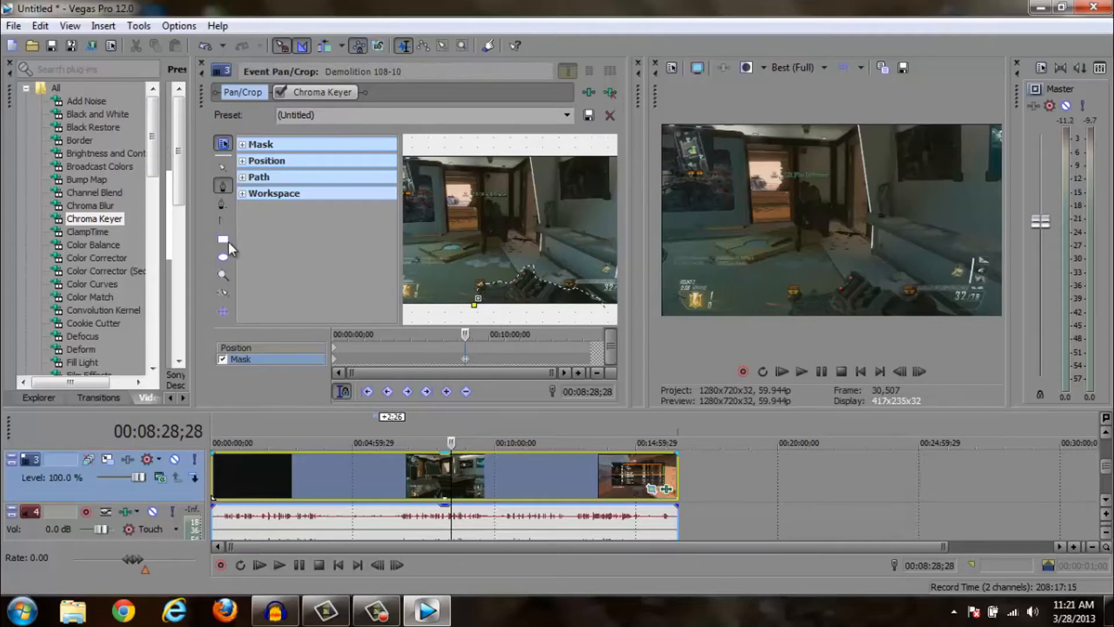
Try the Negative path mode on the gun mask
left_click(242, 193)
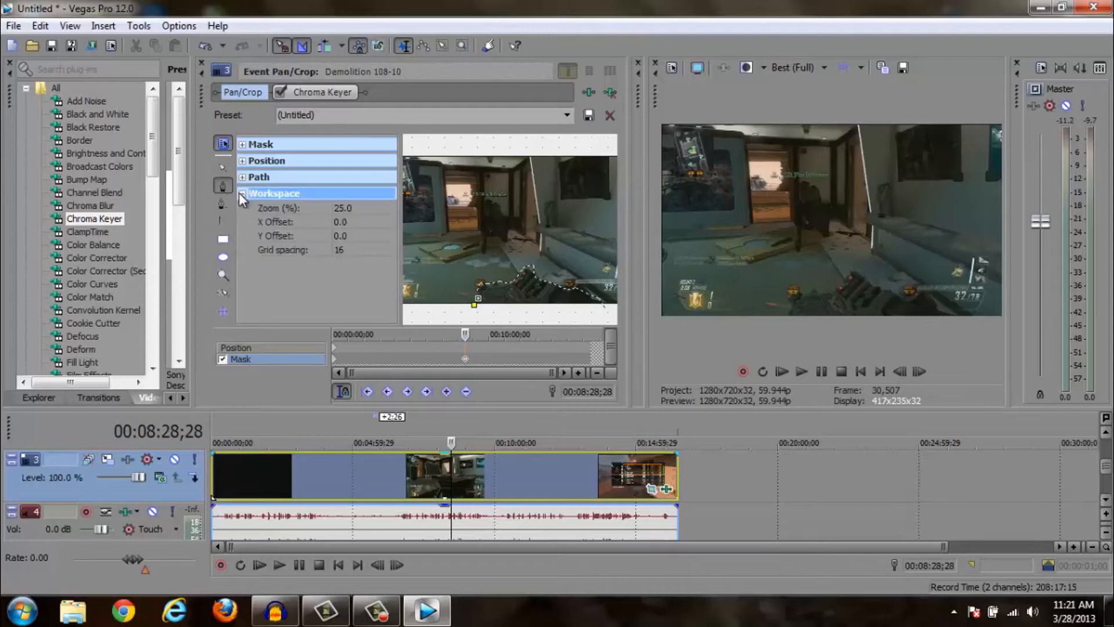
left_click(242, 177)
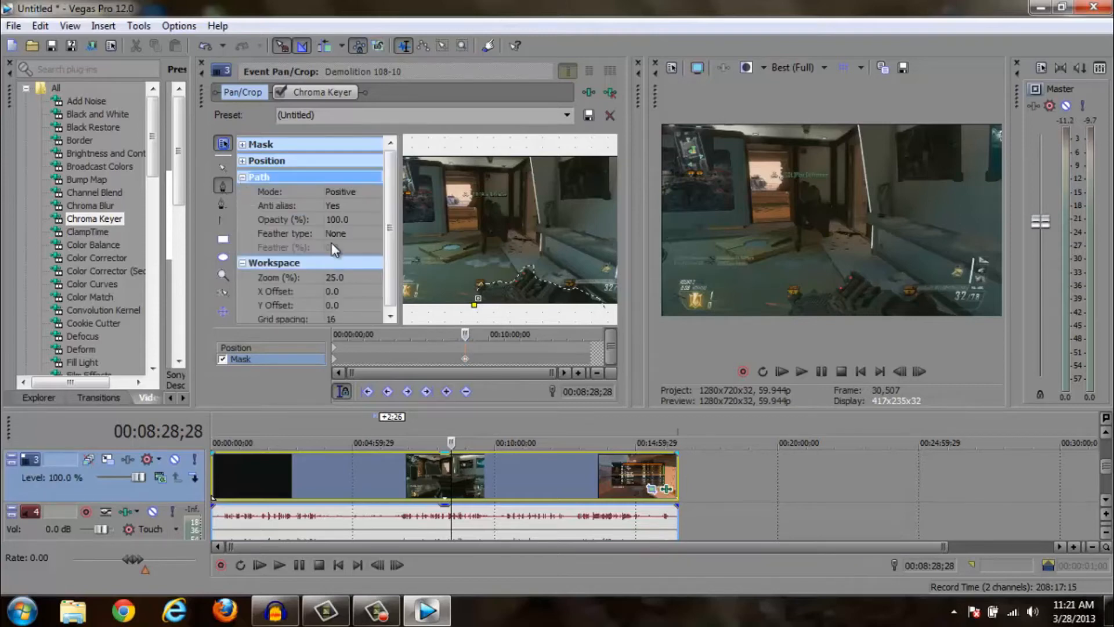
left_click(345, 194)
left_click(345, 193)
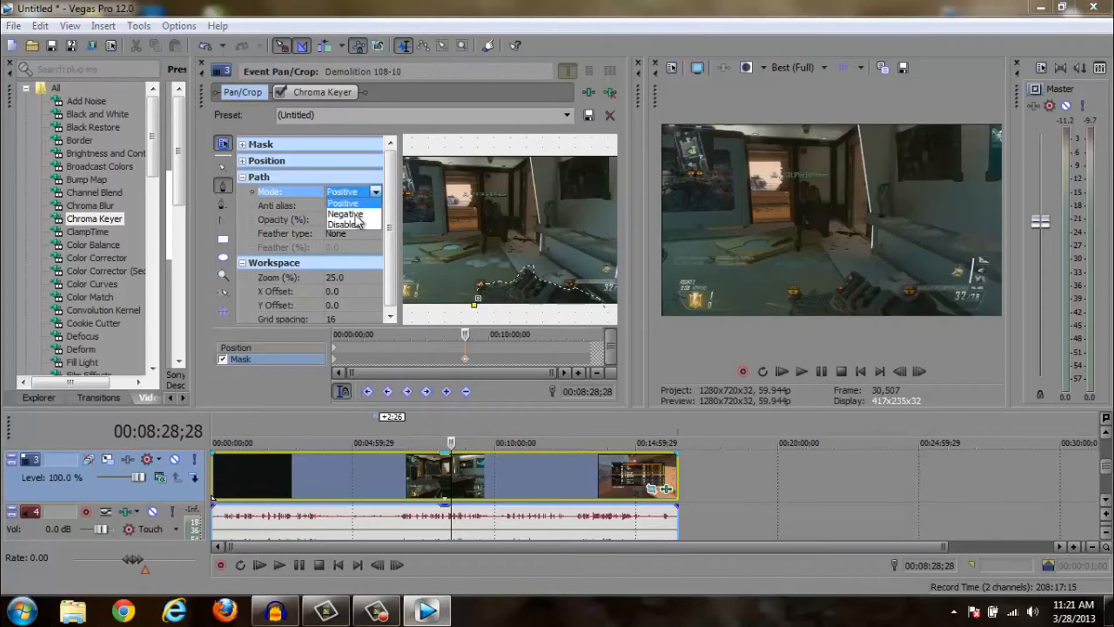
left_click(354, 214)
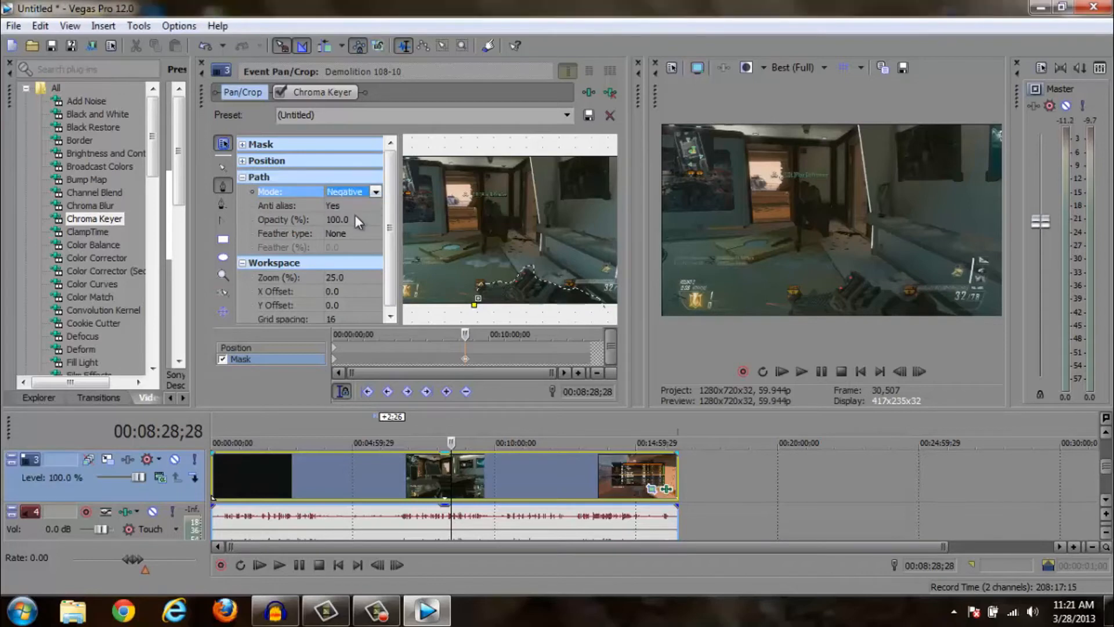
left_click(375, 193)
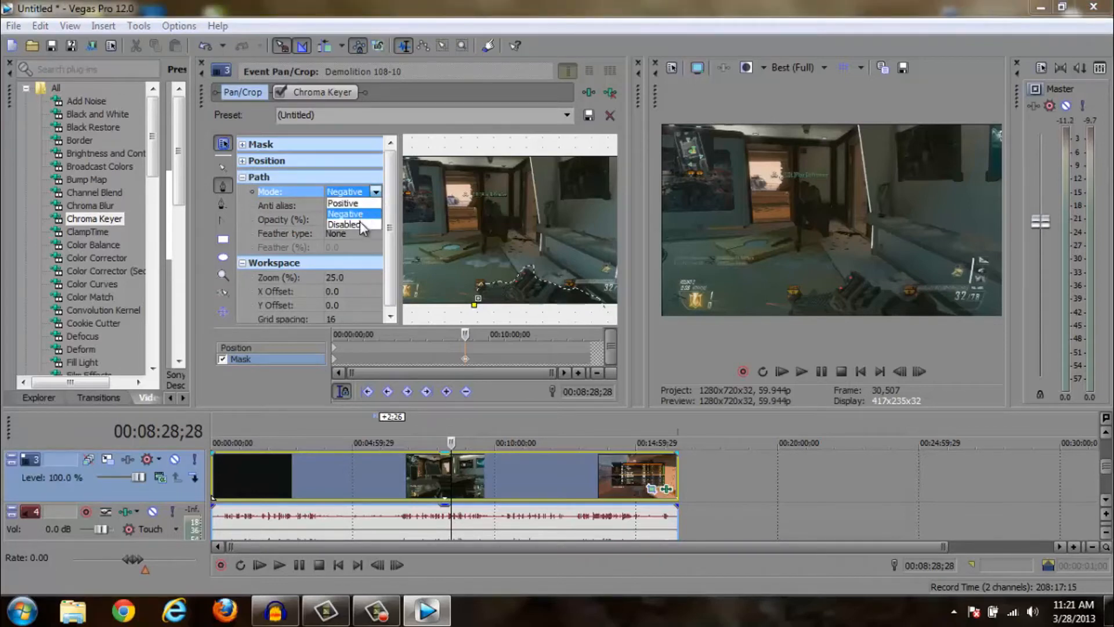
left_click(357, 213)
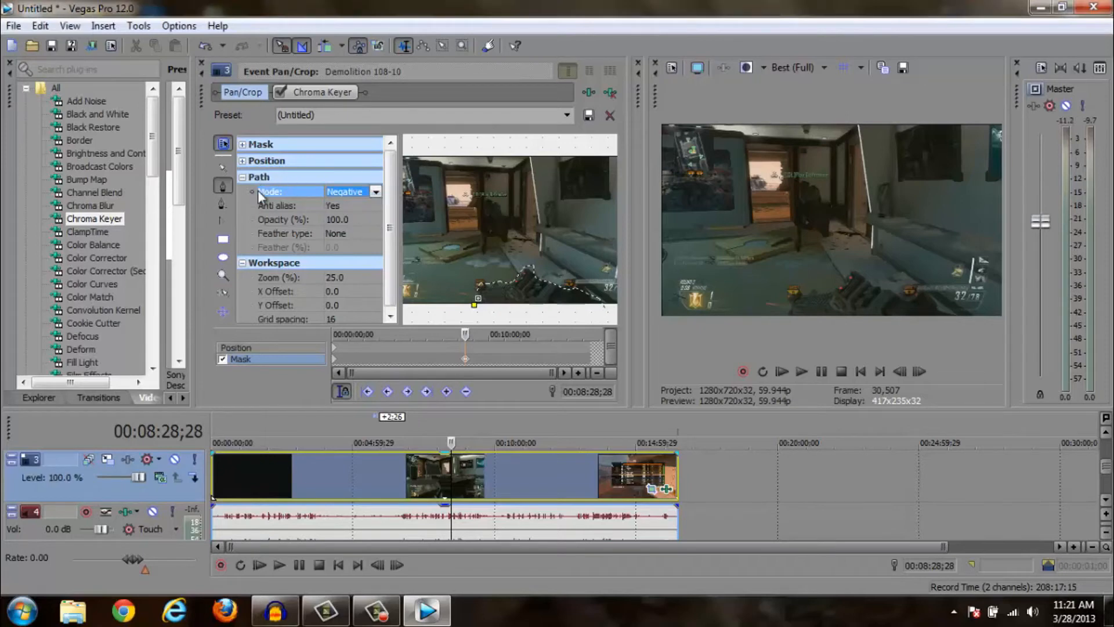
Try shifting the anchor point near the gun mask's lower-left corner slightly outward with the edit tool
left_click(222, 168)
left_click(517, 295)
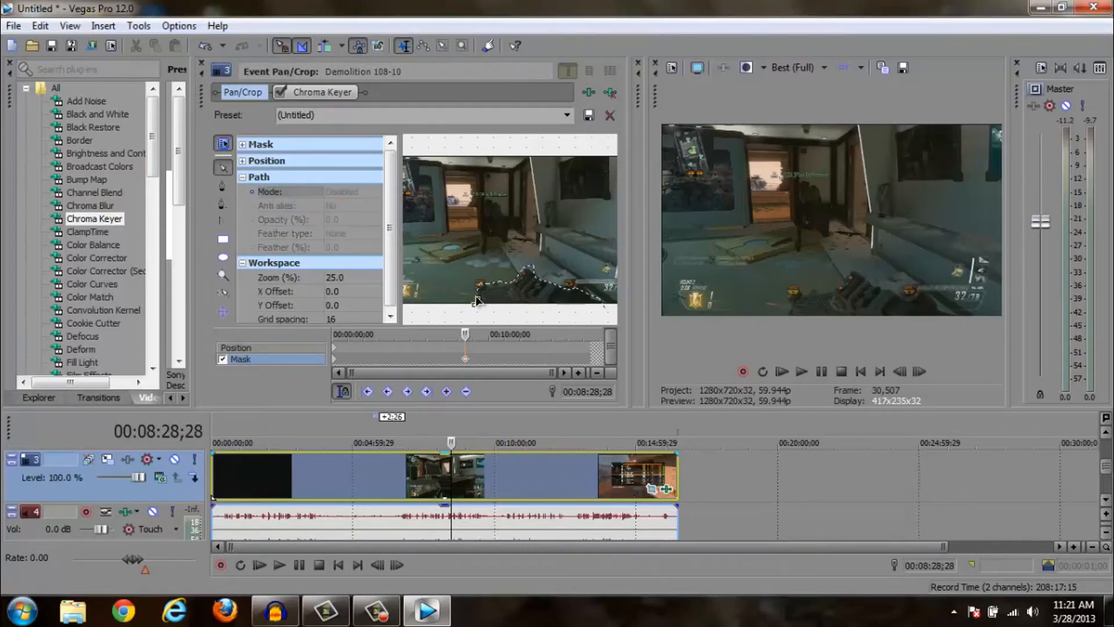
mouse_move(478, 298)
left_mouse_down()
mouse_move(468, 281)
mouse_move(473, 297)
left_mouse_up()
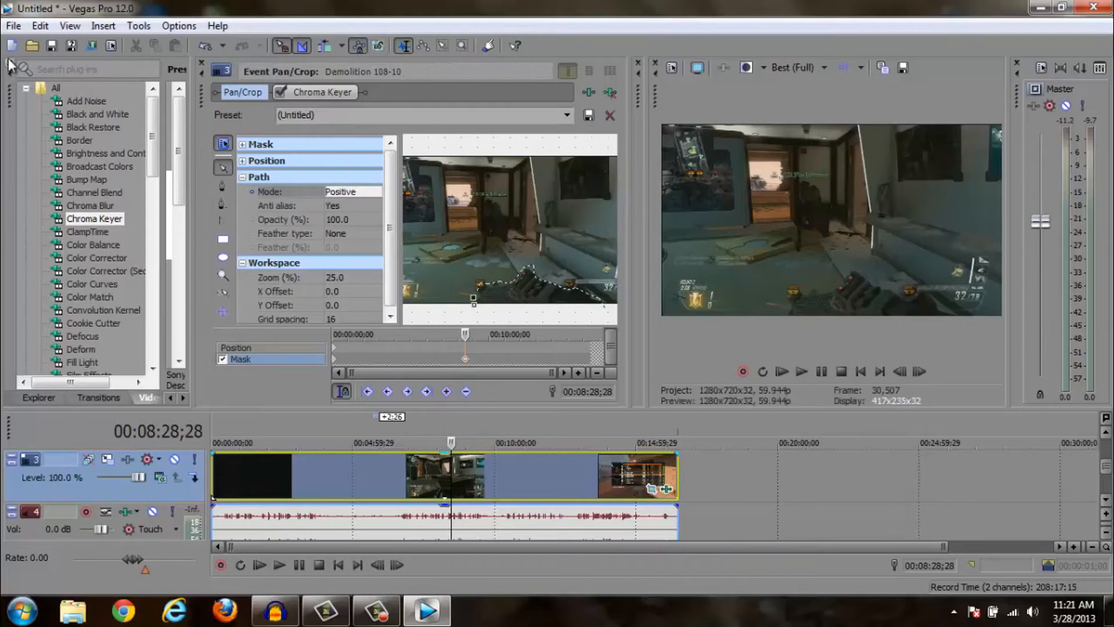
Undo the latest gun mask edits and delete the mask keyframe at 00:08:28;28
left_click(40, 25)
left_click(38, 41)
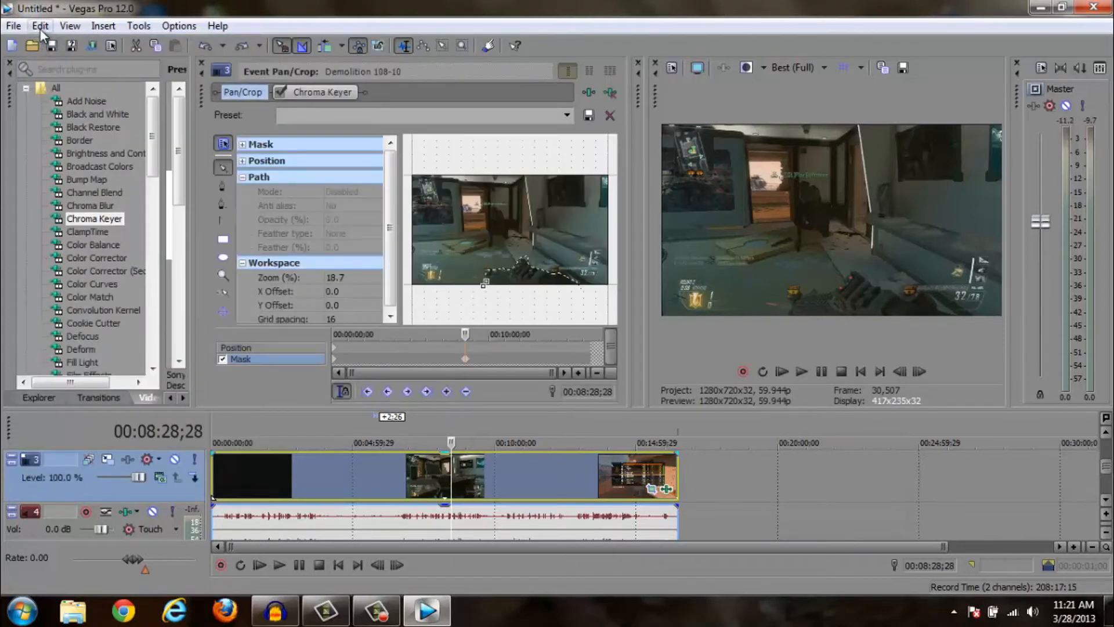
left_click(40, 26)
left_click(41, 42)
left_click(40, 25)
left_click(41, 43)
left_click(40, 25)
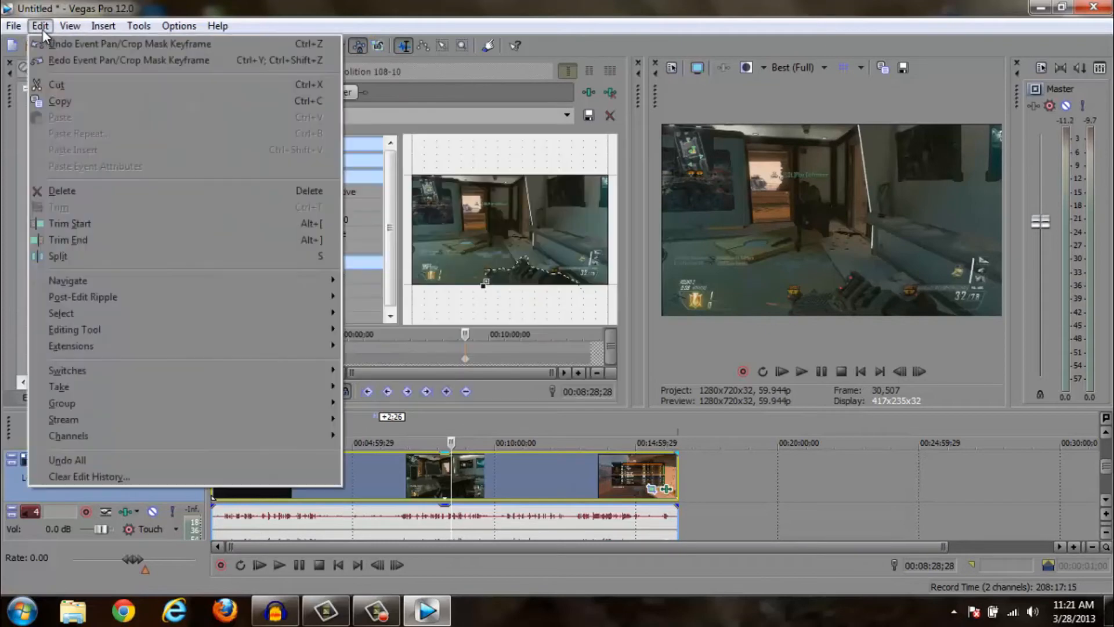
left_click(43, 42)
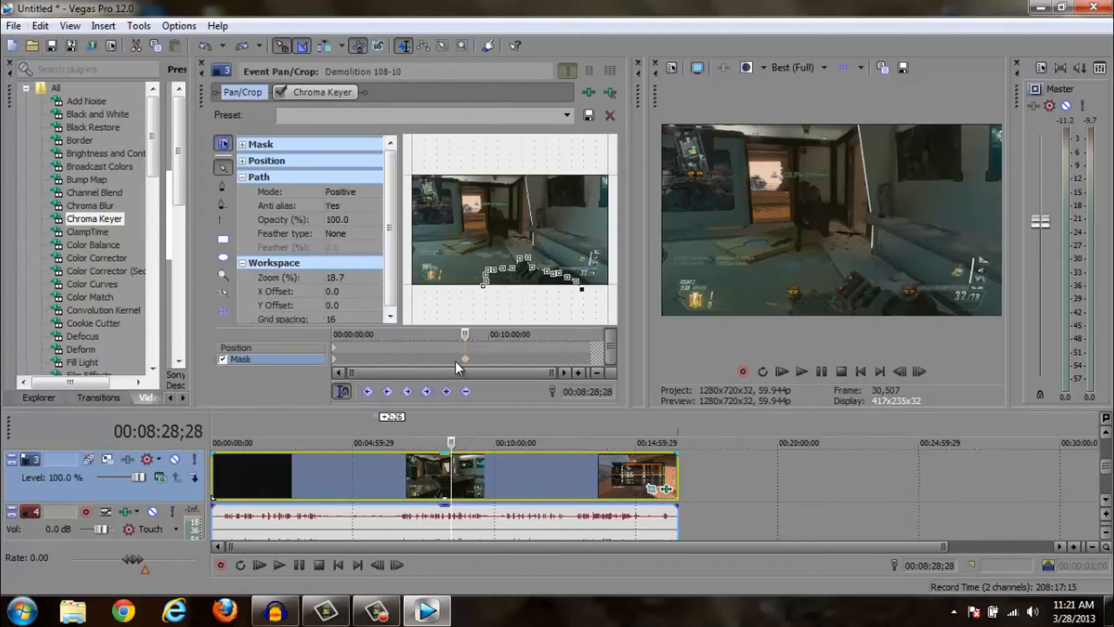
right_click(466, 360)
left_click(531, 432)
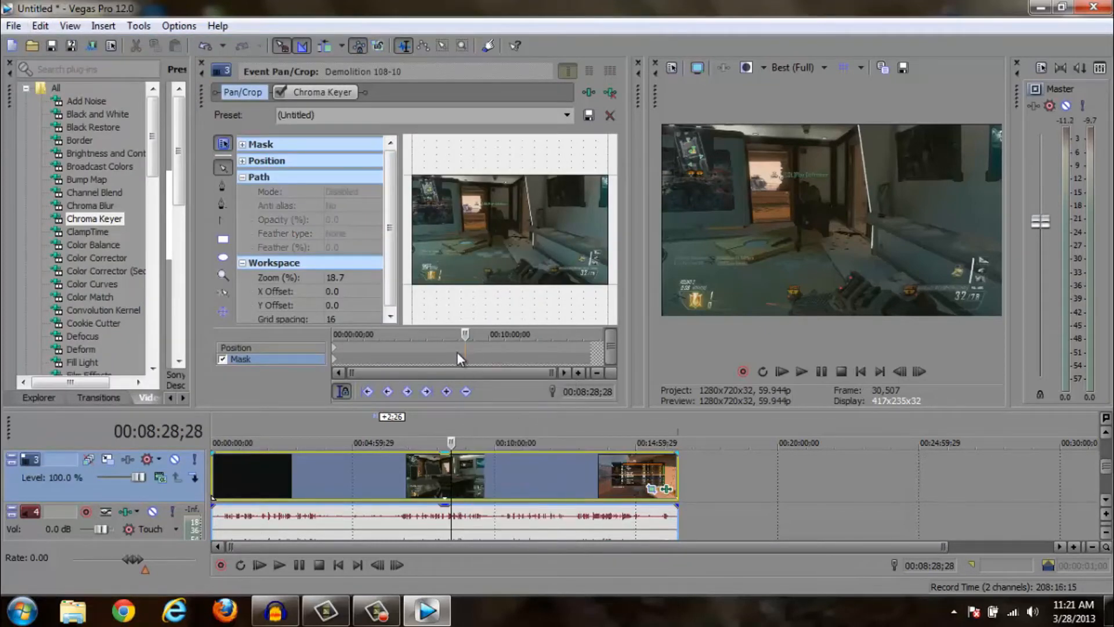
Draw a closed anchor-point mask around the standing soldier in the frame at 00:10:46;07
left_click(500, 357)
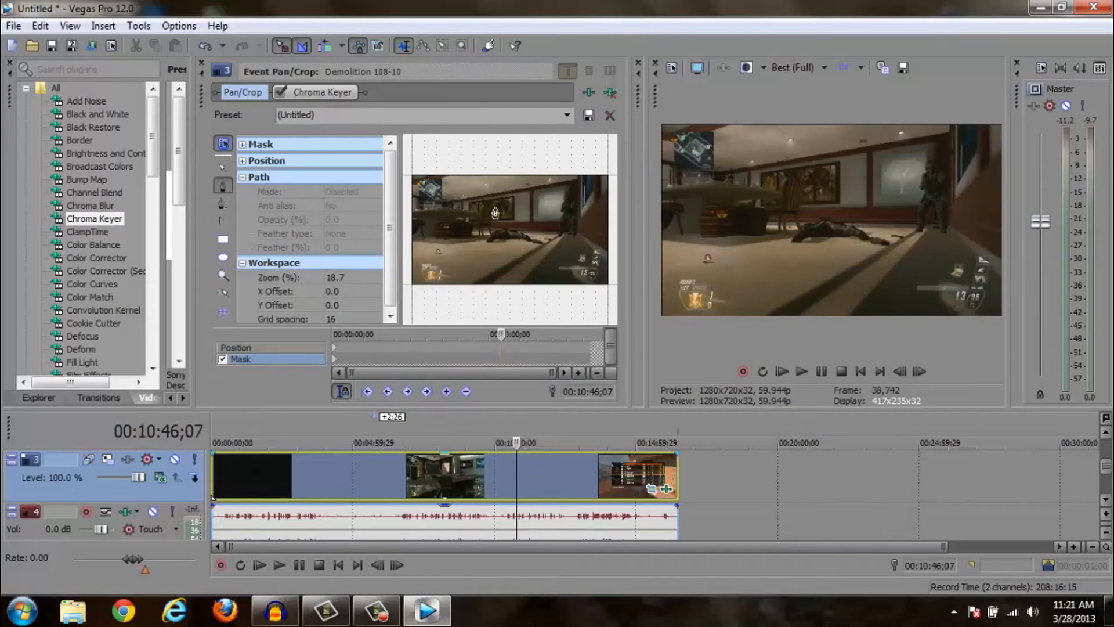
left_click(563, 239)
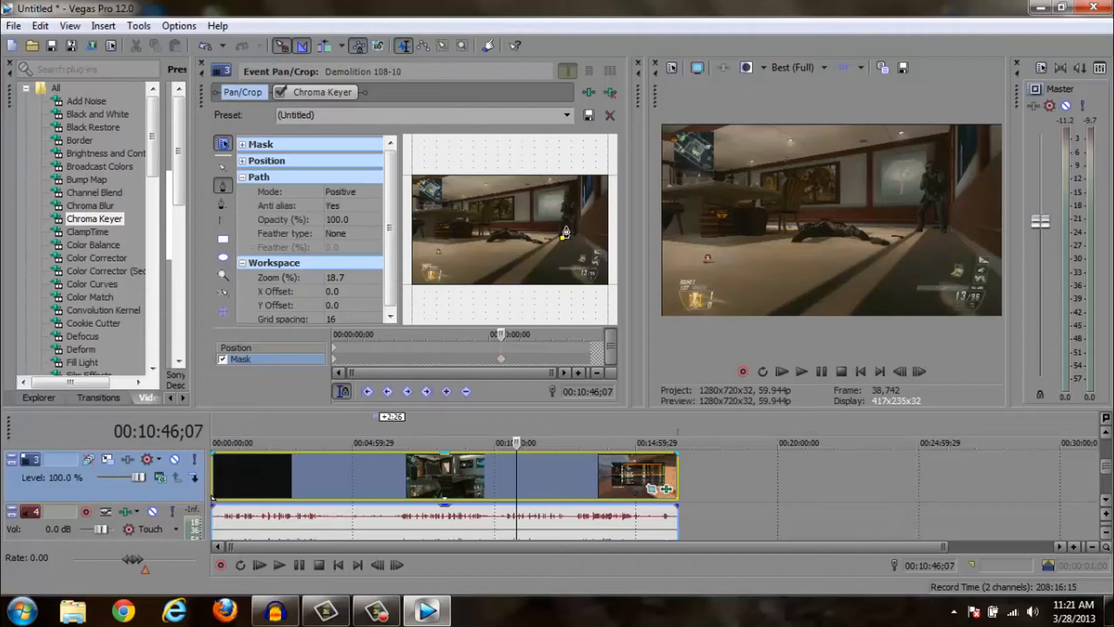
left_click(566, 225)
left_click(570, 240)
left_click(580, 239)
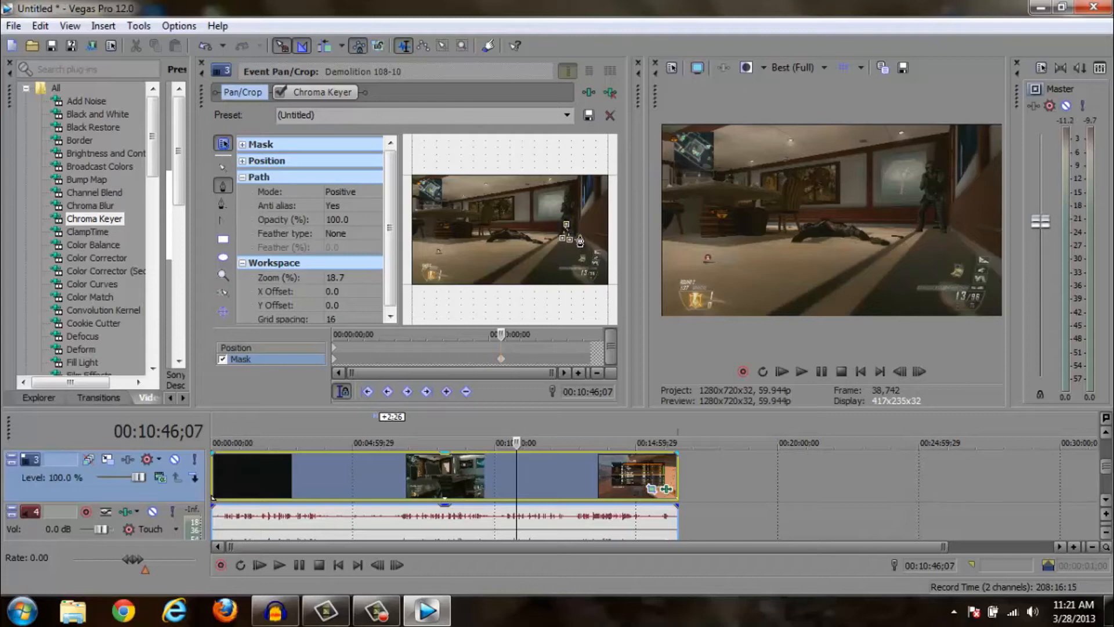
left_click(576, 198)
left_click(566, 190)
left_click(556, 201)
left_click(551, 233)
left_click(563, 244)
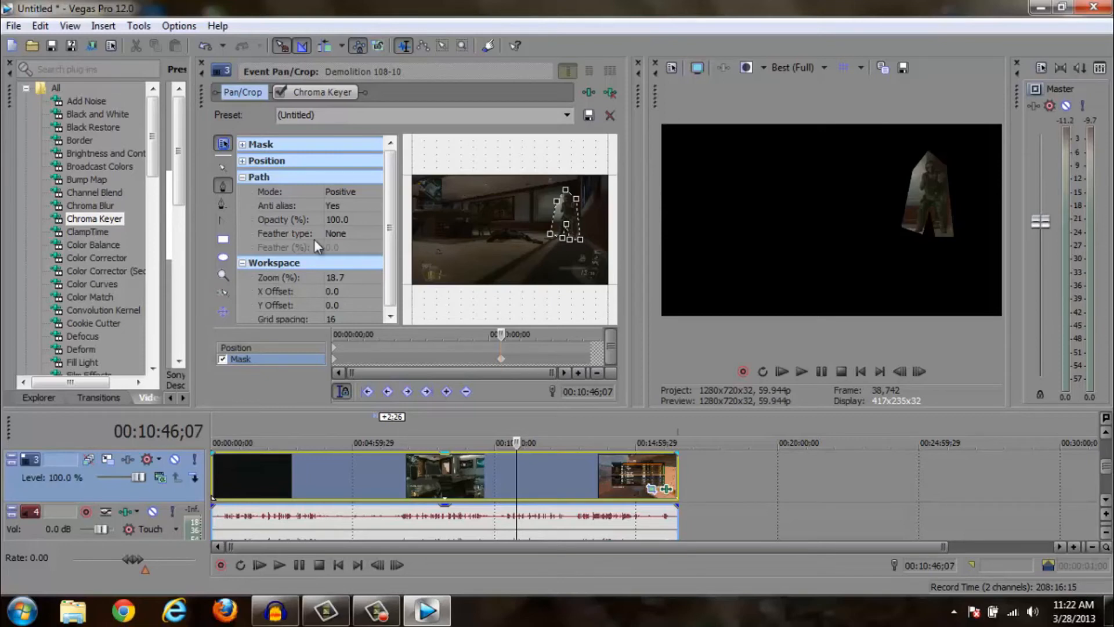
Switch the soldier mask's path mode to Negative, to Disabled, and back to Positive to compare the results
left_click(348, 194)
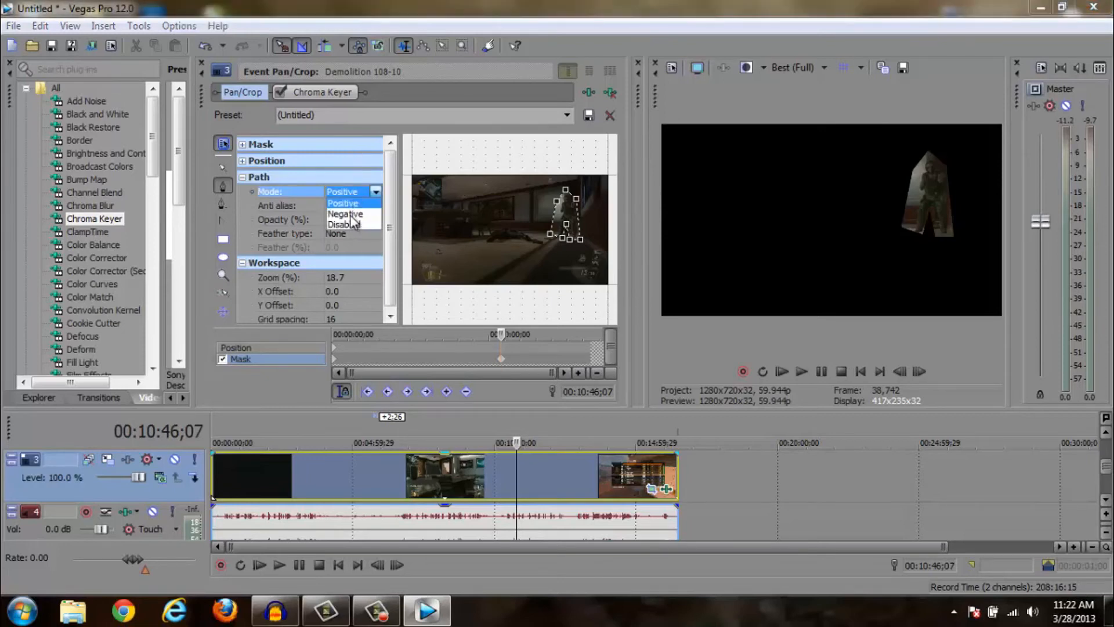
left_click(355, 216)
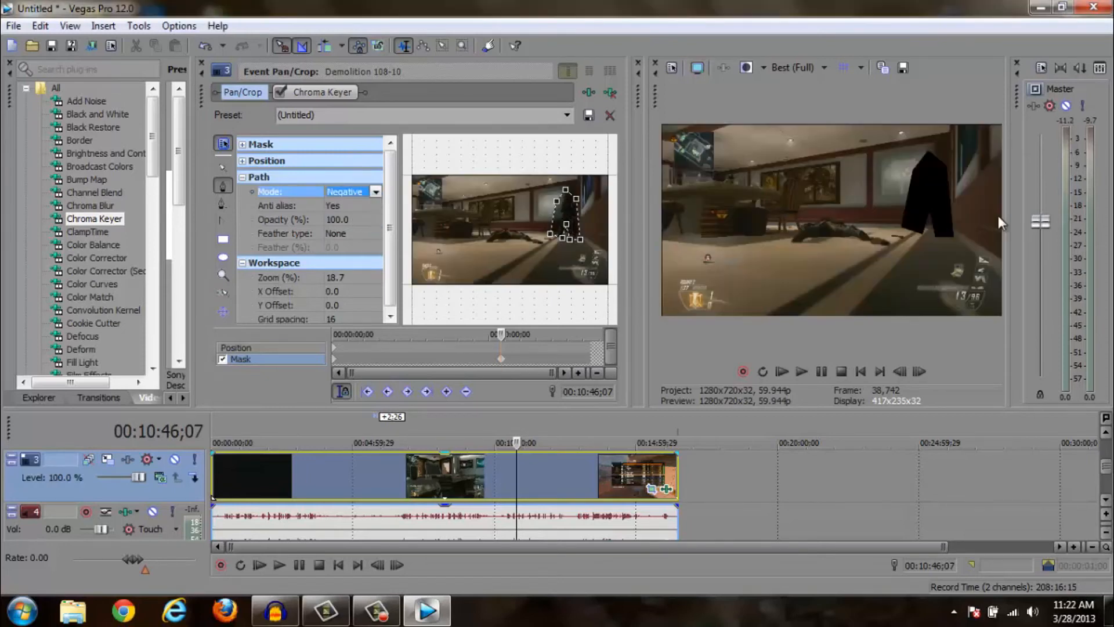
left_click(375, 192)
left_click(357, 221)
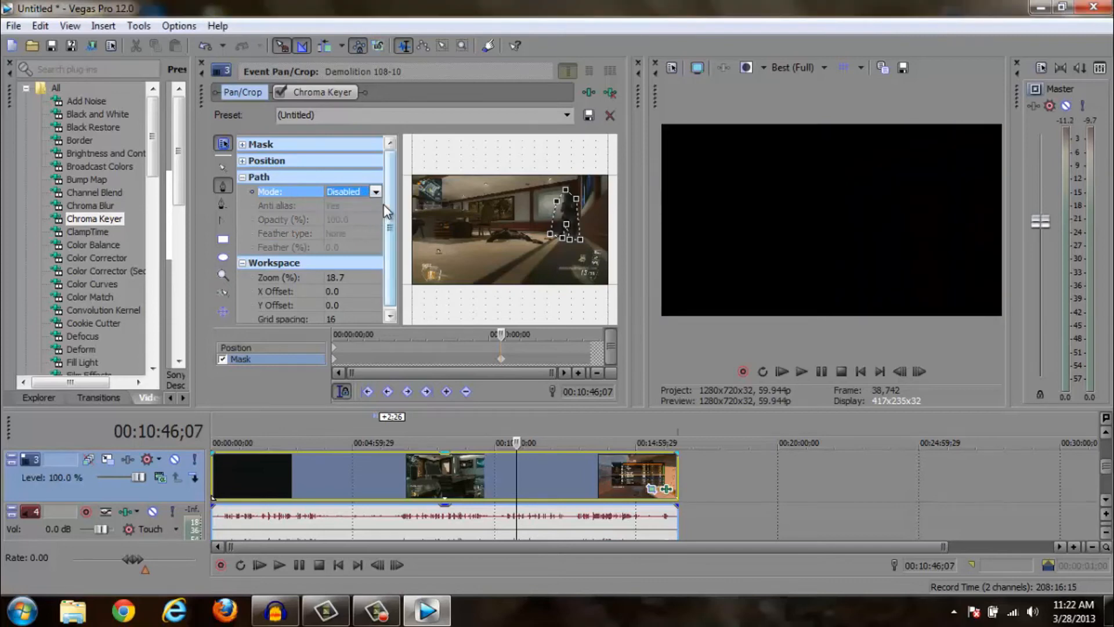
left_click(375, 192)
left_click(350, 202)
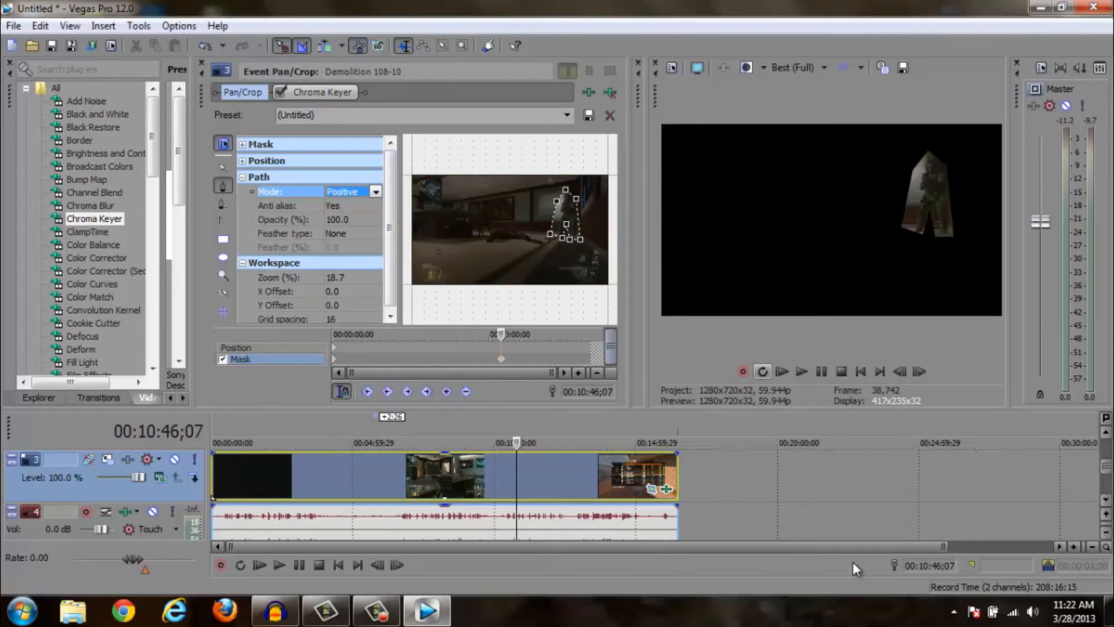
Delete the soldier mask's keyframe at 00:10:46;07 and move the timeline cursor to 00:06:56;28
left_click(738, 501)
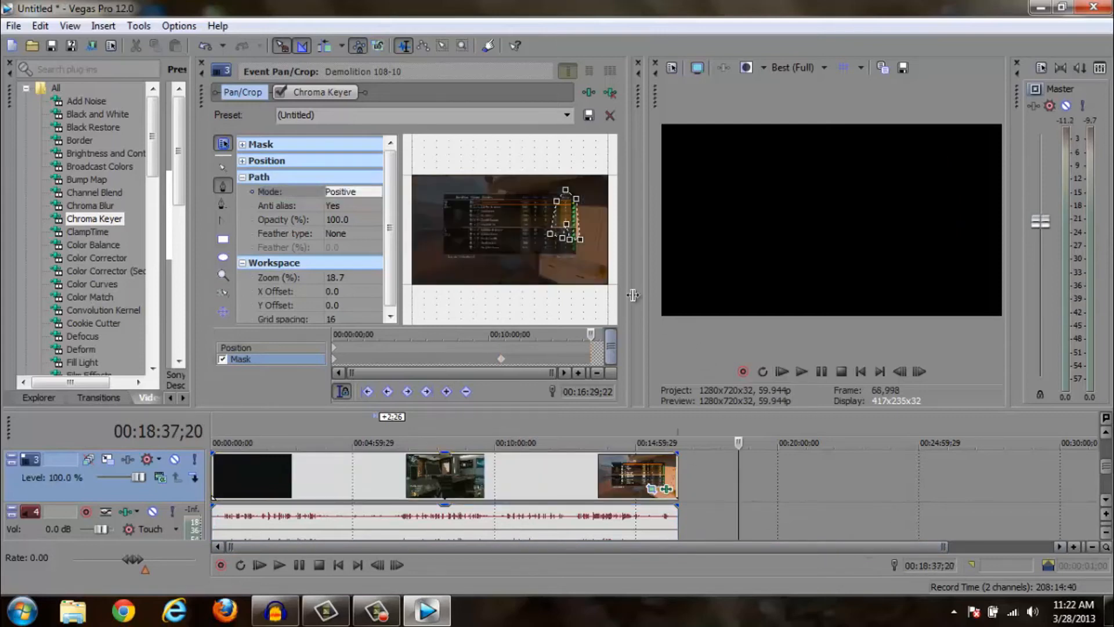
right_click(500, 359)
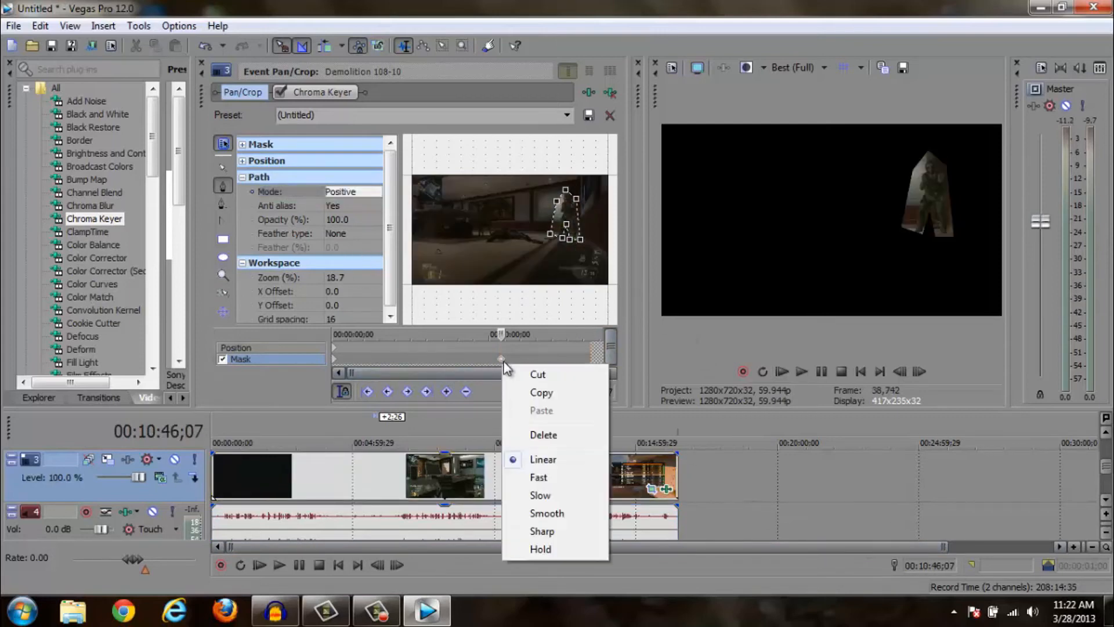
left_click(543, 435)
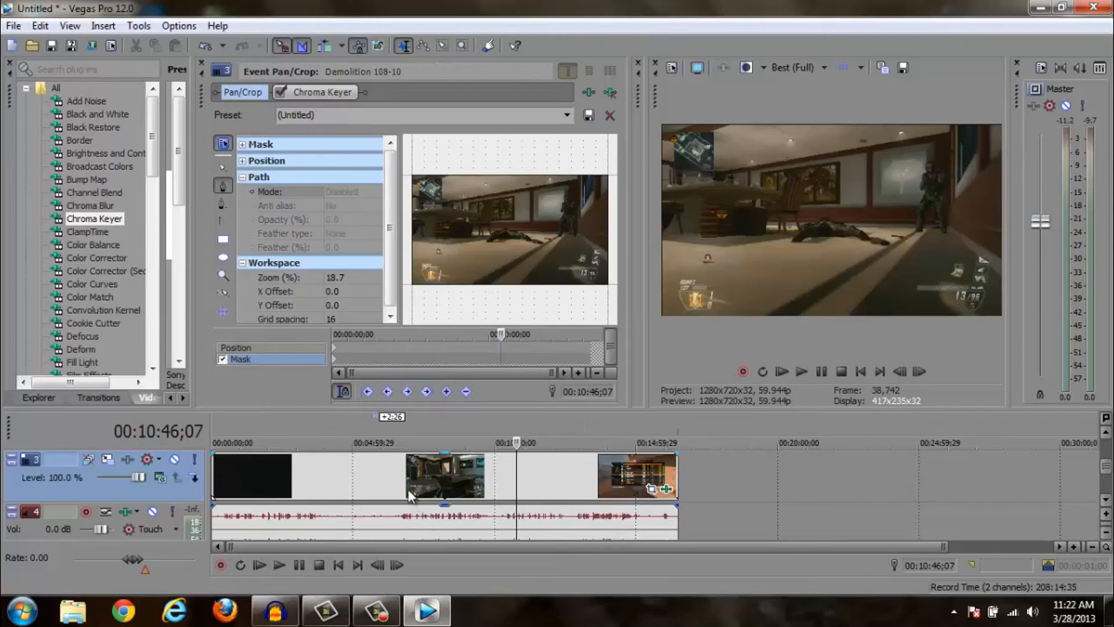
left_click(409, 489)
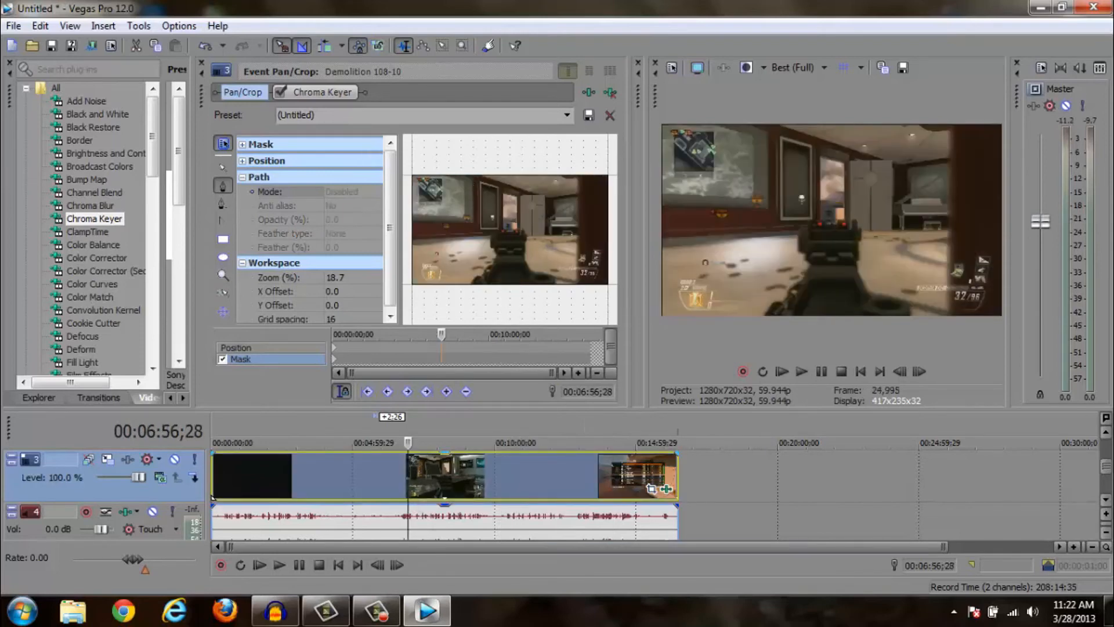
Open the Render As settings, select the favorite YouTube Render Settings template, and restore the full format list
left_click(13, 25)
left_click(40, 141)
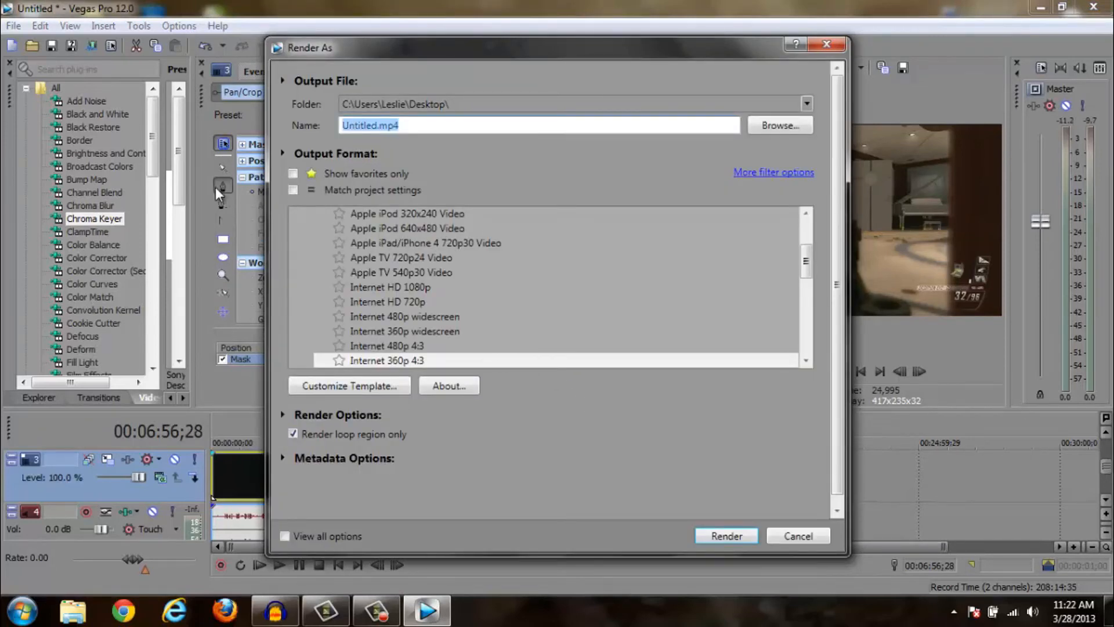
left_click(292, 176)
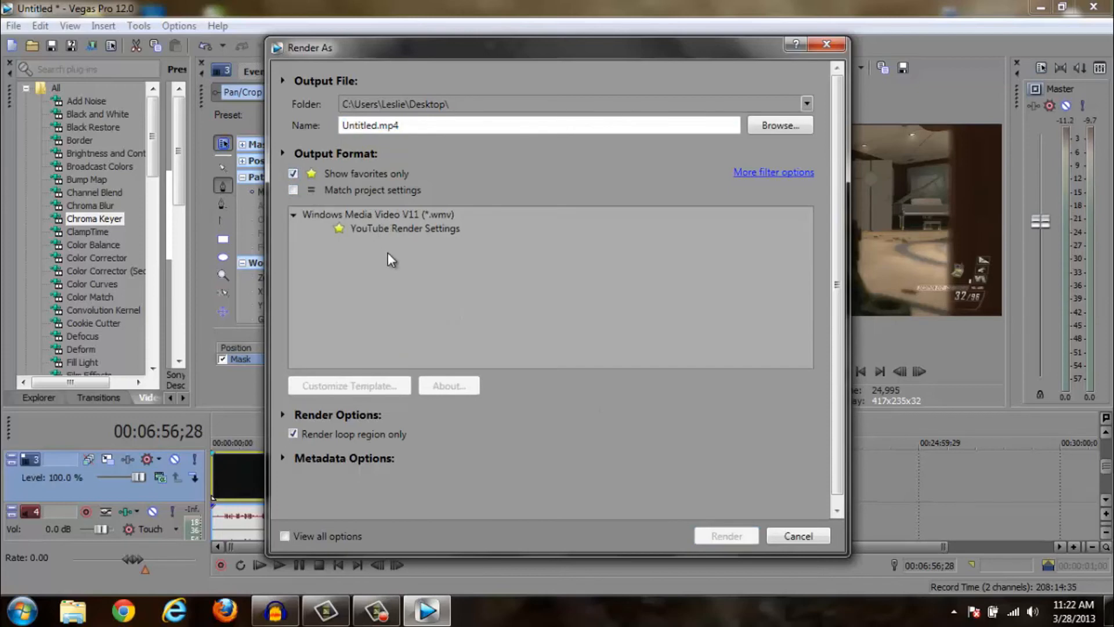
left_click(396, 230)
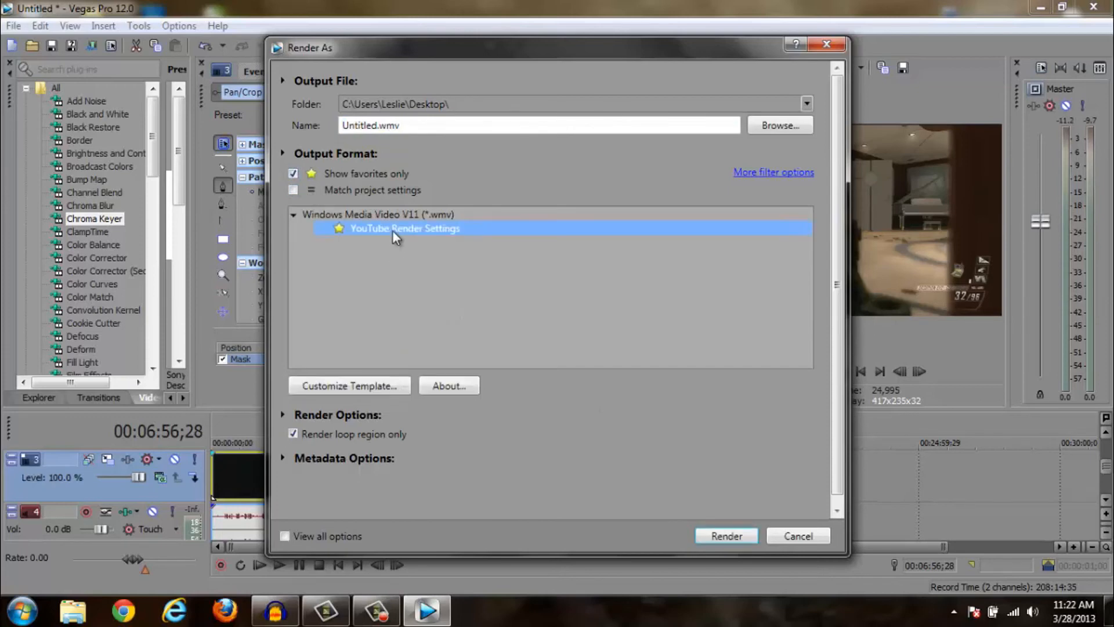
left_click(294, 175)
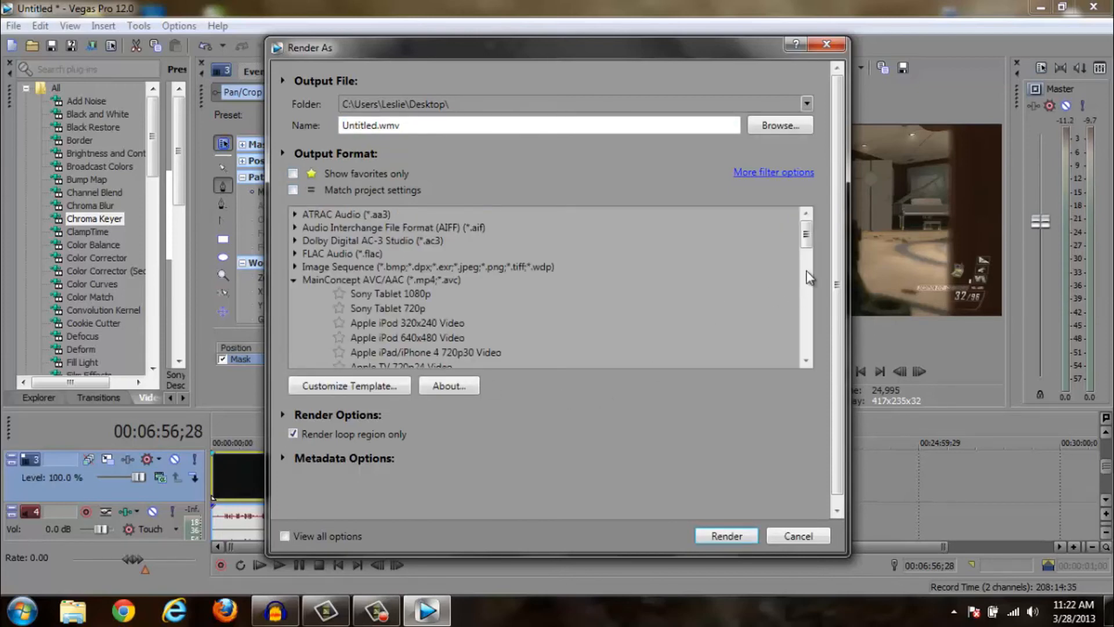
Customize the MainConcept Internet HD 1080p template to allow the source to adjust frame size and use the High profile
left_click_drag(806, 247, 782, 269)
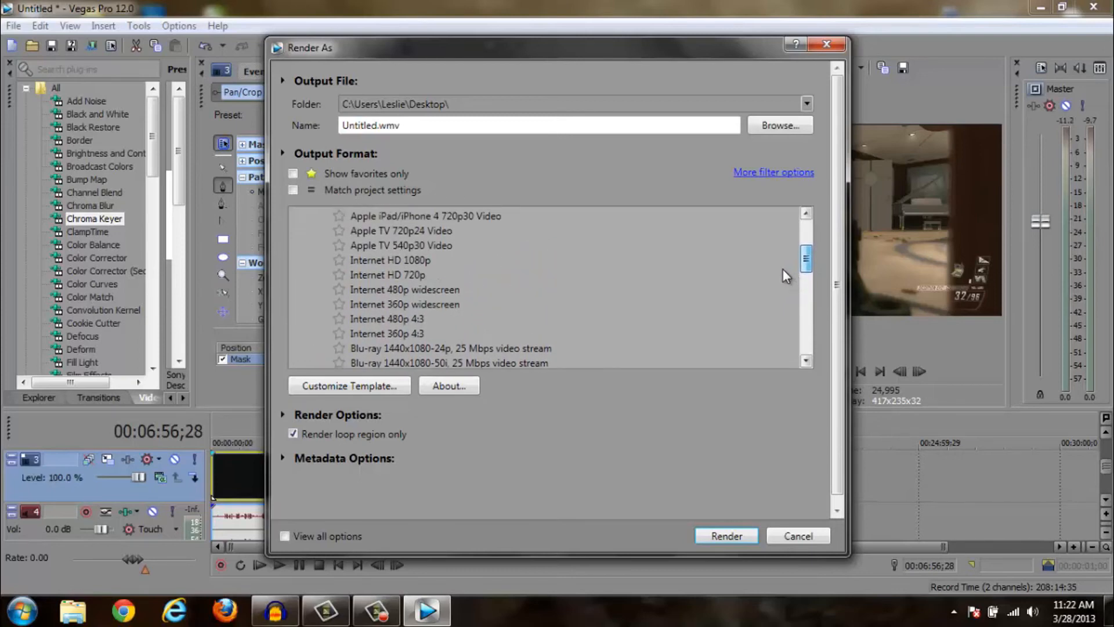
left_click(415, 259)
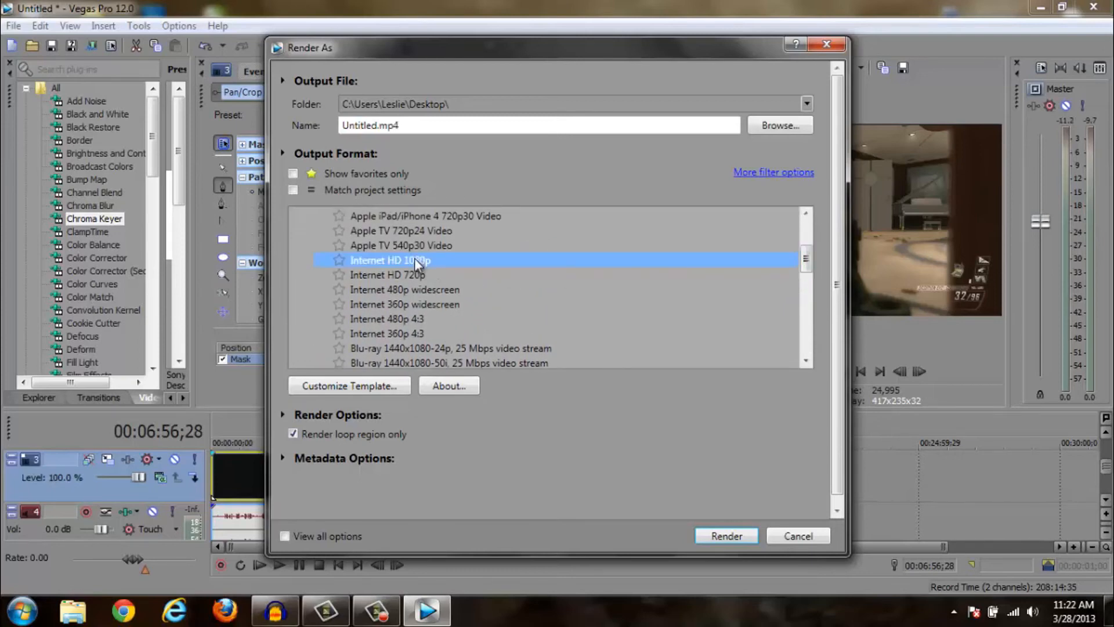
left_click(388, 383)
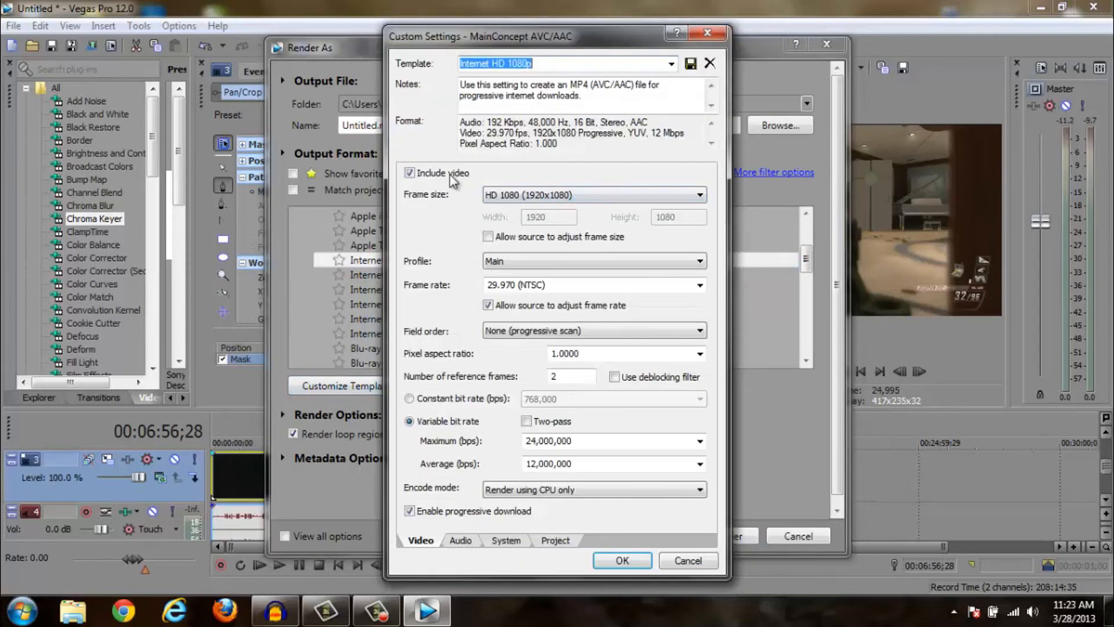
left_click(503, 236)
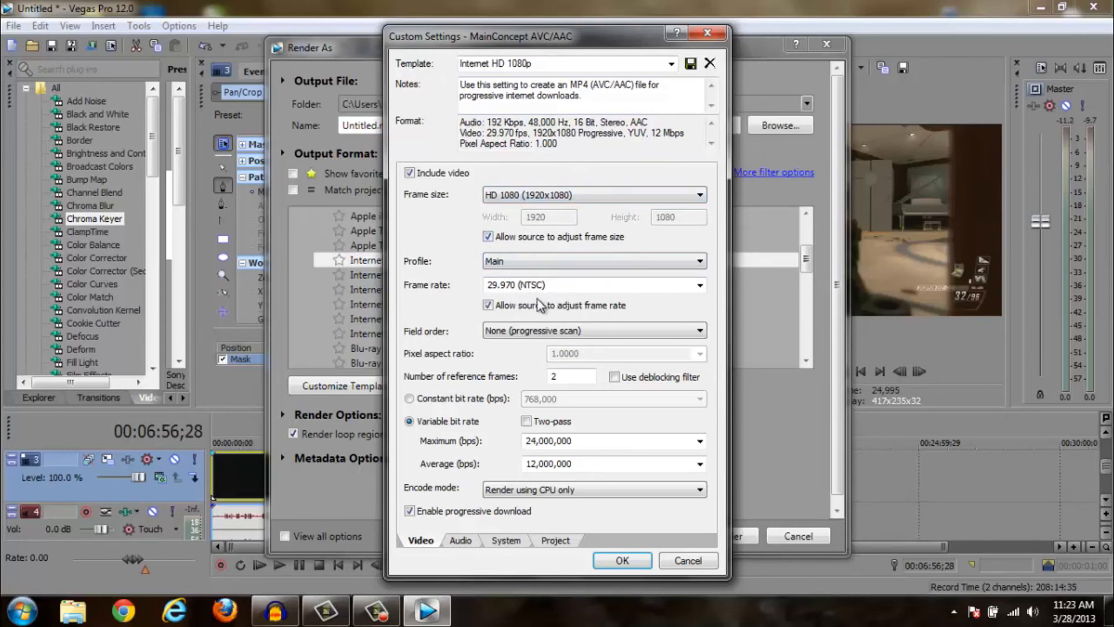
left_click(582, 263)
left_click(563, 299)
Examine the available maximum variable bit rates without choosing a different one
left_click(700, 441)
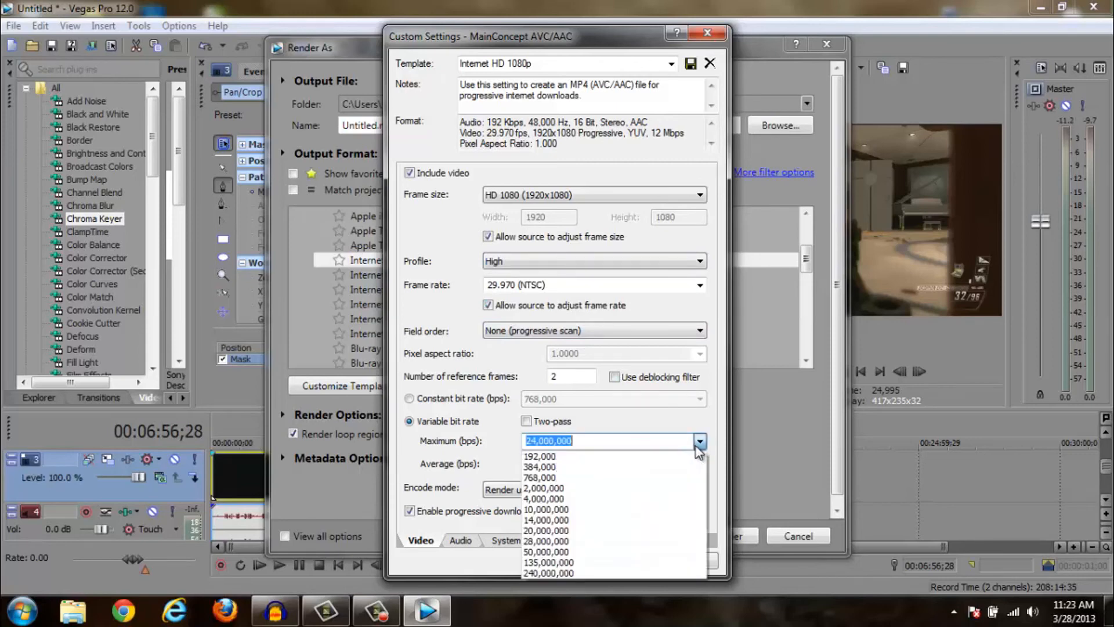
left_click(700, 441)
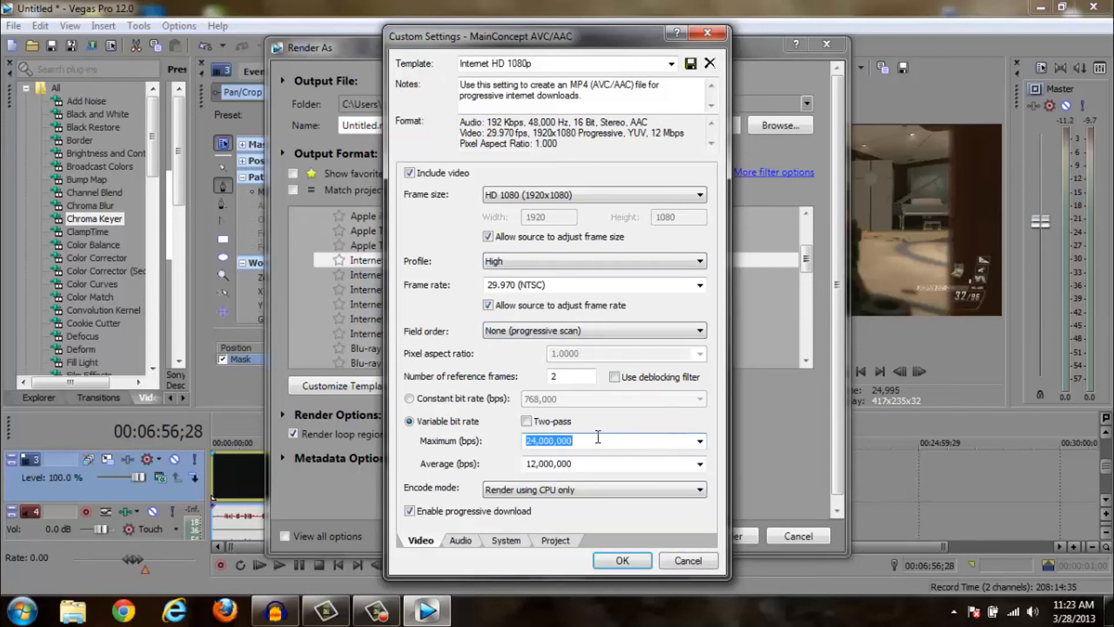
left_click(690, 441)
left_click(700, 442)
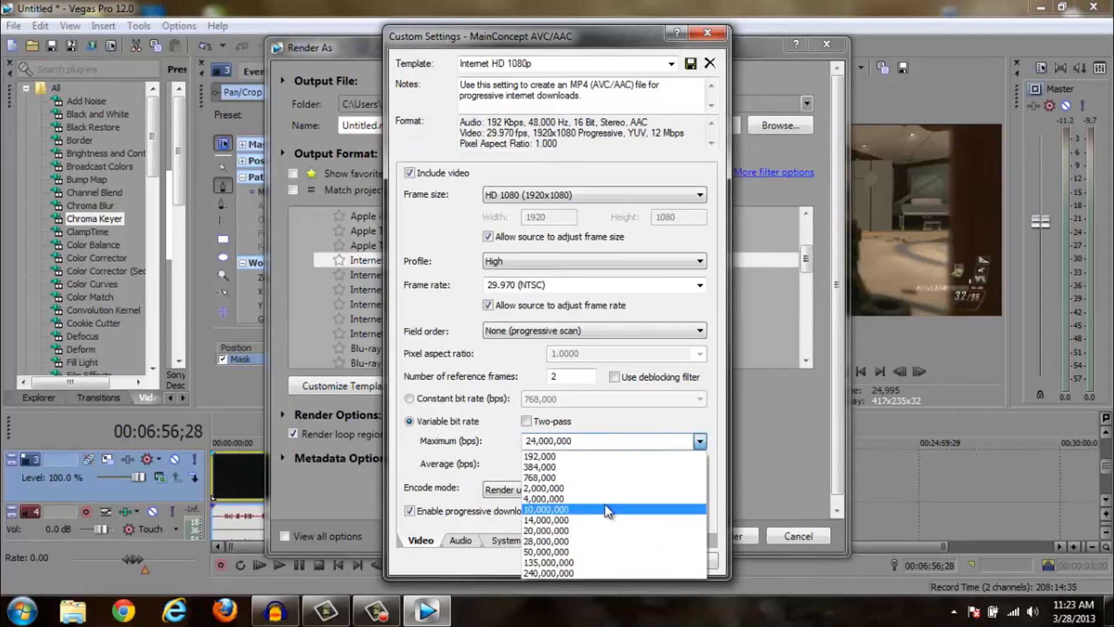
left_click(699, 443)
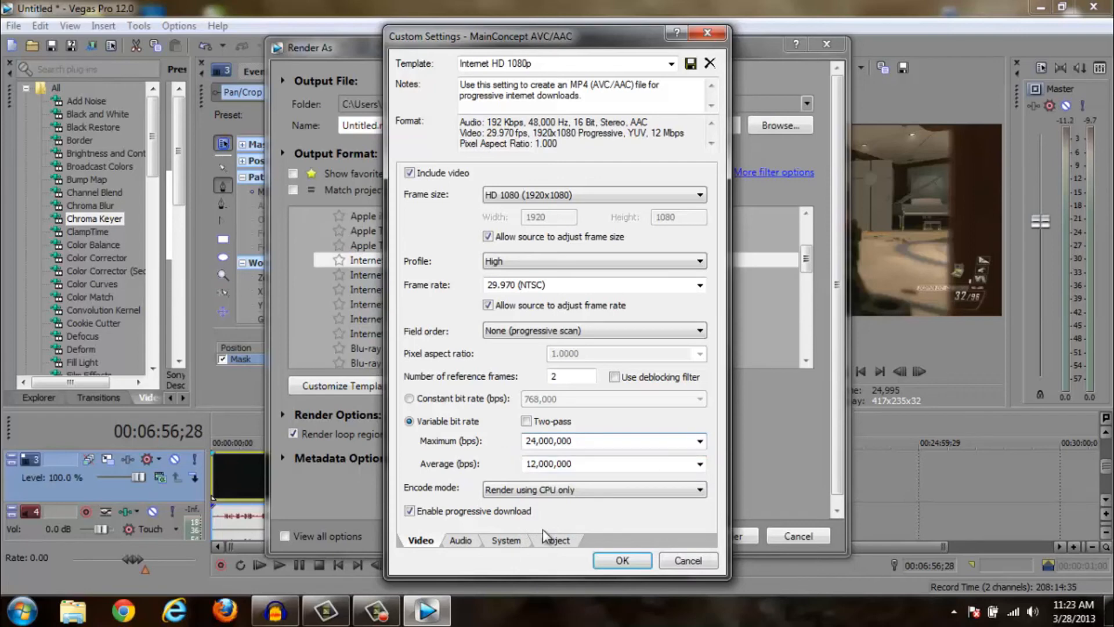
Look through the template's audio and system settings and return to its video settings
left_click(461, 541)
left_click(505, 541)
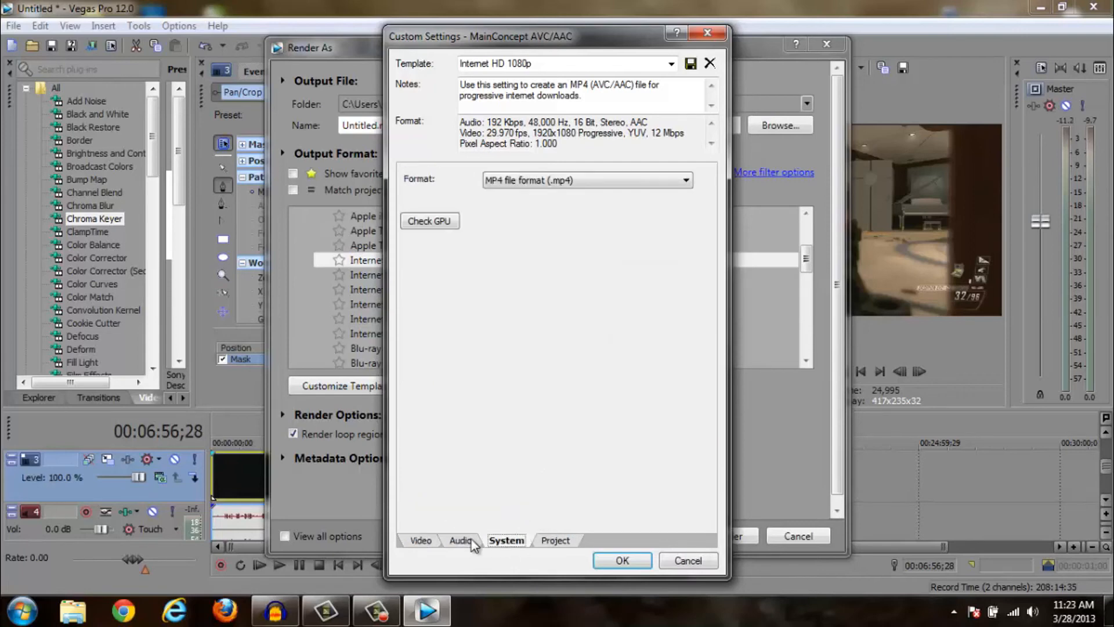
left_click(461, 541)
left_click(421, 541)
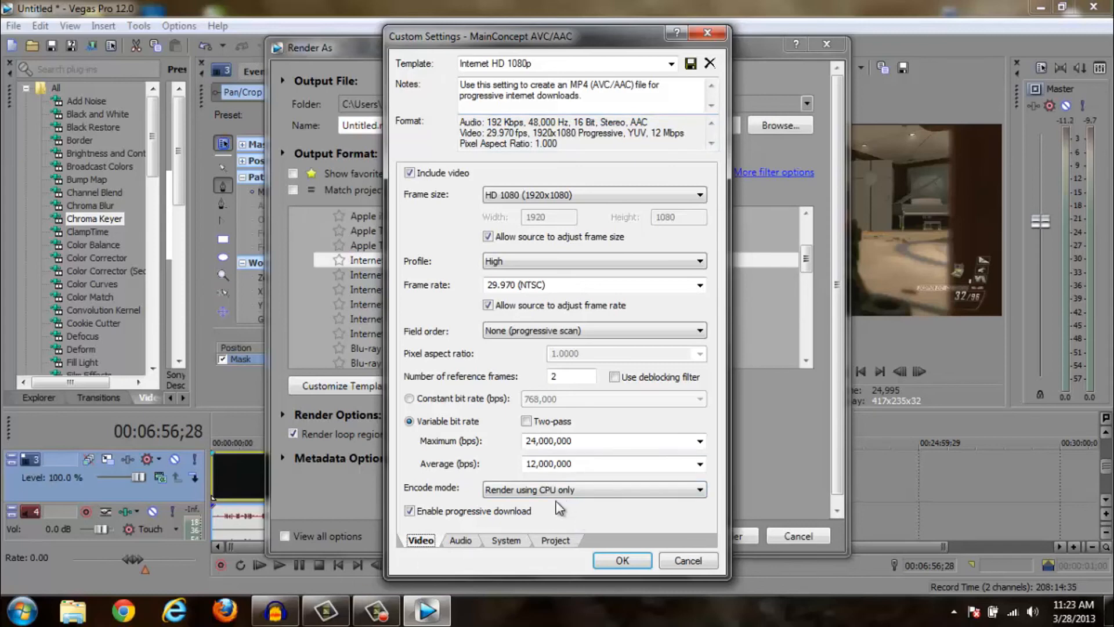
Examine the encode mode options and leave it at Render using CPU only
left_click(560, 490)
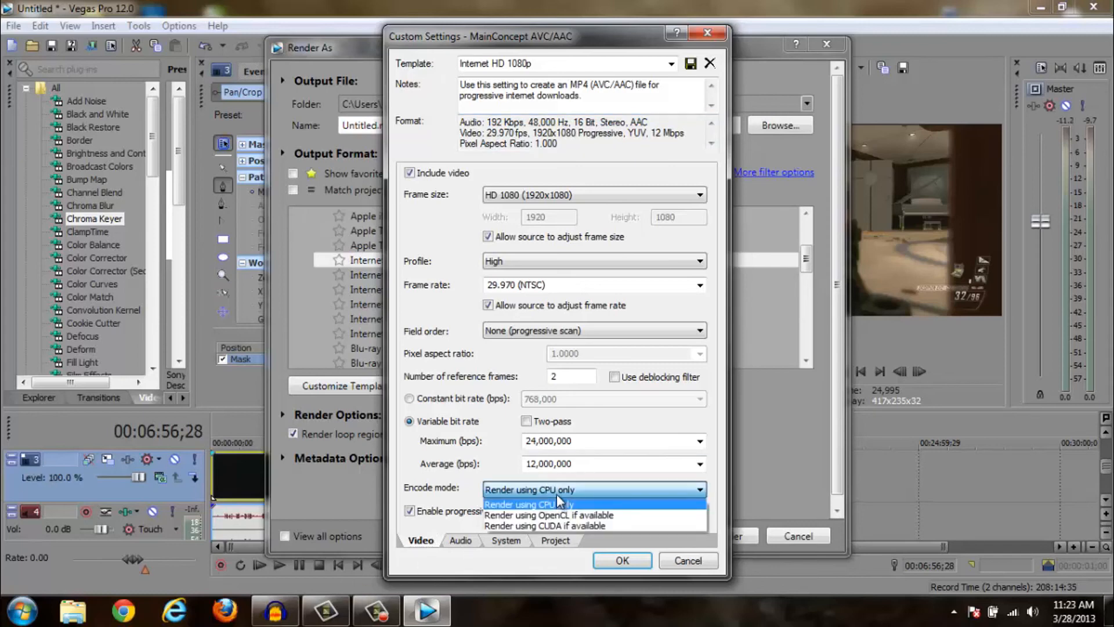
left_click(560, 500)
left_click(543, 491)
left_click(544, 490)
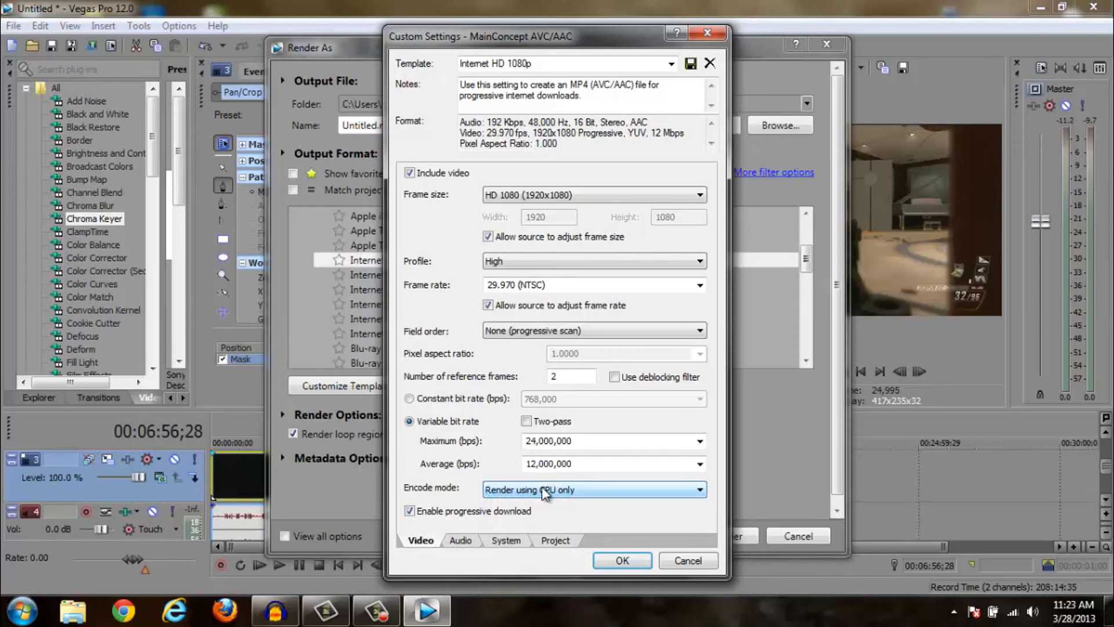
left_click(544, 491)
left_click(544, 492)
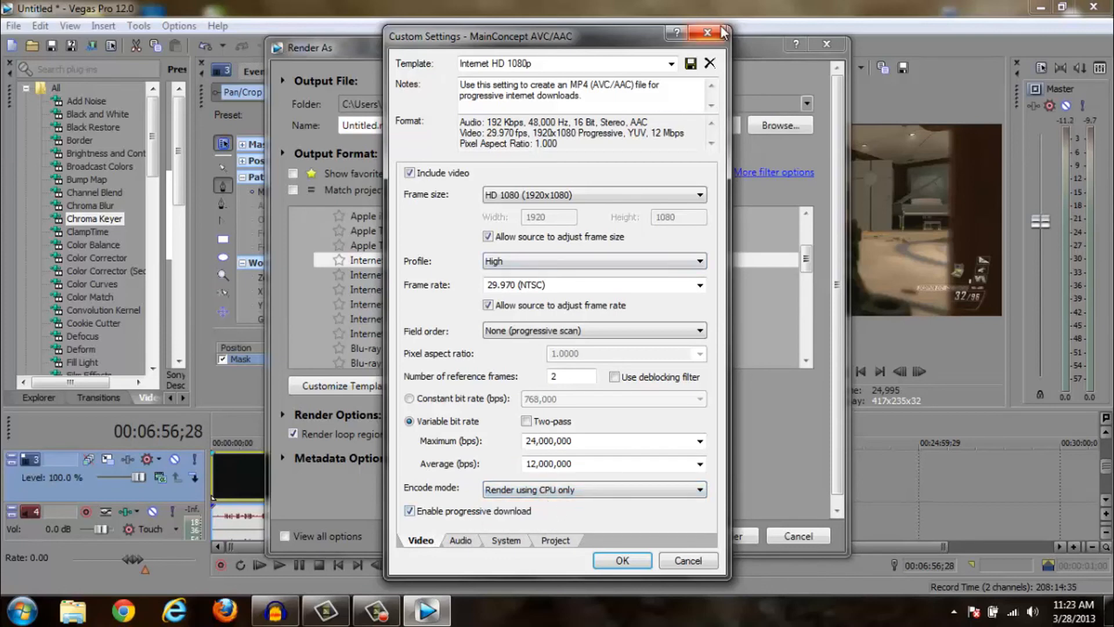
Dismiss the template customization and render settings, and exit Vegas Pro without saving the project
left_click(707, 33)
left_click(830, 45)
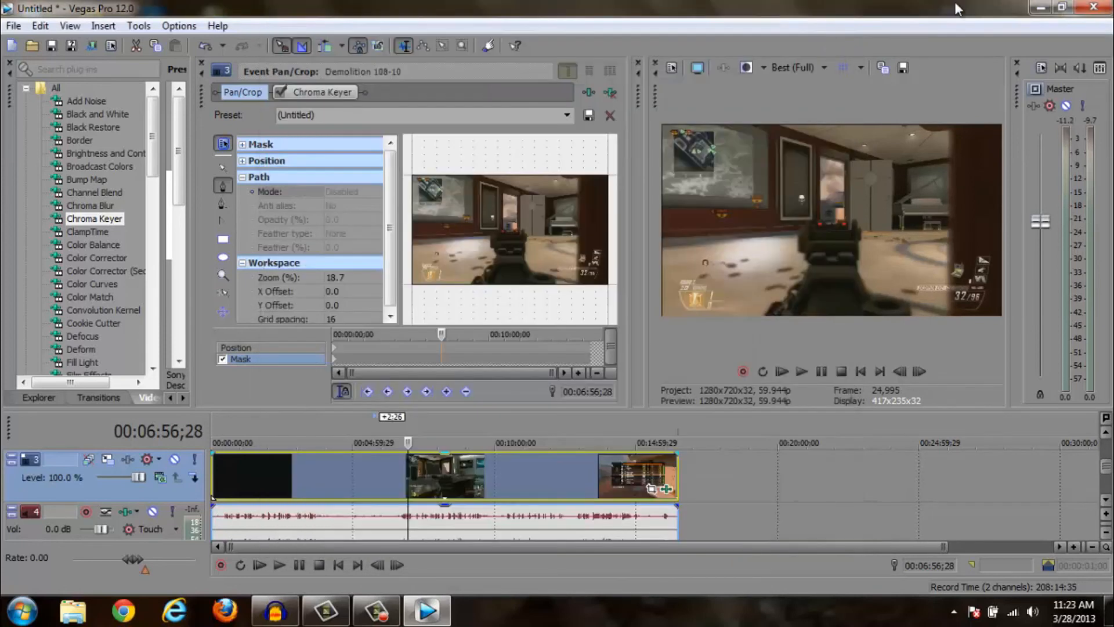
left_click(1094, 8)
left_click(588, 262)
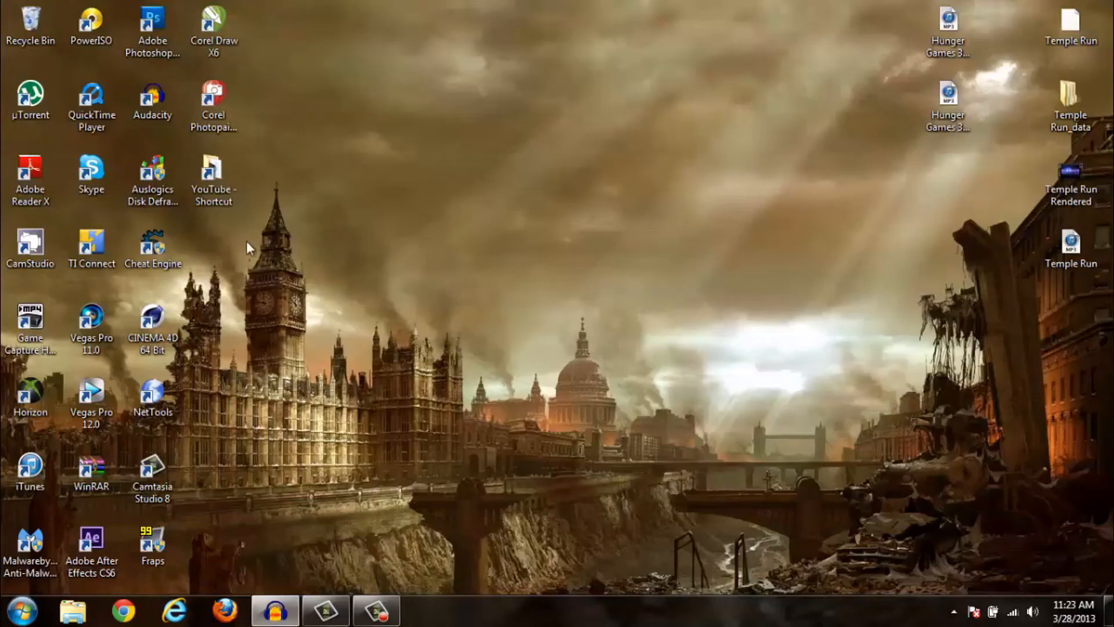